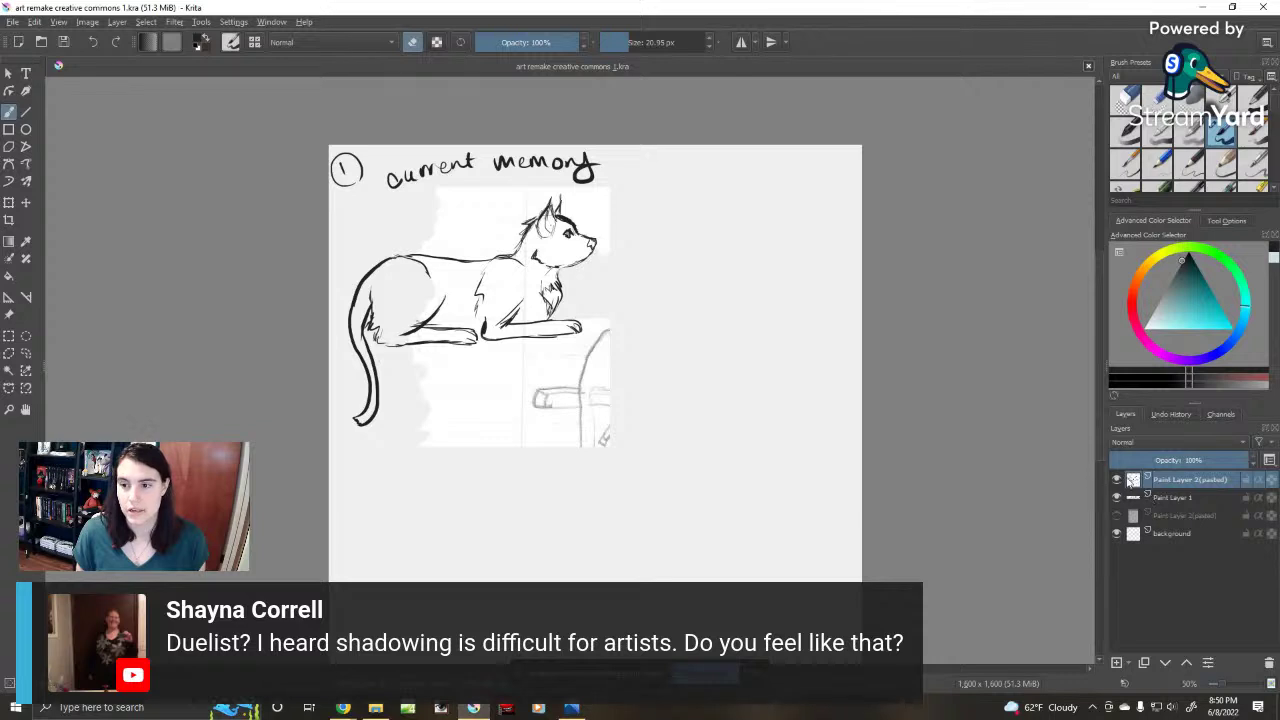
Step: Hide the cat sketch layer and the handwritten label layer, Paint Layer 1, and delete Paint Layer 1
{"action": "left_click", "coordinate": [1117, 481]}
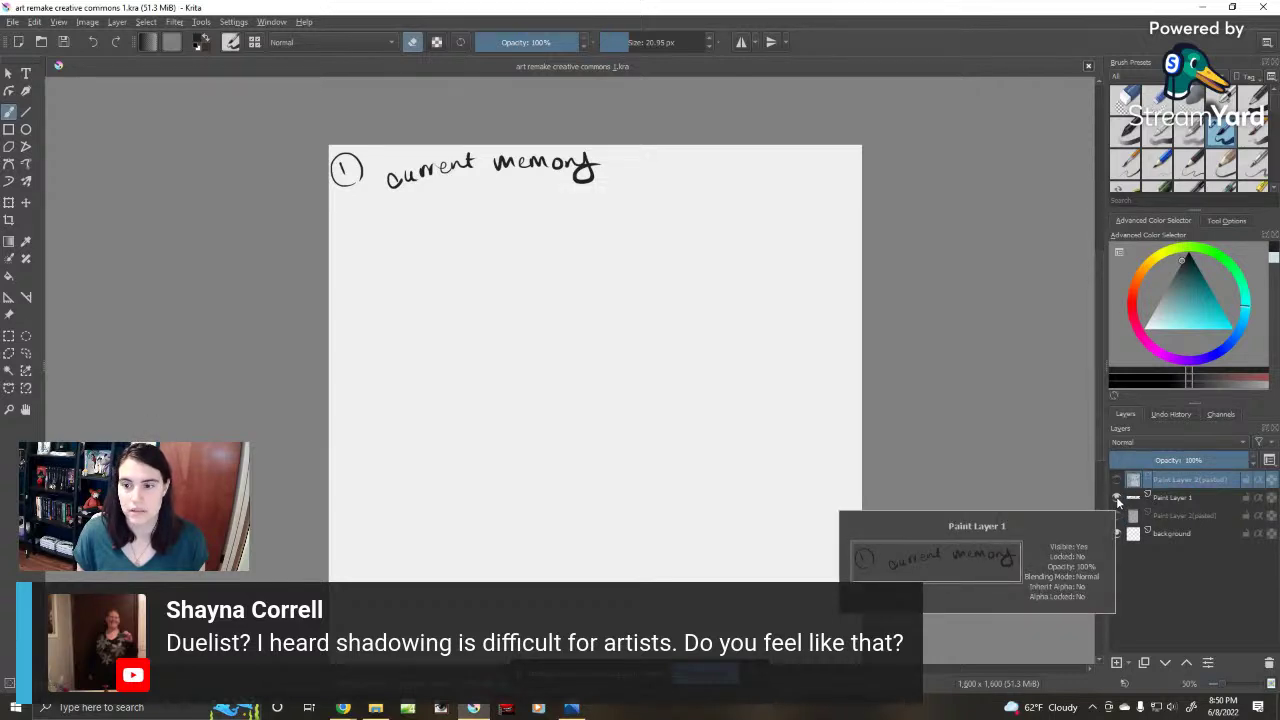
{"action": "left_click", "coordinate": [1117, 497]}
{"action": "left_click", "coordinate": [1198, 500]}
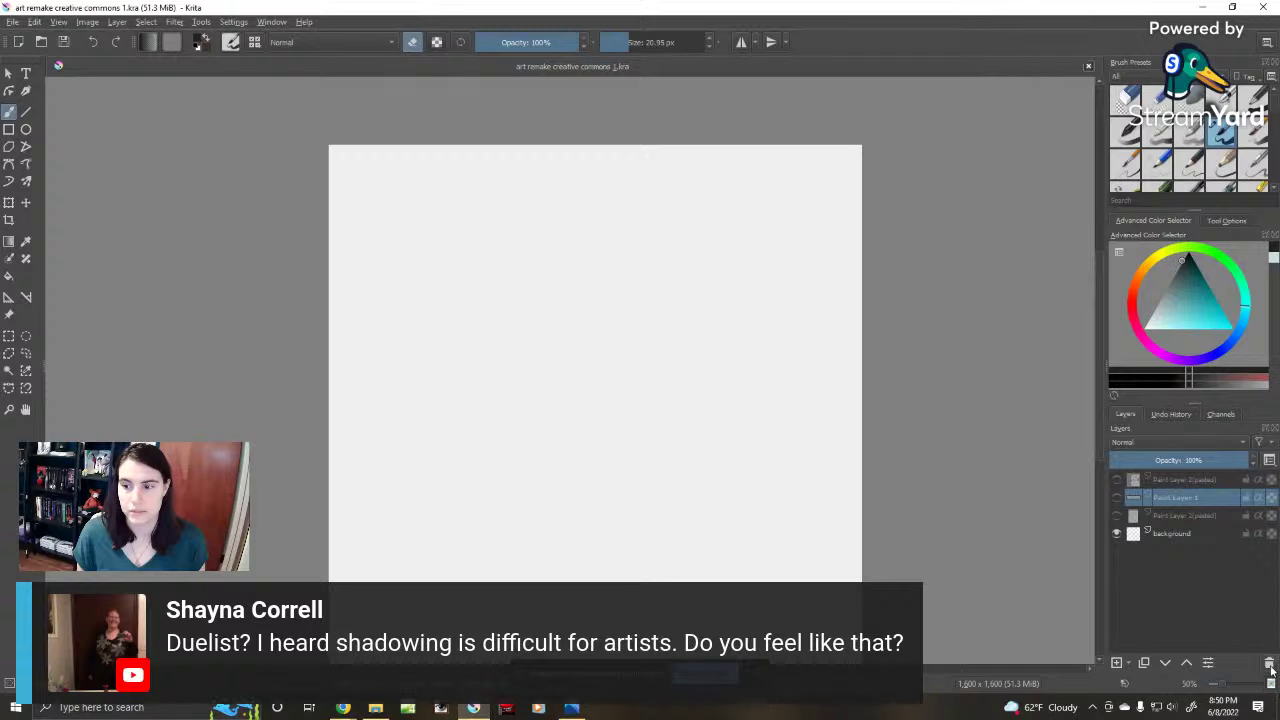
{"action": "left_click", "coordinate": [1269, 665]}
{"action": "left_click", "coordinate": [1160, 480]}
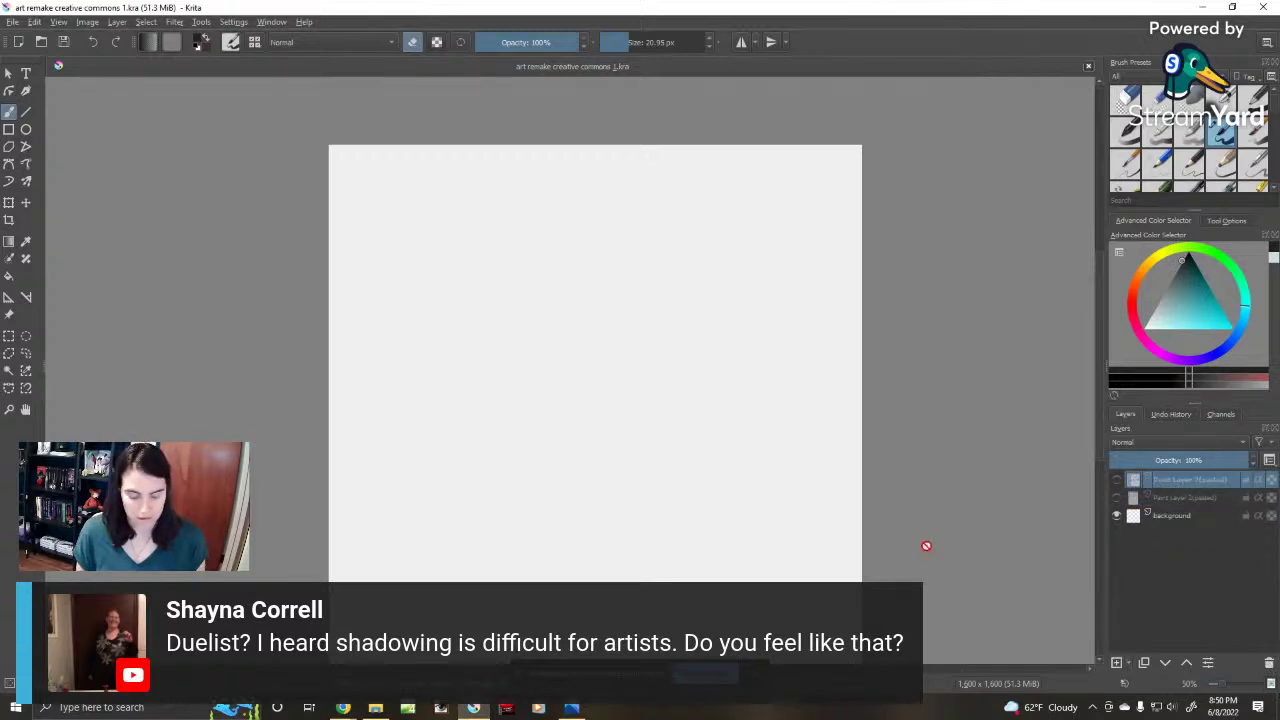
Step: Paste the copied pencil drawing with its colors interpreted as on monitor, and move it down until the figure's head is on the canvas
{"action": "key", "text": "ctrl+v"}
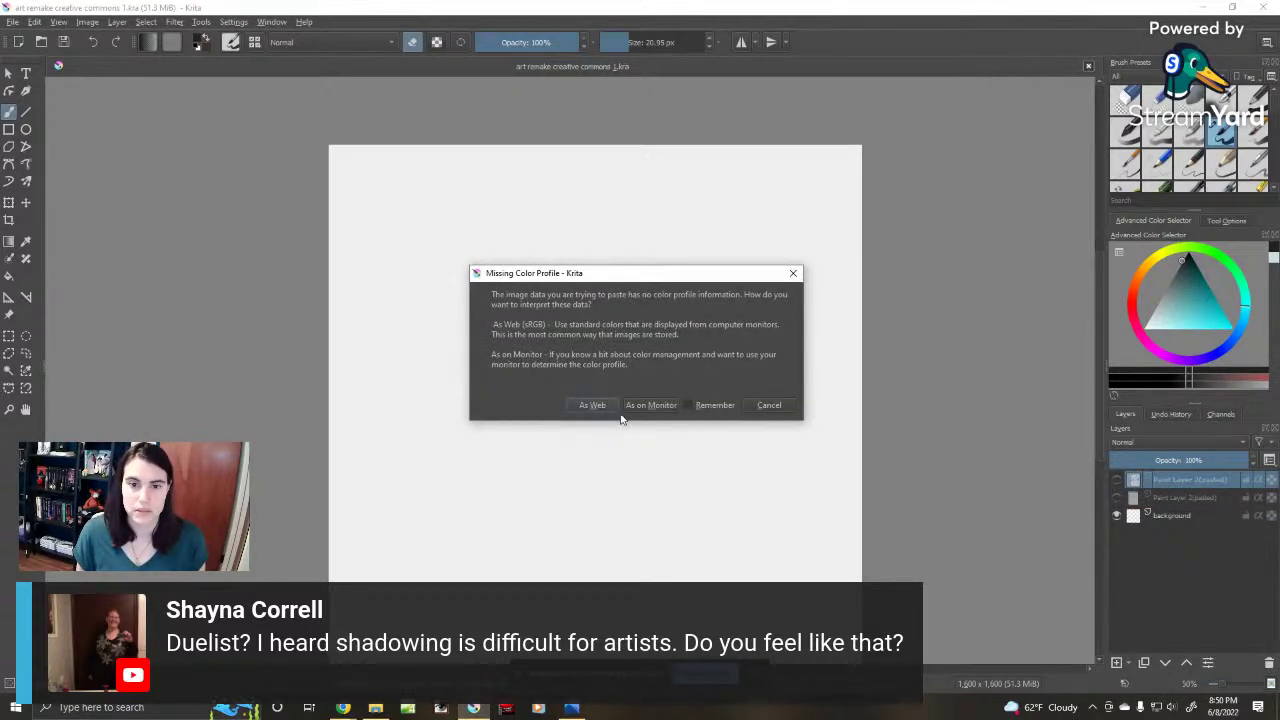
{"action": "left_click", "coordinate": [637, 410]}
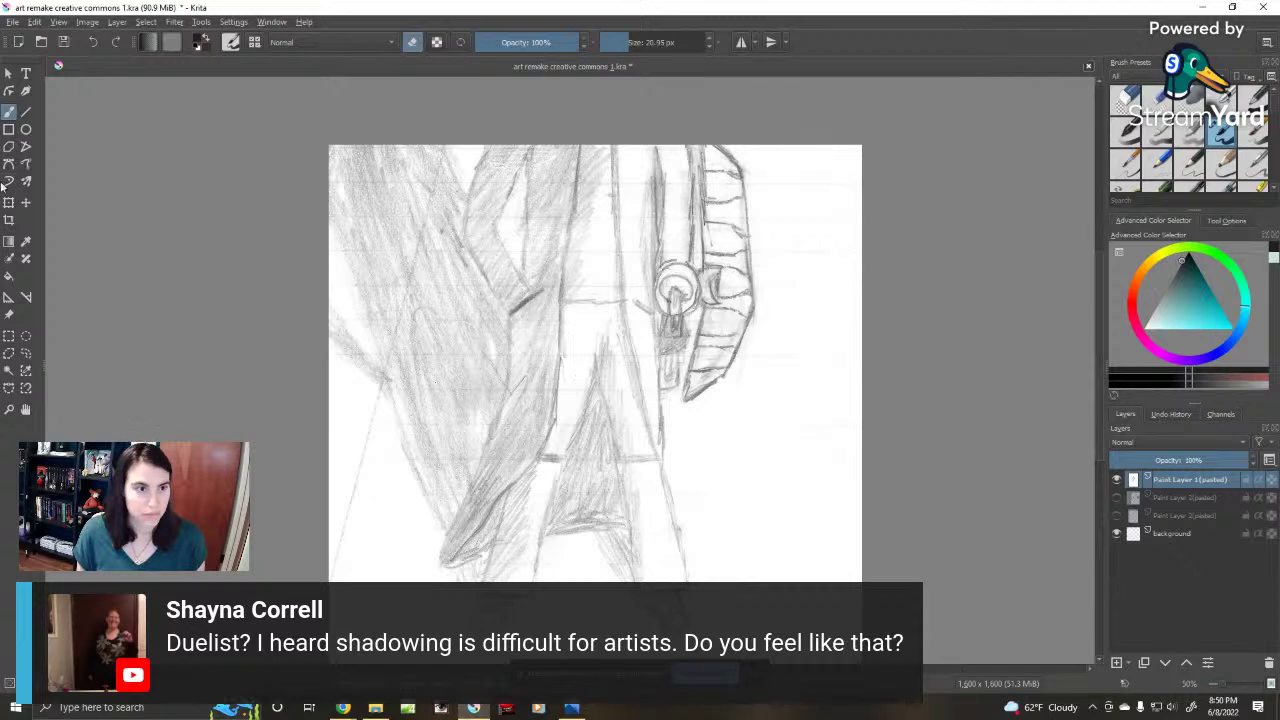
{"action": "left_click", "coordinate": [26, 202]}
{"action": "scroll", "coordinate": [555, 265], "scroll_direction": "down", "scroll_amount": 2}
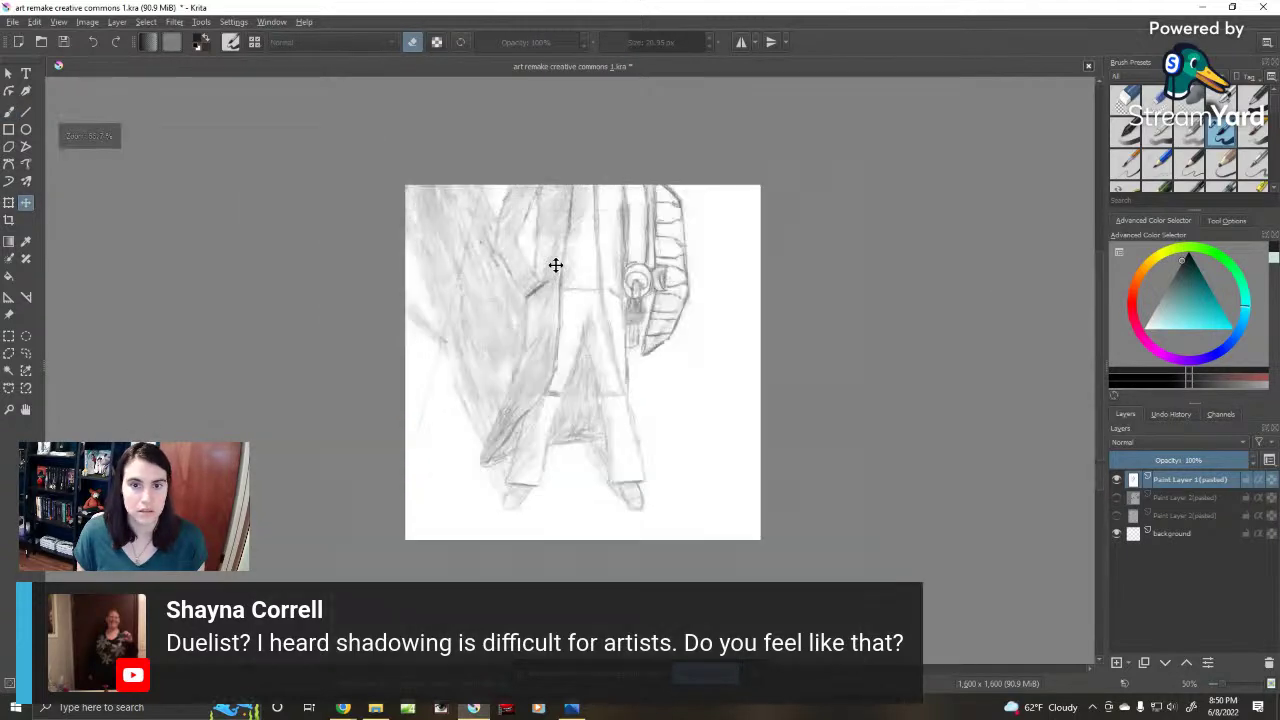
{"action": "scroll", "coordinate": [555, 338], "scroll_direction": "up", "scroll_amount": 2}
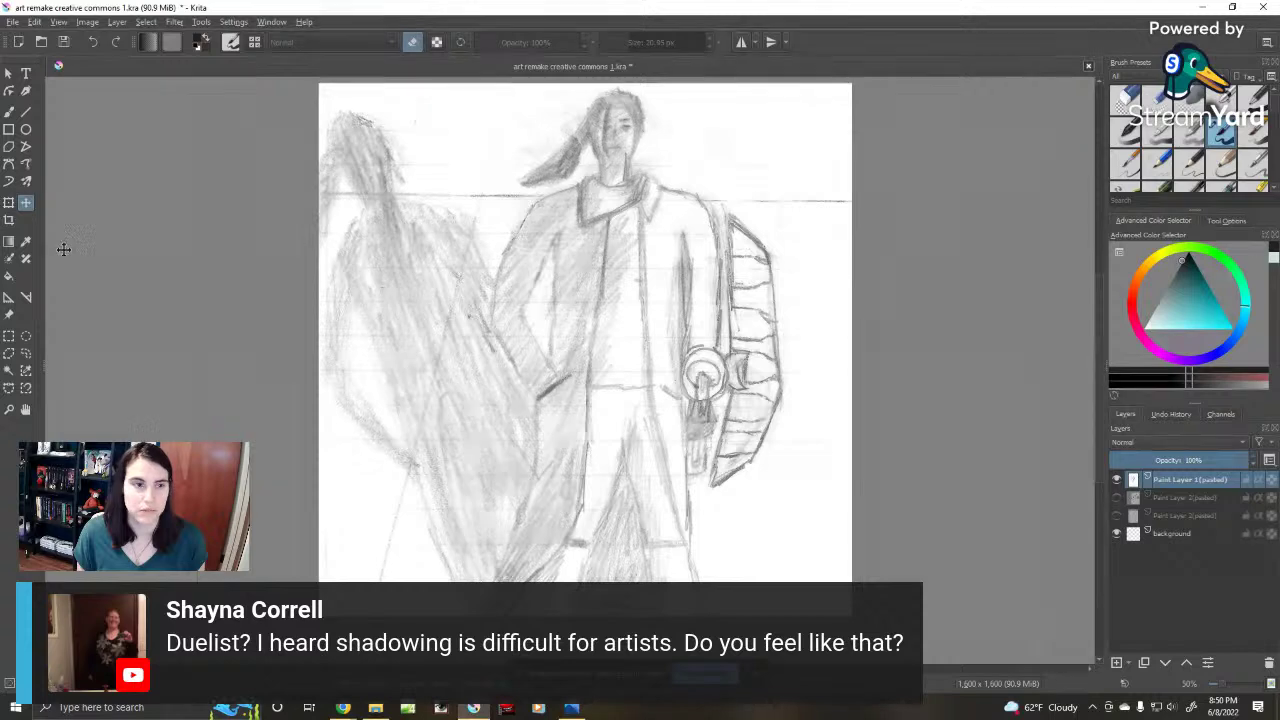
Step: Scale the pasted drawing down proportionally and place it over the left part of the canvas, leaving a blank strip on the right
{"action": "left_click", "coordinate": [8, 202]}
{"action": "scroll", "coordinate": [416, 253], "scroll_direction": "up", "scroll_amount": 3}
{"action": "scroll", "coordinate": [414, 251], "scroll_direction": "down", "scroll_amount": 3}
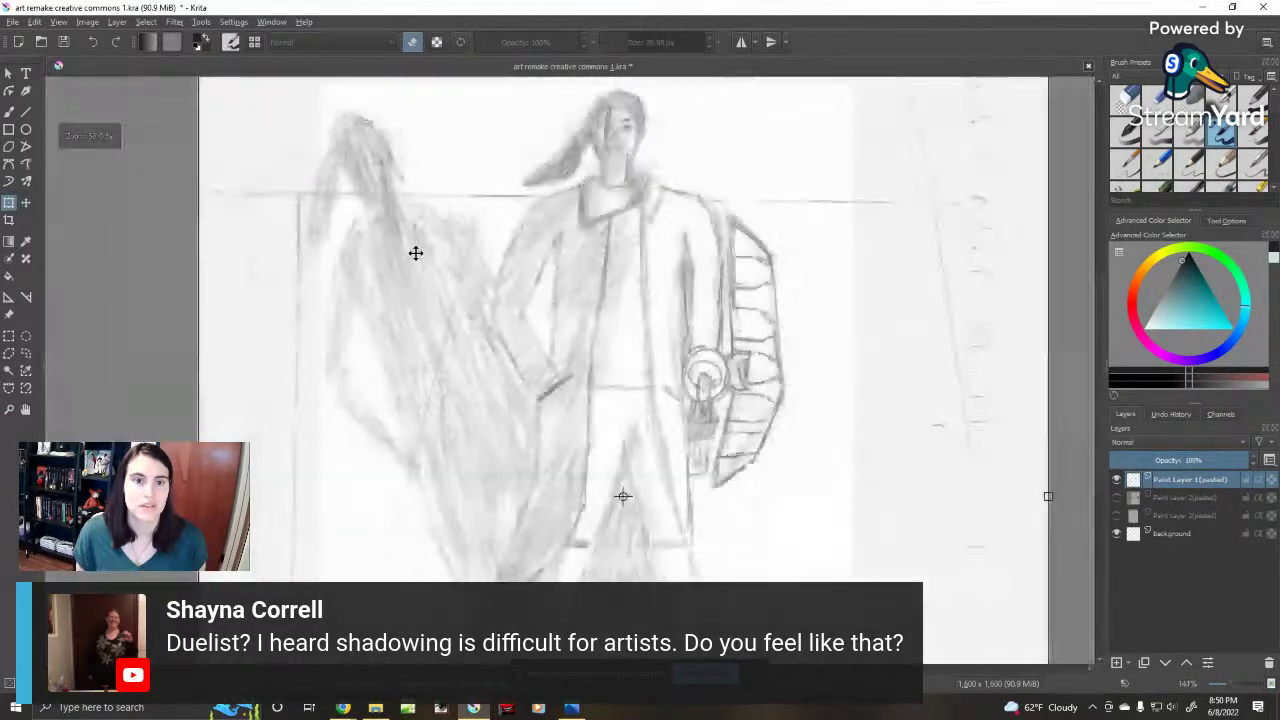
{"action": "scroll", "coordinate": [409, 240], "scroll_direction": "down", "scroll_amount": 1}
{"action": "left_click_drag", "start_coordinate": [612, 500], "coordinate": [490, 318]}
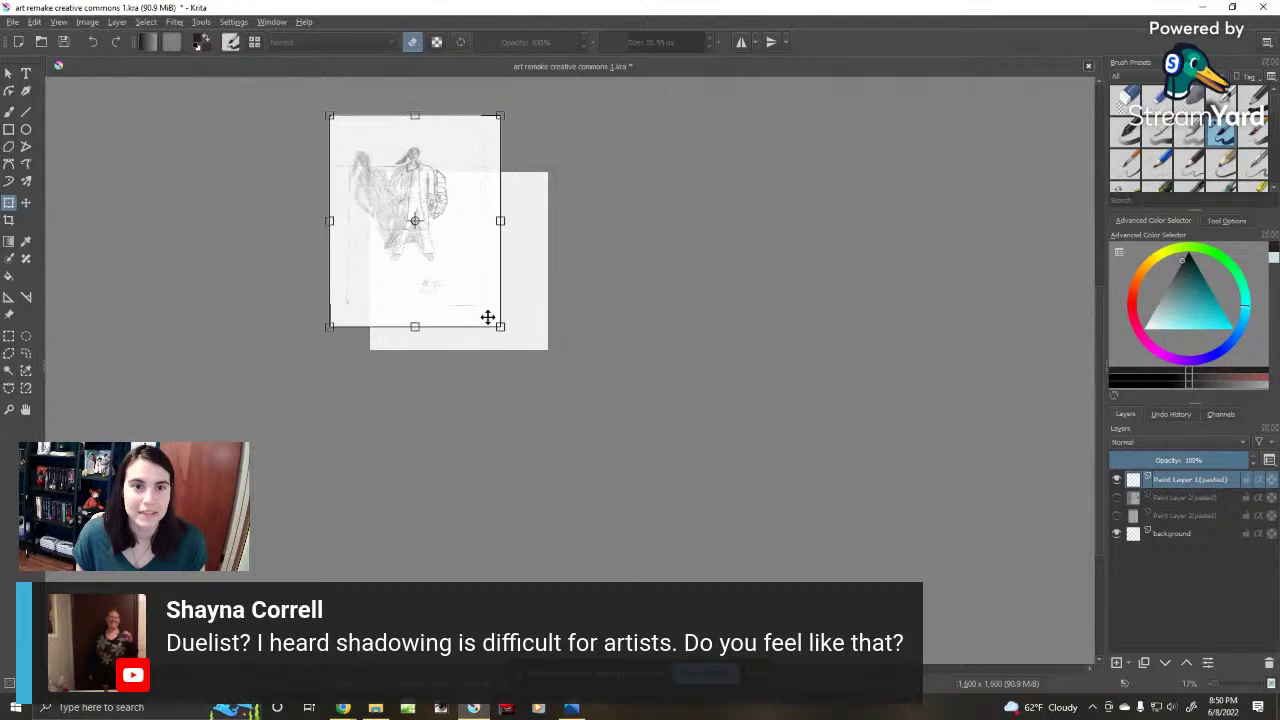
{"action": "scroll", "coordinate": [469, 237], "scroll_direction": "up", "scroll_amount": 2}
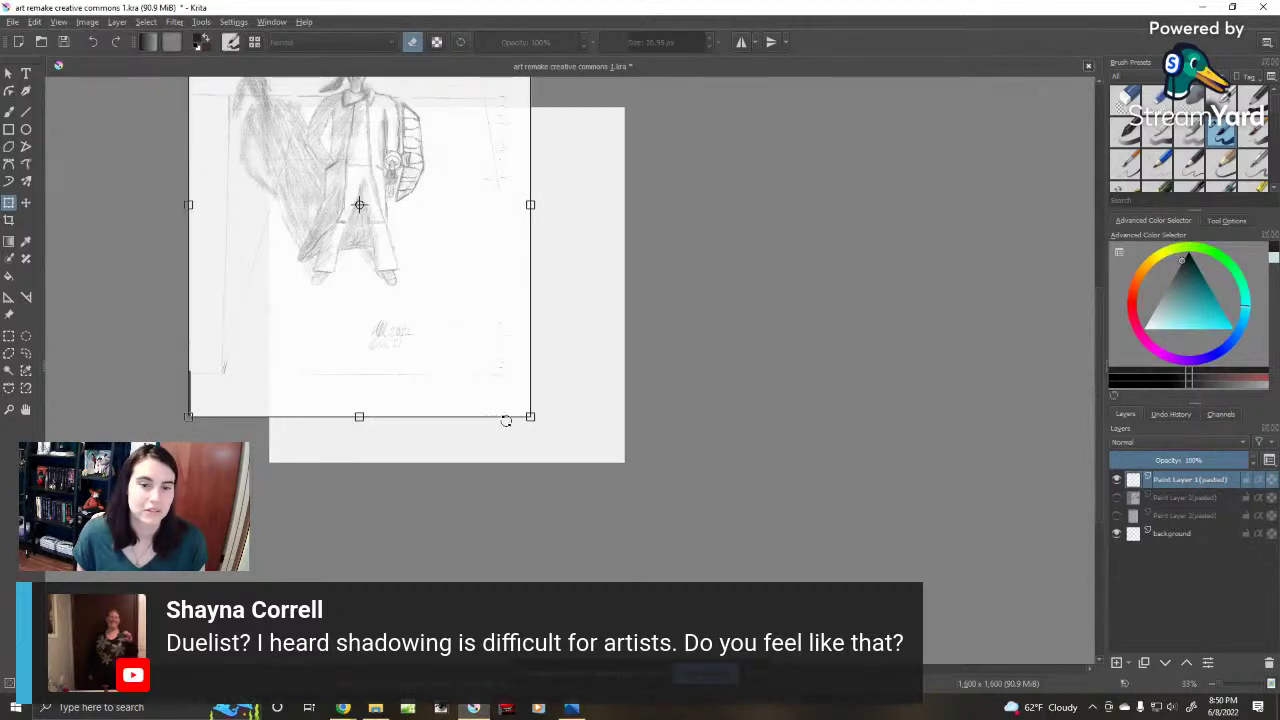
{"action": "mouse_move", "coordinate": [523, 409]}
{"action": "left_mouse_down"}
{"action": "mouse_move", "coordinate": [489, 369]}
{"action": "mouse_move", "coordinate": [479, 386]}
{"action": "mouse_move", "coordinate": [450, 363]}
{"action": "mouse_move", "coordinate": [463, 372]}
{"action": "left_mouse_up"}
{"action": "mouse_move", "coordinate": [368, 232]}
{"action": "left_mouse_down"}
{"action": "mouse_move", "coordinate": [441, 317]}
{"action": "mouse_move", "coordinate": [551, 363]}
{"action": "left_mouse_up"}
{"action": "scroll", "coordinate": [551, 363], "scroll_direction": "up", "scroll_amount": 3}
{"action": "scroll", "coordinate": [552, 362], "scroll_direction": "down", "scroll_amount": 3}
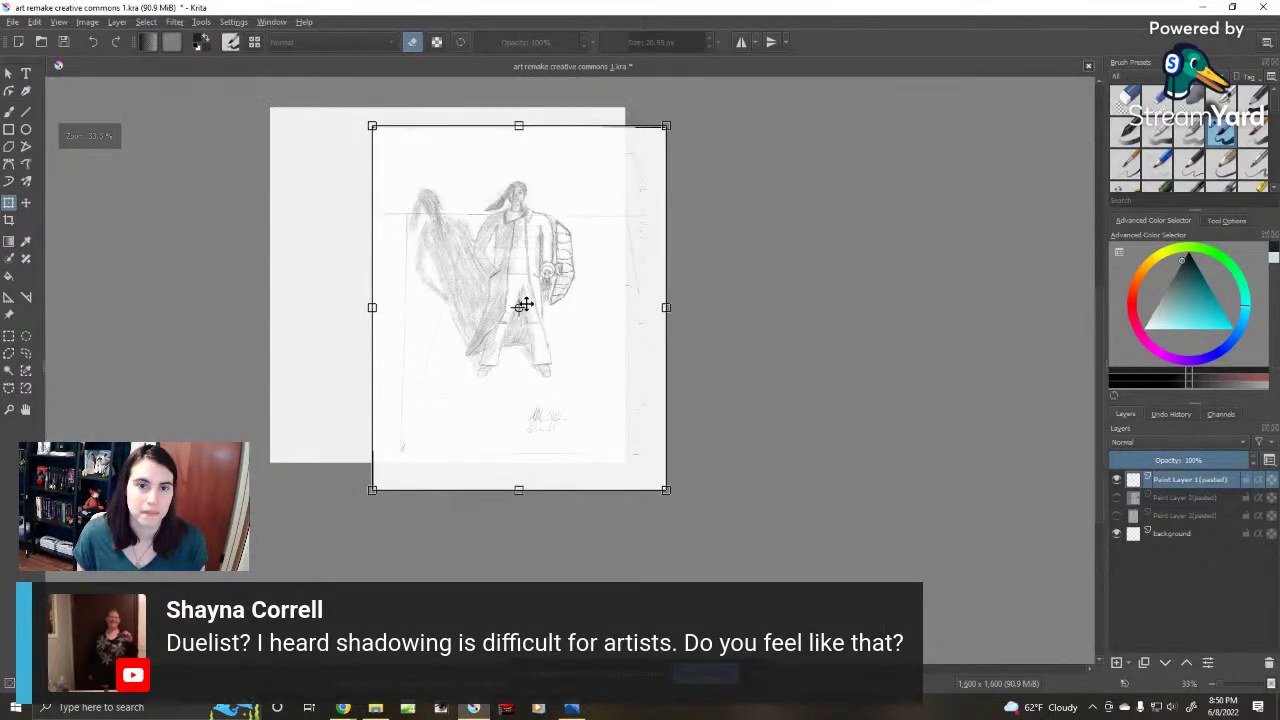
{"action": "left_click_drag", "start_coordinate": [523, 303], "coordinate": [399, 272]}
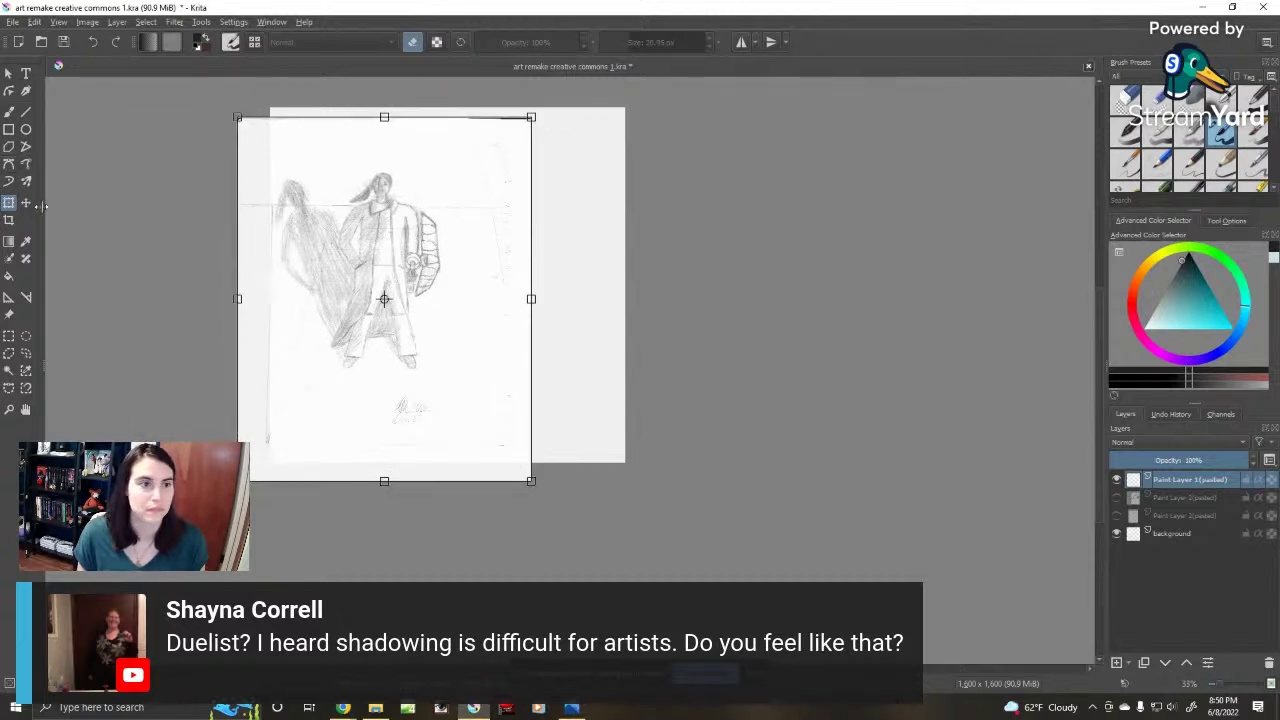
{"action": "left_click", "coordinate": [8, 336]}
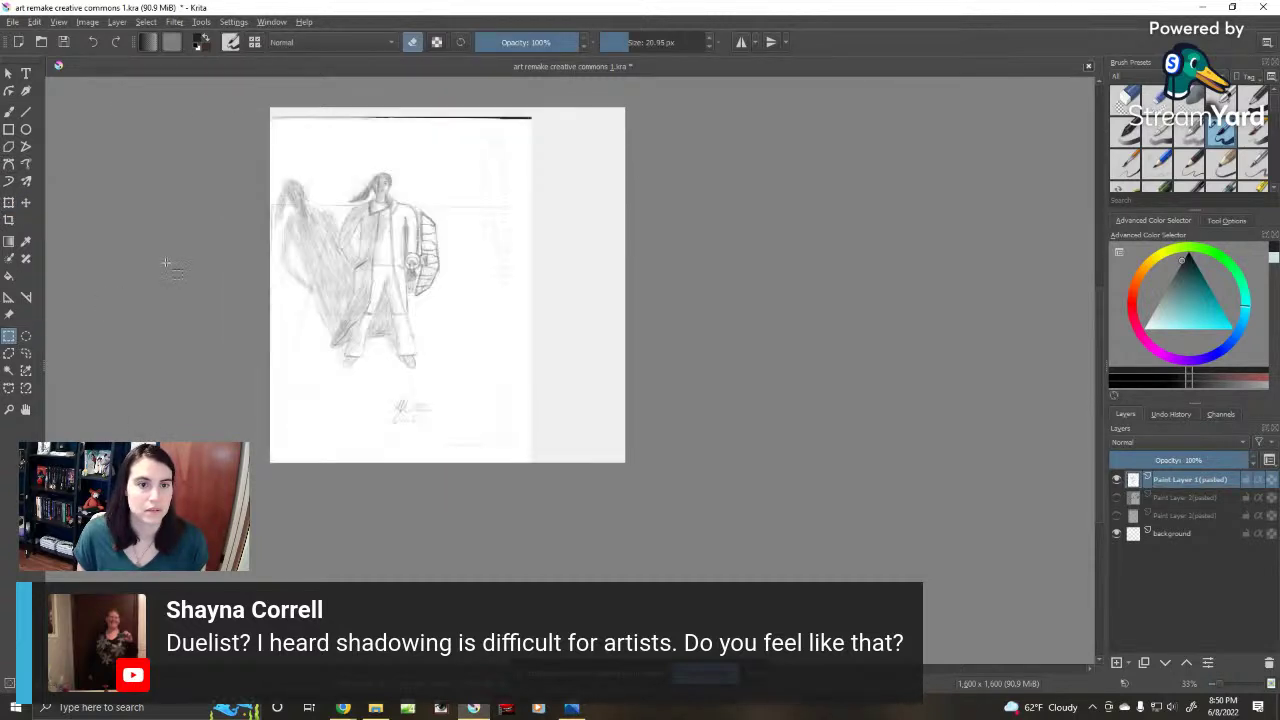
Step: Add a new paint layer above the pasted drawing and set the brush size to 7.12 px
{"action": "scroll", "coordinate": [166, 263], "scroll_direction": "up", "scroll_amount": 2}
{"action": "left_click_drag", "start_coordinate": [421, 281], "coordinate": [249, 386]}
{"action": "scroll", "coordinate": [258, 377], "scroll_direction": "up", "scroll_amount": 1}
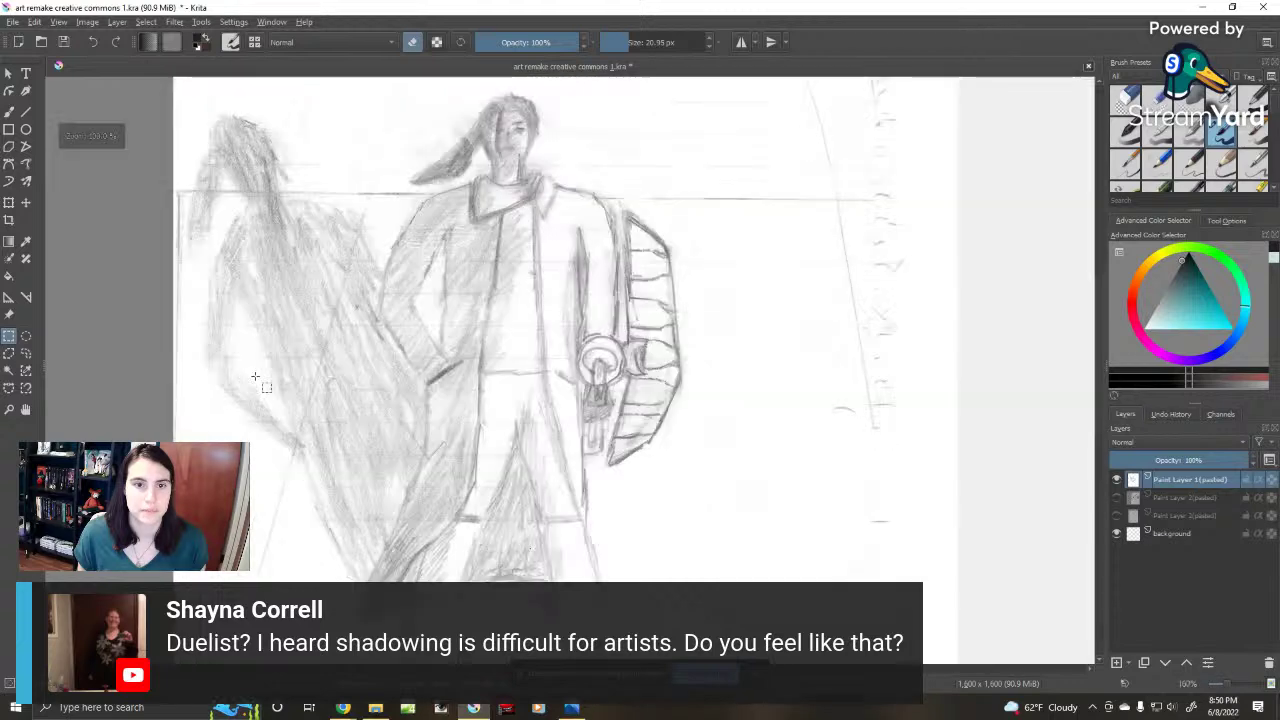
{"action": "left_click_drag", "start_coordinate": [471, 370], "coordinate": [442, 351]}
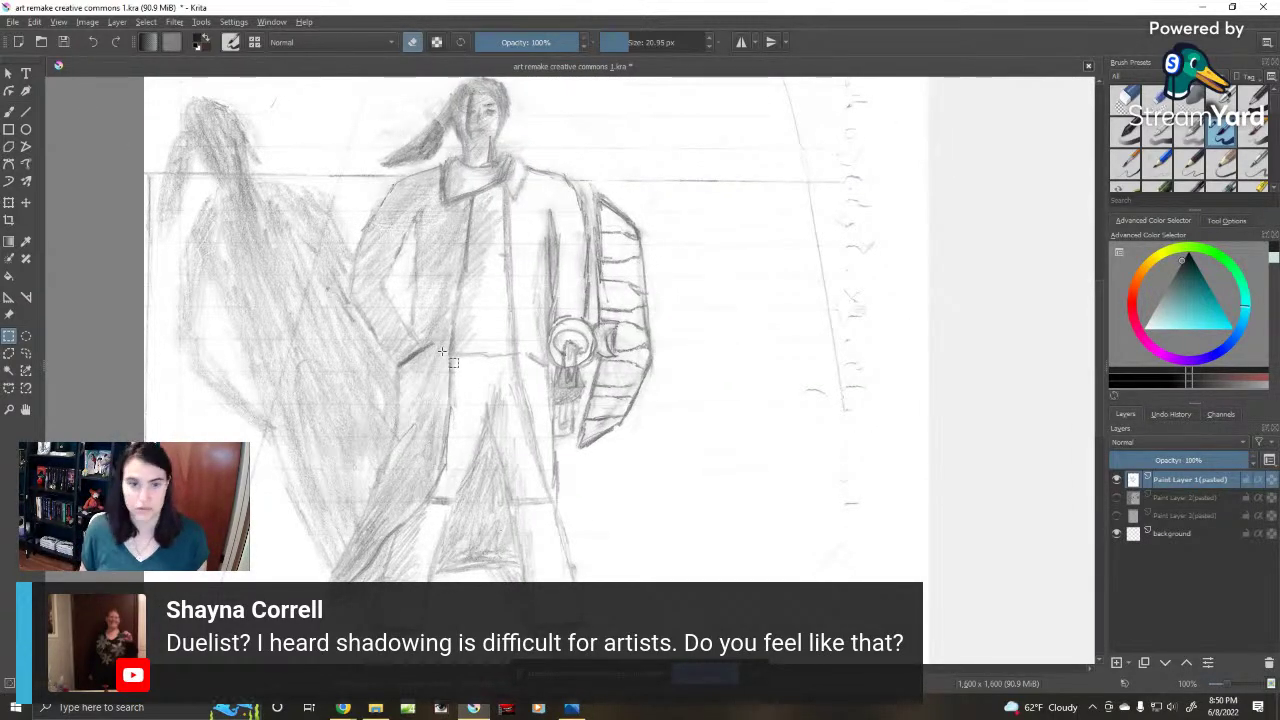
{"action": "scroll", "coordinate": [442, 350], "scroll_direction": "up", "scroll_amount": 2}
{"action": "scroll", "coordinate": [600, 400], "scroll_direction": "down", "scroll_amount": 4}
{"action": "scroll", "coordinate": [609, 405], "scroll_direction": "up", "scroll_amount": 2}
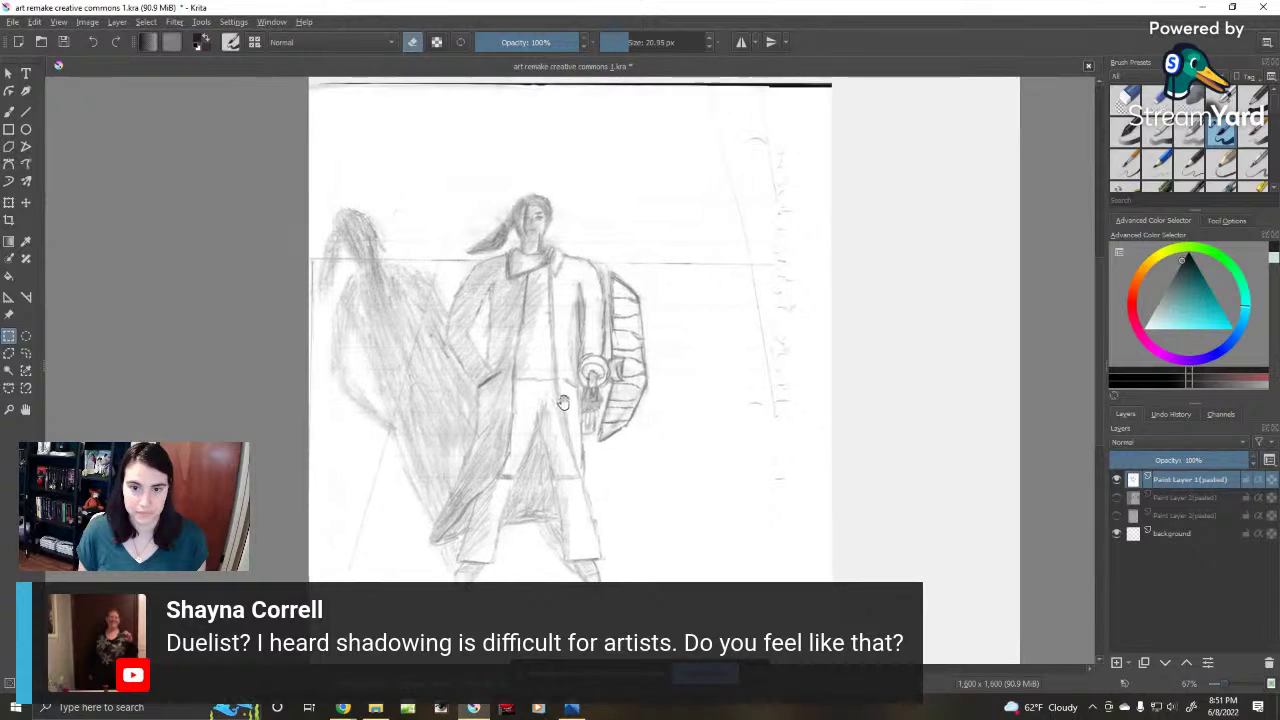
{"action": "left_click", "coordinate": [1116, 662]}
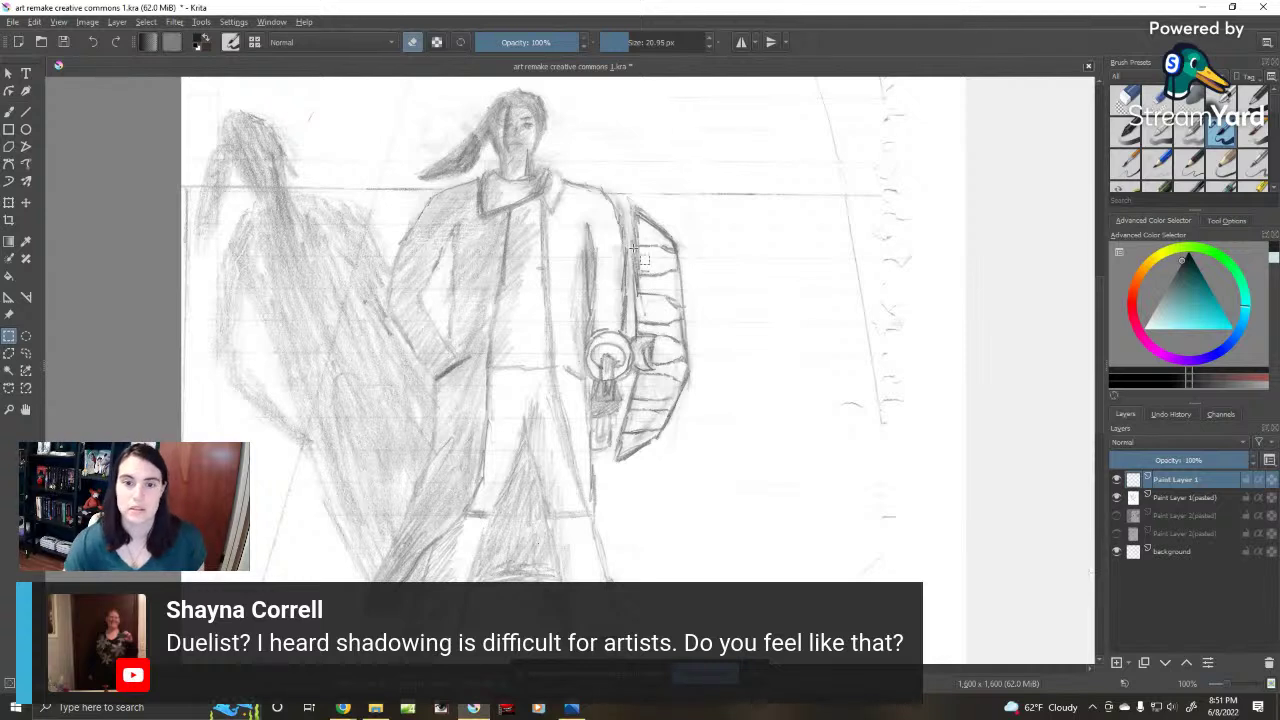
{"action": "key", "text": "b"}
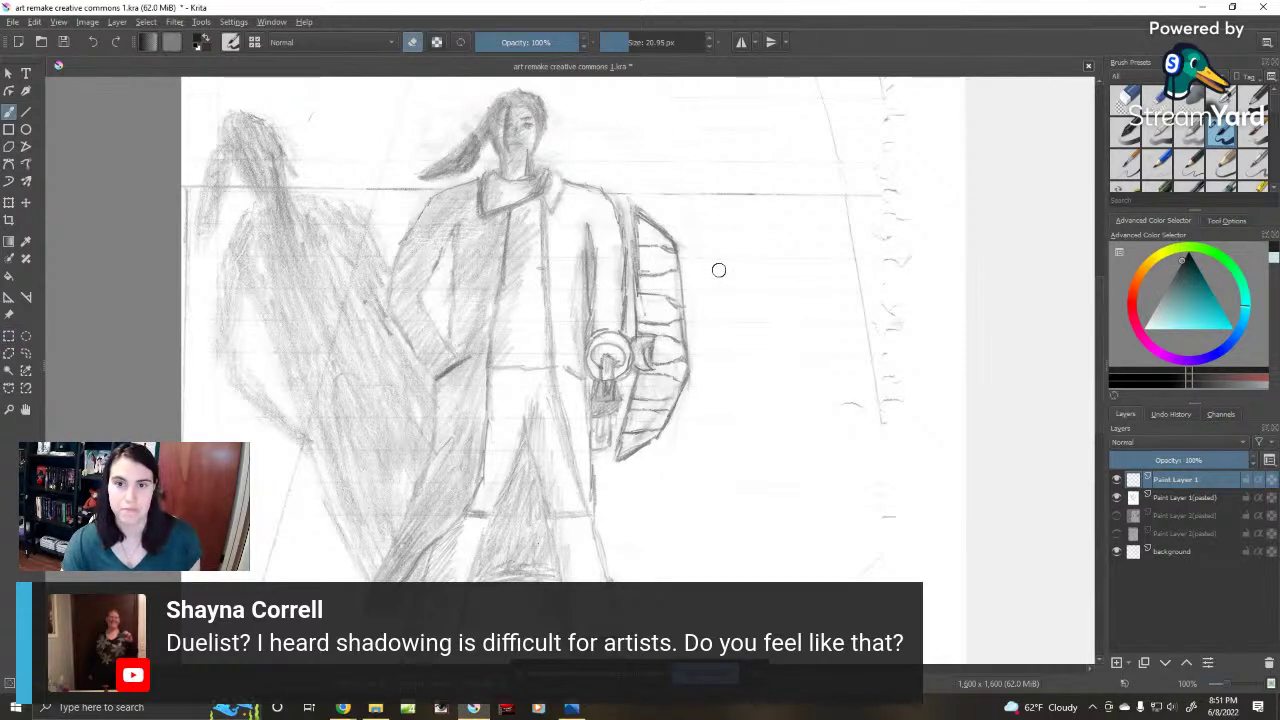
{"action": "left_click", "coordinate": [621, 47]}
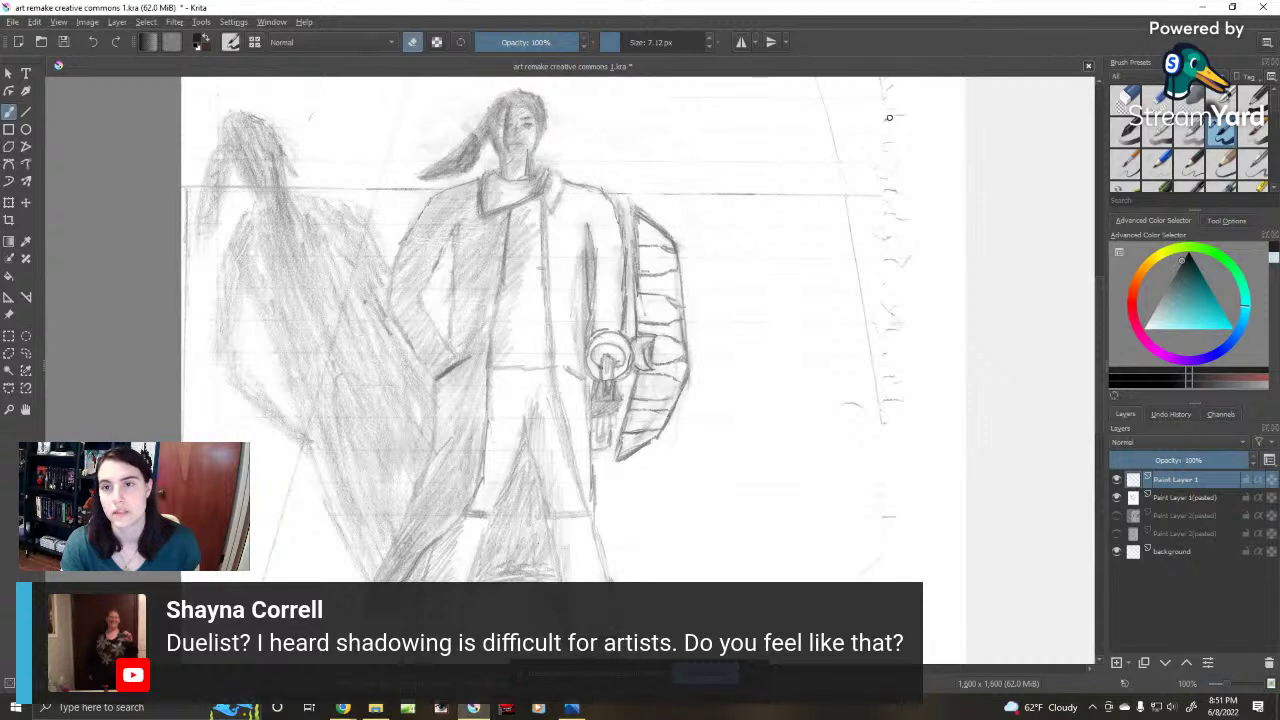
Step: Turn off eraser mode and handwrite "2003" above the shaded shadow figure and "2022" near the drawing's right edge
{"action": "key", "text": "e"}
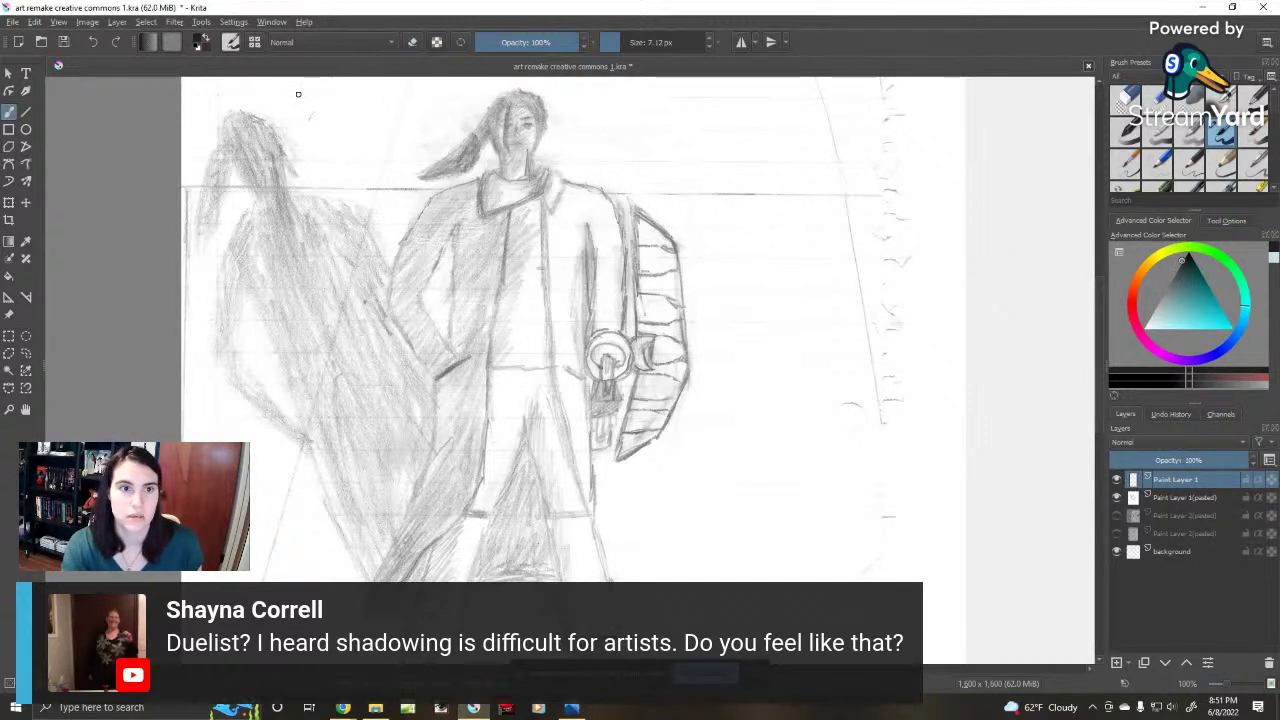
{"action": "mouse_move", "coordinate": [299, 90]}
{"action": "left_mouse_down"}
{"action": "mouse_move", "coordinate": [299, 117]}
{"action": "mouse_move", "coordinate": [333, 97]}
{"action": "left_mouse_up"}
{"action": "mouse_move", "coordinate": [354, 95]}
{"action": "left_mouse_down"}
{"action": "mouse_move", "coordinate": [366, 102]}
{"action": "mouse_move", "coordinate": [356, 94]}
{"action": "left_mouse_up"}
{"action": "left_click_drag", "start_coordinate": [375, 94], "coordinate": [382, 117]}
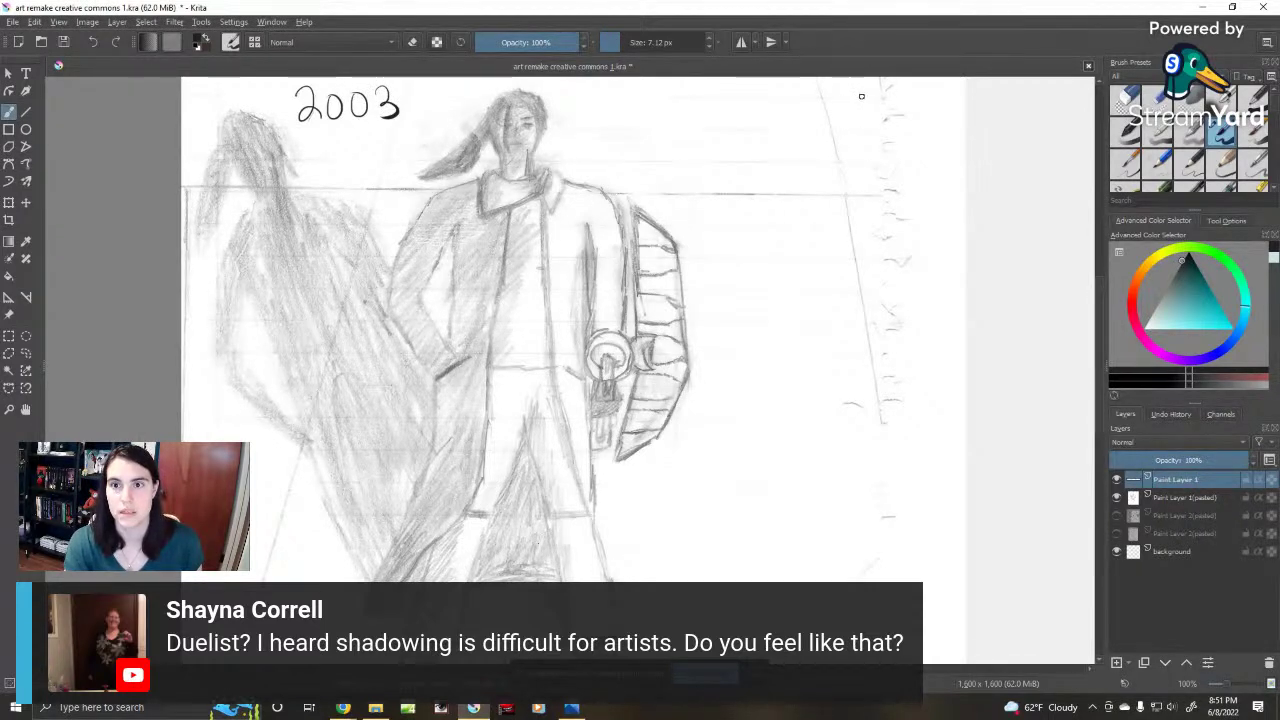
{"action": "mouse_move", "coordinate": [852, 92]}
{"action": "left_mouse_down"}
{"action": "mouse_move", "coordinate": [882, 118]}
{"action": "mouse_move", "coordinate": [892, 104]}
{"action": "mouse_move", "coordinate": [953, 122]}
{"action": "left_mouse_up"}
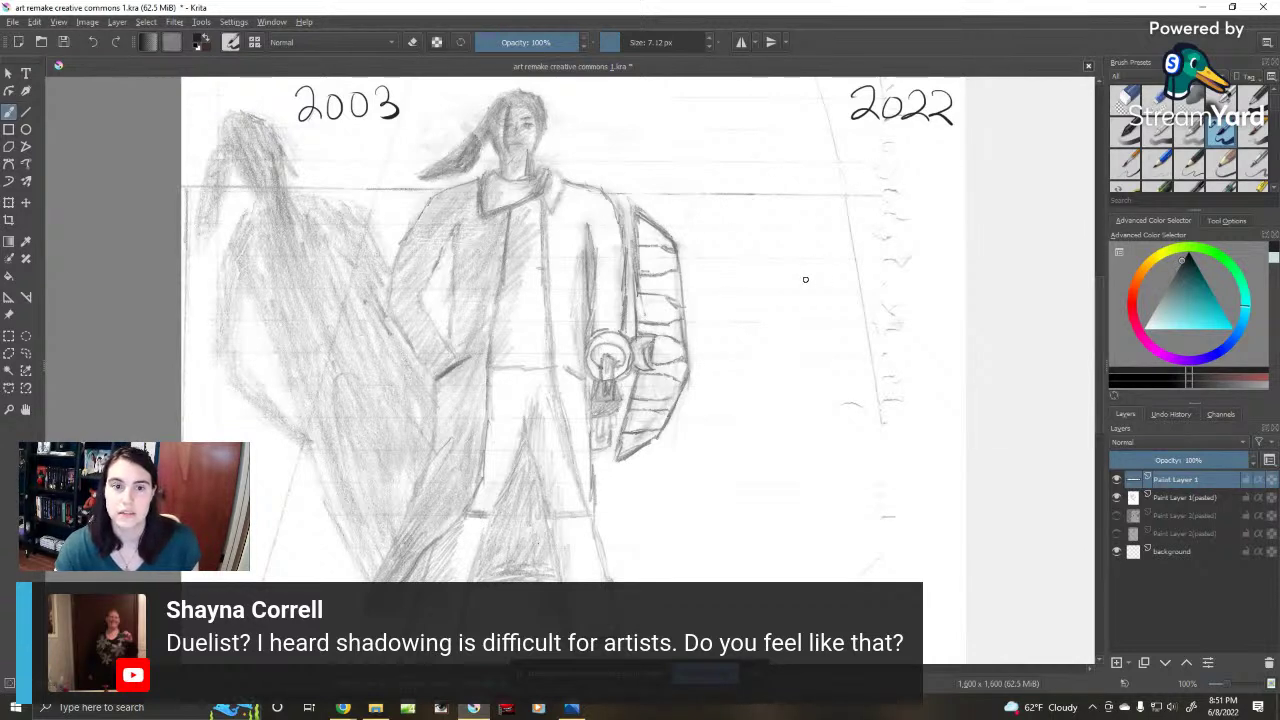
Step: Move the pasted drawing layer slightly left and down on the canvas
{"action": "left_click", "coordinate": [1166, 497]}
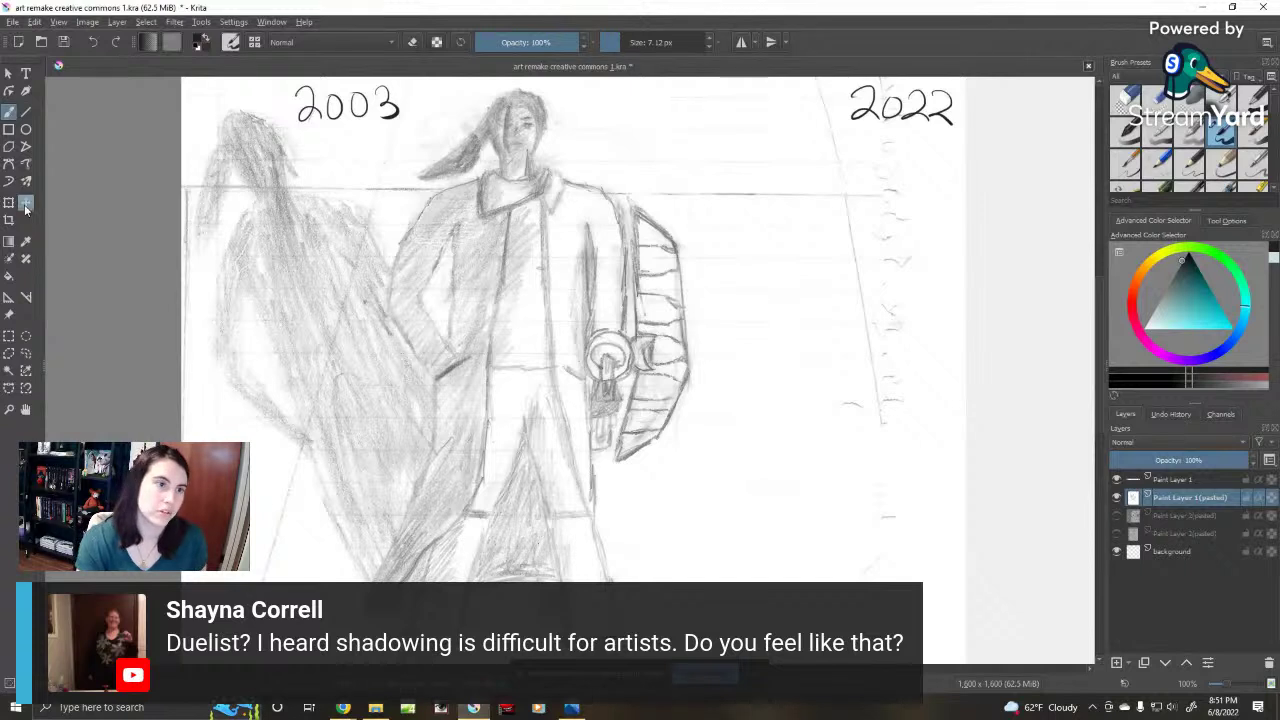
{"action": "left_click", "coordinate": [26, 204]}
{"action": "mouse_move", "coordinate": [464, 330]}
{"action": "left_mouse_down"}
{"action": "mouse_move", "coordinate": [409, 334]}
{"action": "mouse_move", "coordinate": [637, 337]}
{"action": "mouse_move", "coordinate": [464, 343]}
{"action": "left_mouse_up"}
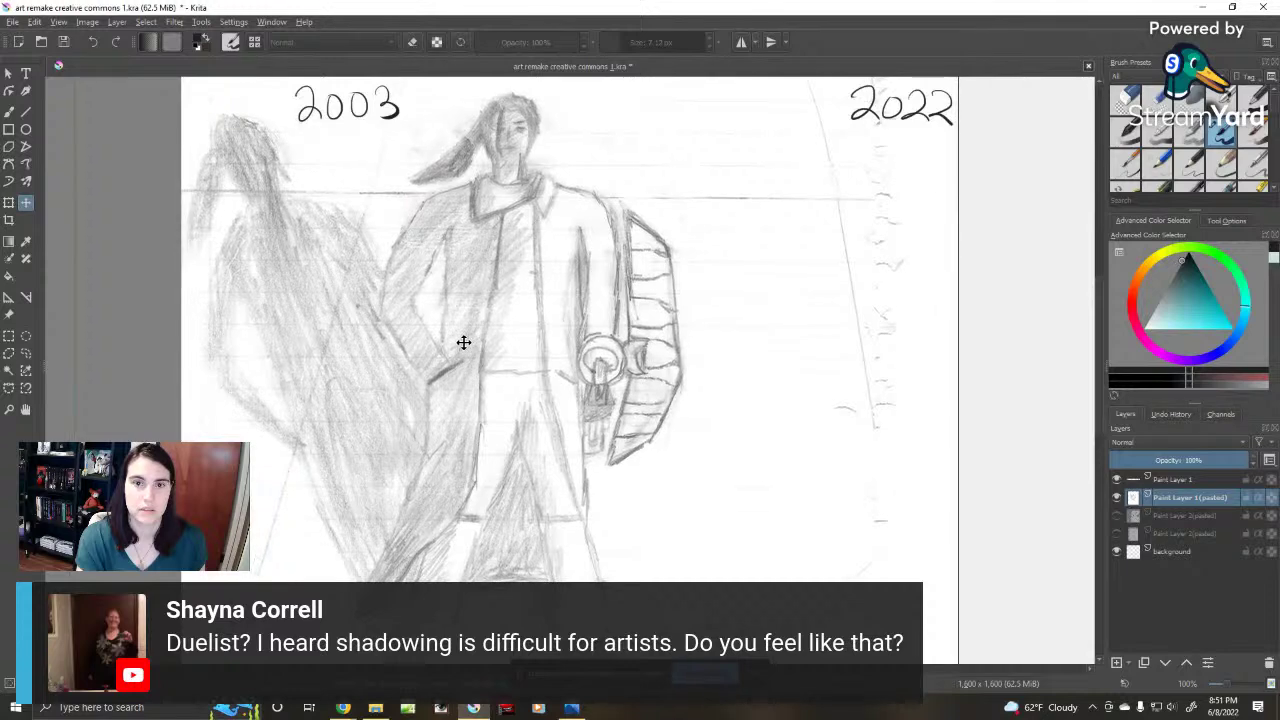
{"action": "mouse_move", "coordinate": [652, 348]}
{"action": "left_mouse_down"}
{"action": "mouse_move", "coordinate": [572, 336]}
{"action": "mouse_move", "coordinate": [462, 354]}
{"action": "mouse_move", "coordinate": [624, 366]}
{"action": "left_mouse_up"}
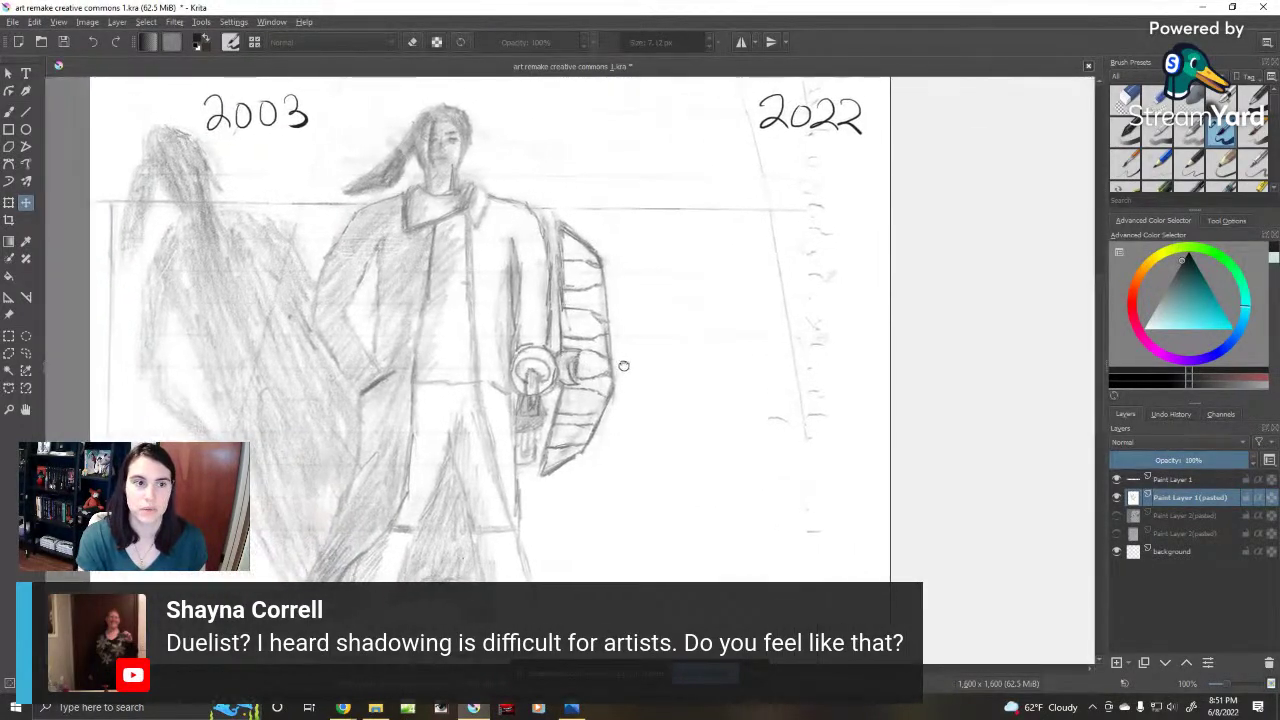
{"action": "scroll", "coordinate": [623, 365], "scroll_direction": "right", "scroll_amount": 2}
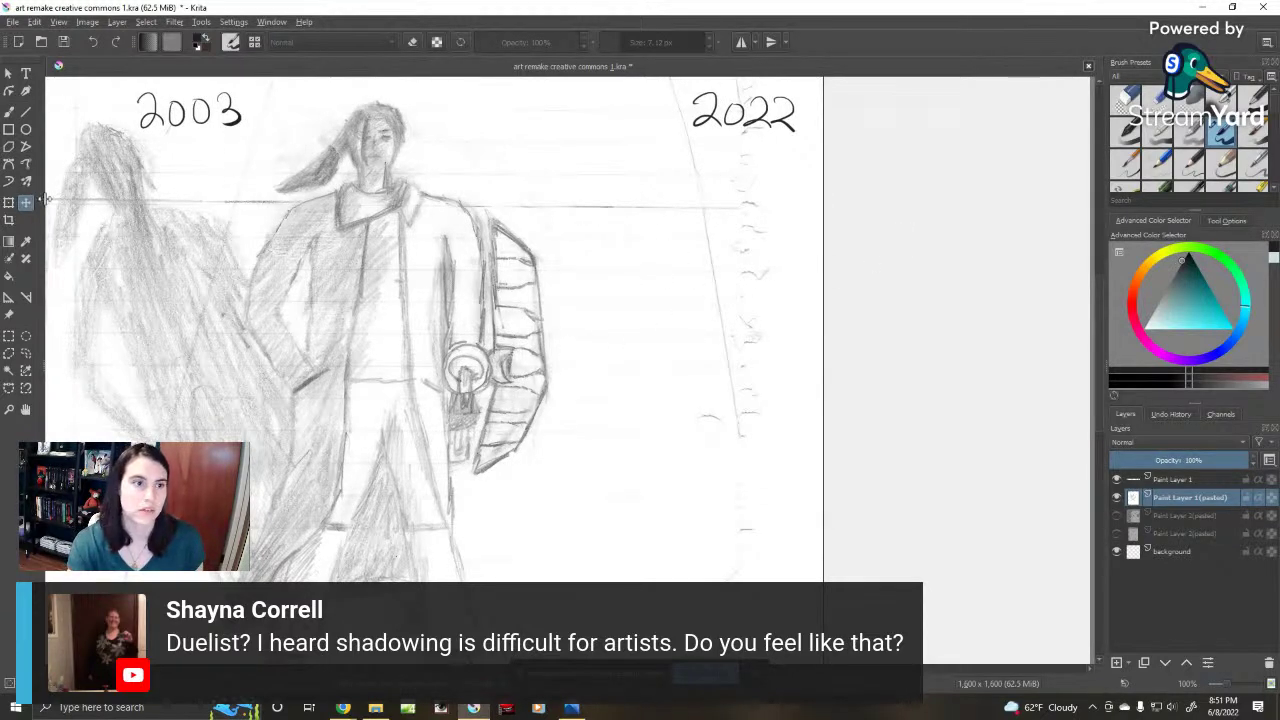
Step: Select the "2022" label on Paint Layer 1 with a rectangle, move it right onto the blank canvas strip, and deselect it
{"action": "left_click", "coordinate": [8, 336]}
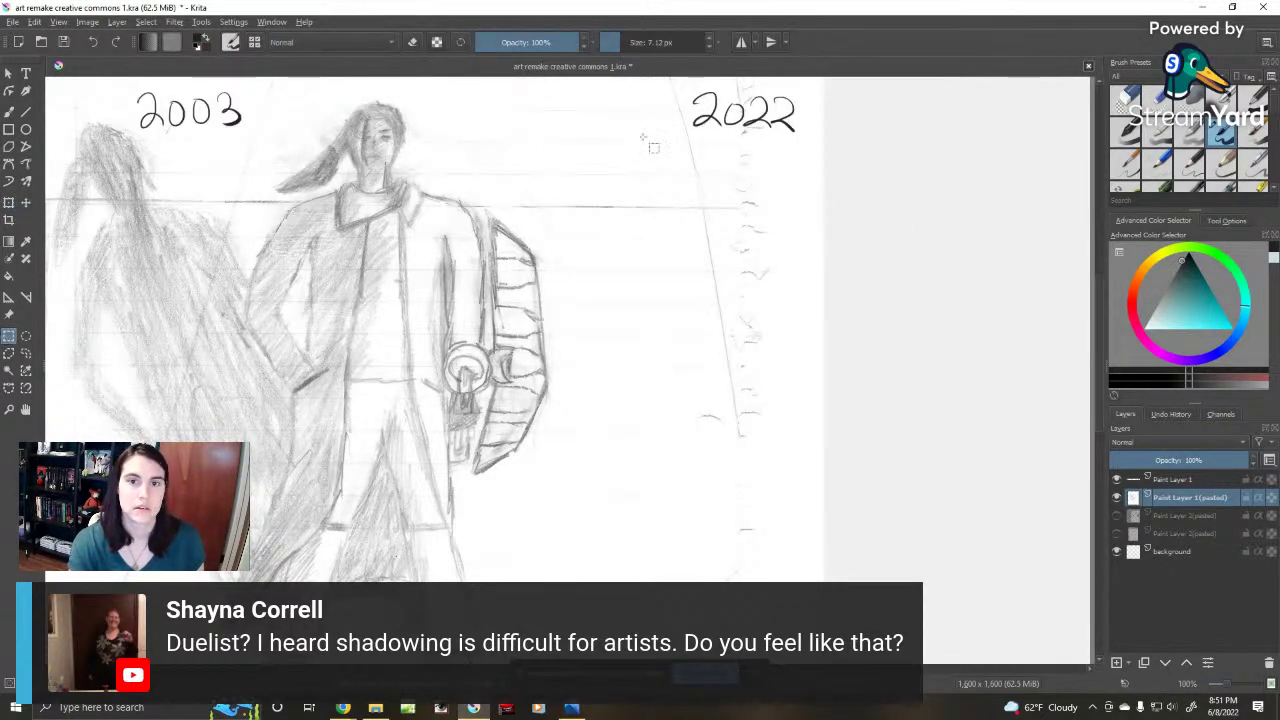
{"action": "left_click_drag", "start_coordinate": [670, 141], "coordinate": [836, 82]}
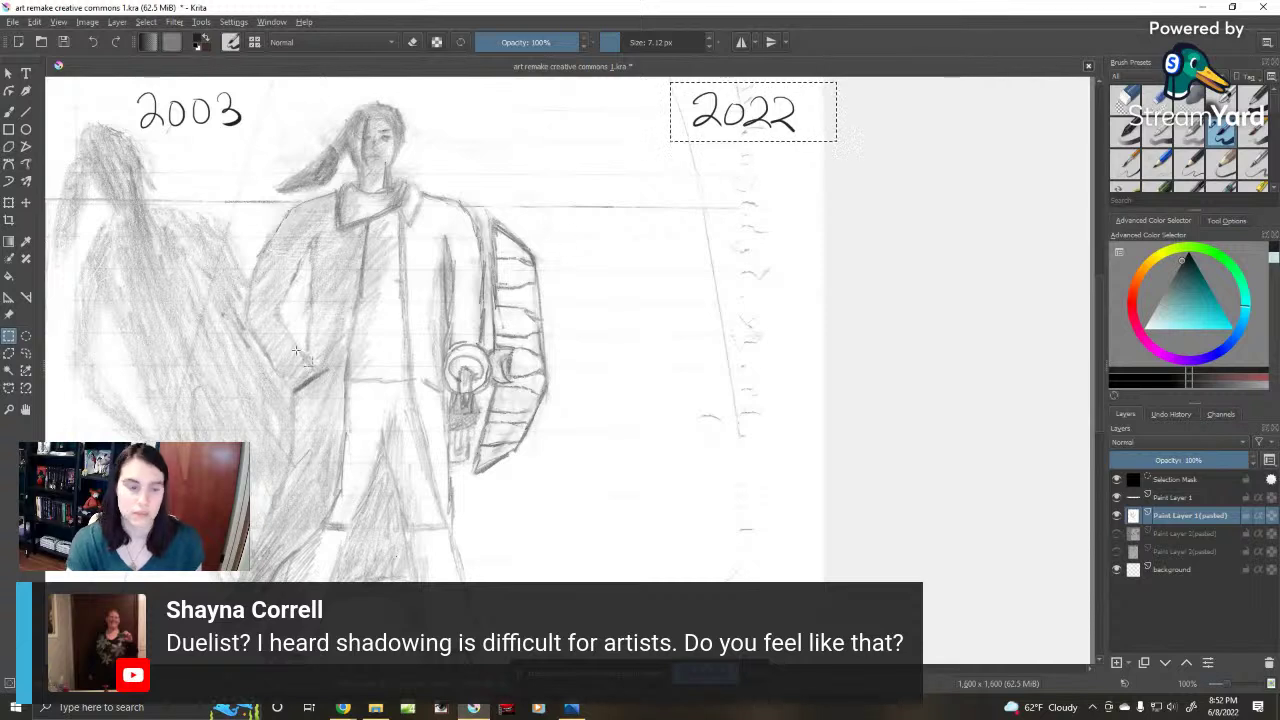
{"action": "left_click", "coordinate": [26, 202]}
{"action": "left_click", "coordinate": [743, 122]}
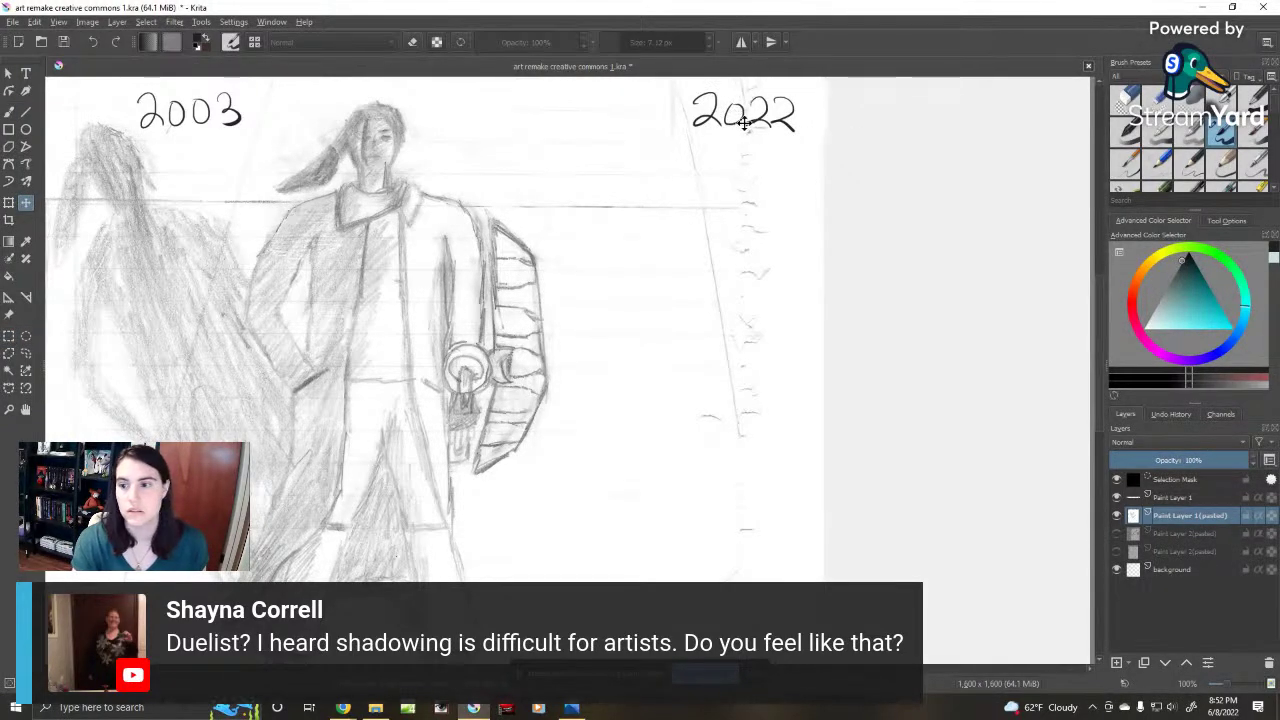
{"action": "left_click", "coordinate": [1171, 497]}
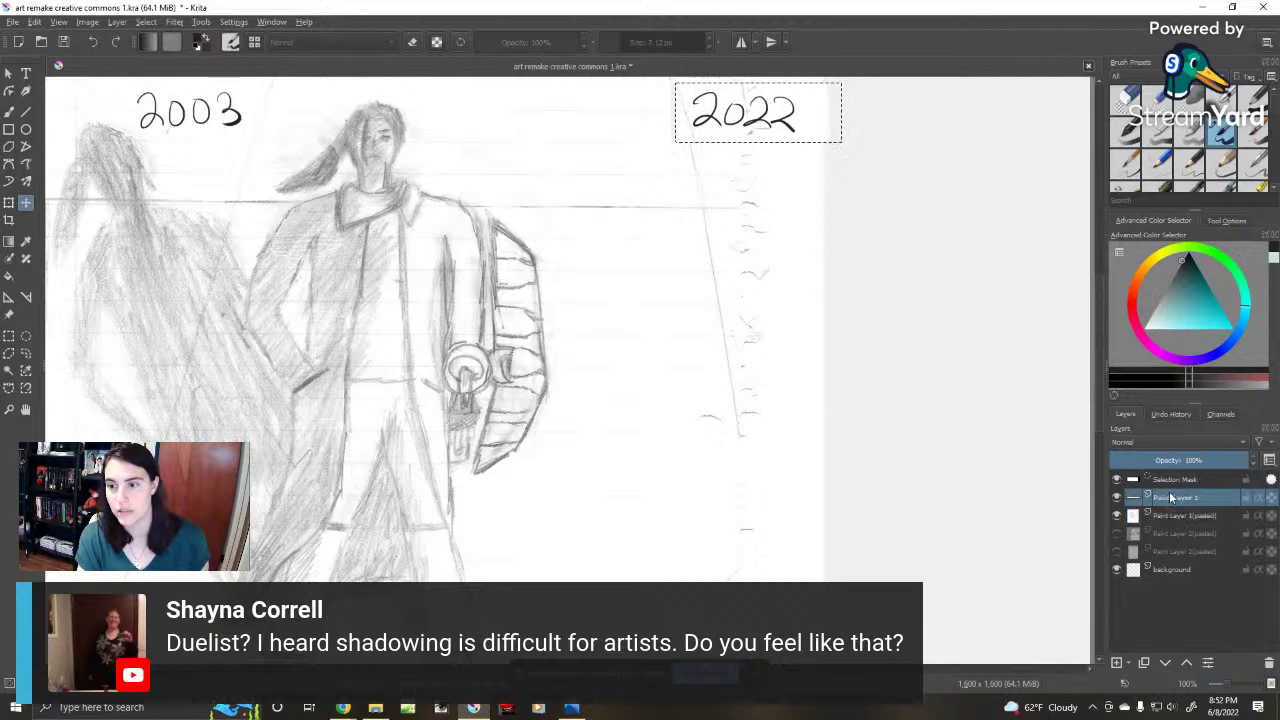
{"action": "left_click_drag", "start_coordinate": [724, 128], "coordinate": [942, 127]}
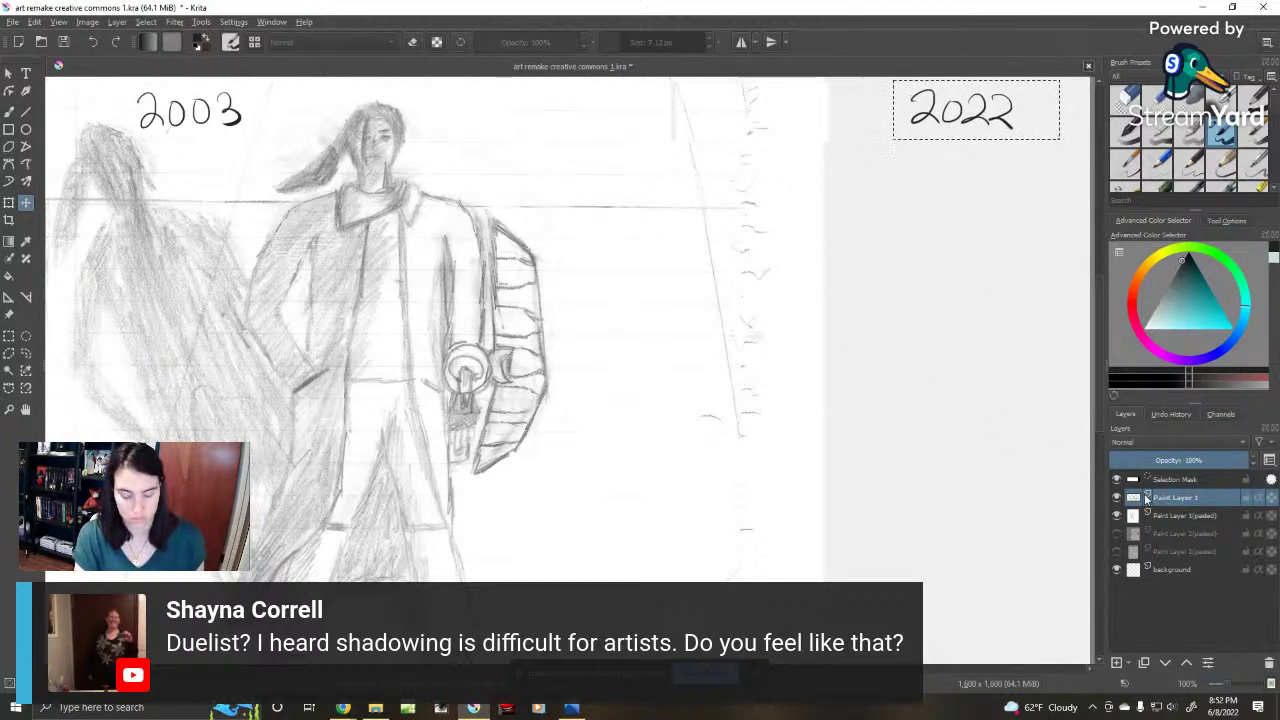
{"action": "left_click", "coordinate": [9, 336]}
{"action": "key", "text": "ctrl+shift+a"}
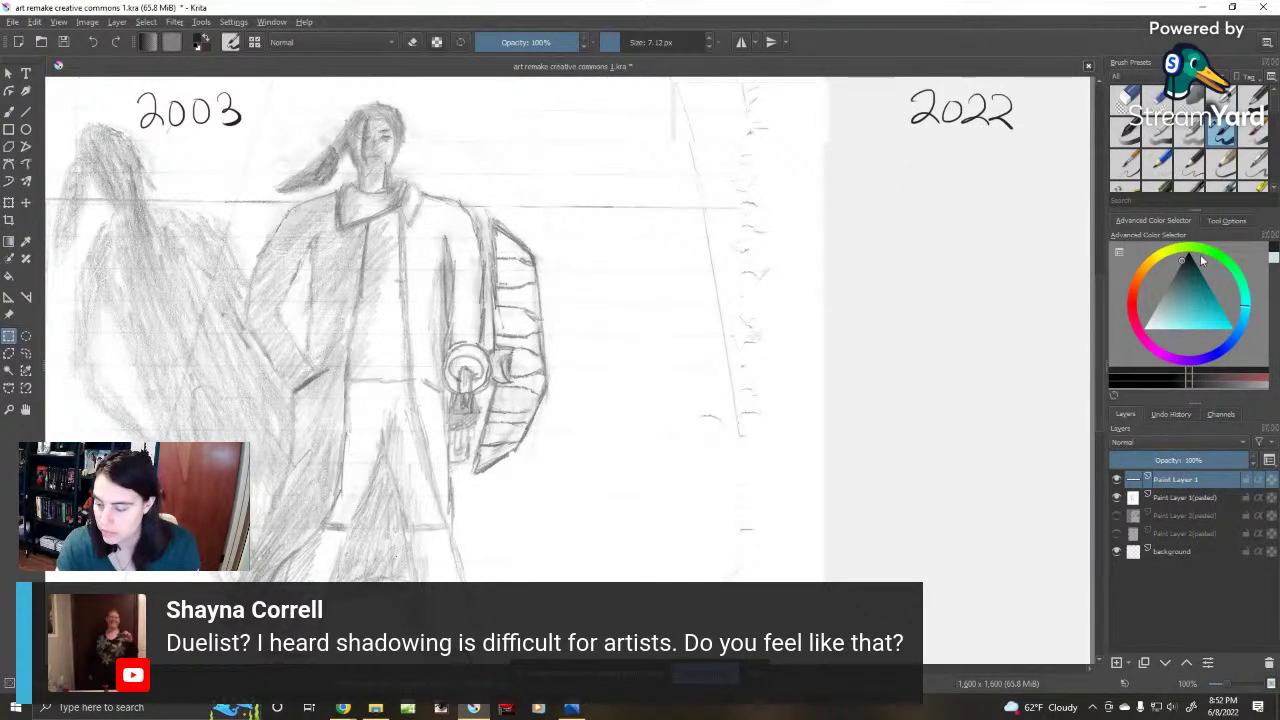
Step: Sketch an oval head below and left of the "2022" label, with horizontal face guidelines and a vertical centerline
{"action": "key", "text": "b"}
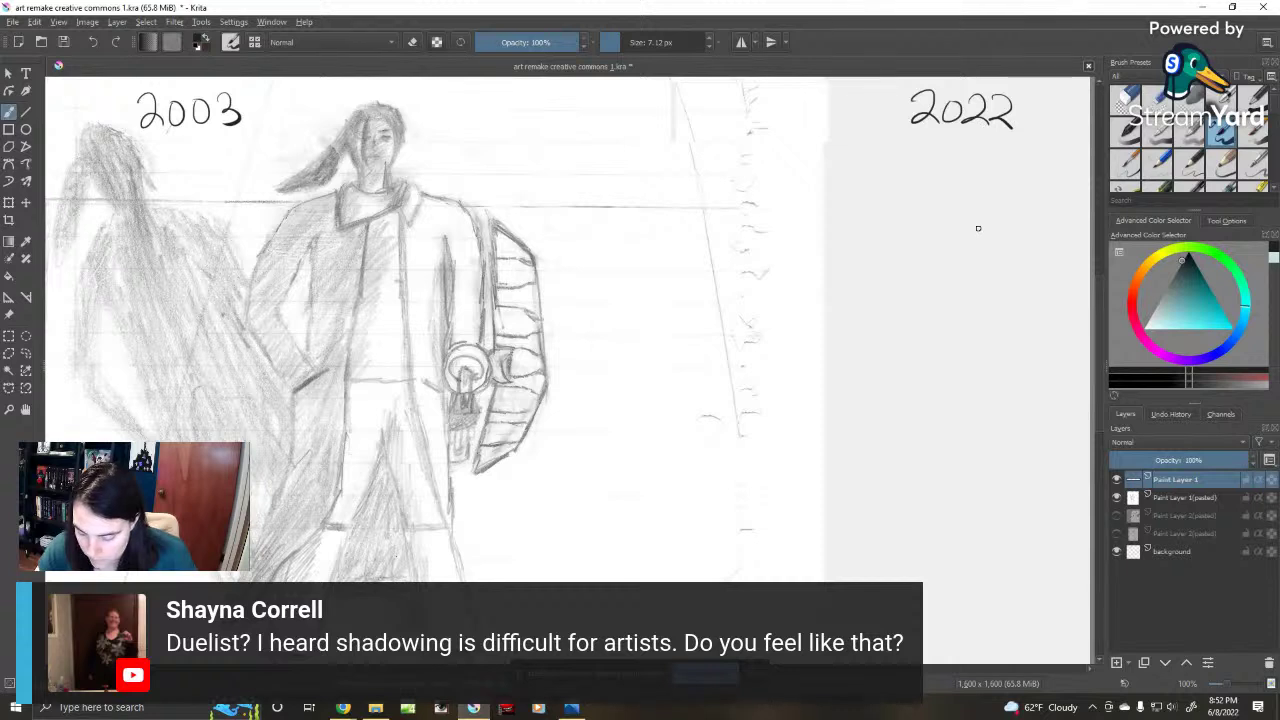
{"action": "mouse_move", "coordinate": [871, 148]}
{"action": "left_mouse_down"}
{"action": "mouse_move", "coordinate": [862, 185]}
{"action": "mouse_move", "coordinate": [902, 165]}
{"action": "mouse_move", "coordinate": [860, 195]}
{"action": "mouse_move", "coordinate": [875, 208]}
{"action": "mouse_move", "coordinate": [911, 150]}
{"action": "mouse_move", "coordinate": [858, 146]}
{"action": "mouse_move", "coordinate": [910, 162]}
{"action": "mouse_move", "coordinate": [904, 200]}
{"action": "mouse_move", "coordinate": [902, 142]}
{"action": "left_mouse_up"}
{"action": "mouse_move", "coordinate": [842, 174]}
{"action": "left_mouse_down"}
{"action": "mouse_move", "coordinate": [926, 165]}
{"action": "mouse_move", "coordinate": [853, 183]}
{"action": "mouse_move", "coordinate": [871, 168]}
{"action": "mouse_move", "coordinate": [900, 183]}
{"action": "left_mouse_up"}
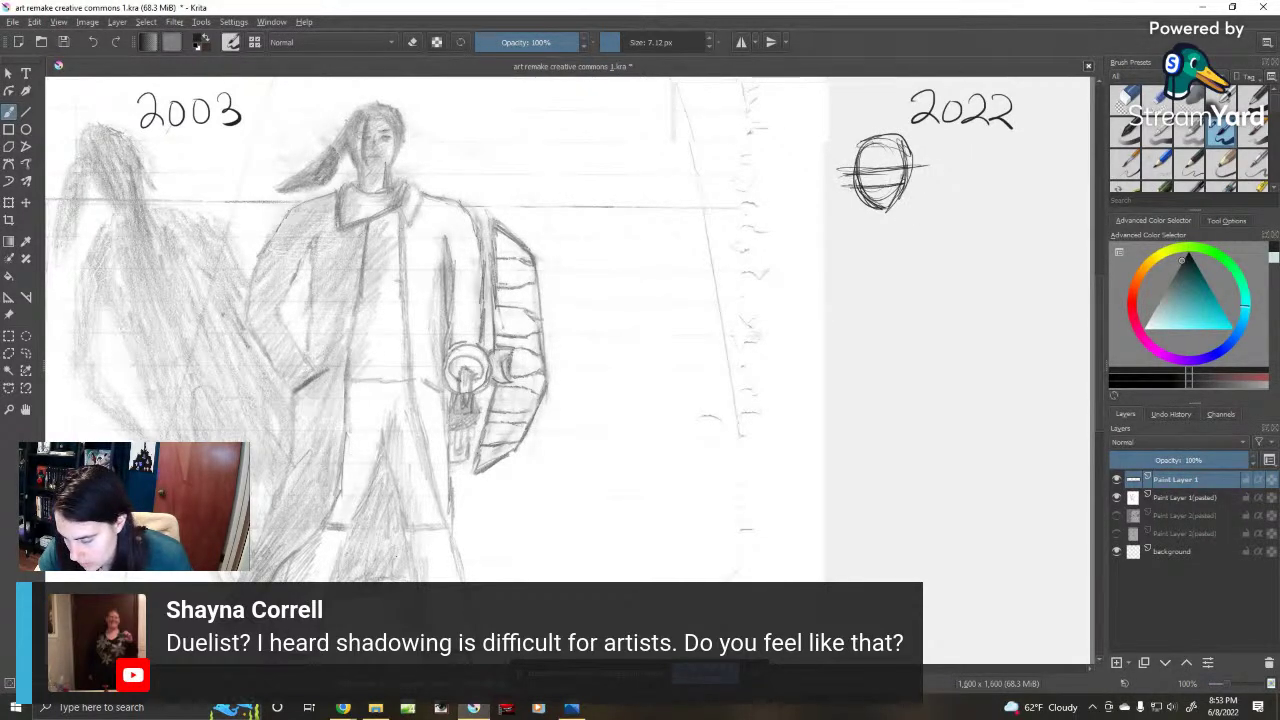
{"action": "left_click_drag", "start_coordinate": [883, 131], "coordinate": [882, 166]}
{"action": "left_click_drag", "start_coordinate": [882, 139], "coordinate": [880, 214]}
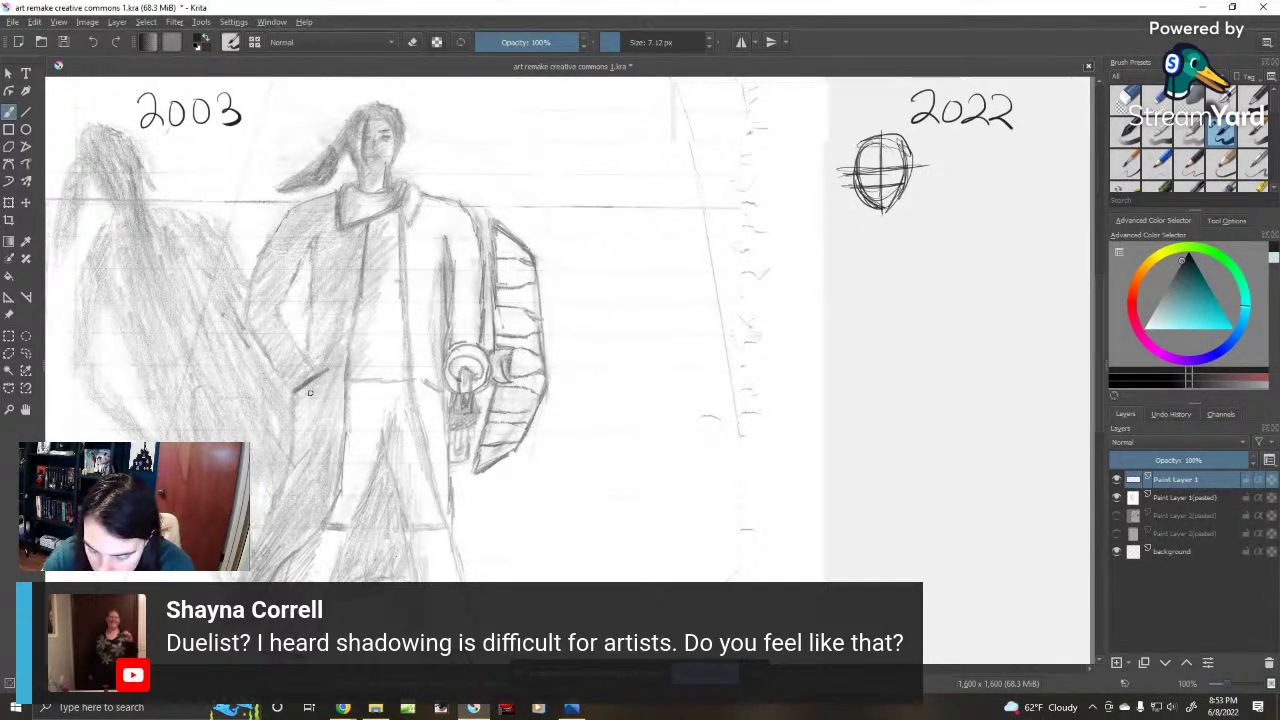
Step: Sketch the neck and a slightly slanted shoulder line below the oval head
{"action": "left_click_drag", "start_coordinate": [875, 212], "coordinate": [870, 238]}
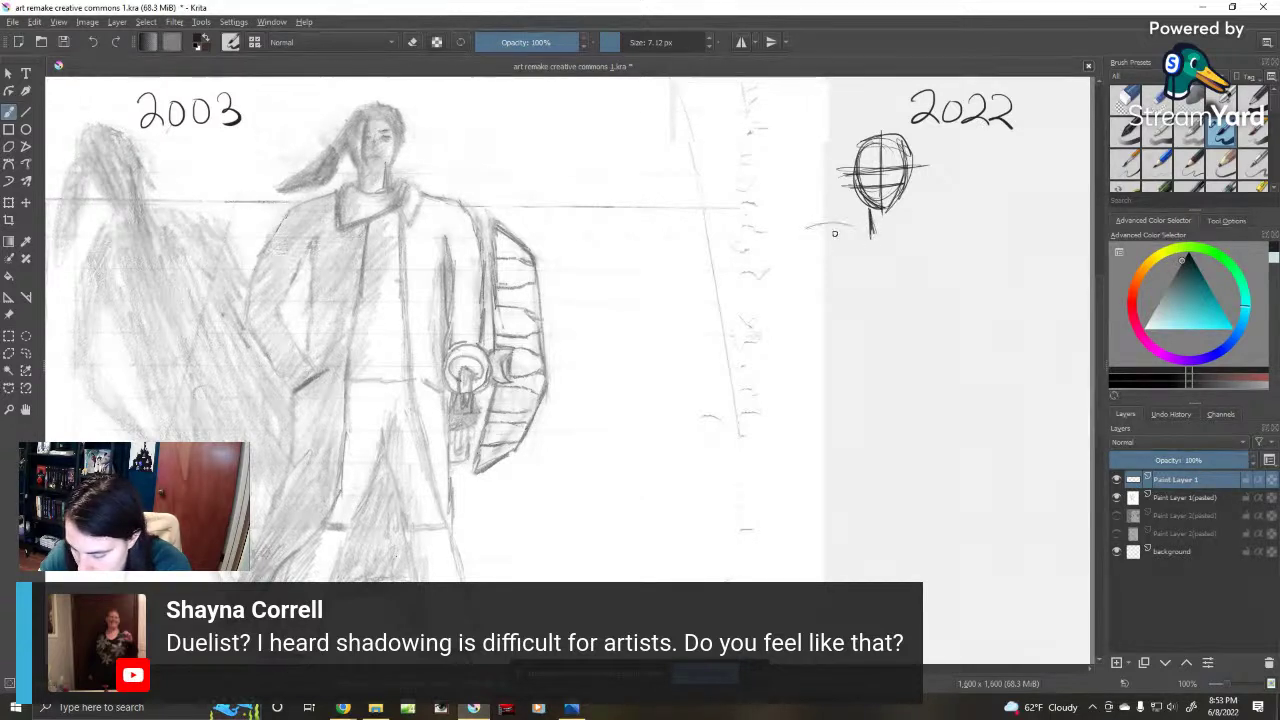
{"action": "left_click_drag", "start_coordinate": [810, 227], "coordinate": [934, 236]}
{"action": "left_click_drag", "start_coordinate": [850, 231], "coordinate": [944, 239]}
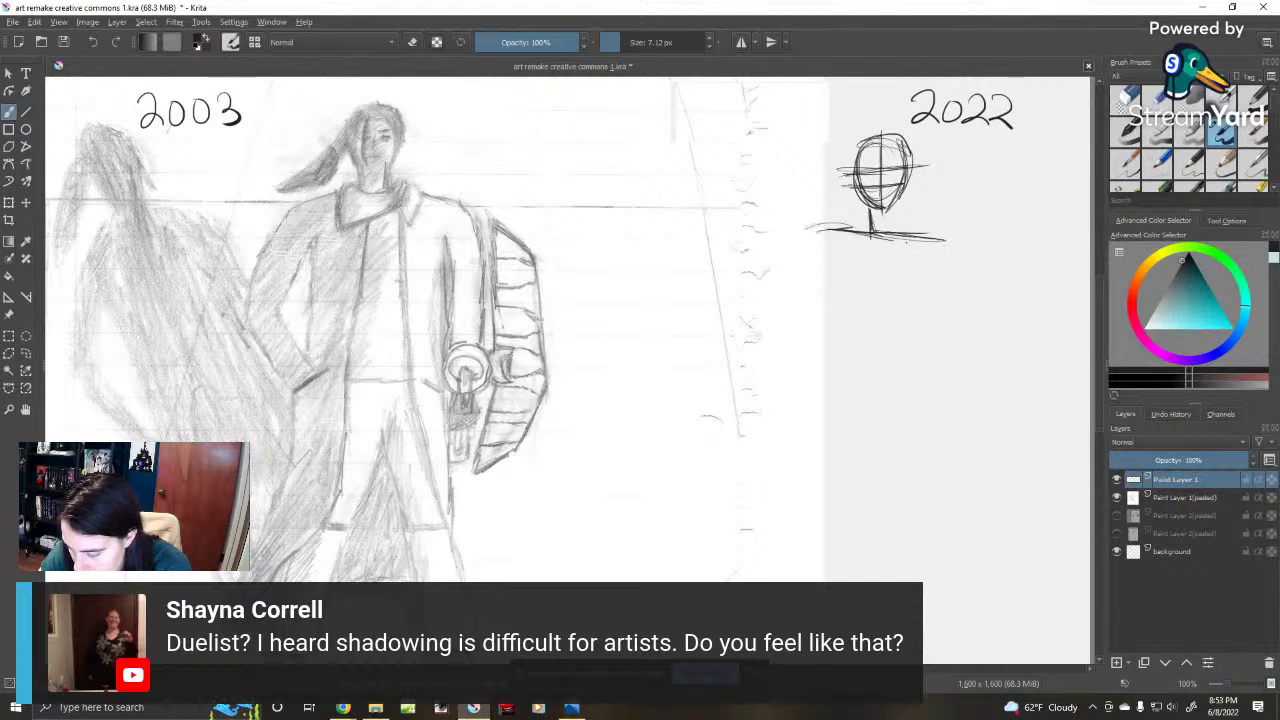
{"action": "left_click_drag", "start_coordinate": [866, 236], "coordinate": [954, 242]}
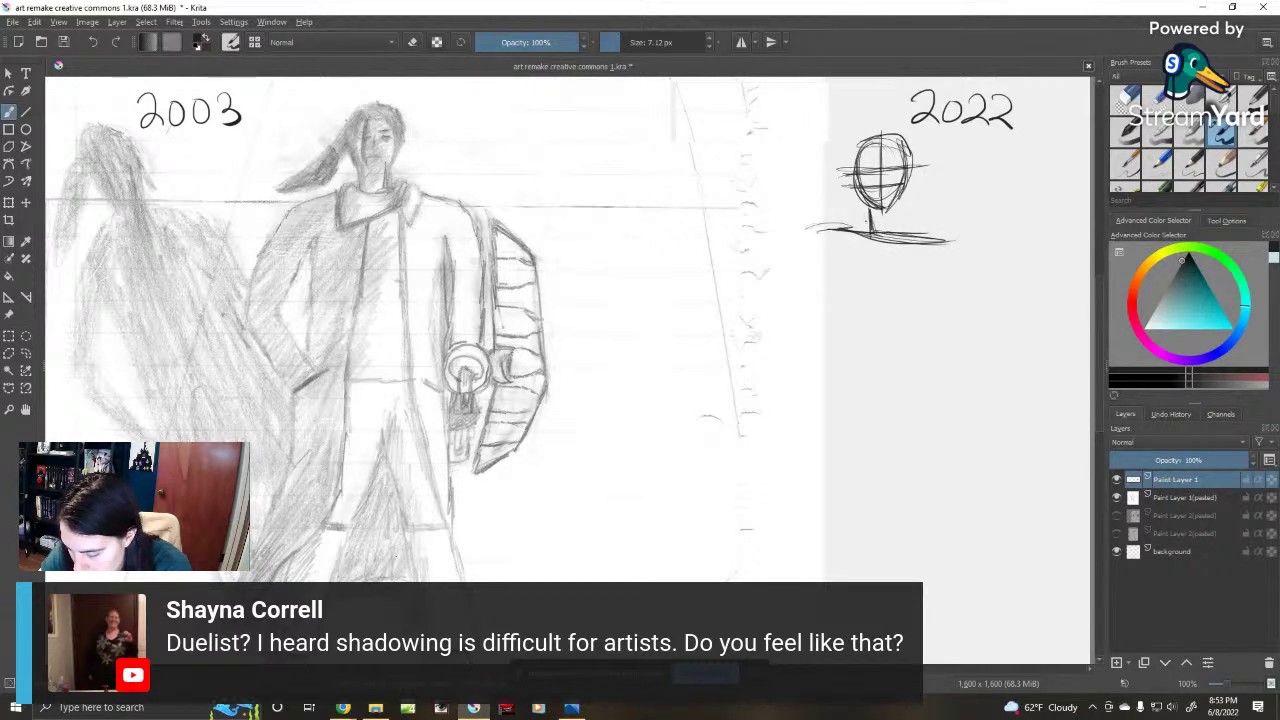
{"action": "mouse_move", "coordinate": [863, 198]}
{"action": "left_mouse_down"}
{"action": "mouse_move", "coordinate": [863, 230]}
{"action": "mouse_move", "coordinate": [894, 224]}
{"action": "left_mouse_up"}
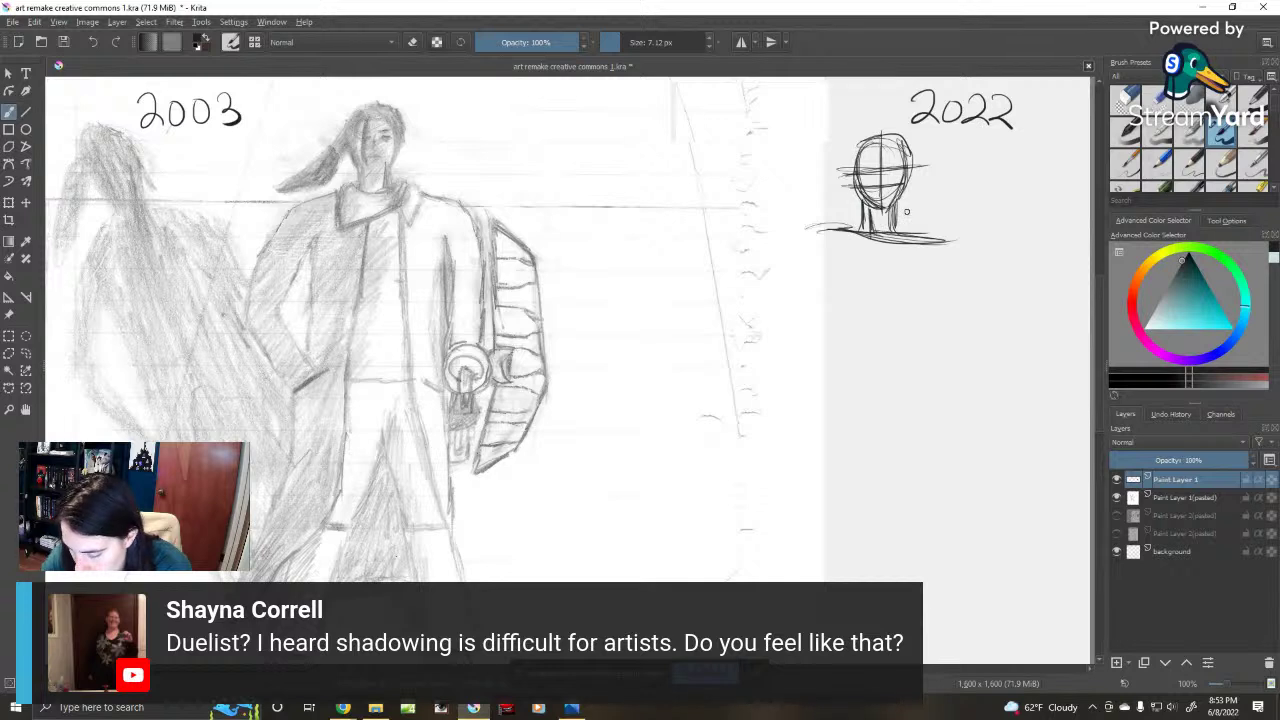
Step: Sketch the torso's centerline, running from the shoulder line and slanting slightly right toward the pelvis
{"action": "mouse_move", "coordinate": [874, 240]}
{"action": "left_mouse_down"}
{"action": "mouse_move", "coordinate": [875, 312]}
{"action": "mouse_move", "coordinate": [873, 238]}
{"action": "mouse_move", "coordinate": [875, 290]}
{"action": "left_mouse_up"}
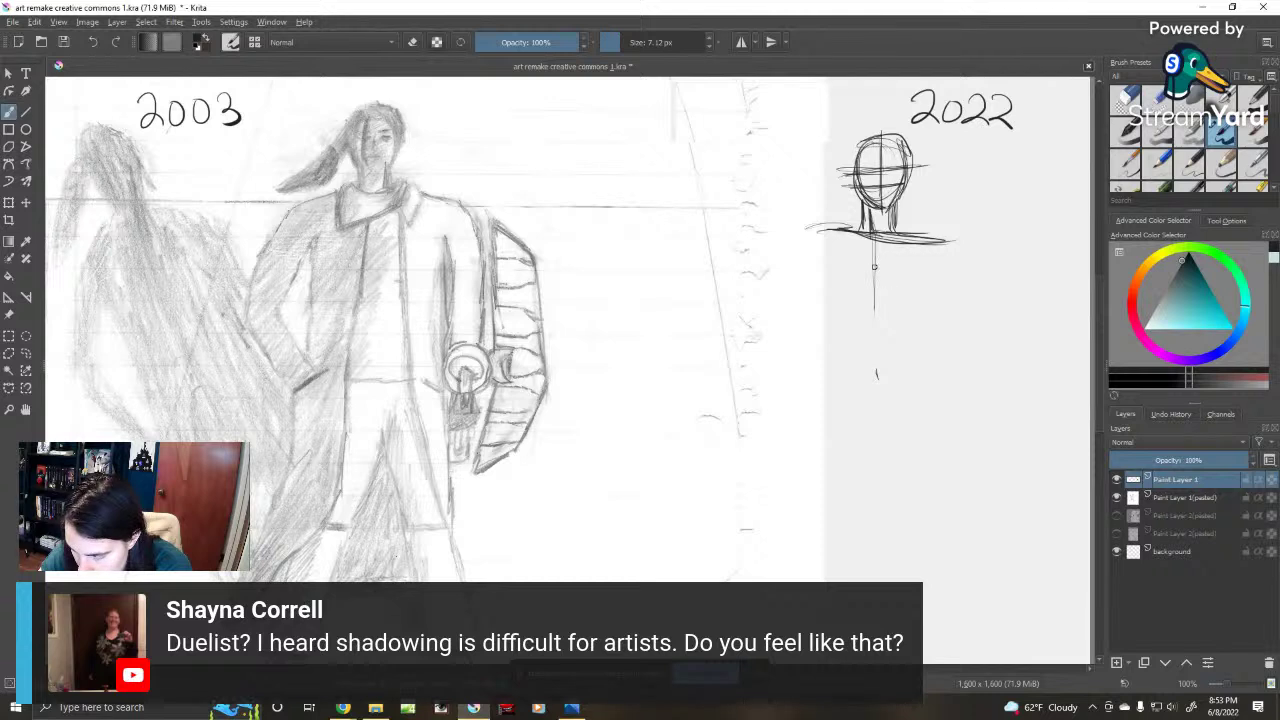
{"action": "left_click_drag", "start_coordinate": [868, 226], "coordinate": [884, 380]}
{"action": "left_click_drag", "start_coordinate": [870, 316], "coordinate": [885, 394]}
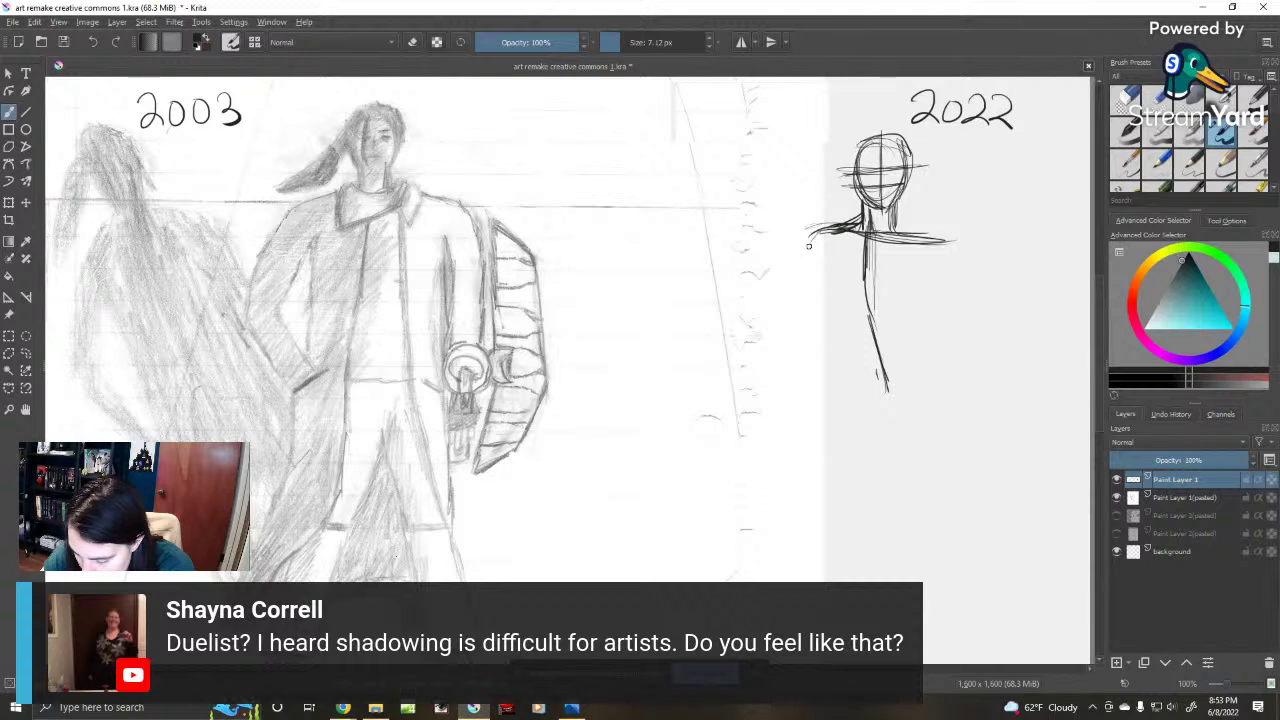
Step: Sketch a circle at each shoulder joint and the left-hand upper arm ending in a small elbow circle
{"action": "mouse_move", "coordinate": [812, 231]}
{"action": "left_mouse_down"}
{"action": "mouse_move", "coordinate": [790, 326]}
{"action": "mouse_move", "coordinate": [830, 240]}
{"action": "mouse_move", "coordinate": [818, 266]}
{"action": "left_mouse_up"}
{"action": "mouse_move", "coordinate": [918, 230]}
{"action": "left_mouse_down"}
{"action": "mouse_move", "coordinate": [948, 256]}
{"action": "mouse_move", "coordinate": [922, 250]}
{"action": "mouse_move", "coordinate": [942, 233]}
{"action": "left_mouse_up"}
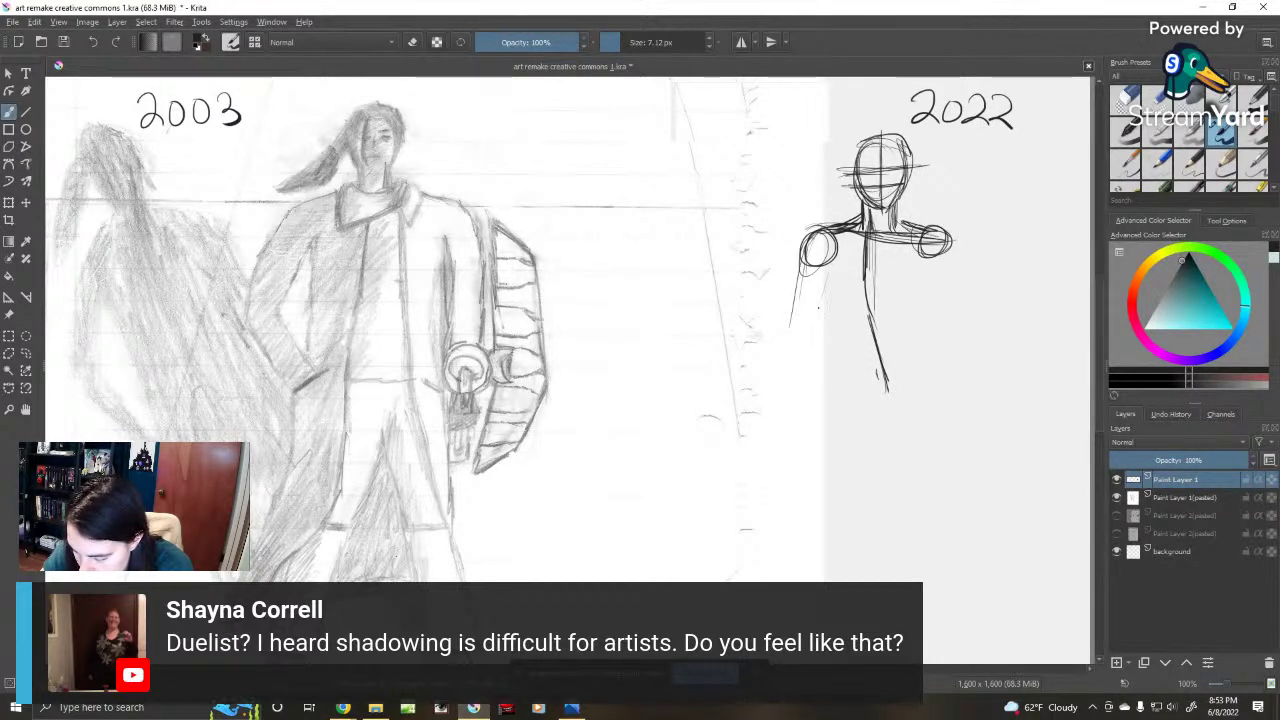
{"action": "mouse_move", "coordinate": [828, 258]}
{"action": "left_mouse_down"}
{"action": "mouse_move", "coordinate": [814, 338]}
{"action": "mouse_move", "coordinate": [794, 316]}
{"action": "mouse_move", "coordinate": [804, 350]}
{"action": "mouse_move", "coordinate": [880, 332]}
{"action": "left_mouse_up"}
{"action": "mouse_move", "coordinate": [929, 250]}
{"action": "left_mouse_down"}
{"action": "mouse_move", "coordinate": [924, 326]}
{"action": "mouse_move", "coordinate": [903, 312]}
{"action": "left_mouse_up"}
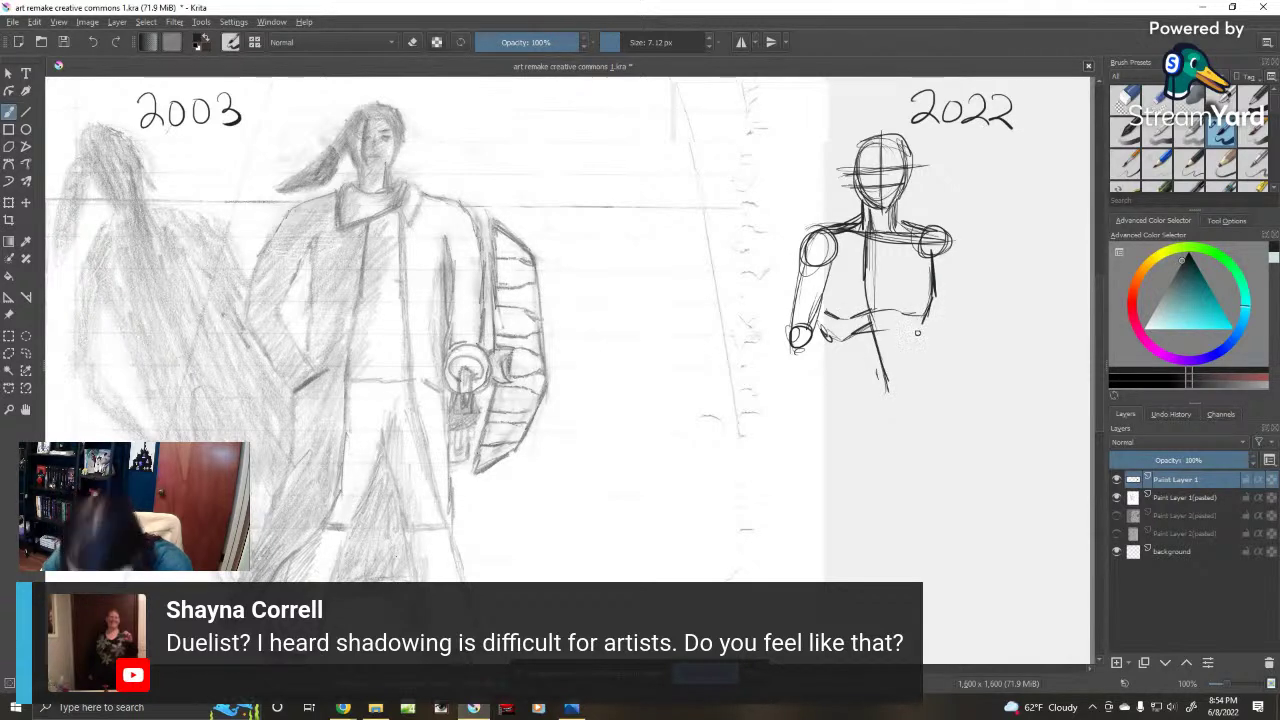
Step: Sketch the torso sides tapering from both shoulders to the waist, with a circle for the pelvis
{"action": "mouse_move", "coordinate": [918, 254]}
{"action": "left_mouse_down"}
{"action": "mouse_move", "coordinate": [933, 292]}
{"action": "mouse_move", "coordinate": [907, 340]}
{"action": "left_mouse_up"}
{"action": "left_click_drag", "start_coordinate": [826, 298], "coordinate": [846, 346]}
{"action": "left_click_drag", "start_coordinate": [823, 312], "coordinate": [850, 350]}
{"action": "mouse_move", "coordinate": [830, 260]}
{"action": "left_mouse_down"}
{"action": "mouse_move", "coordinate": [842, 338]}
{"action": "mouse_move", "coordinate": [866, 356]}
{"action": "mouse_move", "coordinate": [812, 314]}
{"action": "left_mouse_up"}
{"action": "left_click_drag", "start_coordinate": [920, 308], "coordinate": [894, 350]}
{"action": "left_click_drag", "start_coordinate": [936, 234], "coordinate": [888, 338]}
{"action": "mouse_move", "coordinate": [888, 338]}
{"action": "left_mouse_down"}
{"action": "mouse_move", "coordinate": [864, 354]}
{"action": "mouse_move", "coordinate": [874, 380]}
{"action": "mouse_move", "coordinate": [860, 382]}
{"action": "left_mouse_up"}
{"action": "left_click_drag", "start_coordinate": [860, 264], "coordinate": [826, 346]}
{"action": "mouse_move", "coordinate": [852, 228]}
{"action": "left_mouse_down"}
{"action": "mouse_move", "coordinate": [822, 338]}
{"action": "mouse_move", "coordinate": [822, 306]}
{"action": "left_mouse_up"}
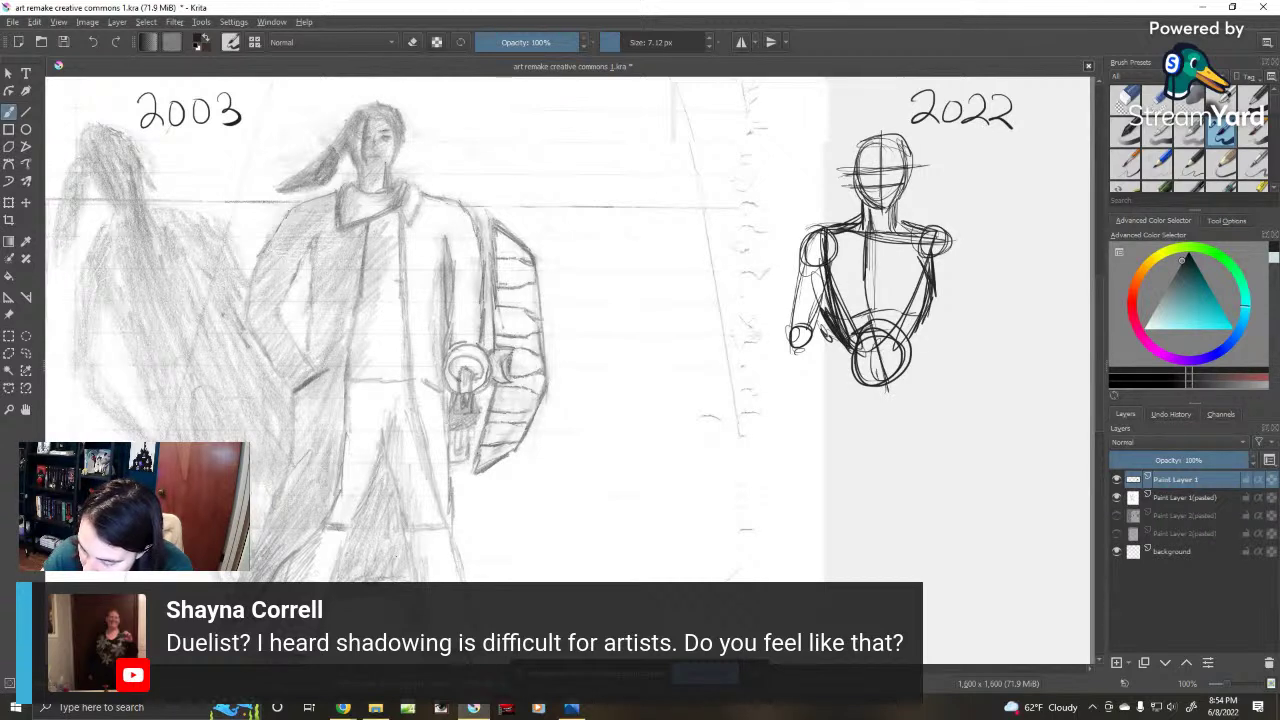
{"action": "left_click_drag", "start_coordinate": [936, 226], "coordinate": [912, 340]}
Step: Erase the outer parts of both shoulder circles and redraw the shoulder joints narrower
{"action": "key", "text": "e"}
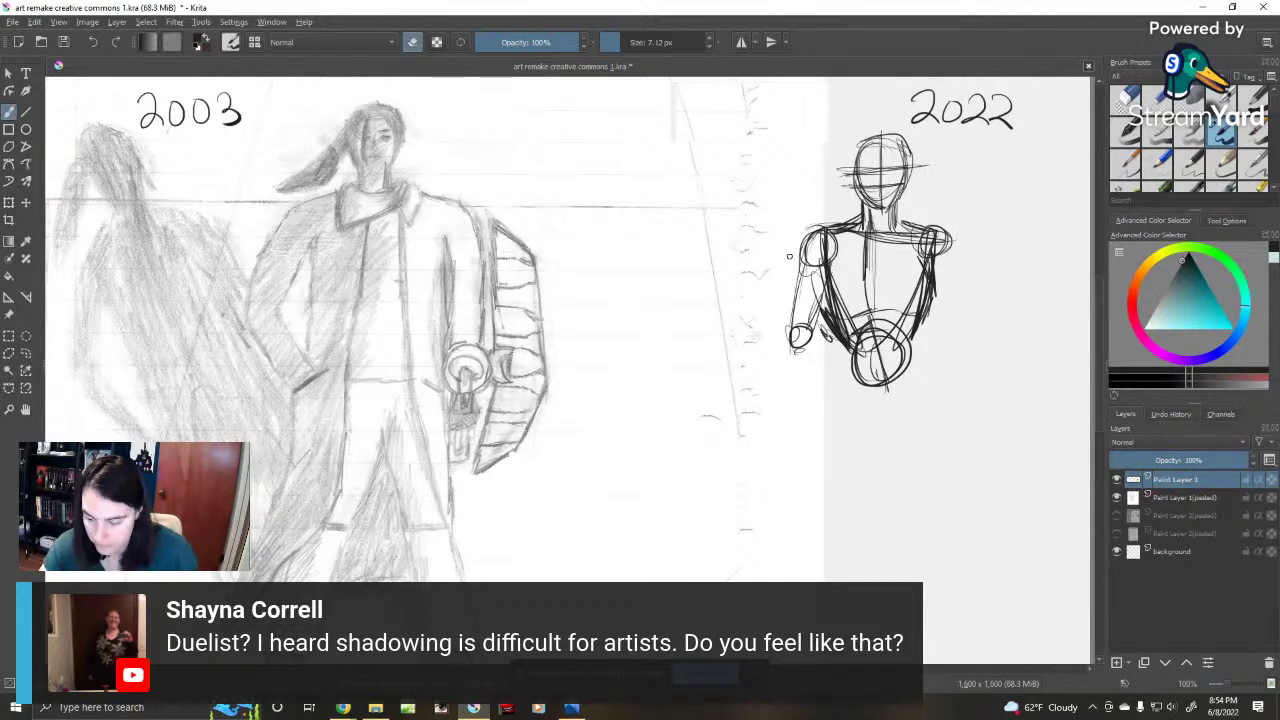
{"action": "mouse_move", "coordinate": [808, 228]}
{"action": "left_mouse_down"}
{"action": "mouse_move", "coordinate": [800, 266]}
{"action": "mouse_move", "coordinate": [800, 254]}
{"action": "left_mouse_up"}
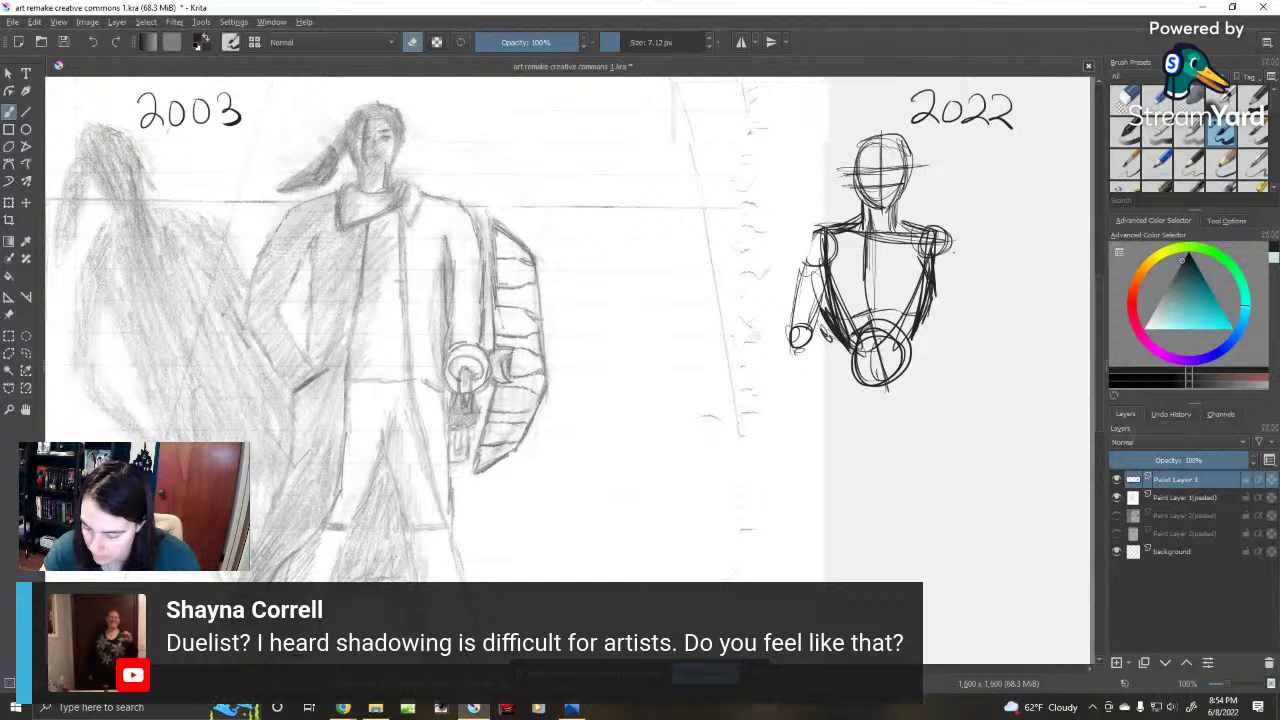
{"action": "left_click_drag", "start_coordinate": [950, 230], "coordinate": [942, 252]}
{"action": "key", "text": "e"}
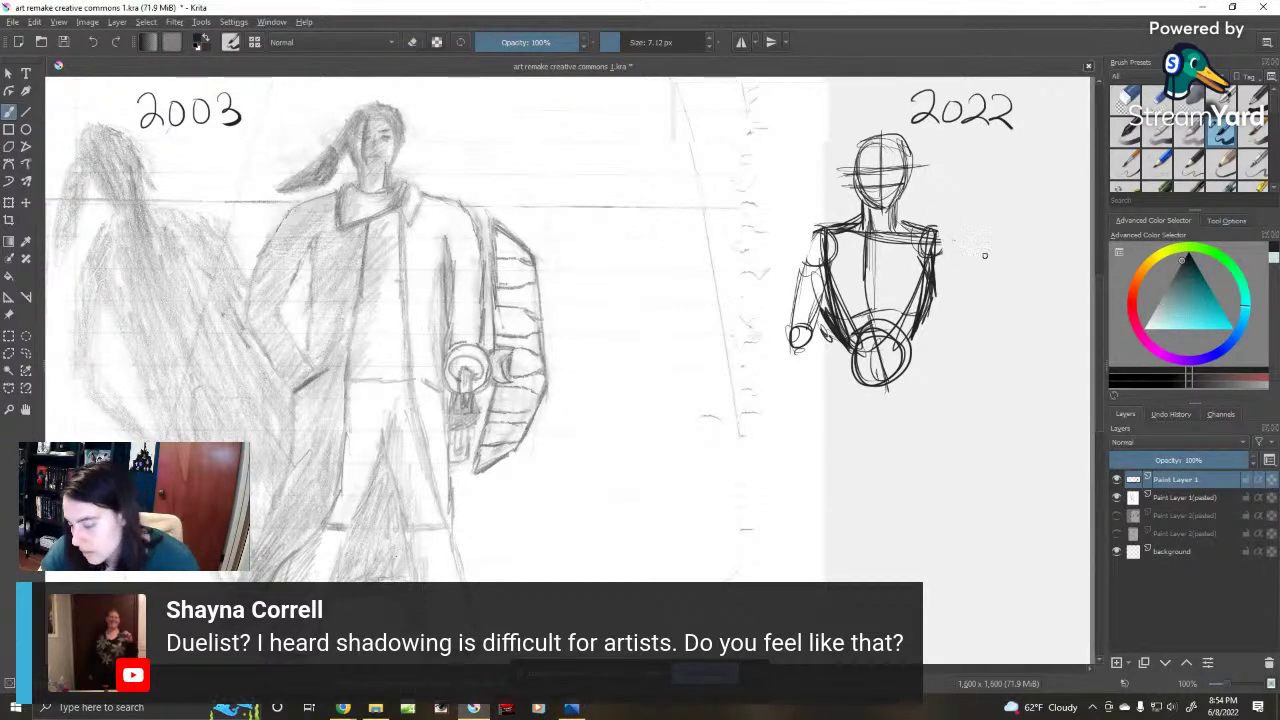
{"action": "mouse_move", "coordinate": [852, 220]}
{"action": "left_mouse_down"}
{"action": "mouse_move", "coordinate": [804, 264]}
{"action": "mouse_move", "coordinate": [830, 256]}
{"action": "left_mouse_up"}
{"action": "left_click_drag", "start_coordinate": [922, 230], "coordinate": [946, 248]}
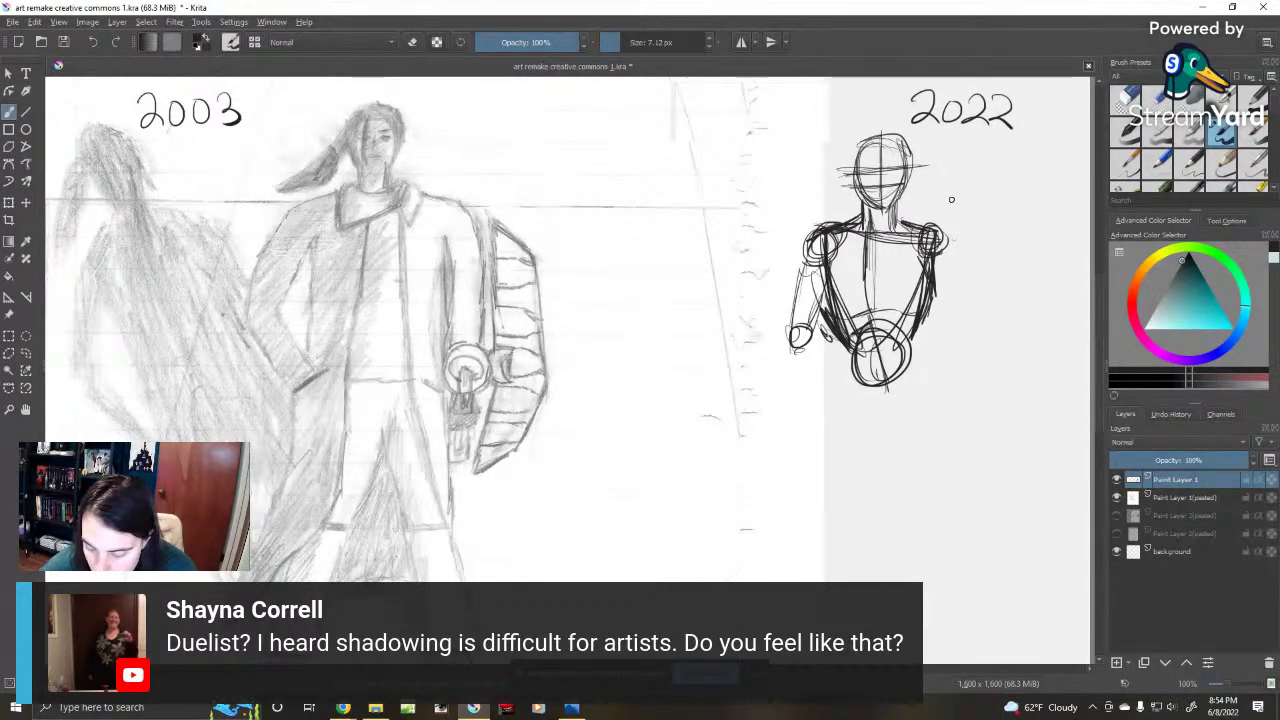
Step: Reinforce the shoulder slopes and left-hand upper arm, and add curved chest lines across the torso
{"action": "left_click_drag", "start_coordinate": [808, 242], "coordinate": [796, 334]}
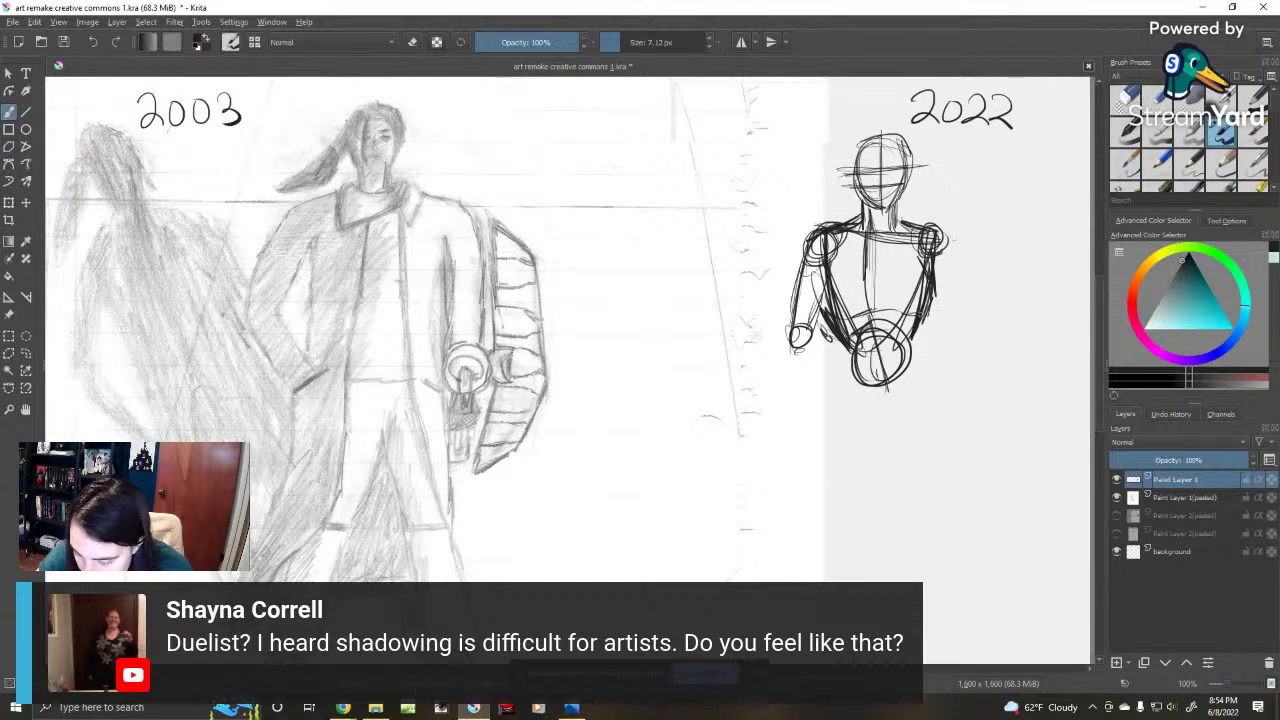
{"action": "mouse_move", "coordinate": [811, 234]}
{"action": "left_mouse_down"}
{"action": "mouse_move", "coordinate": [836, 218]}
{"action": "mouse_move", "coordinate": [920, 236]}
{"action": "mouse_move", "coordinate": [948, 266]}
{"action": "mouse_move", "coordinate": [919, 297]}
{"action": "left_mouse_up"}
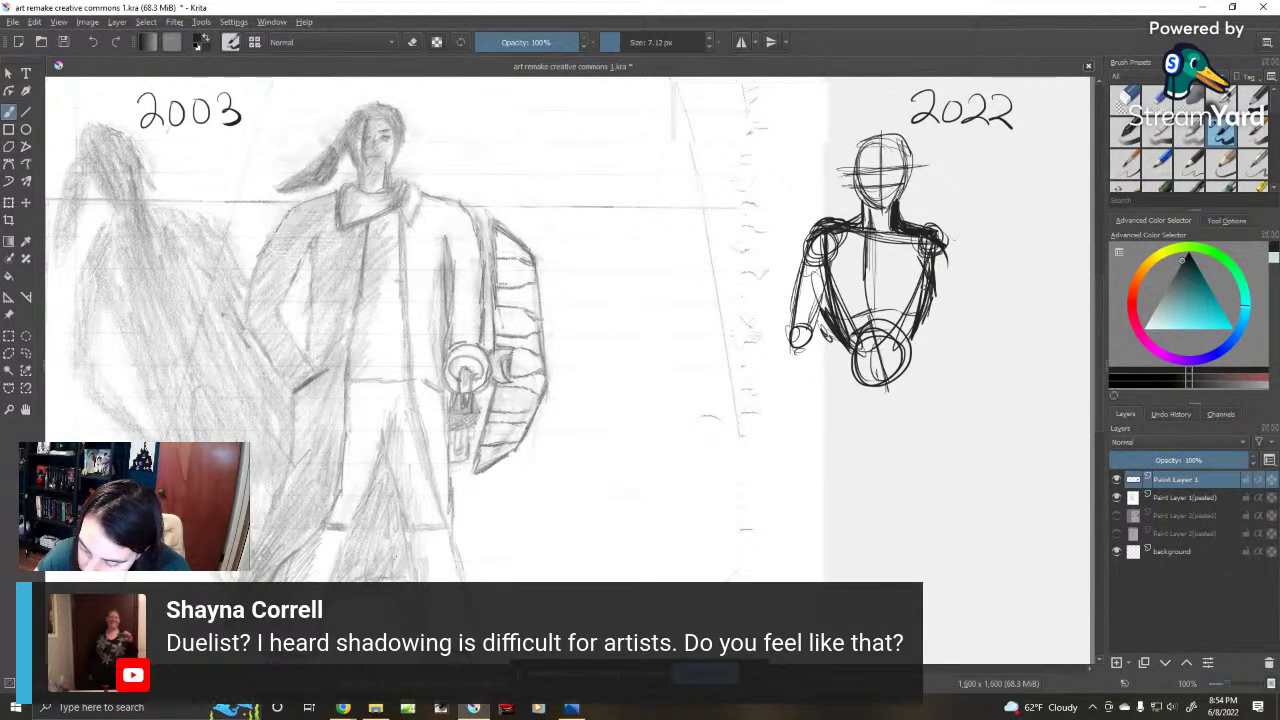
{"action": "mouse_move", "coordinate": [830, 280]}
{"action": "left_mouse_down"}
{"action": "mouse_move", "coordinate": [844, 298]}
{"action": "mouse_move", "coordinate": [878, 282]}
{"action": "mouse_move", "coordinate": [899, 299]}
{"action": "mouse_move", "coordinate": [928, 294]}
{"action": "mouse_move", "coordinate": [928, 264]}
{"action": "left_mouse_up"}
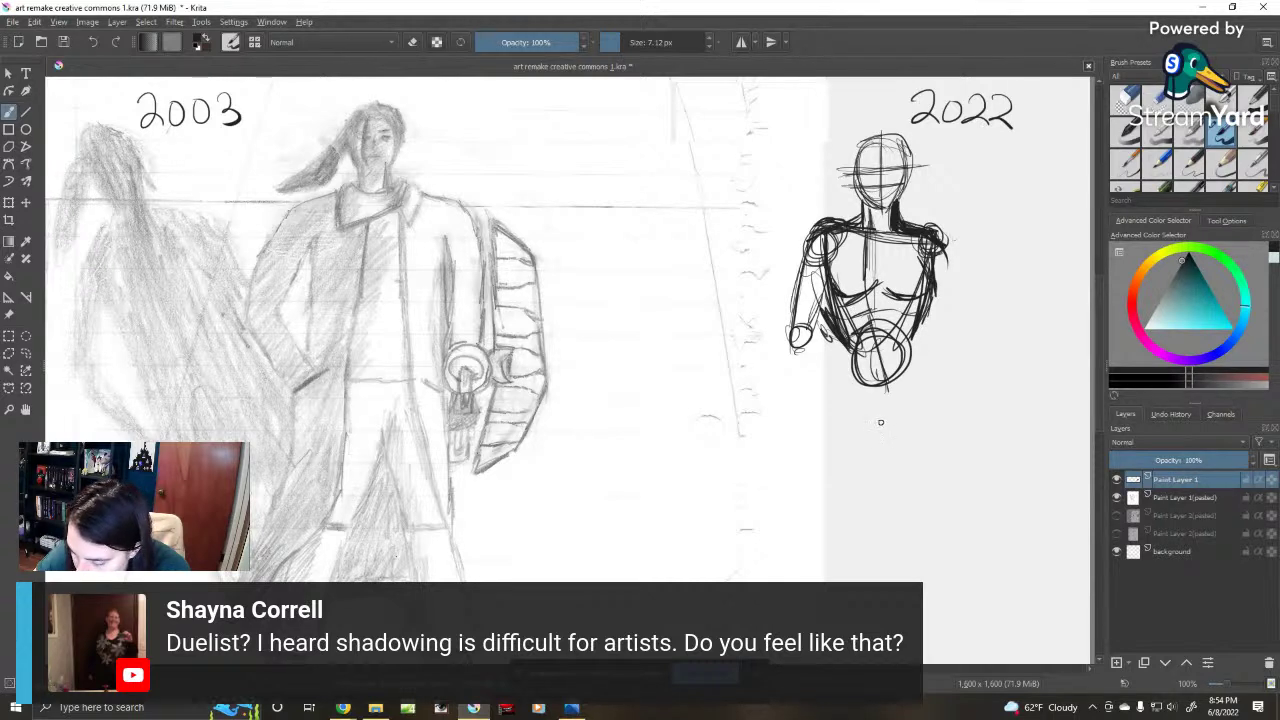
Step: Sketch the left-hand forearm angling from the elbow to the hip, ending in a rough hand shape
{"action": "mouse_move", "coordinate": [810, 352]}
{"action": "left_mouse_down"}
{"action": "mouse_move", "coordinate": [826, 340]}
{"action": "mouse_move", "coordinate": [844, 380]}
{"action": "left_mouse_up"}
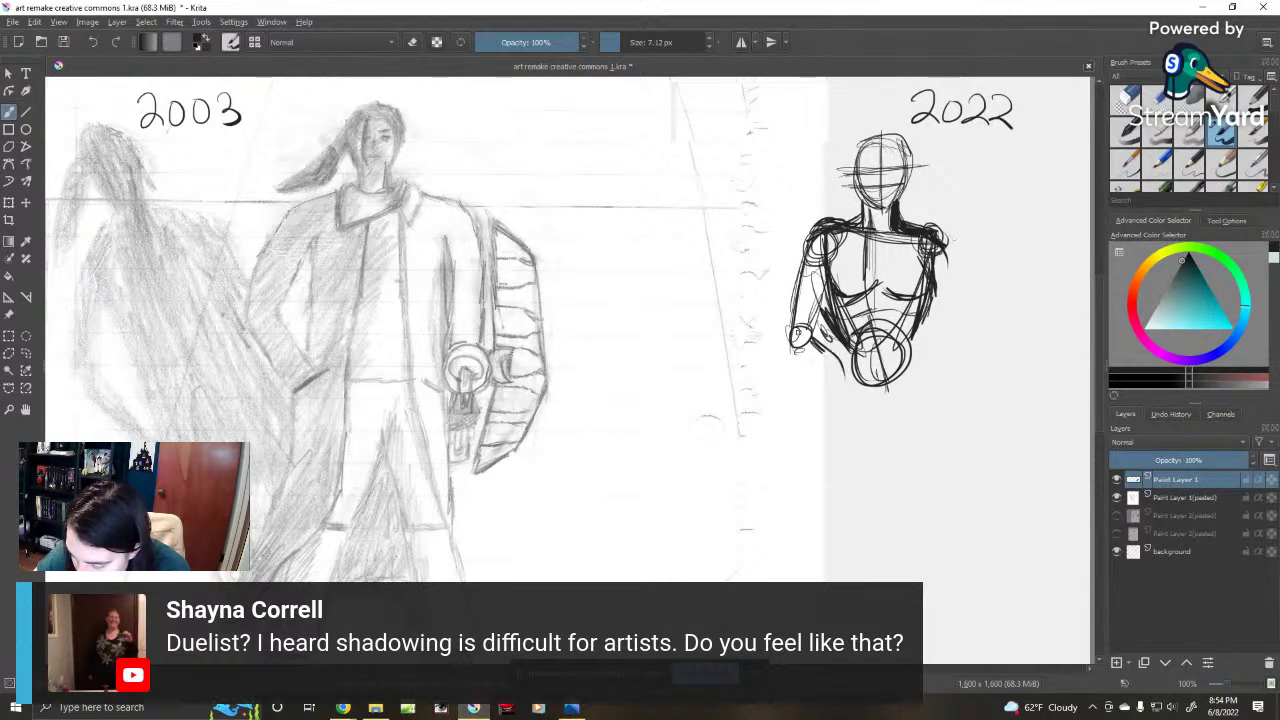
{"action": "mouse_move", "coordinate": [796, 325]}
{"action": "left_mouse_down"}
{"action": "mouse_move", "coordinate": [805, 370]}
{"action": "mouse_move", "coordinate": [834, 388]}
{"action": "mouse_move", "coordinate": [852, 382]}
{"action": "mouse_move", "coordinate": [846, 394]}
{"action": "left_mouse_up"}
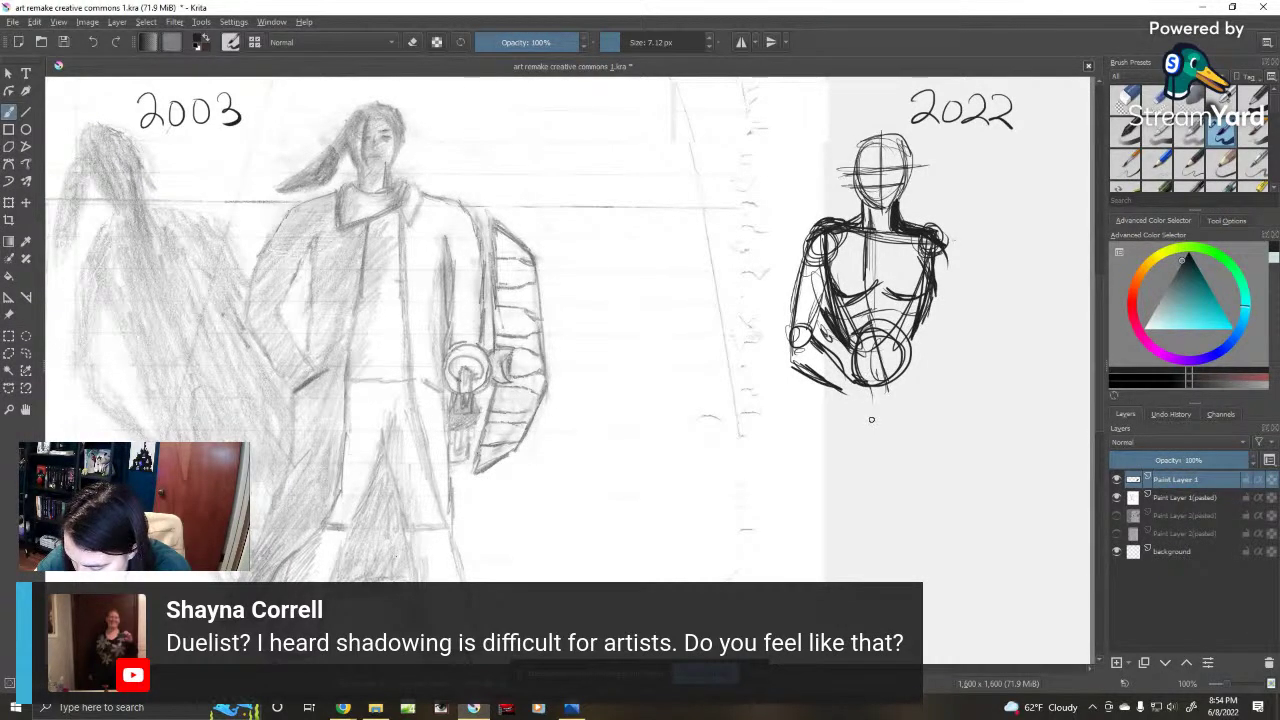
{"action": "left_click_drag", "start_coordinate": [862, 387], "coordinate": [877, 393]}
{"action": "left_click_drag", "start_coordinate": [882, 388], "coordinate": [850, 430]}
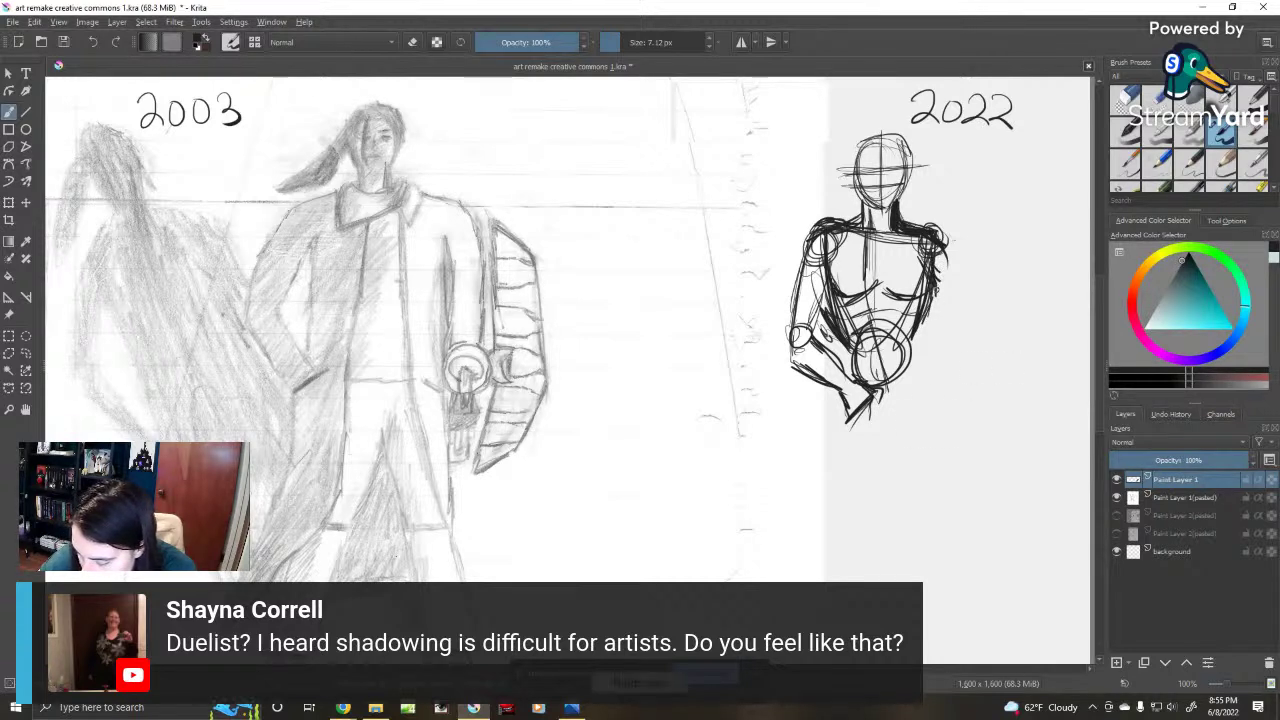
Step: Sketch a long line from the right-hand shoulder down past the hip and outline the right-hand thigh
{"action": "left_click_drag", "start_coordinate": [938, 256], "coordinate": [945, 352]}
{"action": "left_click_drag", "start_coordinate": [942, 282], "coordinate": [940, 358]}
{"action": "left_click_drag", "start_coordinate": [938, 308], "coordinate": [950, 468]}
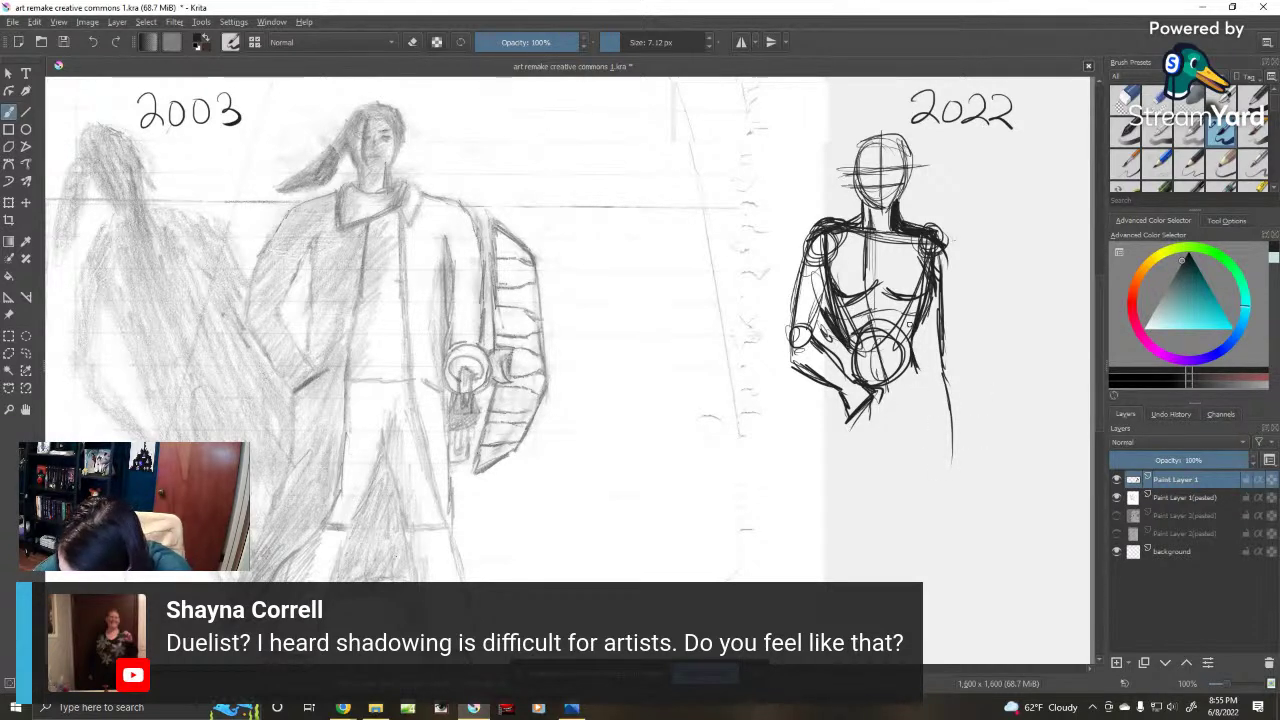
{"action": "left_click_drag", "start_coordinate": [874, 290], "coordinate": [922, 514]}
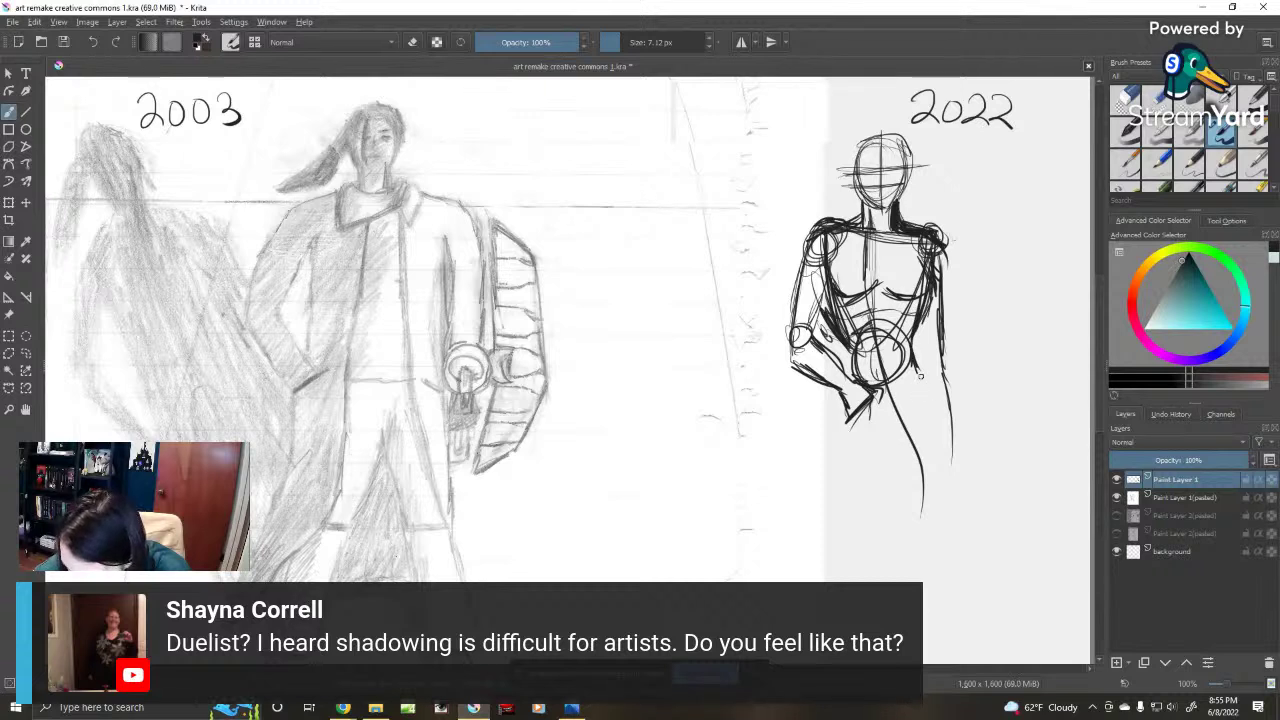
{"action": "mouse_move", "coordinate": [940, 370]}
{"action": "left_mouse_down"}
{"action": "mouse_move", "coordinate": [918, 356]}
{"action": "mouse_move", "coordinate": [950, 420]}
{"action": "mouse_move", "coordinate": [948, 516]}
{"action": "left_mouse_up"}
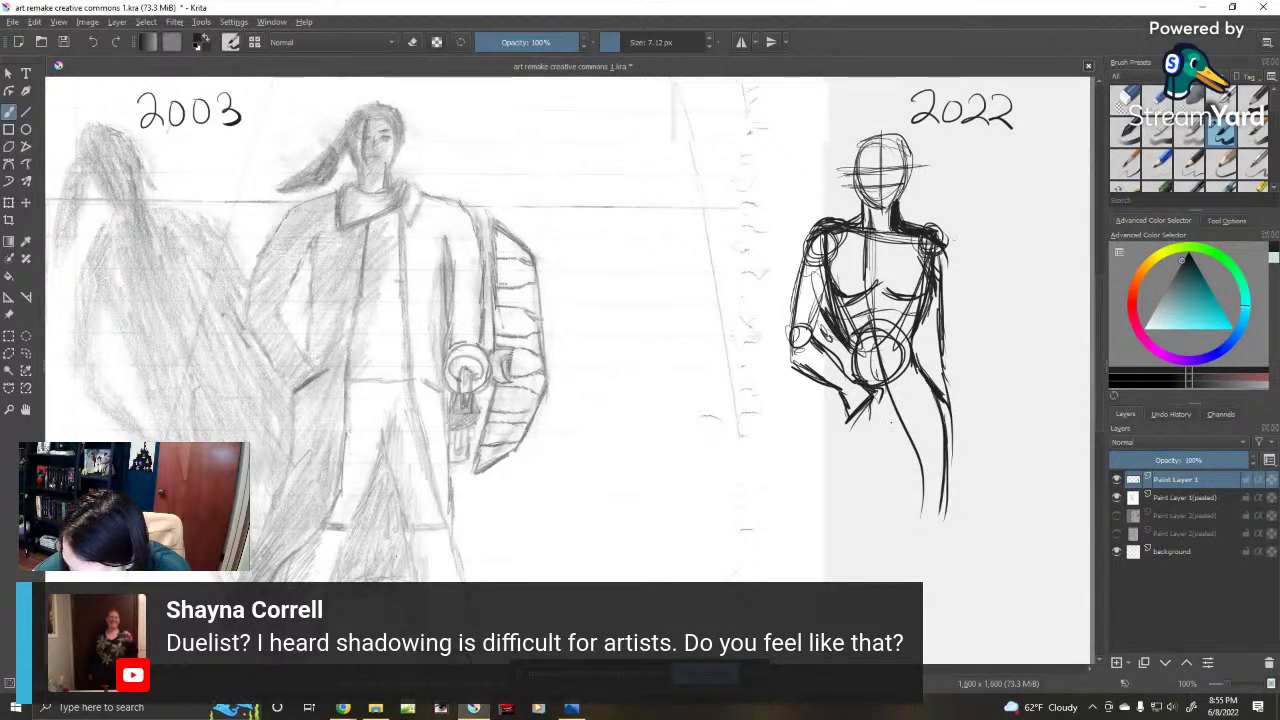
Step: Sketch the V-shaped crotch lines below the pelvis circle and the outer curve of the left-hand hip
{"action": "mouse_move", "coordinate": [890, 400]}
{"action": "left_mouse_down"}
{"action": "mouse_move", "coordinate": [874, 424]}
{"action": "mouse_move", "coordinate": [884, 420]}
{"action": "left_mouse_up"}
{"action": "left_click_drag", "start_coordinate": [892, 410], "coordinate": [876, 432]}
{"action": "left_click_drag", "start_coordinate": [920, 364], "coordinate": [897, 438]}
{"action": "left_click_drag", "start_coordinate": [858, 366], "coordinate": [872, 383]}
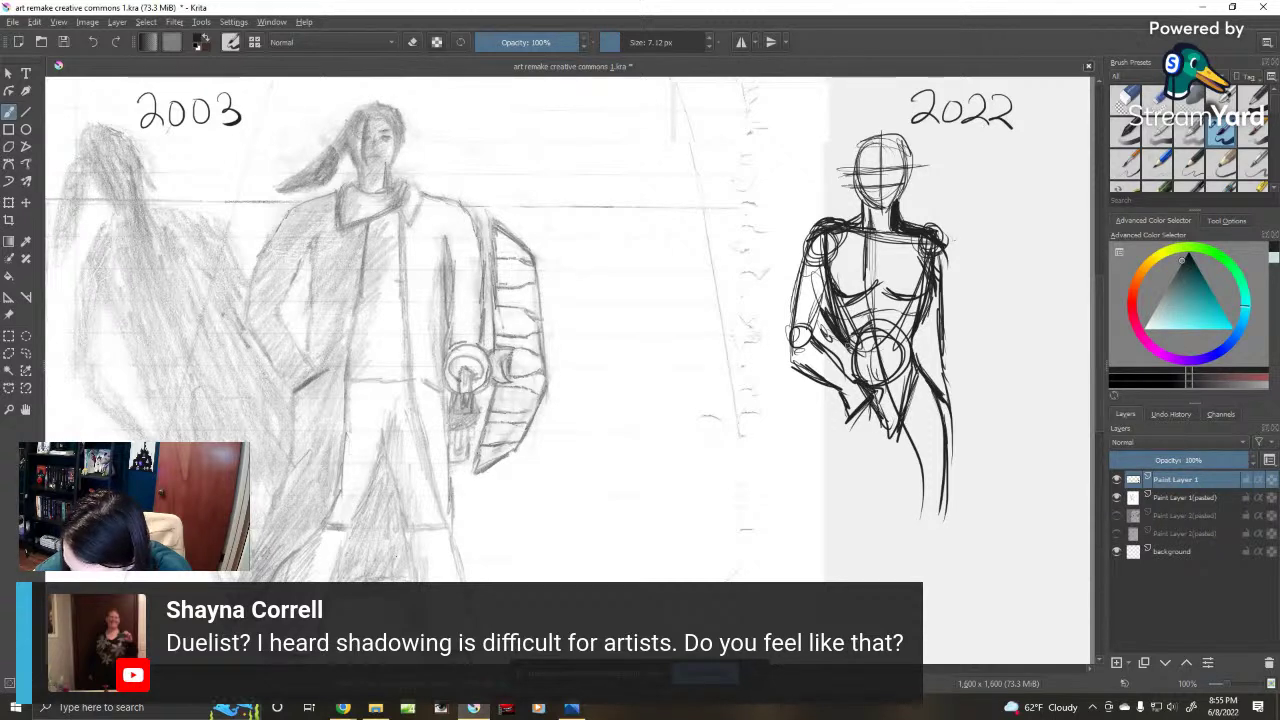
{"action": "left_click_drag", "start_coordinate": [842, 342], "coordinate": [826, 432]}
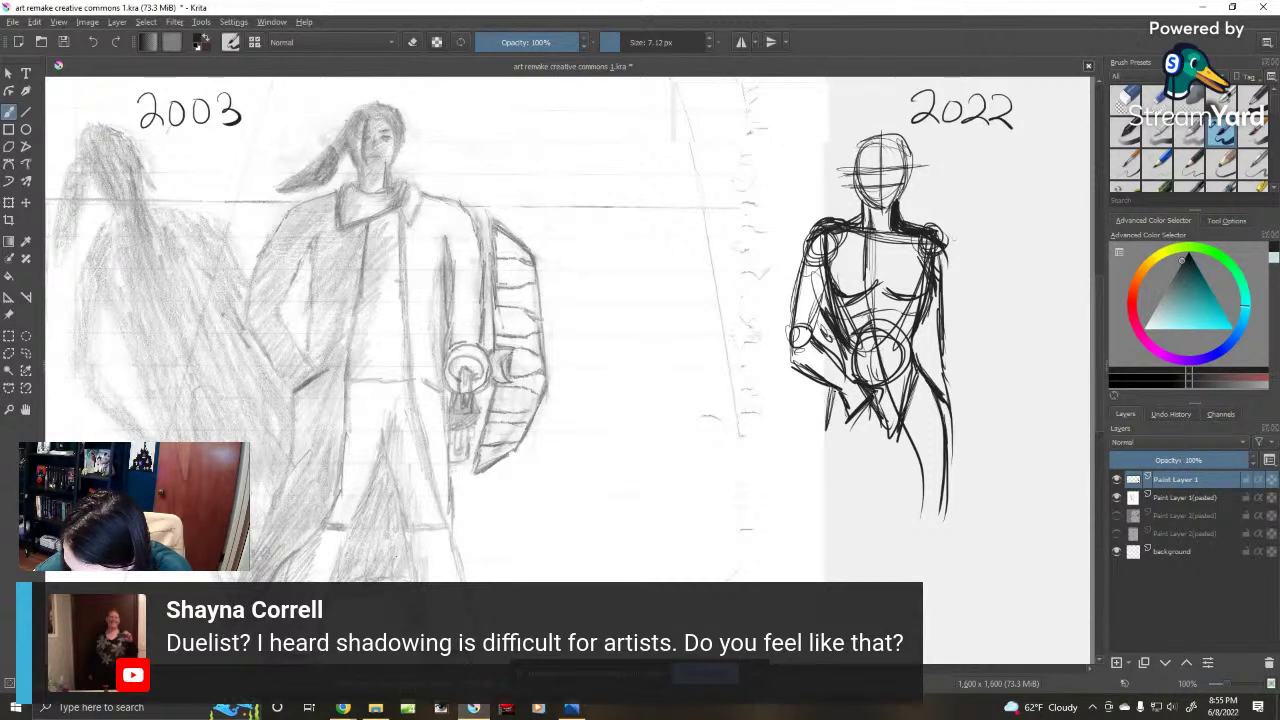
{"action": "left_click_drag", "start_coordinate": [834, 388], "coordinate": [830, 460]}
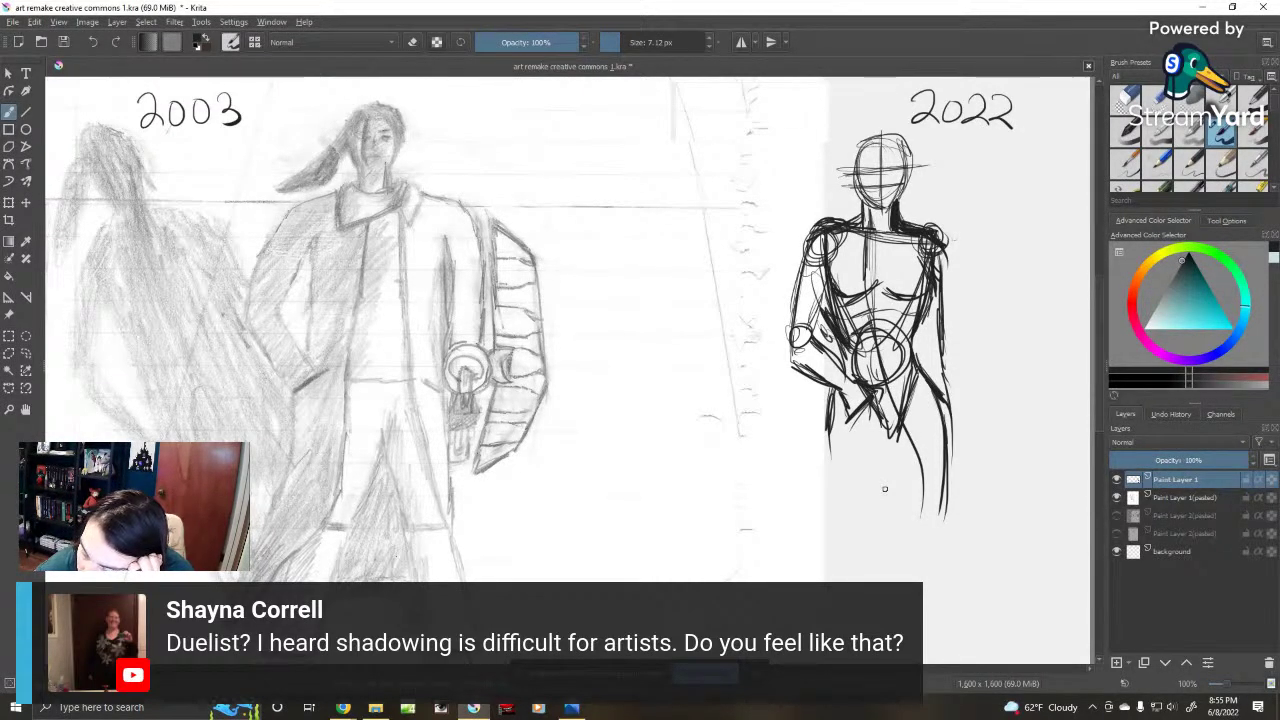
{"action": "mouse_move", "coordinate": [829, 390]}
{"action": "left_mouse_down"}
{"action": "mouse_move", "coordinate": [835, 439]}
{"action": "mouse_move", "coordinate": [878, 438]}
{"action": "left_mouse_up"}
{"action": "left_click_drag", "start_coordinate": [932, 400], "coordinate": [904, 424]}
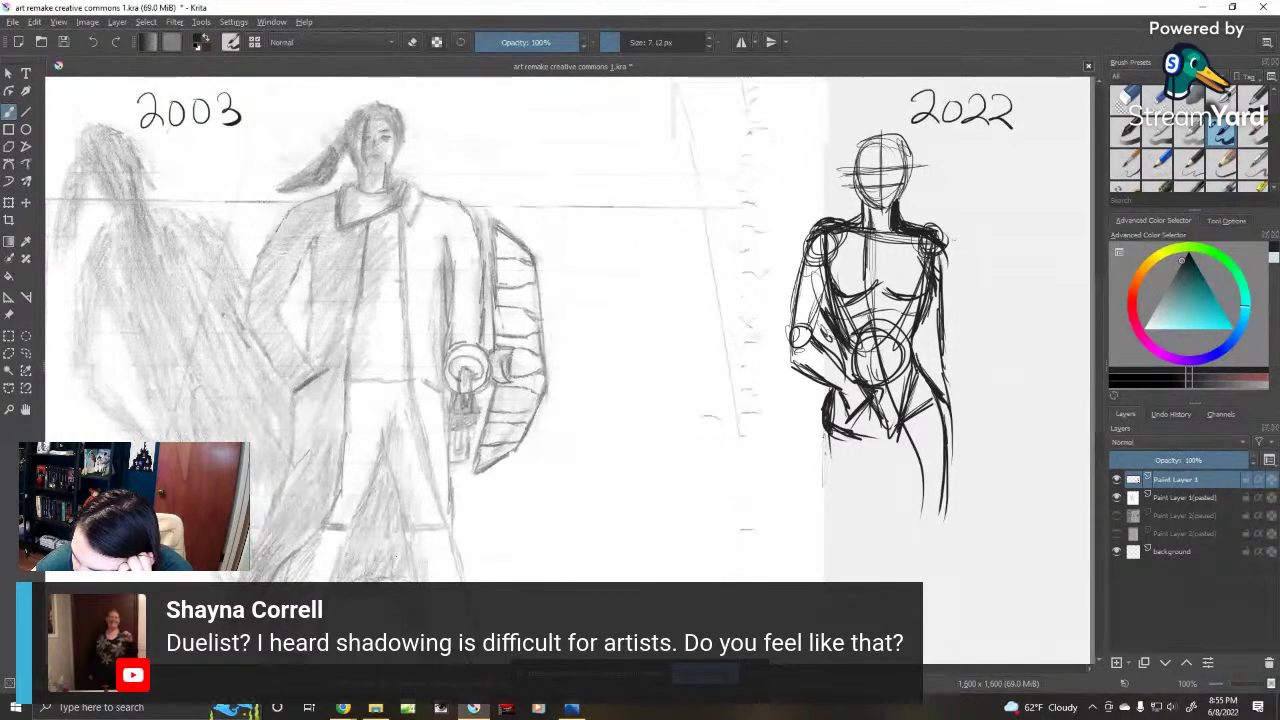
Step: Outline both thighs with a gap between the legs and draw a circle for the right-hand knee
{"action": "left_click_drag", "start_coordinate": [826, 434], "coordinate": [821, 555]}
{"action": "mouse_move", "coordinate": [876, 450]}
{"action": "left_mouse_down"}
{"action": "mouse_move", "coordinate": [852, 538]}
{"action": "mouse_move", "coordinate": [834, 550]}
{"action": "mouse_move", "coordinate": [898, 520]}
{"action": "left_mouse_up"}
{"action": "left_click_drag", "start_coordinate": [912, 458], "coordinate": [898, 552]}
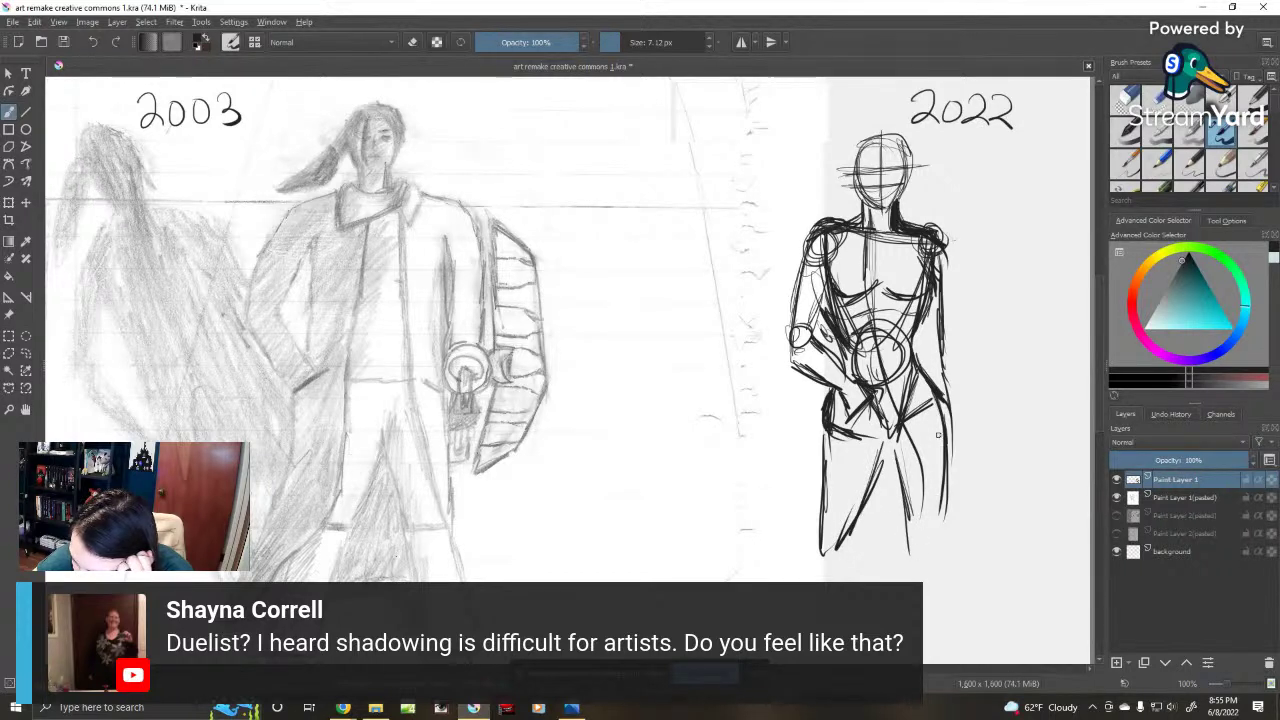
{"action": "left_click_drag", "start_coordinate": [898, 444], "coordinate": [914, 530]}
{"action": "mouse_move", "coordinate": [900, 460]}
{"action": "left_mouse_down"}
{"action": "mouse_move", "coordinate": [916, 540]}
{"action": "mouse_move", "coordinate": [940, 522]}
{"action": "mouse_move", "coordinate": [928, 554]}
{"action": "mouse_move", "coordinate": [938, 518]}
{"action": "left_mouse_up"}
{"action": "left_click_drag", "start_coordinate": [940, 426], "coordinate": [940, 518]}
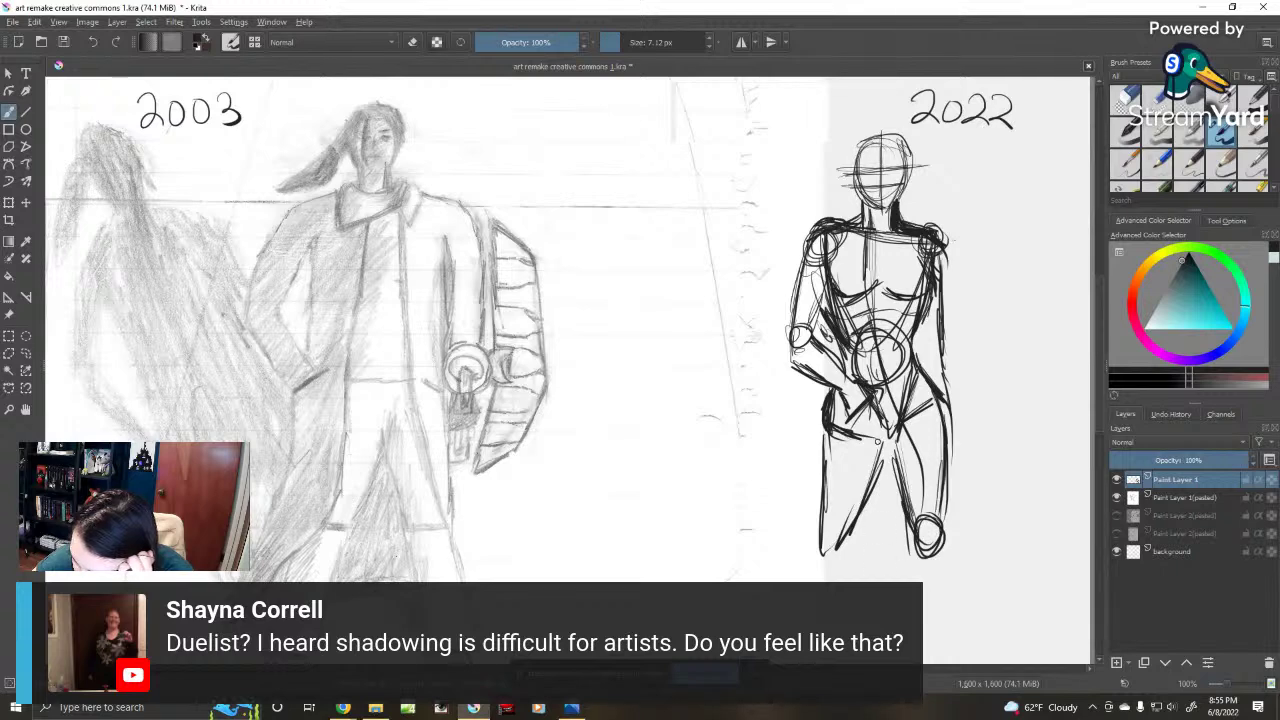
Step: Sketch a circle for the left-hand knee and the lower leg slanting outward to the ankle
{"action": "mouse_move", "coordinate": [880, 440]}
{"action": "left_mouse_down"}
{"action": "mouse_move", "coordinate": [856, 516]}
{"action": "mouse_move", "coordinate": [820, 566]}
{"action": "left_mouse_up"}
{"action": "left_click_drag", "start_coordinate": [842, 514], "coordinate": [814, 554]}
{"action": "mouse_move", "coordinate": [832, 518]}
{"action": "left_mouse_down"}
{"action": "mouse_move", "coordinate": [814, 548]}
{"action": "mouse_move", "coordinate": [853, 492]}
{"action": "mouse_move", "coordinate": [796, 520]}
{"action": "left_mouse_up"}
{"action": "left_click_drag", "start_coordinate": [818, 478], "coordinate": [786, 590]}
{"action": "left_click_drag", "start_coordinate": [840, 496], "coordinate": [796, 582]}
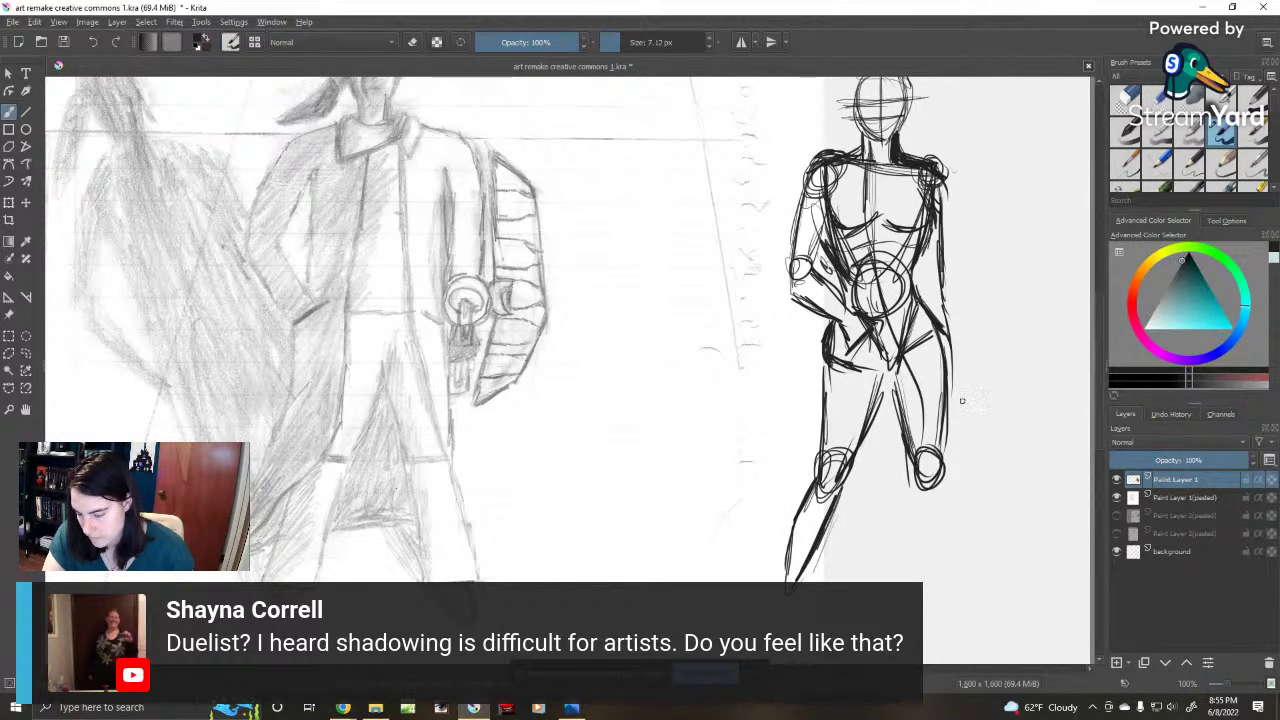
Step: Sketch the right-hand lower leg from the knee circle down to a small ankle shape
{"action": "mouse_move", "coordinate": [914, 472]}
{"action": "left_mouse_down"}
{"action": "mouse_move", "coordinate": [926, 586]}
{"action": "mouse_move", "coordinate": [912, 506]}
{"action": "mouse_move", "coordinate": [920, 566]}
{"action": "left_mouse_up"}
{"action": "left_click_drag", "start_coordinate": [916, 498], "coordinate": [932, 596]}
{"action": "left_click_drag", "start_coordinate": [946, 476], "coordinate": [938, 540]}
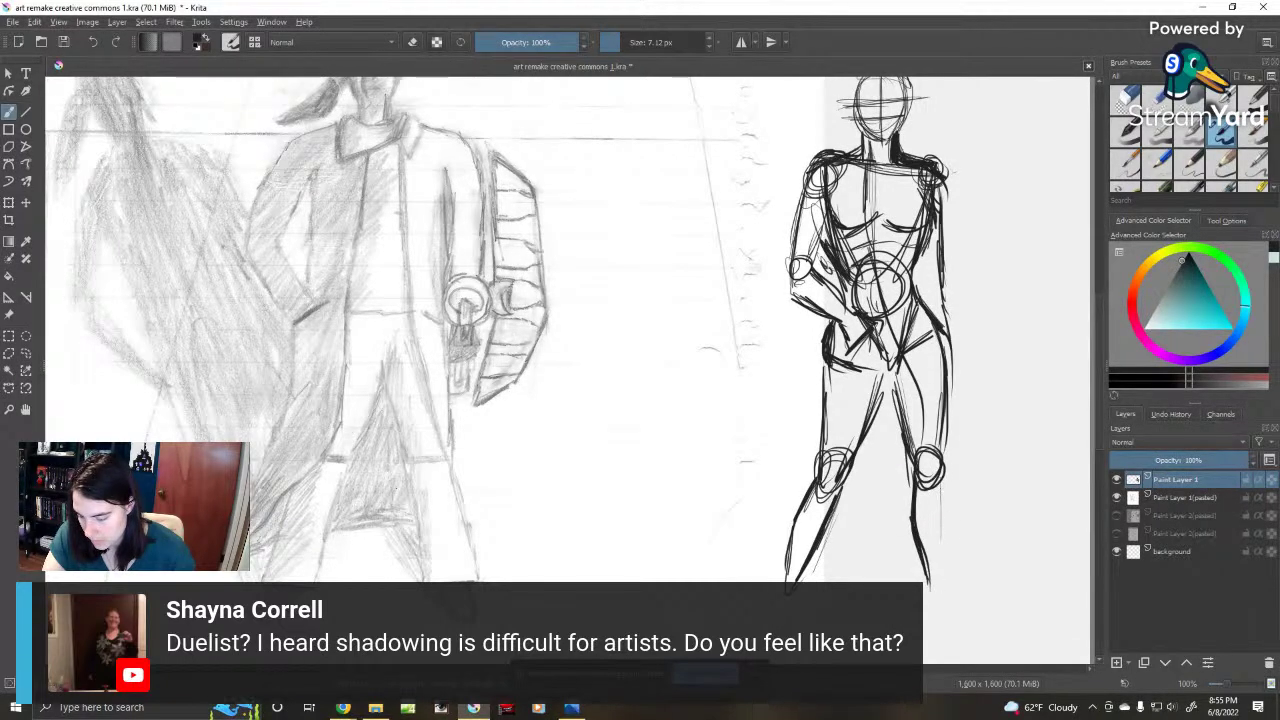
{"action": "left_click_drag", "start_coordinate": [950, 438], "coordinate": [944, 544]}
{"action": "mouse_move", "coordinate": [944, 488]}
{"action": "left_mouse_down"}
{"action": "mouse_move", "coordinate": [952, 590]}
{"action": "mouse_move", "coordinate": [934, 618]}
{"action": "mouse_move", "coordinate": [946, 608]}
{"action": "left_mouse_up"}
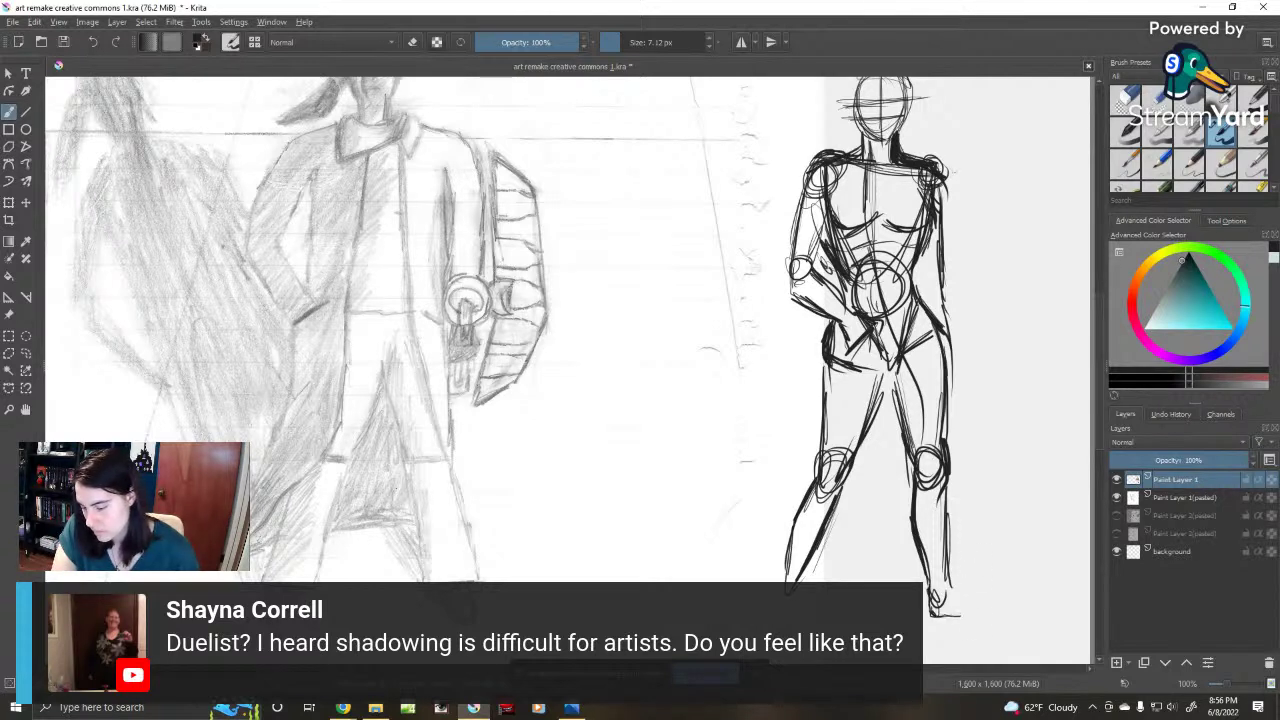
Step: Sketch a foot at each ankle, touching up the toe tip of the extended right-hand foot with the eraser
{"action": "left_click_drag", "start_coordinate": [954, 614], "coordinate": [1014, 616]}
{"action": "mouse_move", "coordinate": [1148, 553]}
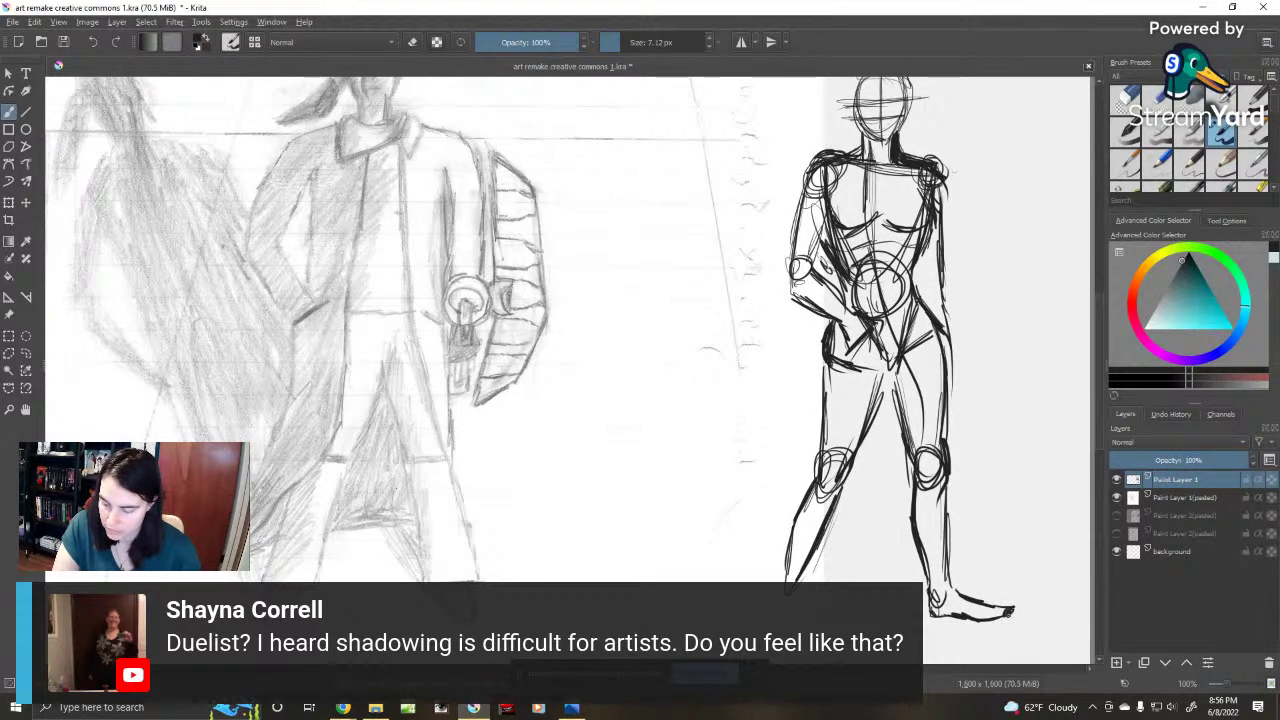
{"action": "key", "text": "e"}
{"action": "left_click_drag", "start_coordinate": [1014, 616], "coordinate": [1014, 603]}
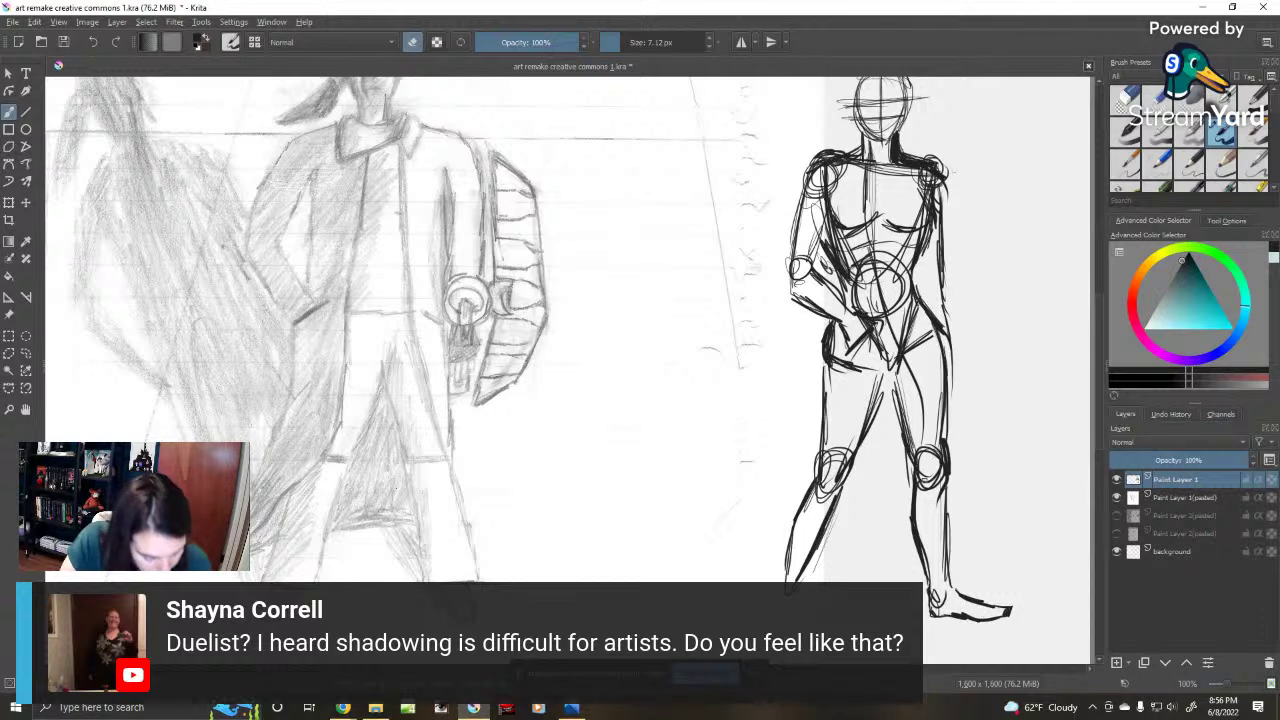
{"action": "key", "text": "e"}
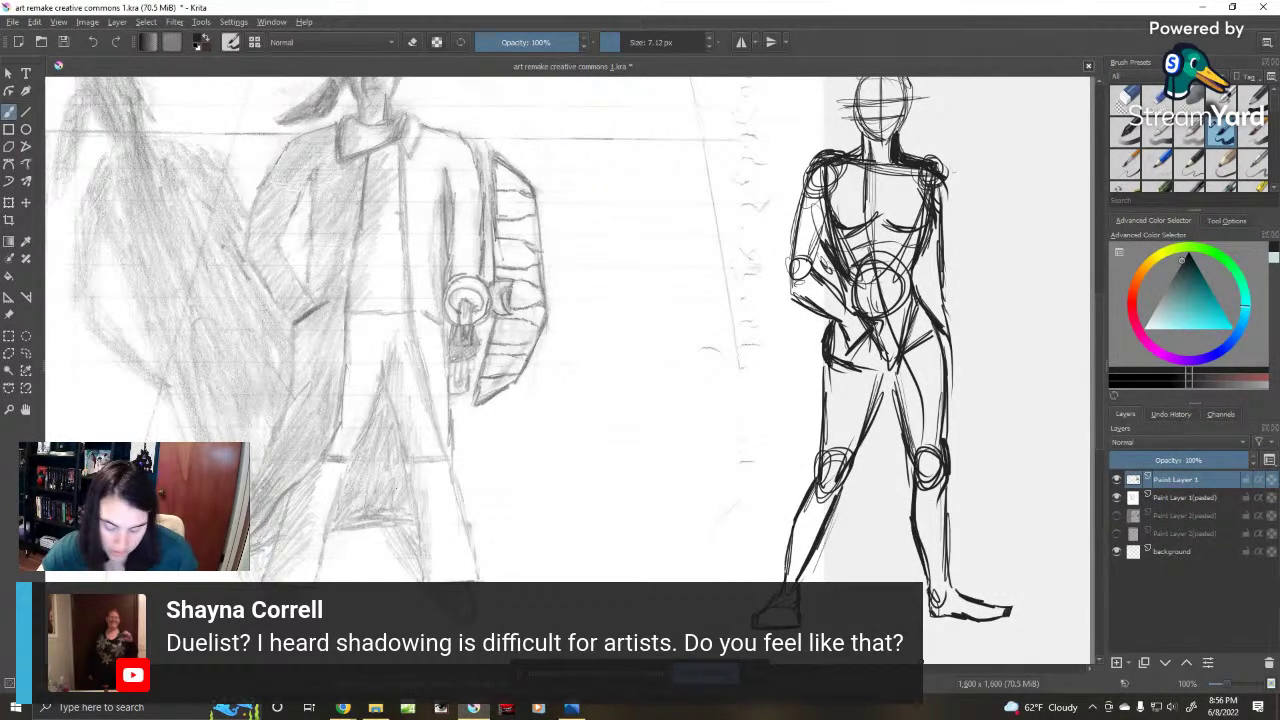
Step: Erase the left-hand elbow circle, bent forearm and hand across the hip with a 15.63 px eraser
{"action": "key", "text": "e"}
{"action": "left_click", "coordinate": [630, 42]}
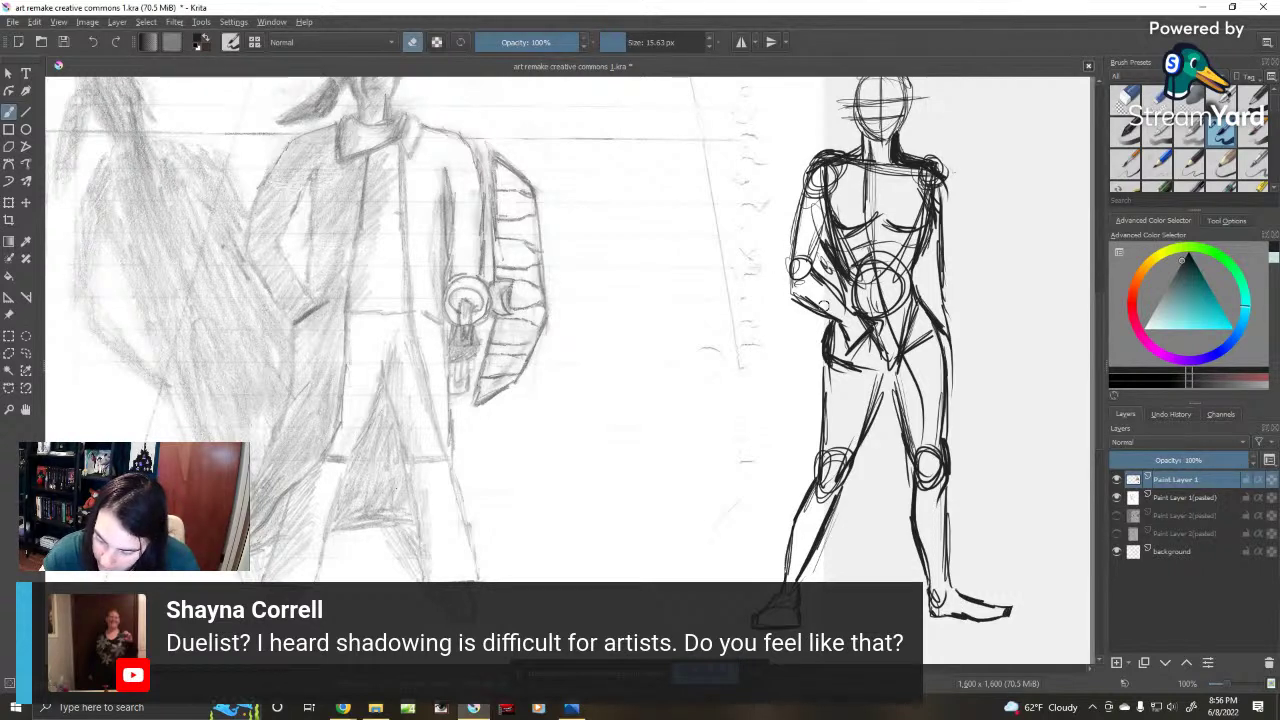
{"action": "mouse_move", "coordinate": [851, 321]}
{"action": "left_mouse_down"}
{"action": "mouse_move", "coordinate": [846, 335]}
{"action": "mouse_move", "coordinate": [855, 320]}
{"action": "mouse_move", "coordinate": [862, 340]}
{"action": "mouse_move", "coordinate": [866, 312]}
{"action": "mouse_move", "coordinate": [876, 318]}
{"action": "mouse_move", "coordinate": [850, 295]}
{"action": "mouse_move", "coordinate": [855, 368]}
{"action": "mouse_move", "coordinate": [889, 327]}
{"action": "left_mouse_up"}
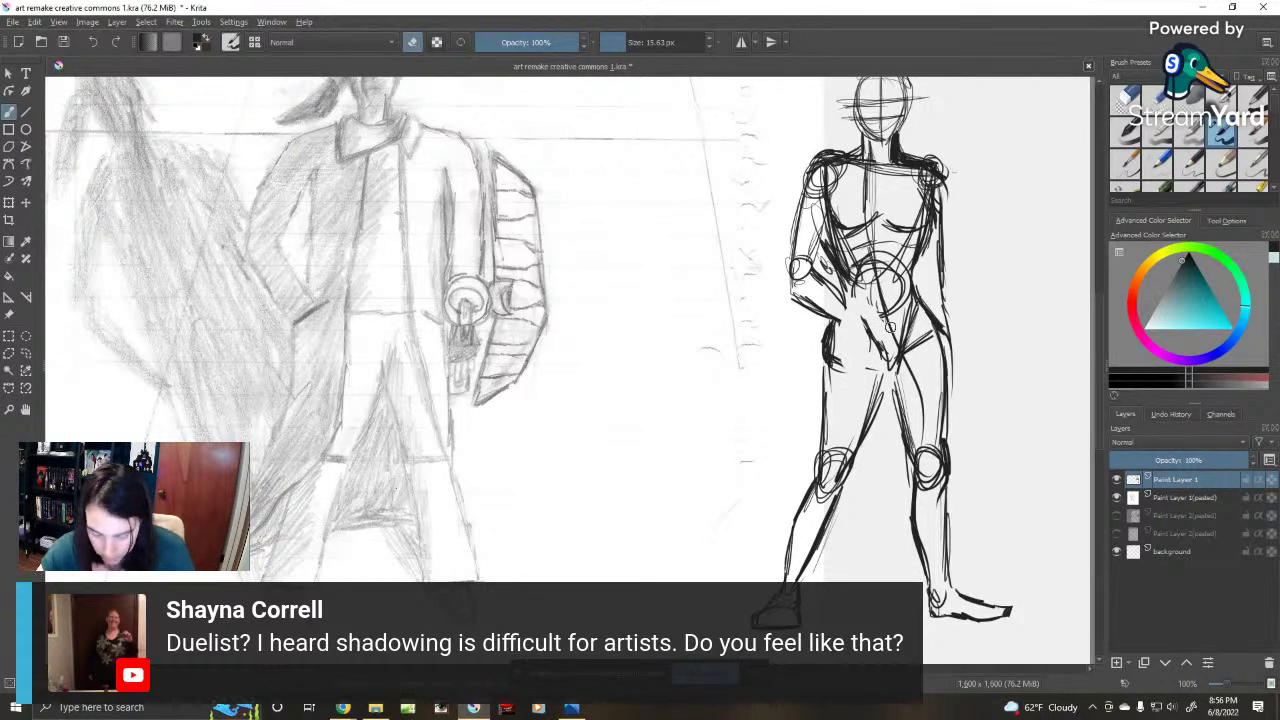
{"action": "mouse_move", "coordinate": [792, 245]}
{"action": "left_mouse_down"}
{"action": "mouse_move", "coordinate": [797, 303]}
{"action": "mouse_move", "coordinate": [814, 272]}
{"action": "mouse_move", "coordinate": [836, 304]}
{"action": "mouse_move", "coordinate": [834, 375]}
{"action": "mouse_move", "coordinate": [842, 366]}
{"action": "left_mouse_up"}
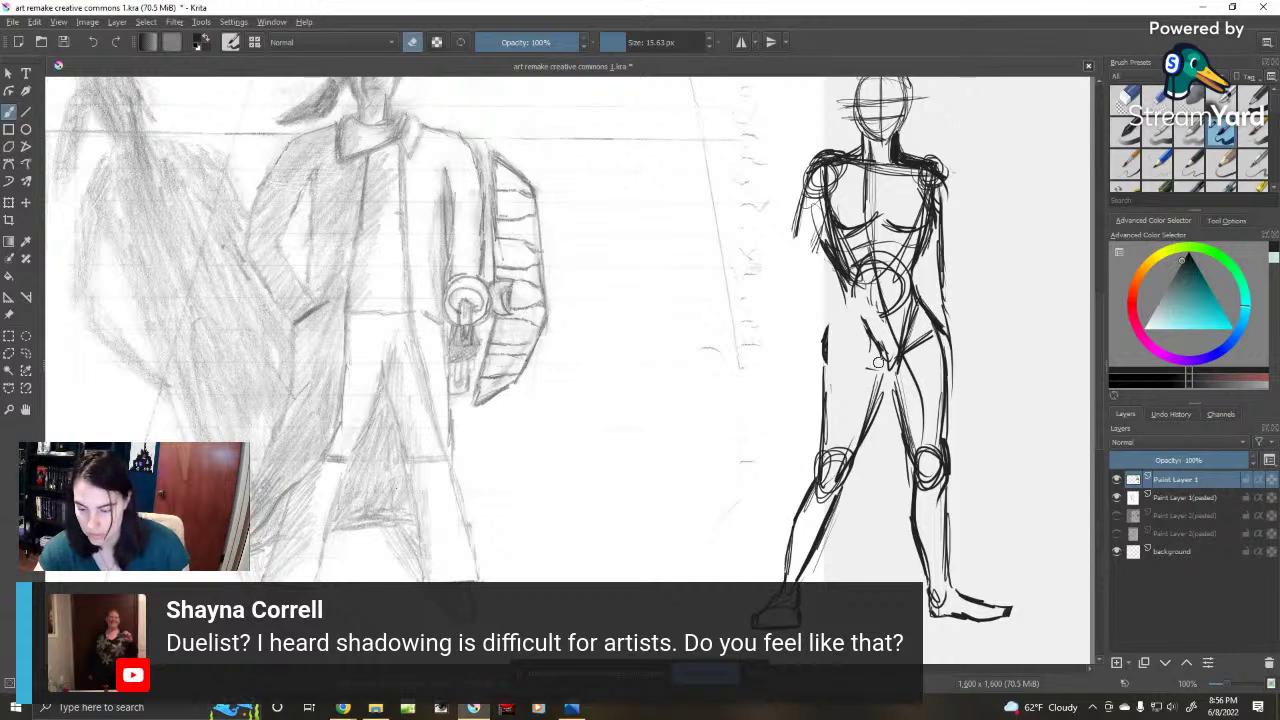
Step: Redraw the left-hand elbow circle with a forearm reaching down to a rounded hand at the hip
{"action": "key", "text": "e"}
{"action": "left_click_drag", "start_coordinate": [799, 224], "coordinate": [792, 268]}
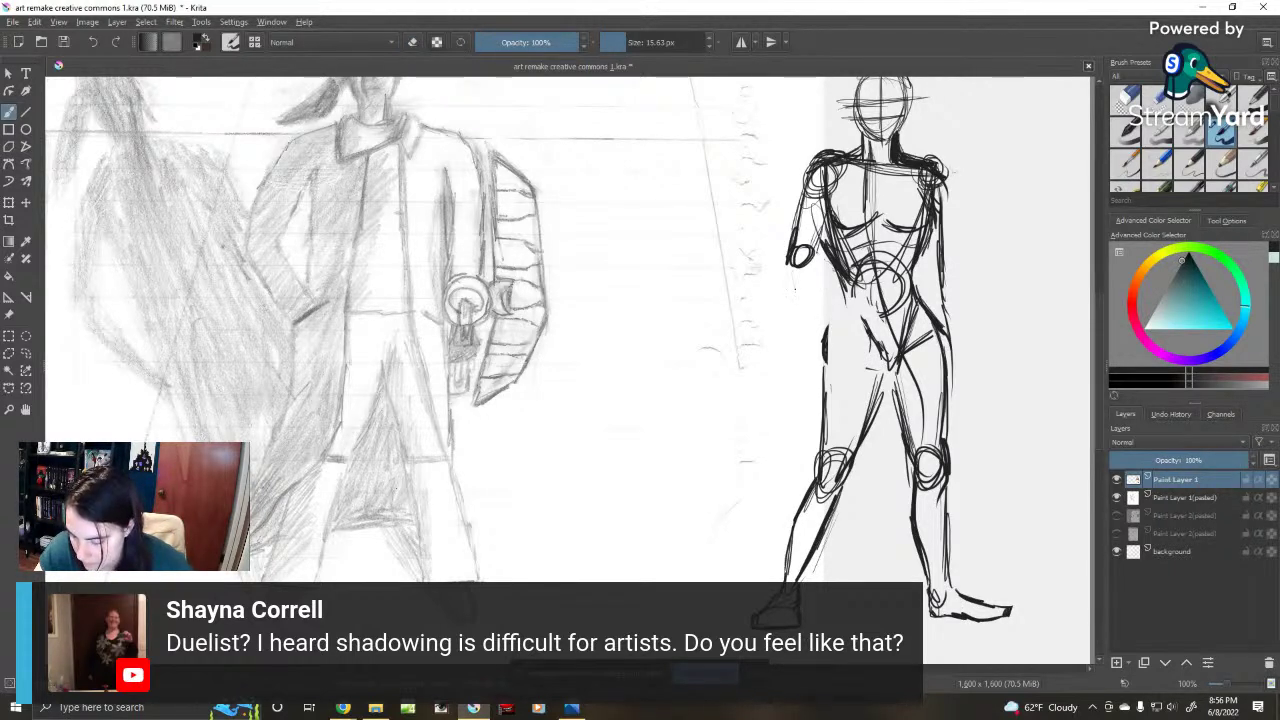
{"action": "mouse_move", "coordinate": [789, 268]}
{"action": "left_mouse_down"}
{"action": "mouse_move", "coordinate": [795, 300]}
{"action": "mouse_move", "coordinate": [817, 285]}
{"action": "mouse_move", "coordinate": [822, 299]}
{"action": "mouse_move", "coordinate": [839, 366]}
{"action": "left_mouse_up"}
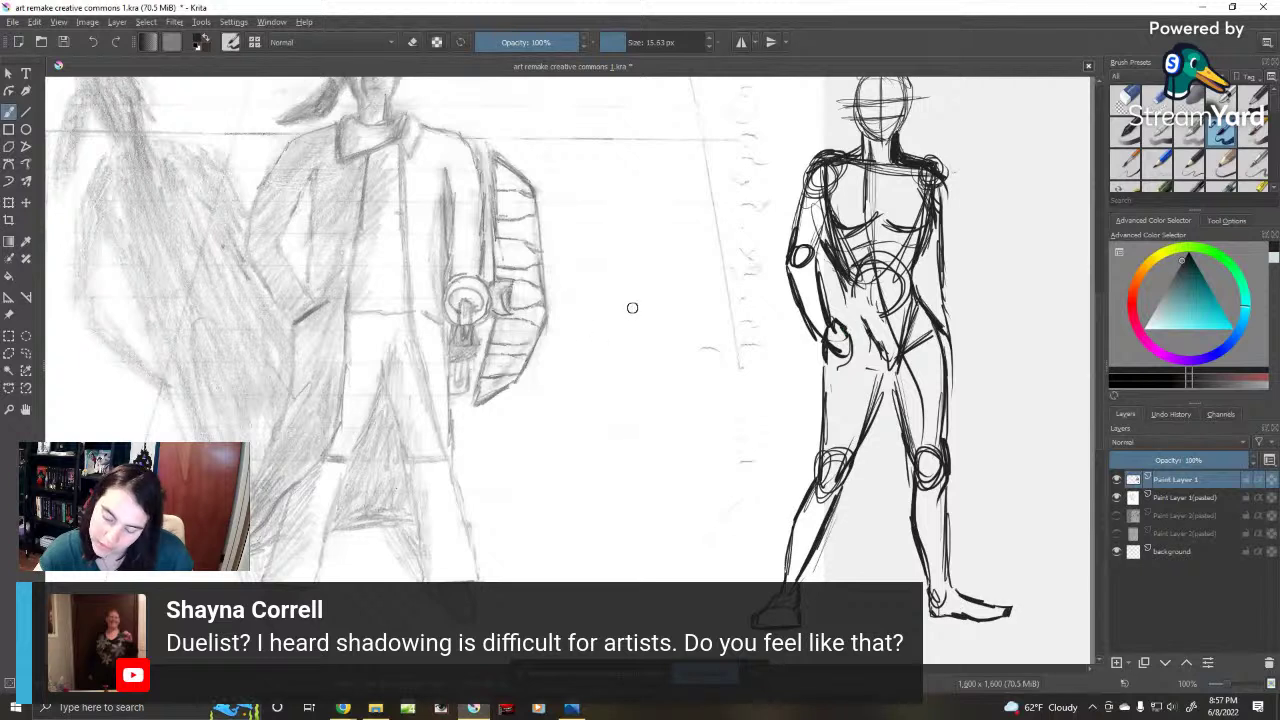
Step: Make a small angular mark between the two figures, then sketch the right-hand hand beside the hip and strengthen that arm's outline
{"action": "mouse_move", "coordinate": [632, 308]}
{"action": "left_mouse_down"}
{"action": "mouse_move", "coordinate": [598, 326]}
{"action": "mouse_move", "coordinate": [627, 330]}
{"action": "left_mouse_up"}
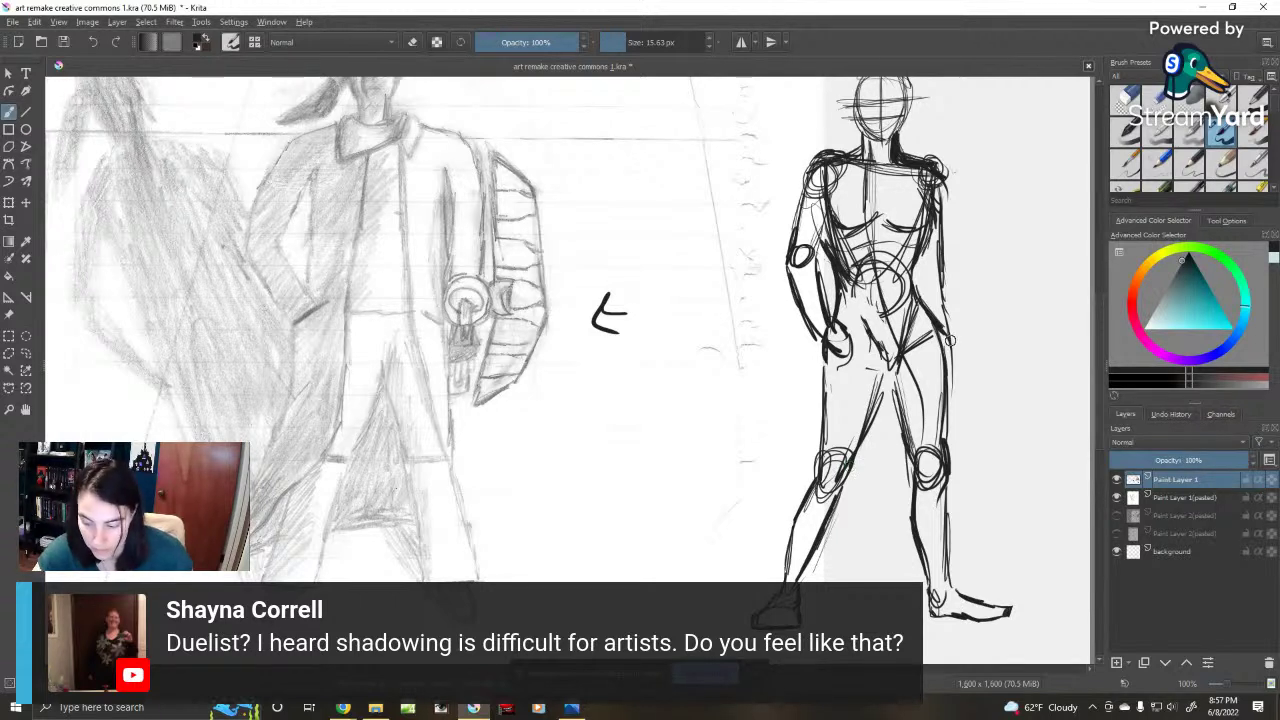
{"action": "left_click_drag", "start_coordinate": [951, 322], "coordinate": [961, 359]}
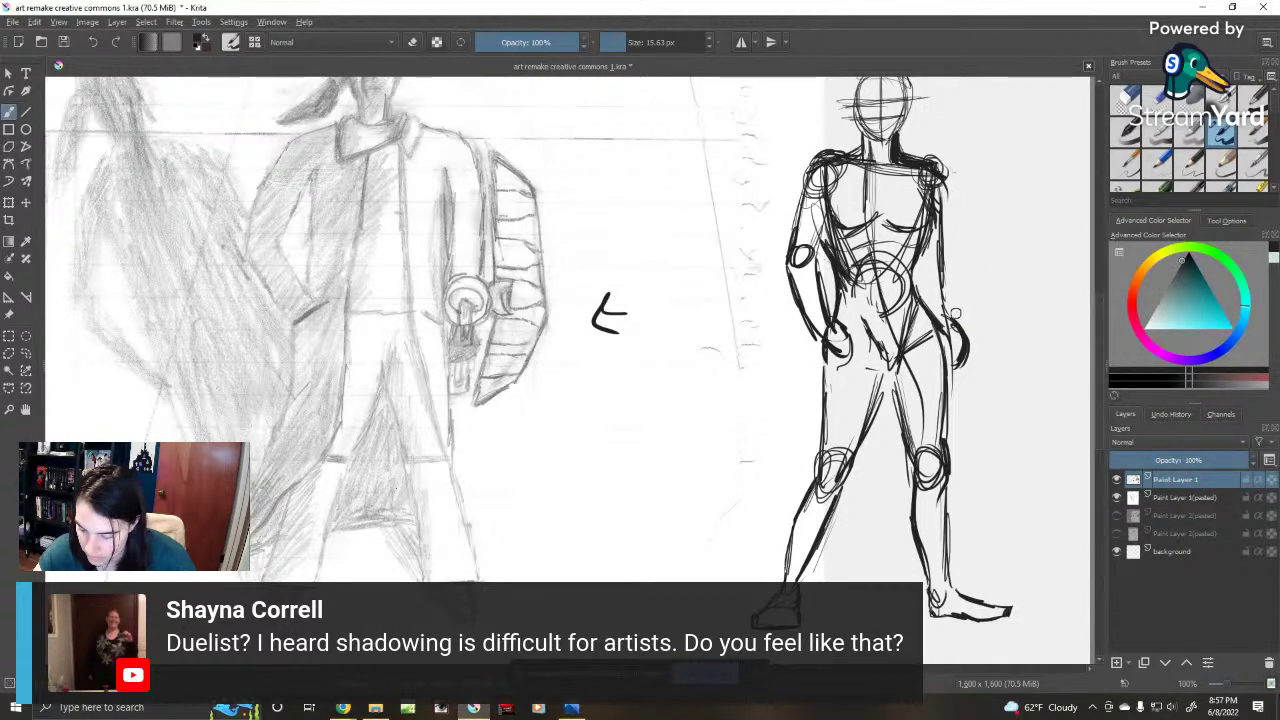
{"action": "left_click_drag", "start_coordinate": [938, 334], "coordinate": [955, 340]}
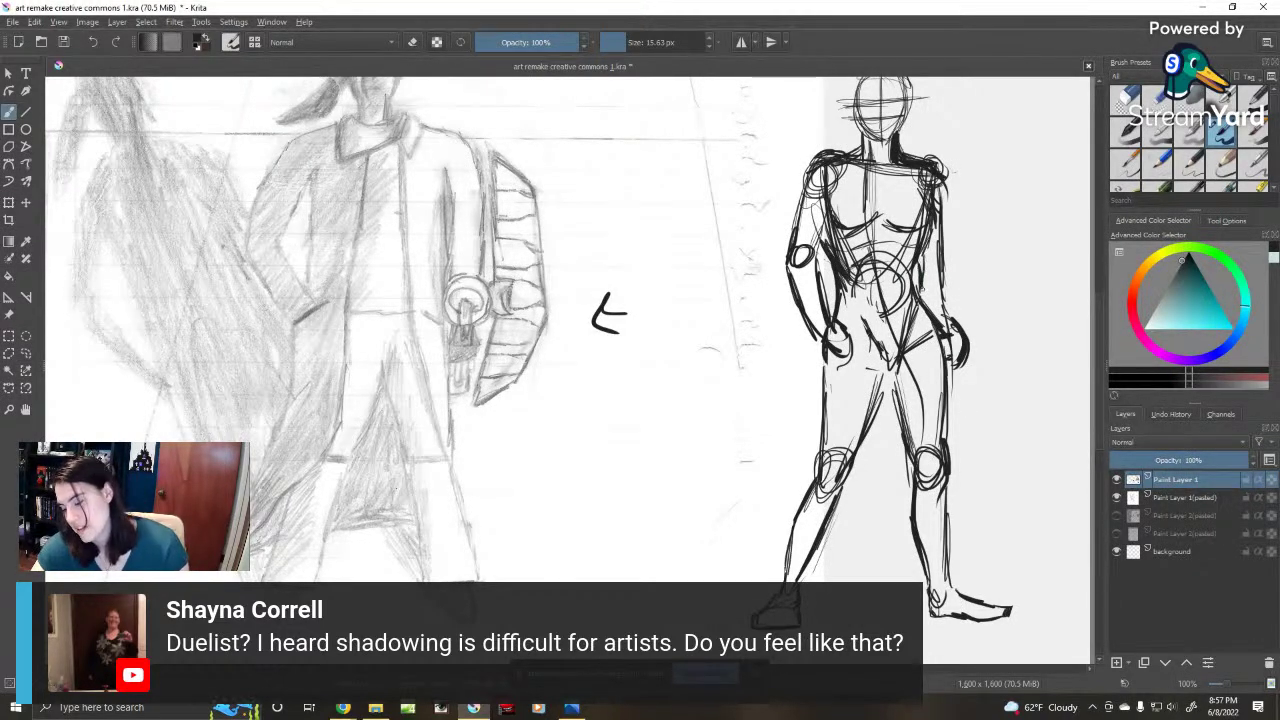
{"action": "left_click_drag", "start_coordinate": [946, 213], "coordinate": [953, 424]}
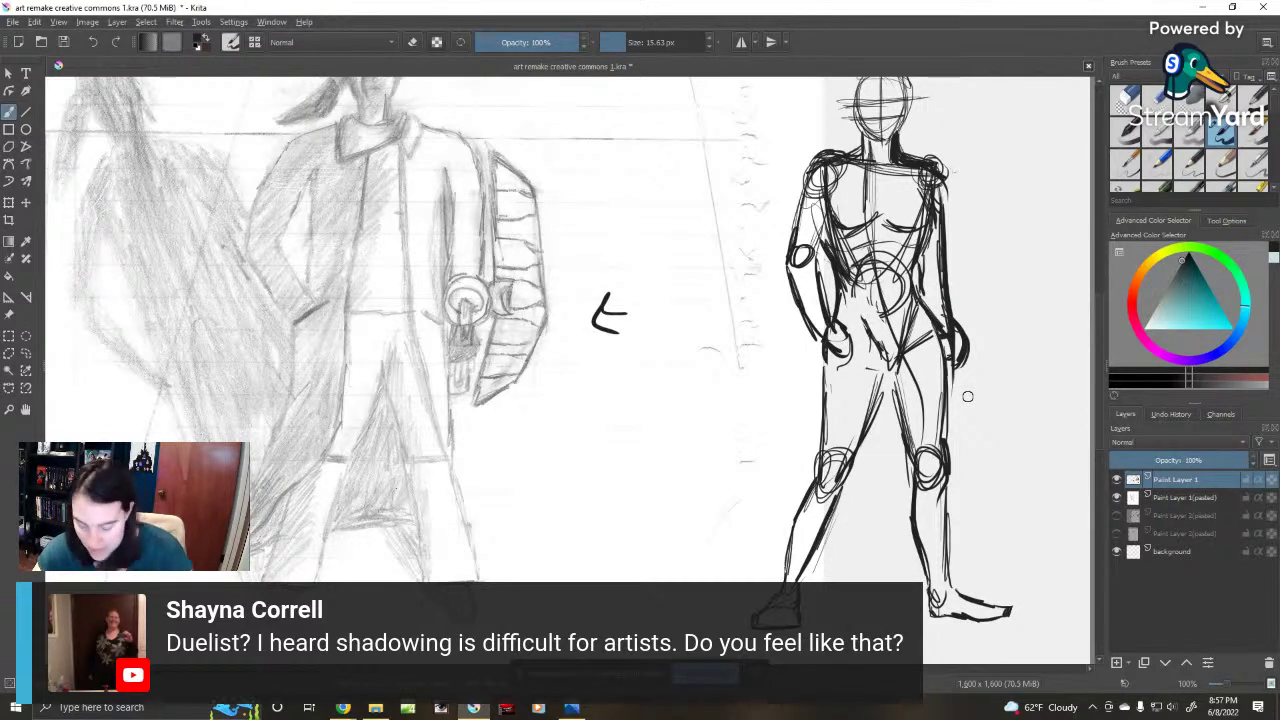
Step: Erase the shoulder and elbow circles, overlapping torso lines and most of the chest centre line, leaving clean shoulder outlines
{"action": "key", "text": "e"}
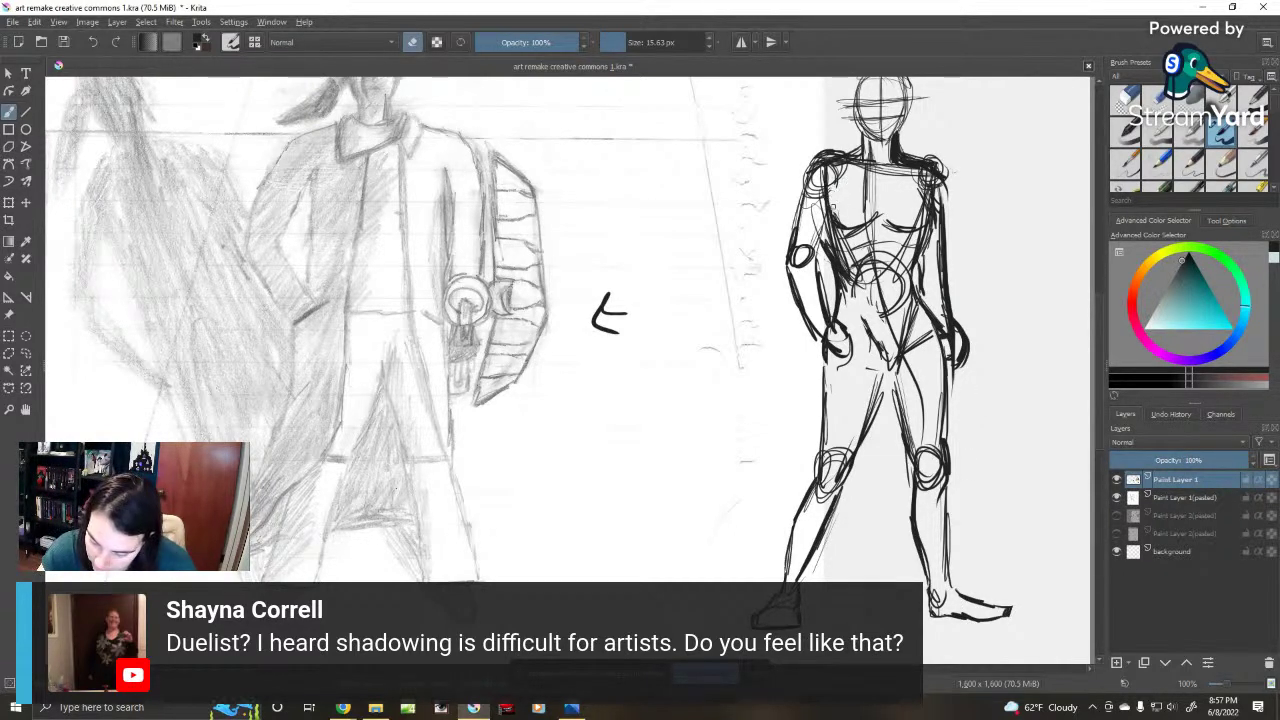
{"action": "mouse_move", "coordinate": [838, 213]}
{"action": "left_mouse_down"}
{"action": "mouse_move", "coordinate": [848, 311]}
{"action": "mouse_move", "coordinate": [848, 240]}
{"action": "left_mouse_up"}
{"action": "left_click_drag", "start_coordinate": [904, 277], "coordinate": [922, 222]}
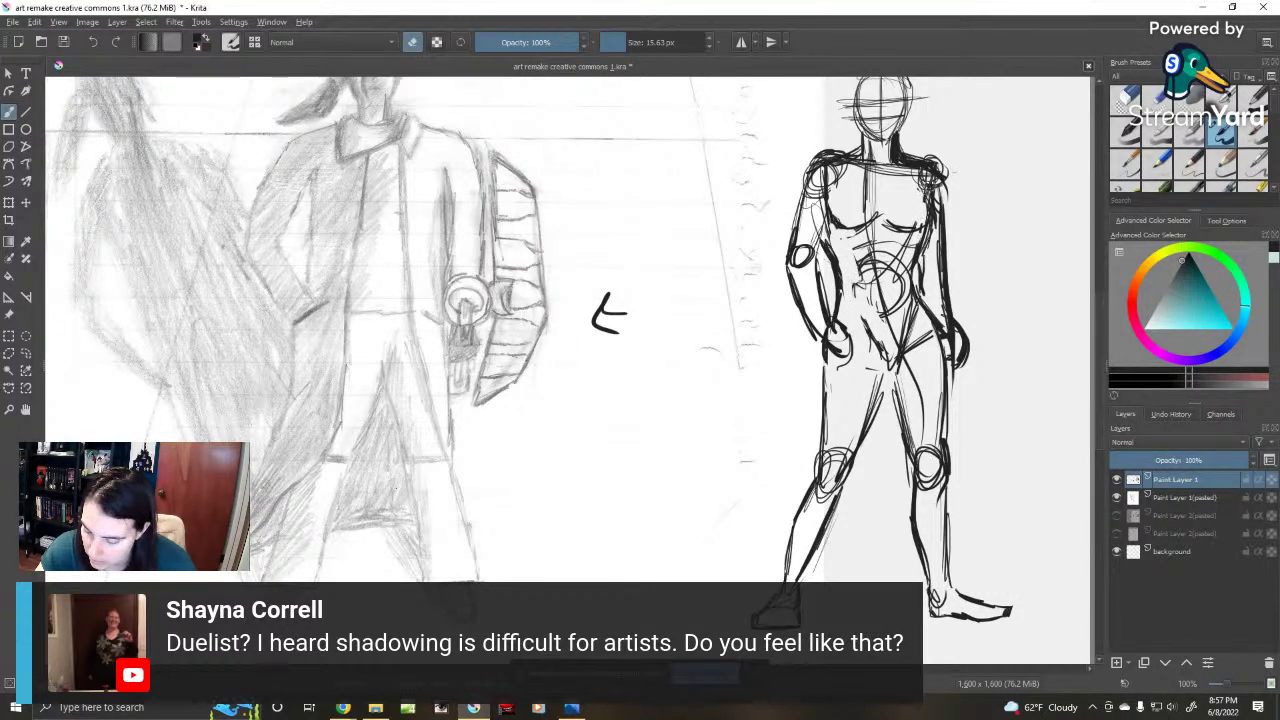
{"action": "left_click_drag", "start_coordinate": [930, 178], "coordinate": [925, 269]}
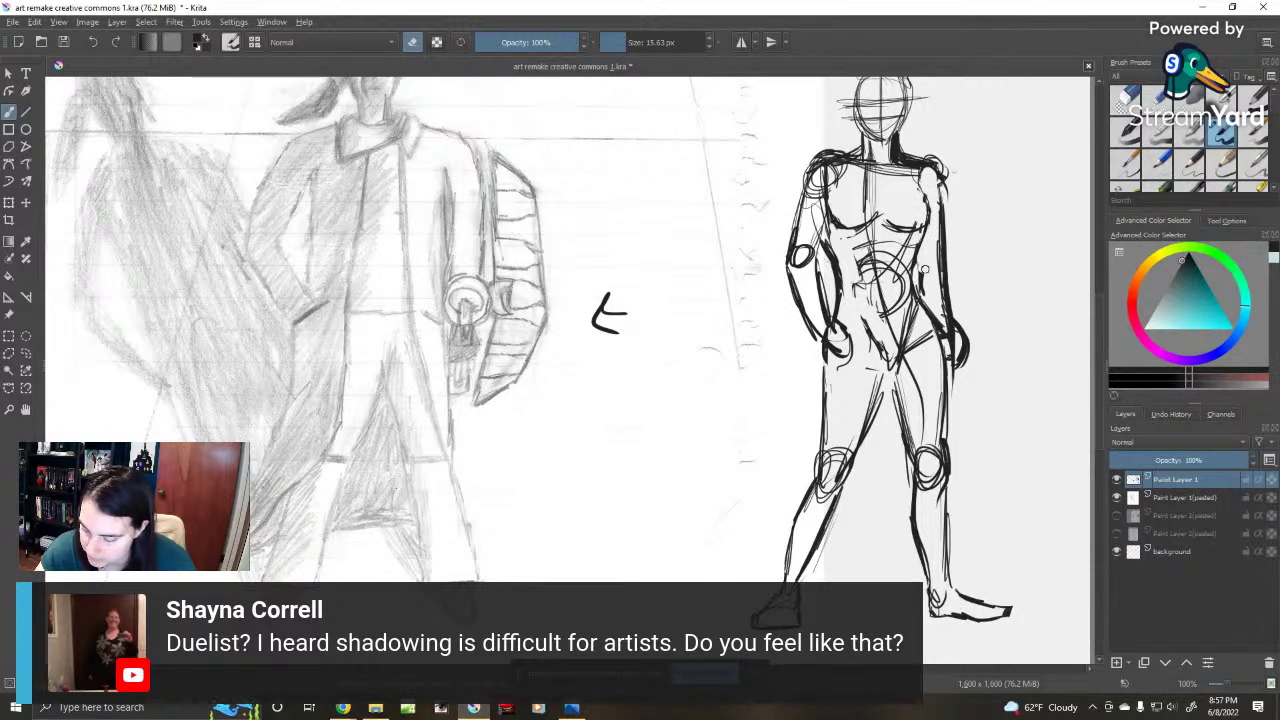
{"action": "mouse_move", "coordinate": [928, 182]}
{"action": "left_mouse_down"}
{"action": "mouse_move", "coordinate": [905, 142]}
{"action": "mouse_move", "coordinate": [899, 151]}
{"action": "mouse_move", "coordinate": [935, 162]}
{"action": "mouse_move", "coordinate": [951, 196]}
{"action": "left_mouse_up"}
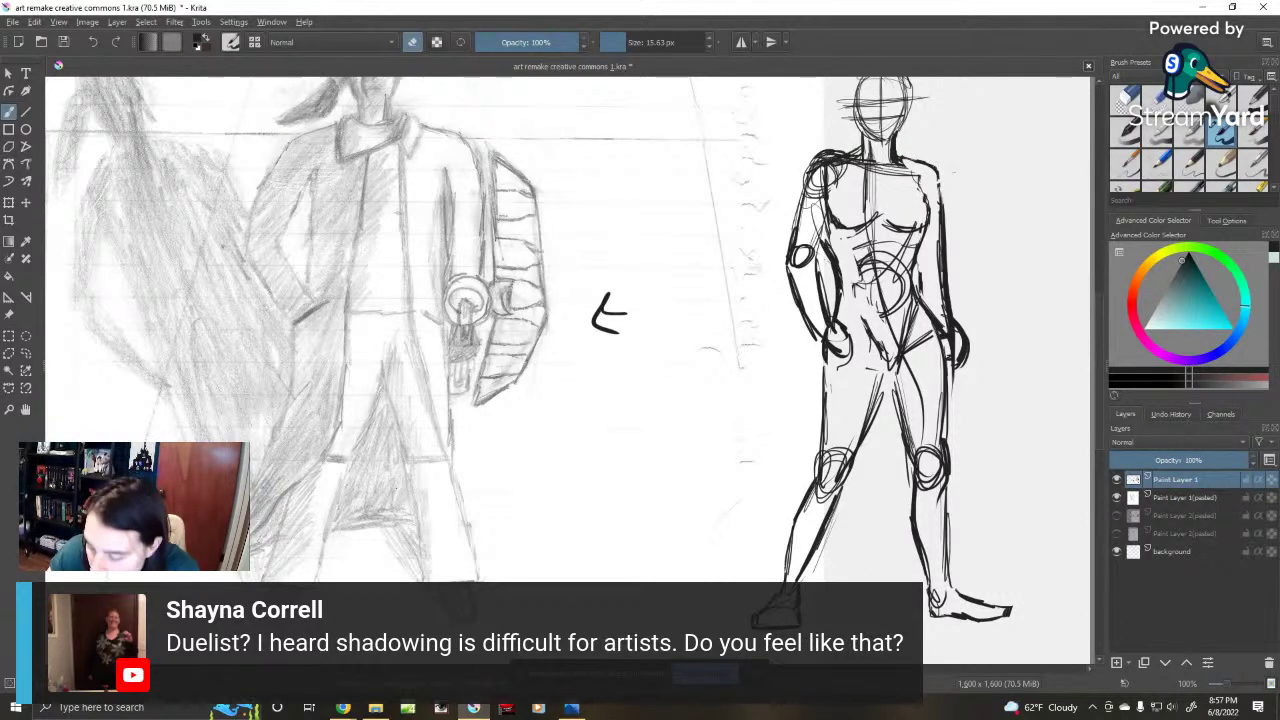
{"action": "mouse_move", "coordinate": [845, 160]}
{"action": "left_mouse_down"}
{"action": "mouse_move", "coordinate": [854, 160]}
{"action": "mouse_move", "coordinate": [817, 177]}
{"action": "mouse_move", "coordinate": [814, 210]}
{"action": "left_mouse_up"}
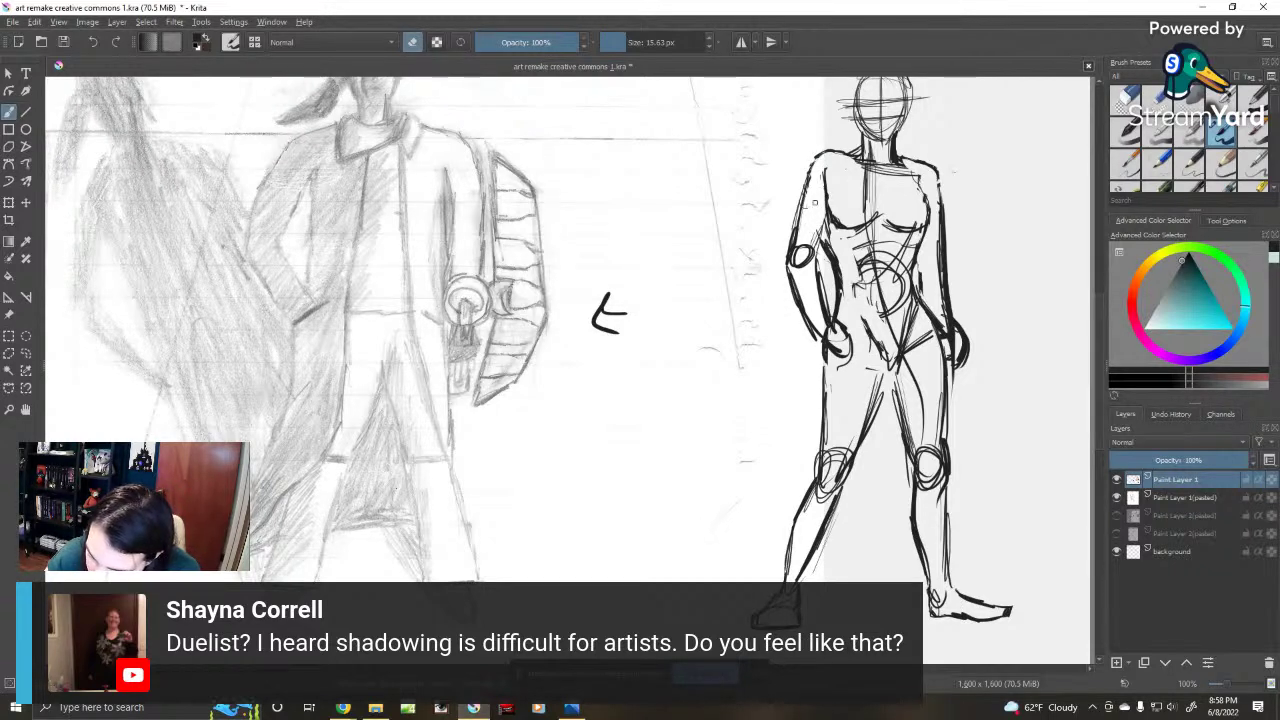
{"action": "mouse_move", "coordinate": [797, 258]}
{"action": "left_mouse_down"}
{"action": "mouse_move", "coordinate": [863, 196]}
{"action": "mouse_move", "coordinate": [870, 166]}
{"action": "mouse_move", "coordinate": [890, 172]}
{"action": "mouse_move", "coordinate": [868, 146]}
{"action": "left_mouse_up"}
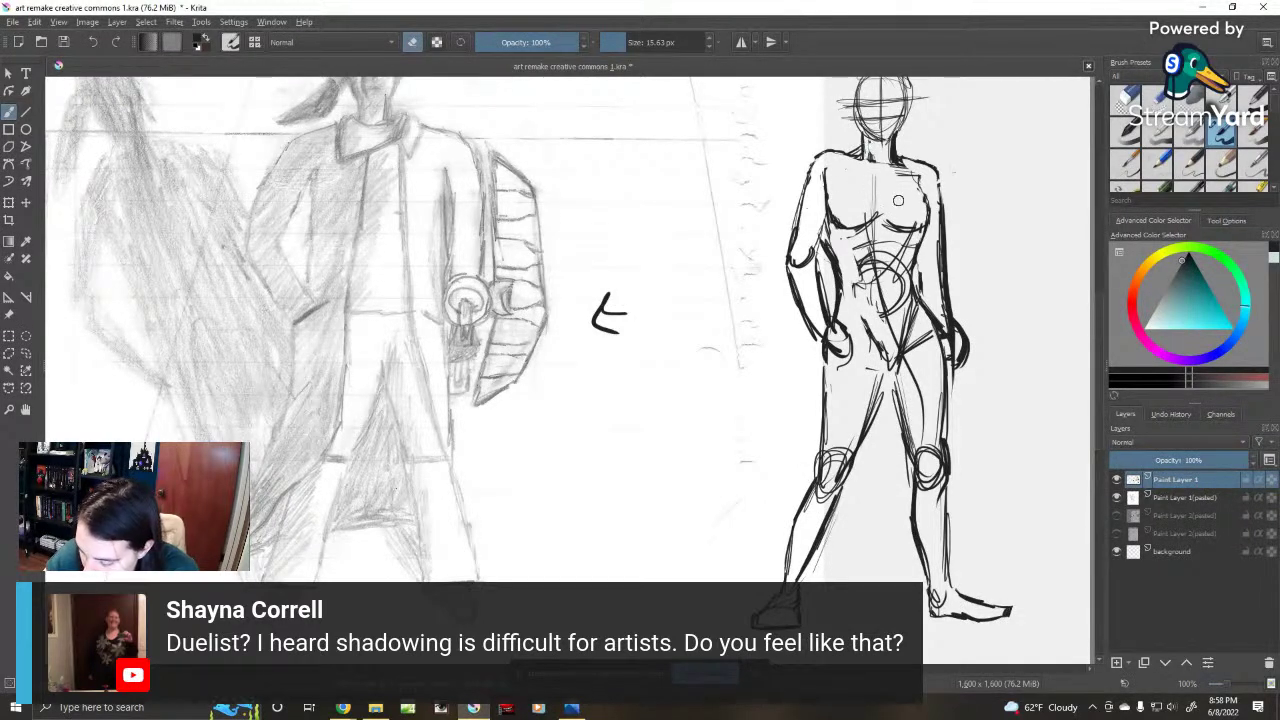
{"action": "mouse_move", "coordinate": [897, 250]}
{"action": "left_mouse_down"}
{"action": "mouse_move", "coordinate": [899, 279]}
{"action": "mouse_move", "coordinate": [867, 241]}
{"action": "mouse_move", "coordinate": [849, 241]}
{"action": "mouse_move", "coordinate": [879, 205]}
{"action": "left_mouse_up"}
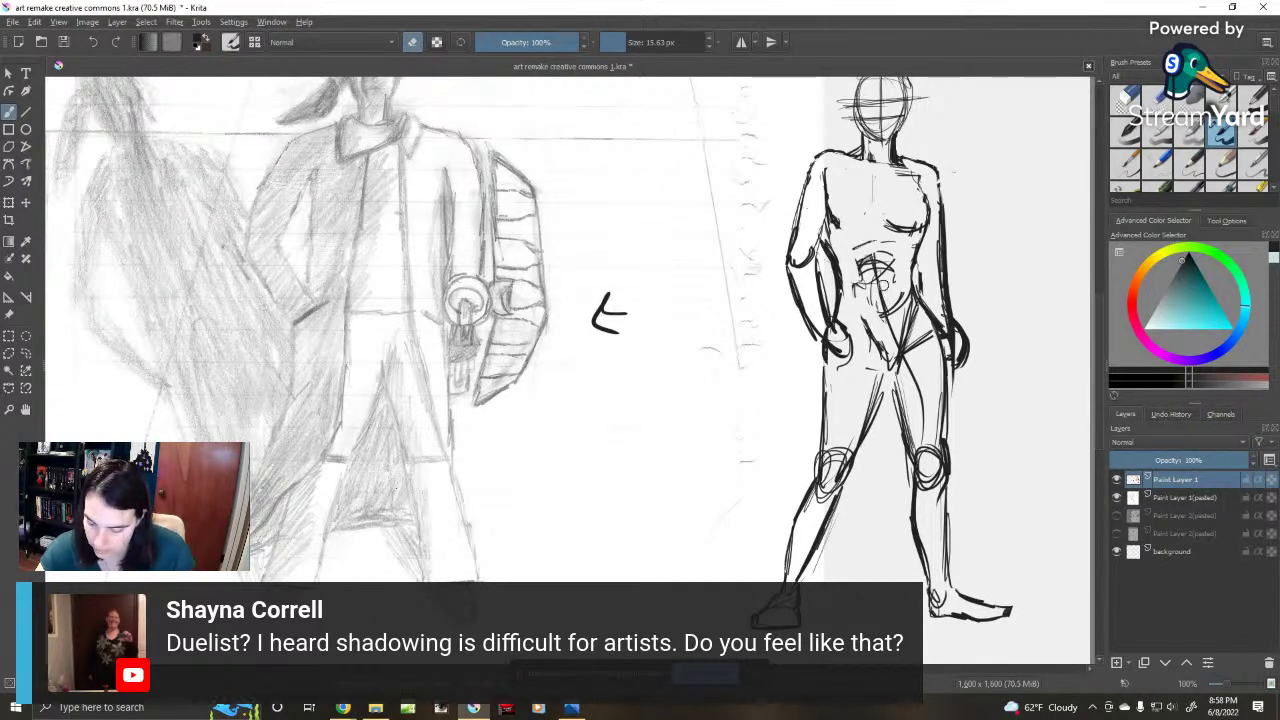
Step: Redraw the torso sides and left-hand chest contour with bolder strokes, trimming the excess line at the left-hand armpit
{"action": "key", "text": "e"}
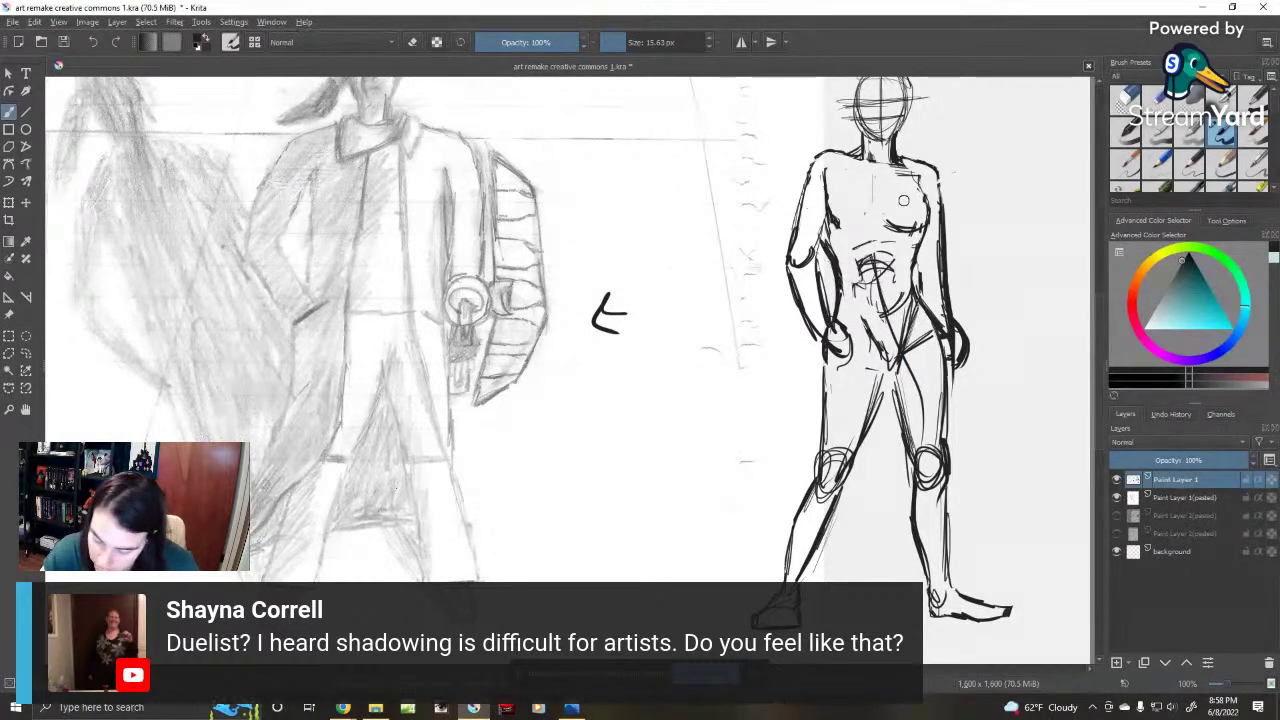
{"action": "left_click_drag", "start_coordinate": [829, 216], "coordinate": [826, 246]}
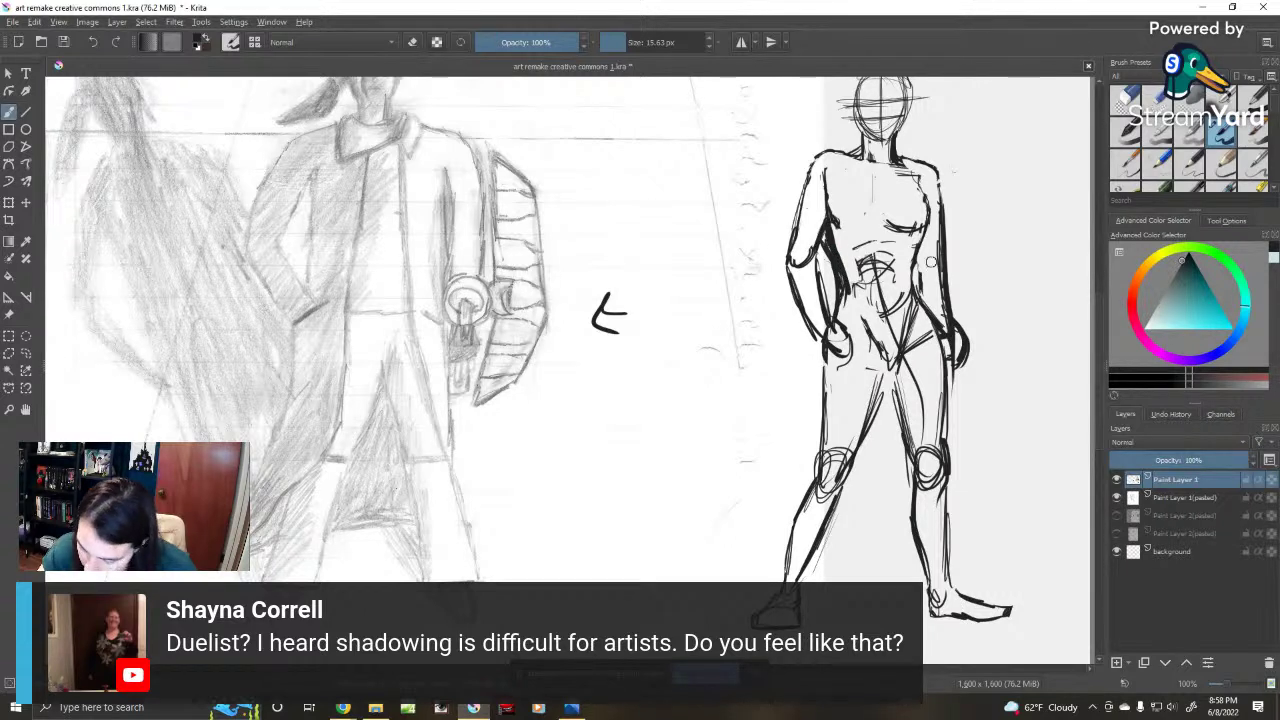
{"action": "left_click_drag", "start_coordinate": [924, 238], "coordinate": [914, 276]}
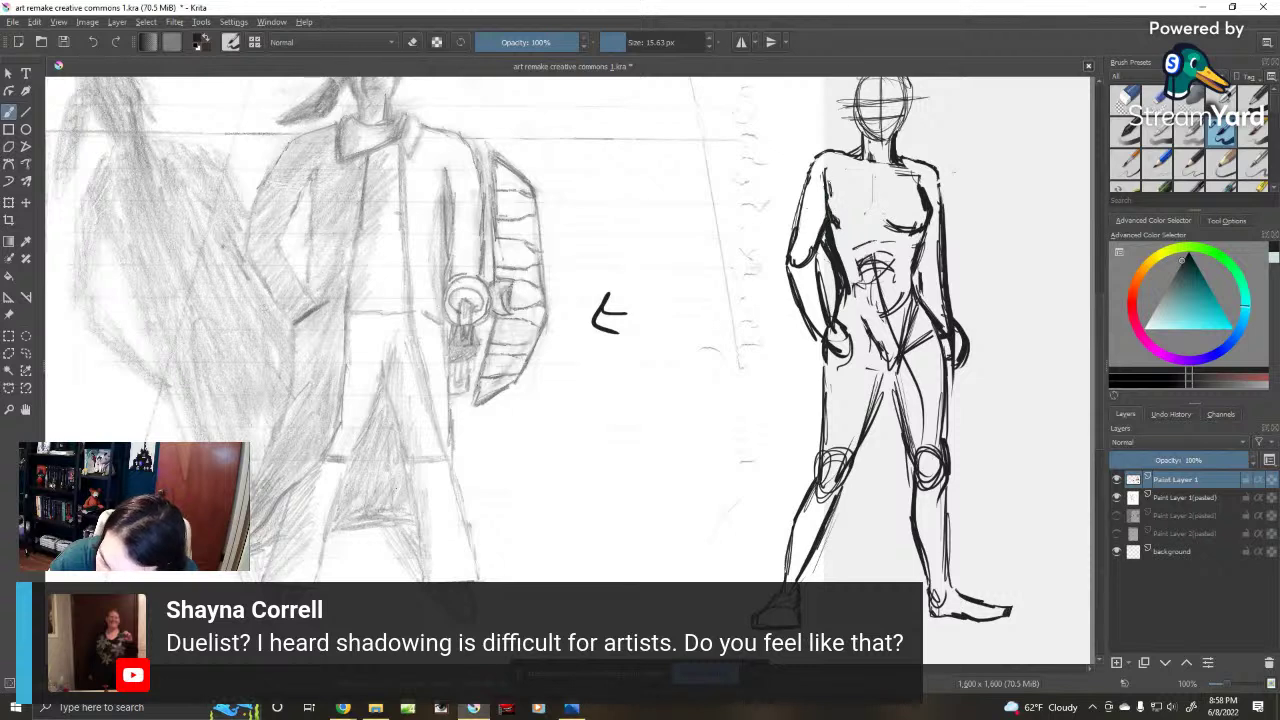
{"action": "mouse_move", "coordinate": [826, 188]}
{"action": "left_mouse_down"}
{"action": "mouse_move", "coordinate": [840, 228]}
{"action": "mouse_move", "coordinate": [876, 232]}
{"action": "left_mouse_up"}
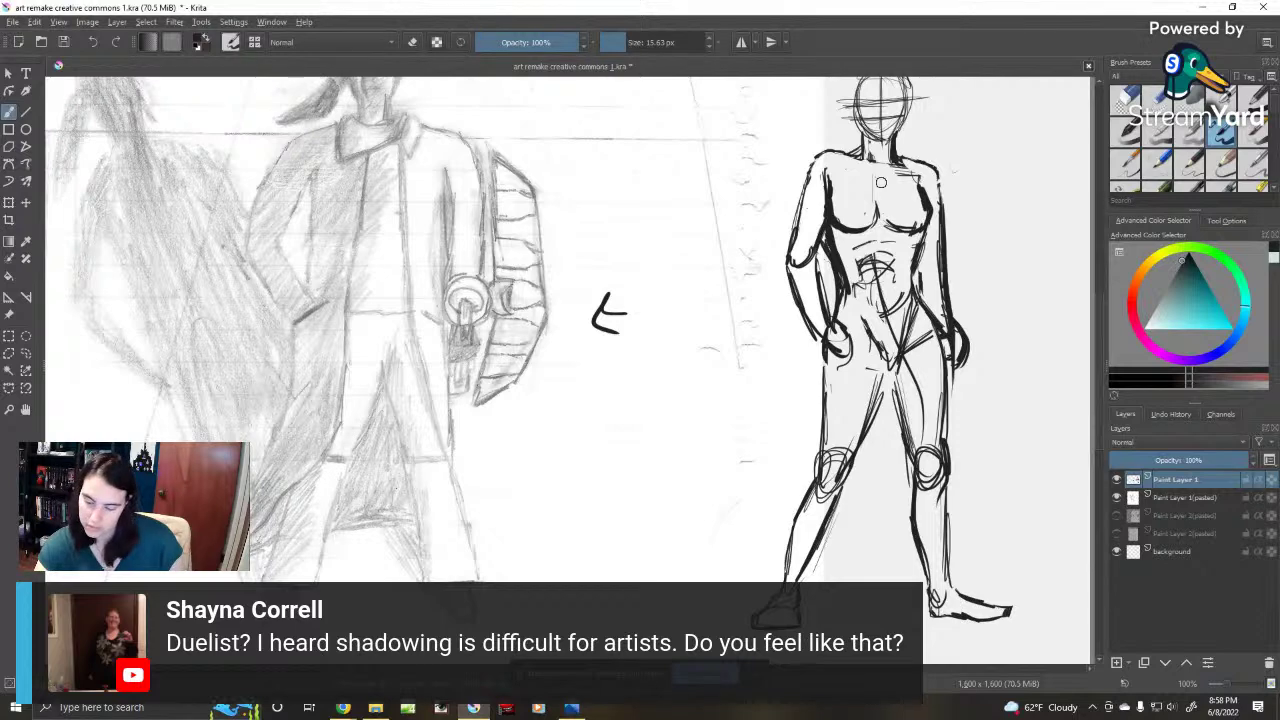
{"action": "left_click_drag", "start_coordinate": [1000, 292], "coordinate": [939, 302]}
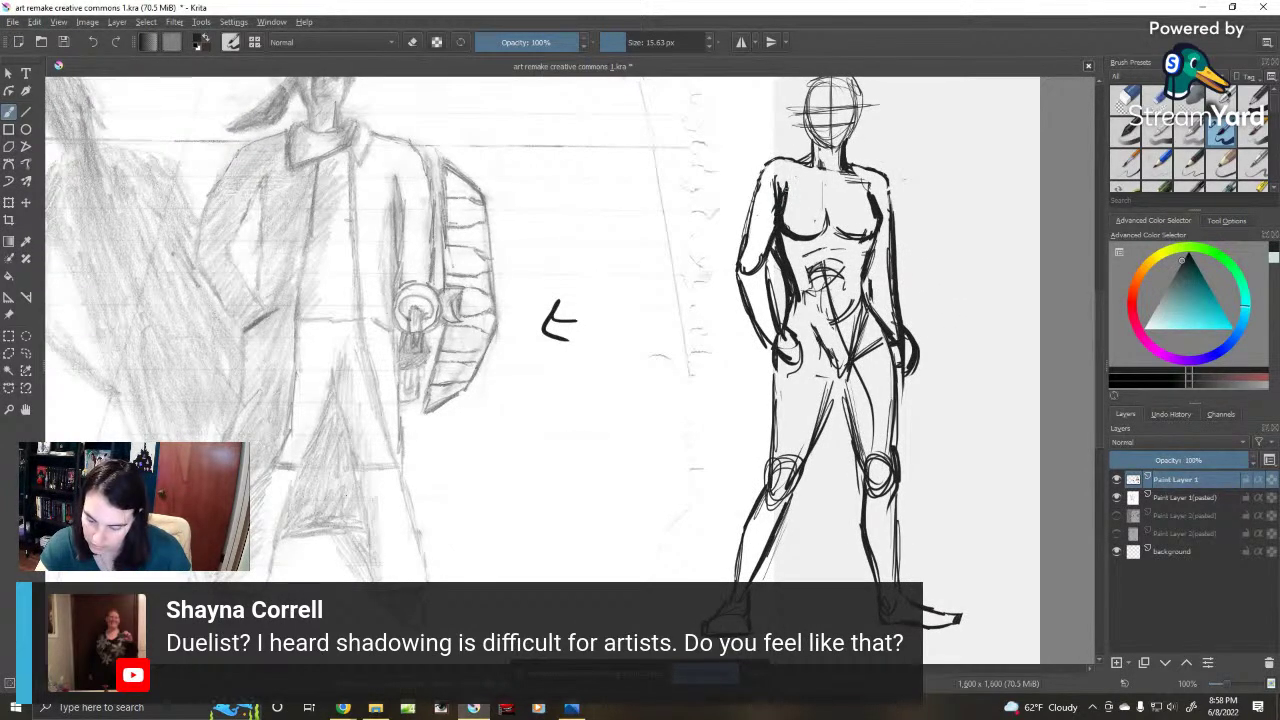
{"action": "key", "text": "e"}
{"action": "mouse_move", "coordinate": [778, 177]}
{"action": "left_mouse_down"}
{"action": "mouse_move", "coordinate": [768, 204]}
{"action": "mouse_move", "coordinate": [778, 195]}
{"action": "left_mouse_up"}
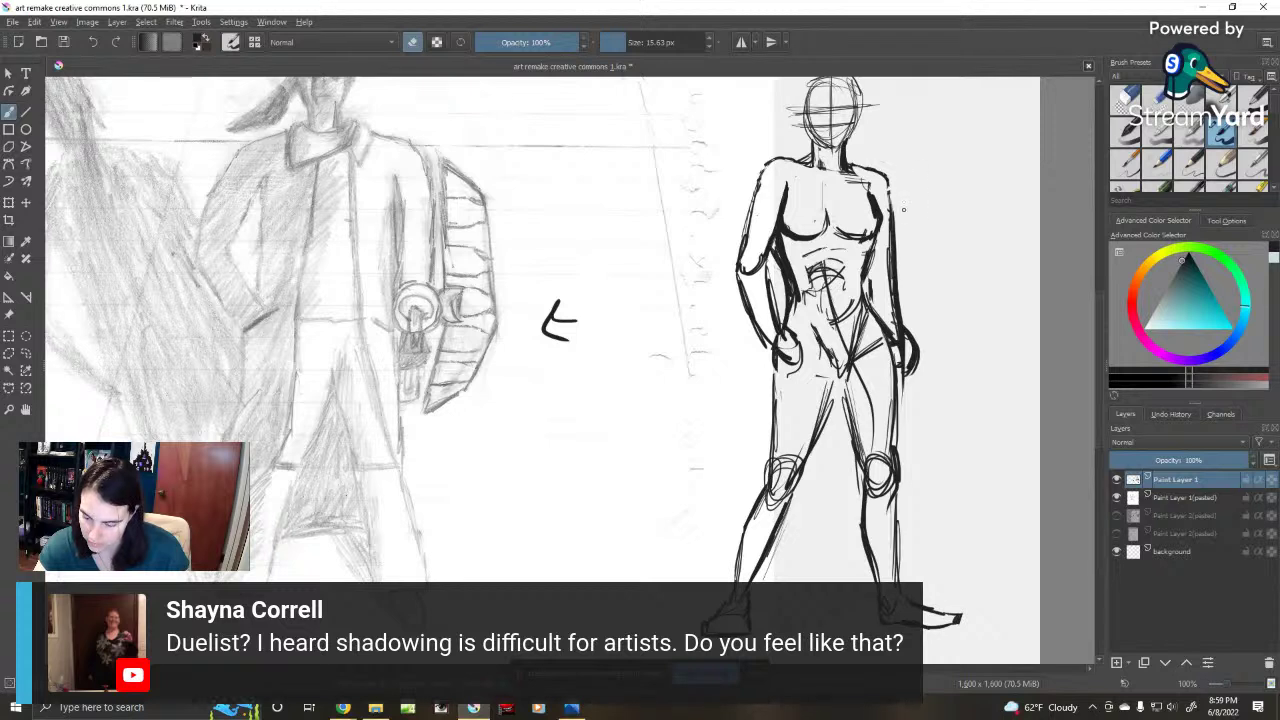
Step: Outline the long angular shield beside the right-hand arm, from shoulder height down to just above the knee
{"action": "left_click_drag", "start_coordinate": [903, 182], "coordinate": [904, 327]}
{"action": "mouse_move", "coordinate": [905, 180]}
{"action": "left_mouse_down"}
{"action": "mouse_move", "coordinate": [928, 204]}
{"action": "mouse_move", "coordinate": [954, 342]}
{"action": "mouse_move", "coordinate": [921, 360]}
{"action": "mouse_move", "coordinate": [951, 356]}
{"action": "mouse_move", "coordinate": [922, 358]}
{"action": "mouse_move", "coordinate": [920, 422]}
{"action": "mouse_move", "coordinate": [904, 438]}
{"action": "left_mouse_up"}
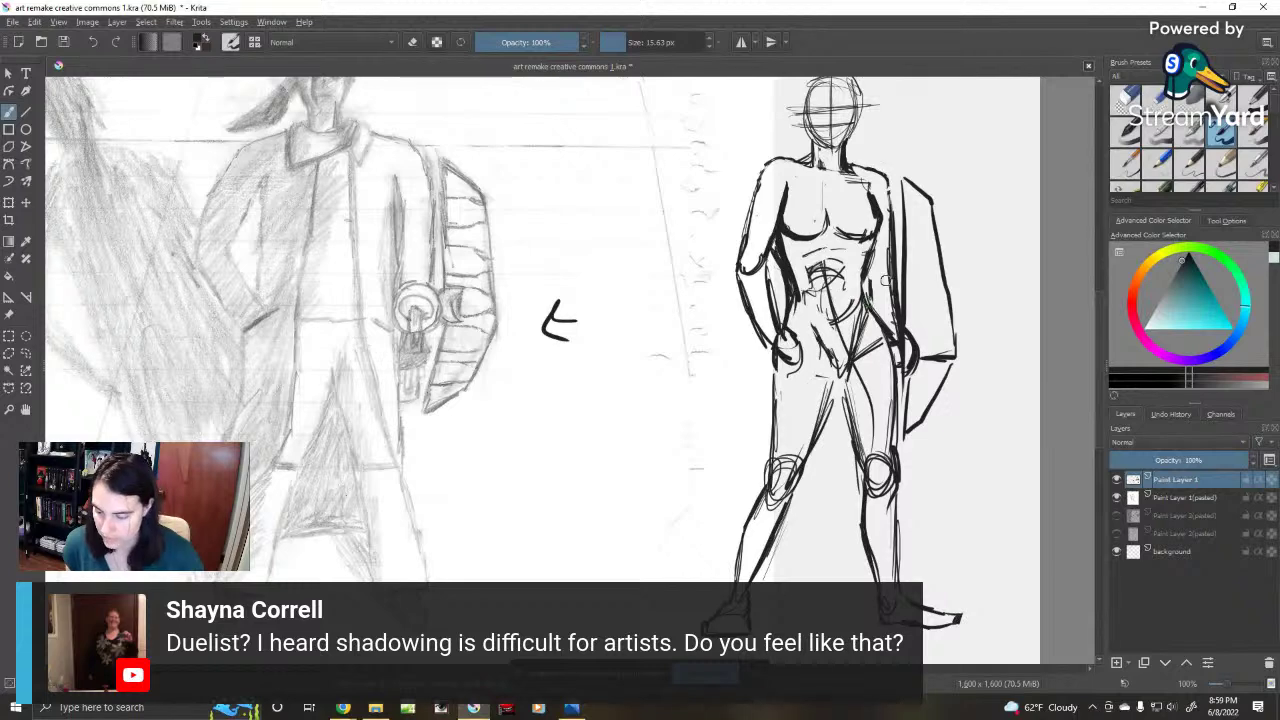
Step: Fade the body sketch on Paint Layer 1 to about one third opacity and add a new paint layer above it
{"action": "scroll", "coordinate": [807, 180], "scroll_direction": "up", "scroll_amount": 4}
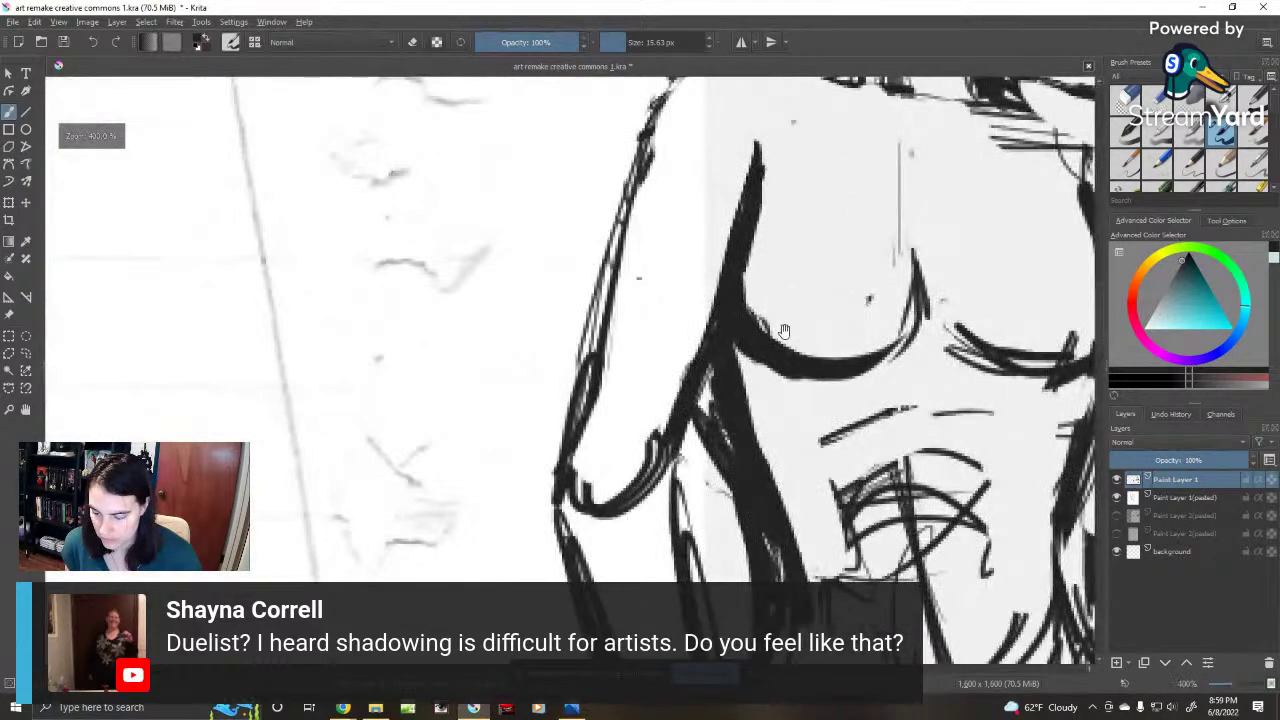
{"action": "left_click_drag", "start_coordinate": [838, 212], "coordinate": [700, 340]}
{"action": "key", "text": "ctrl+z"}
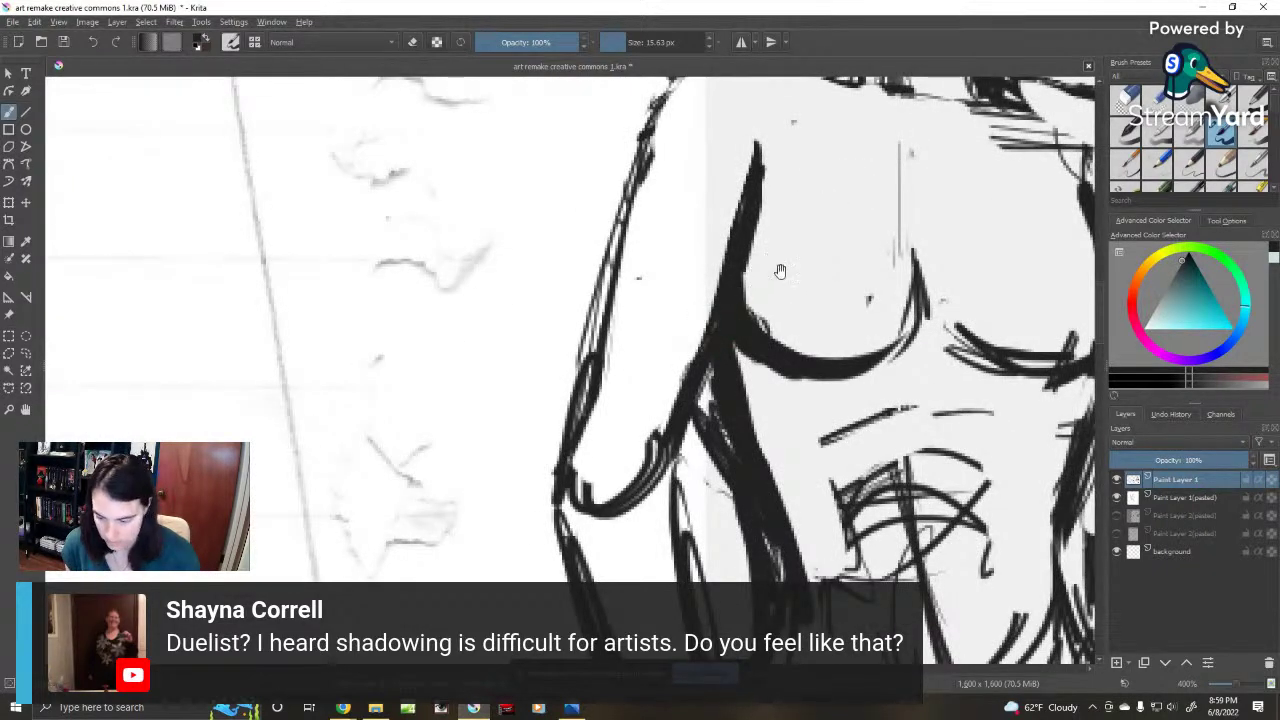
{"action": "mouse_move", "coordinate": [827, 205]}
{"action": "left_mouse_down"}
{"action": "mouse_move", "coordinate": [667, 388]}
{"action": "mouse_move", "coordinate": [579, 414]}
{"action": "left_mouse_up"}
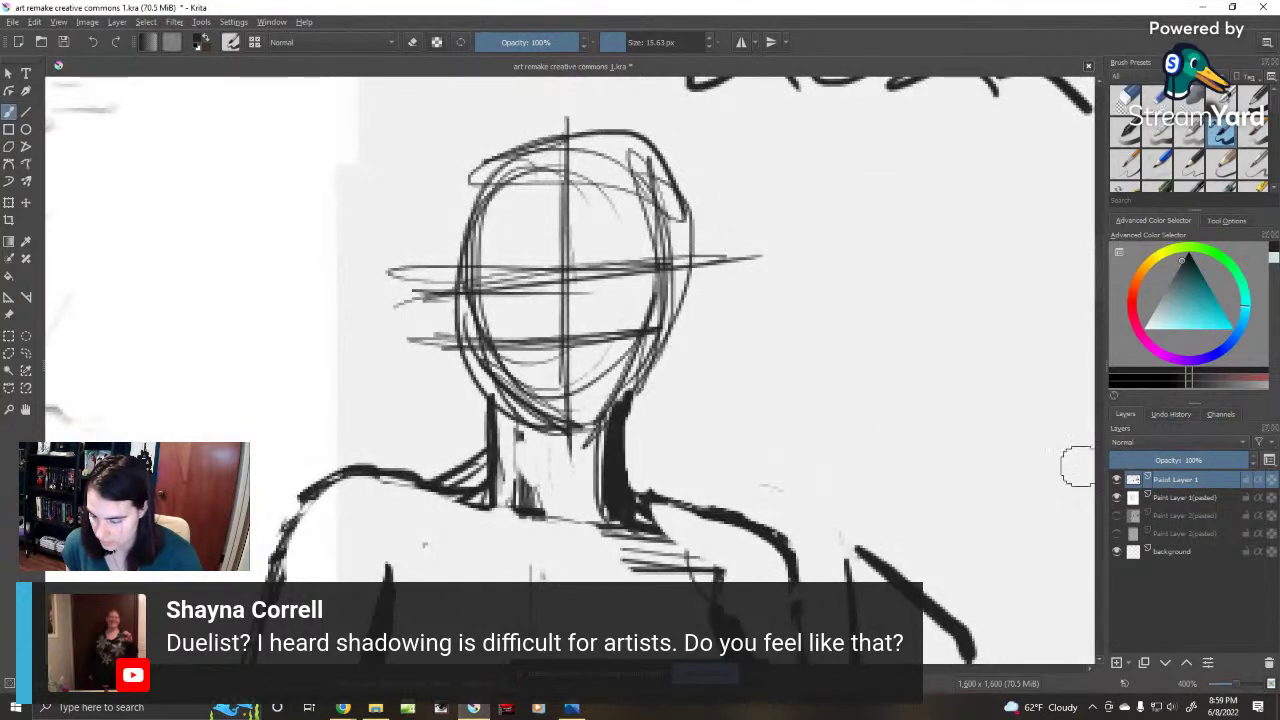
{"action": "left_click", "coordinate": [1159, 458]}
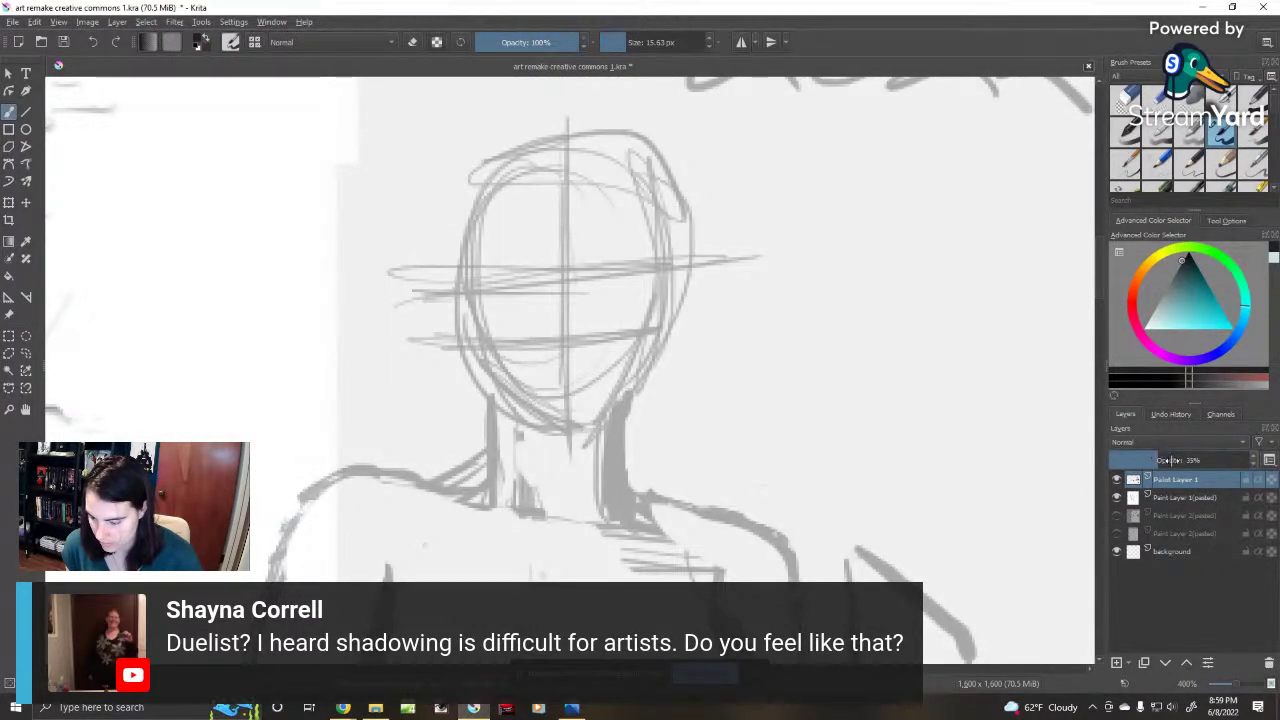
{"action": "left_click", "coordinate": [1116, 662]}
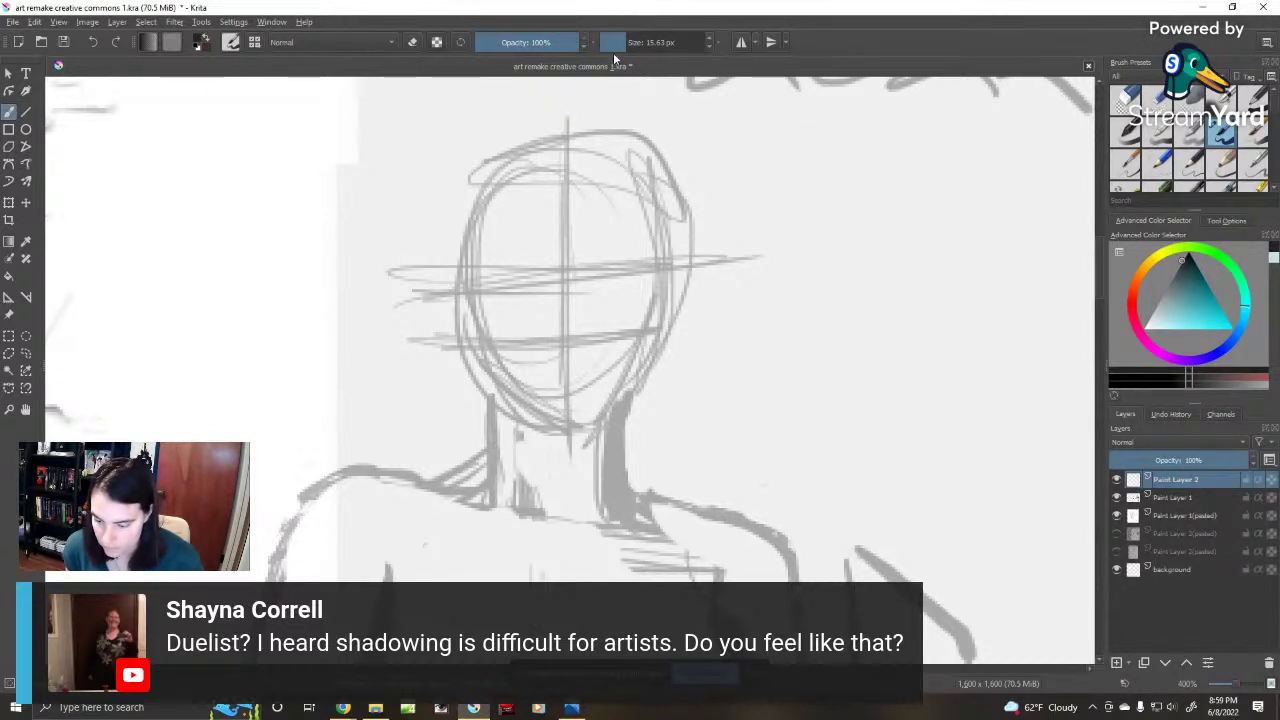
Step: Outline the sides of the face and a pointed chin over the faded head sketch with a 10.36 px brush
{"action": "left_click", "coordinate": [616, 44]}
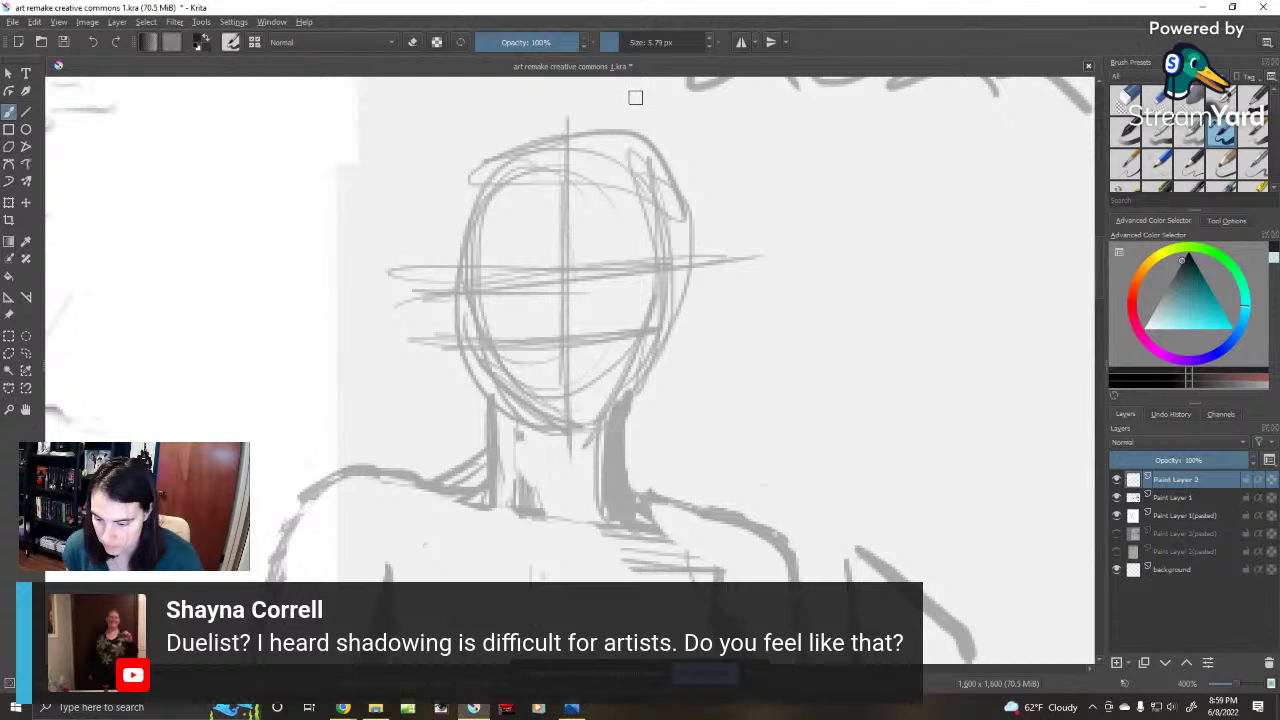
{"action": "left_click", "coordinate": [621, 45]}
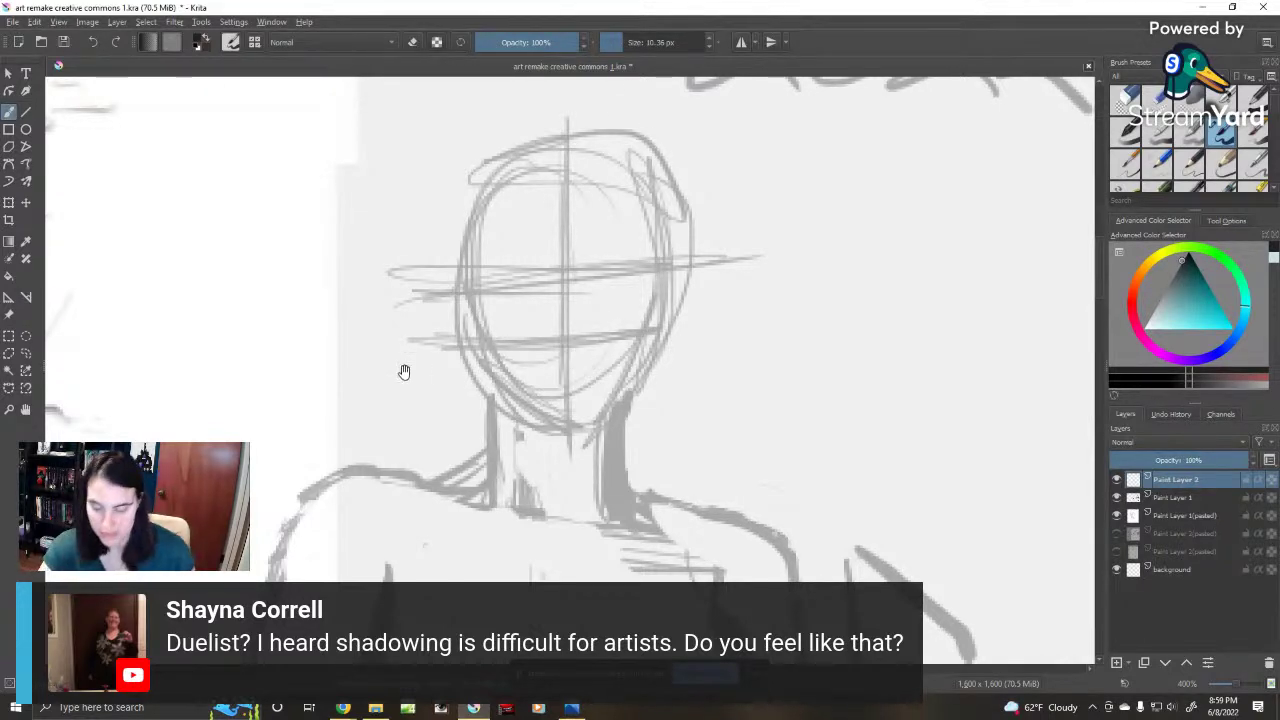
{"action": "mouse_move", "coordinate": [403, 371]}
{"action": "left_mouse_down"}
{"action": "mouse_move", "coordinate": [586, 357]}
{"action": "mouse_move", "coordinate": [643, 311]}
{"action": "mouse_move", "coordinate": [900, 348]}
{"action": "left_mouse_up"}
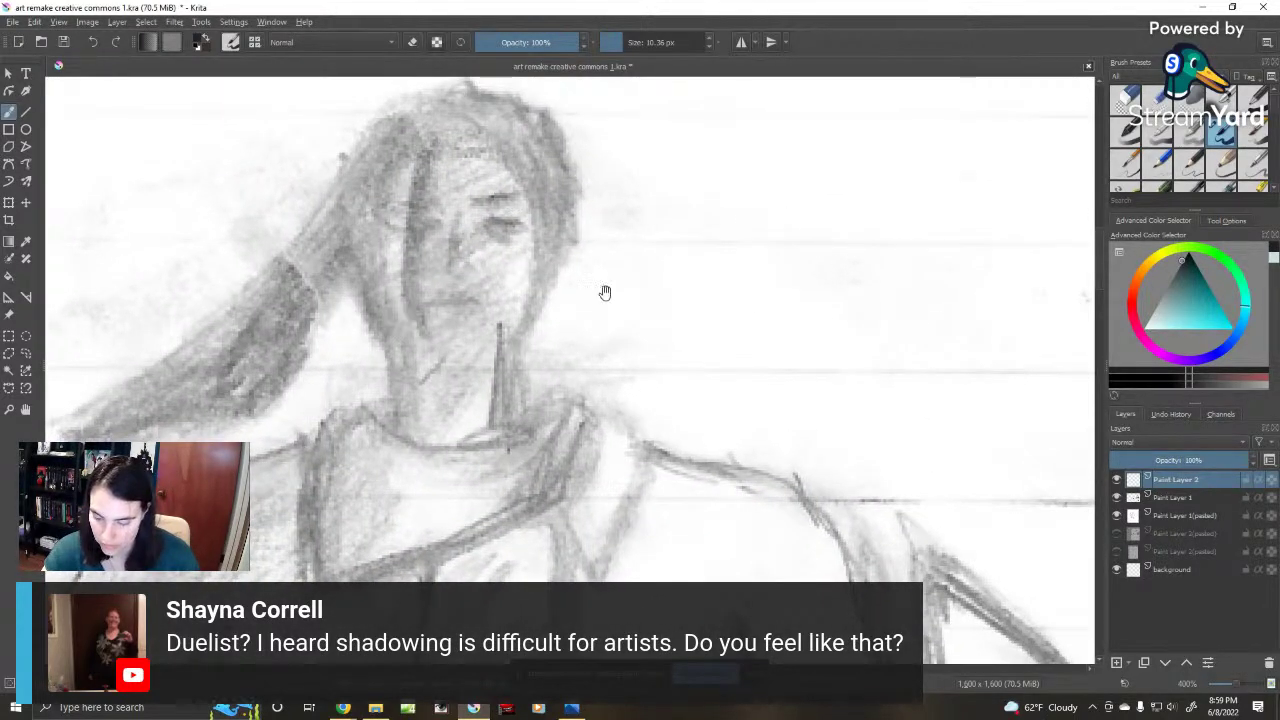
{"action": "mouse_move", "coordinate": [1085, 420]}
{"action": "left_mouse_down"}
{"action": "mouse_move", "coordinate": [774, 344]}
{"action": "mouse_move", "coordinate": [689, 397]}
{"action": "mouse_move", "coordinate": [743, 326]}
{"action": "mouse_move", "coordinate": [588, 373]}
{"action": "mouse_move", "coordinate": [651, 391]}
{"action": "left_mouse_up"}
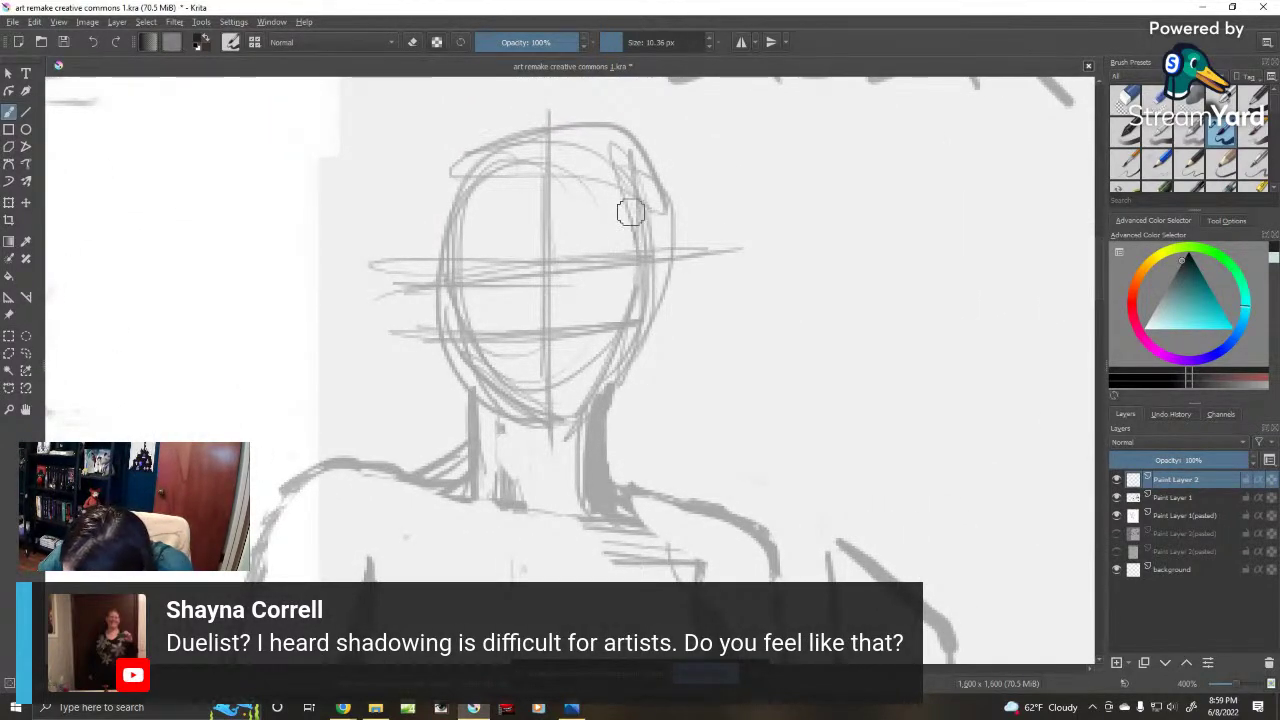
{"action": "mouse_move", "coordinate": [630, 210]}
{"action": "left_mouse_down"}
{"action": "mouse_move", "coordinate": [635, 282]}
{"action": "mouse_move", "coordinate": [603, 381]}
{"action": "left_mouse_up"}
{"action": "mouse_move", "coordinate": [470, 210]}
{"action": "left_mouse_down"}
{"action": "mouse_move", "coordinate": [467, 326]}
{"action": "mouse_move", "coordinate": [485, 370]}
{"action": "mouse_move", "coordinate": [528, 430]}
{"action": "mouse_move", "coordinate": [514, 406]}
{"action": "mouse_move", "coordinate": [581, 411]}
{"action": "mouse_move", "coordinate": [547, 432]}
{"action": "left_mouse_up"}
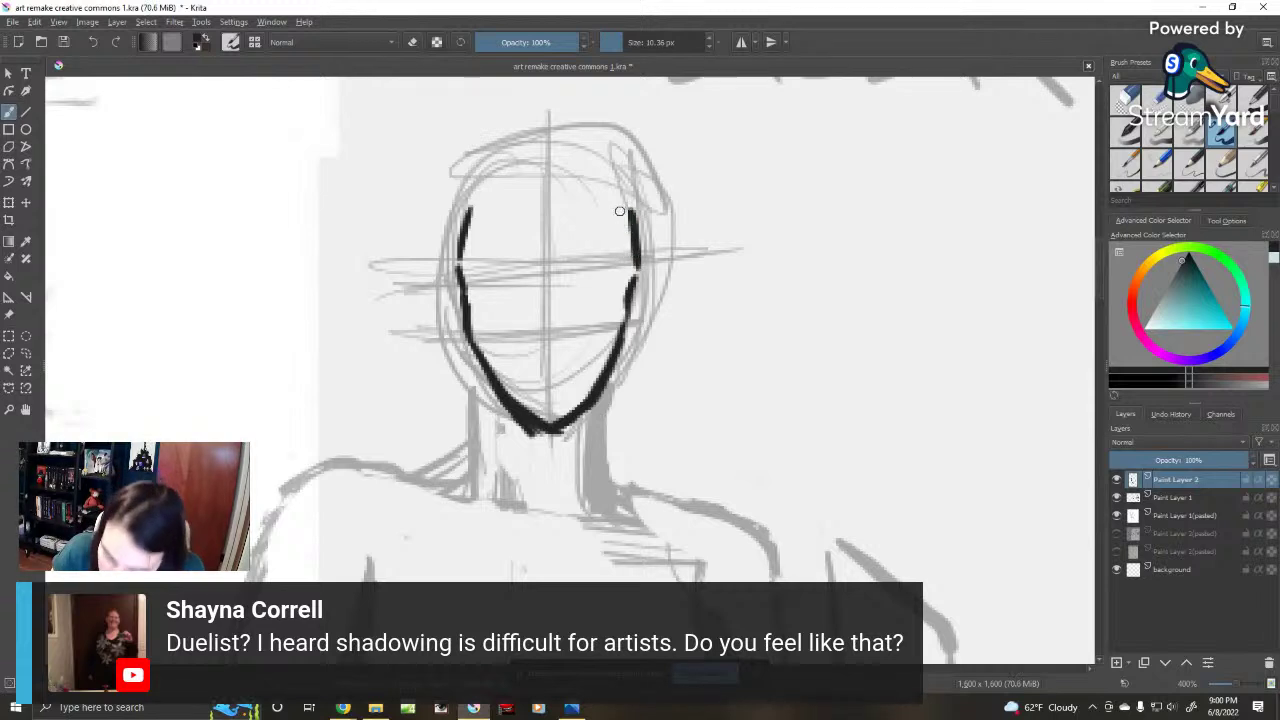
Step: Draw a heart-shaped hairline dipping at the centre of the forehead, and add the left-hand ear beside the face
{"action": "left_click_drag", "start_coordinate": [623, 209], "coordinate": [634, 300]}
{"action": "mouse_move", "coordinate": [480, 222]}
{"action": "left_mouse_down"}
{"action": "mouse_move", "coordinate": [462, 260]}
{"action": "mouse_move", "coordinate": [464, 244]}
{"action": "mouse_move", "coordinate": [528, 212]}
{"action": "mouse_move", "coordinate": [560, 232]}
{"action": "left_mouse_up"}
{"action": "left_click_drag", "start_coordinate": [556, 230], "coordinate": [630, 220]}
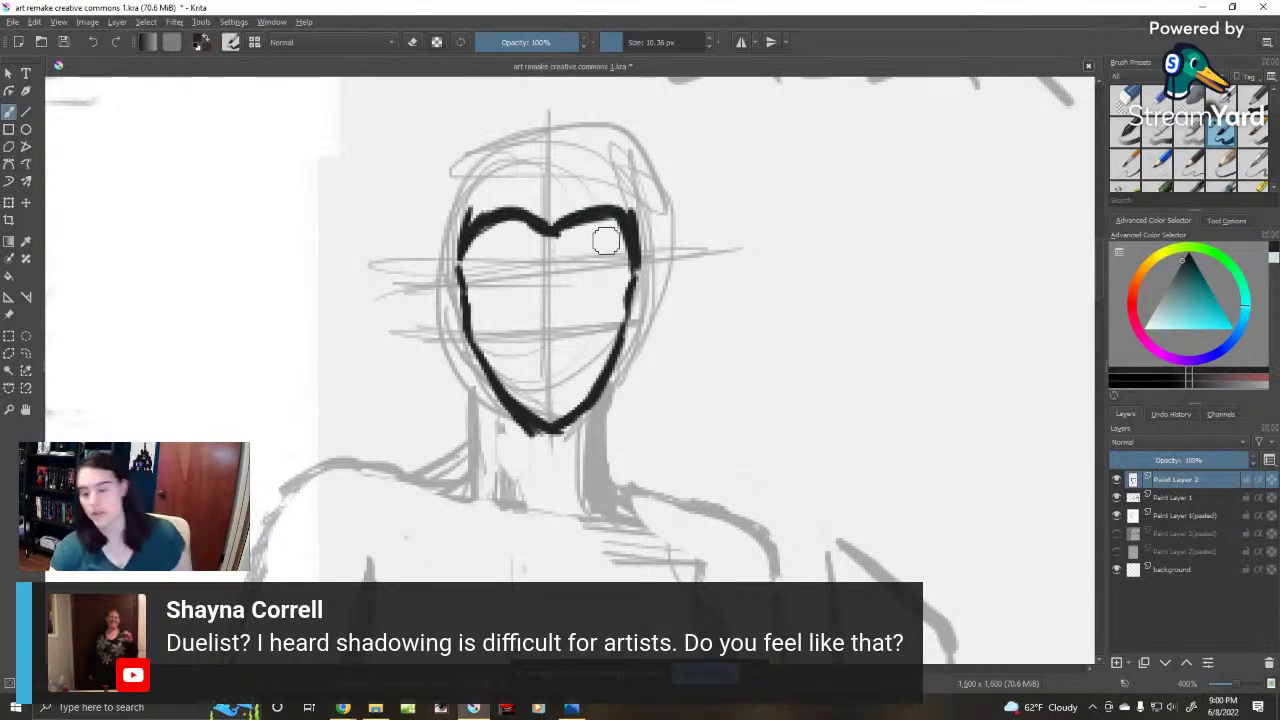
{"action": "mouse_move", "coordinate": [462, 277]}
{"action": "left_mouse_down"}
{"action": "mouse_move", "coordinate": [451, 310]}
{"action": "mouse_move", "coordinate": [433, 278]}
{"action": "mouse_move", "coordinate": [462, 346]}
{"action": "left_mouse_up"}
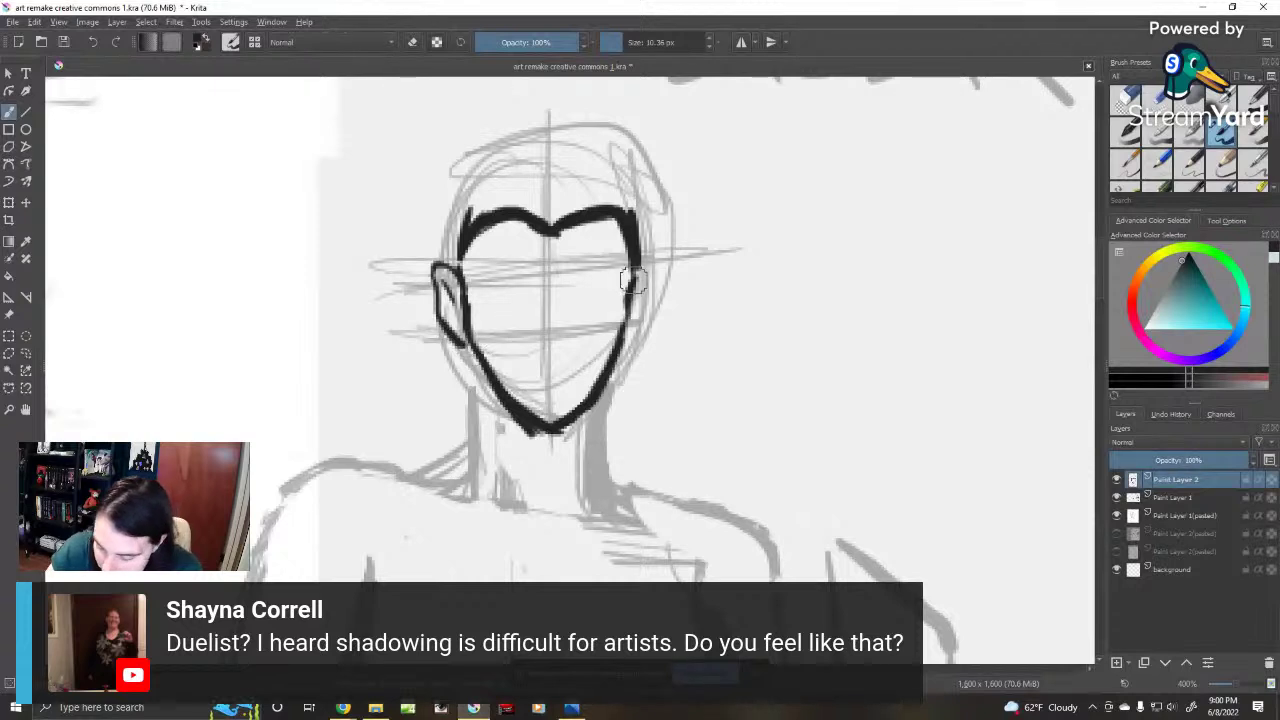
Step: Add the right-hand ear beside the face and draw two angled eyebrows with a 3.21 px brush
{"action": "mouse_move", "coordinate": [636, 270]}
{"action": "left_mouse_down"}
{"action": "mouse_move", "coordinate": [659, 262]}
{"action": "mouse_move", "coordinate": [636, 340]}
{"action": "left_mouse_up"}
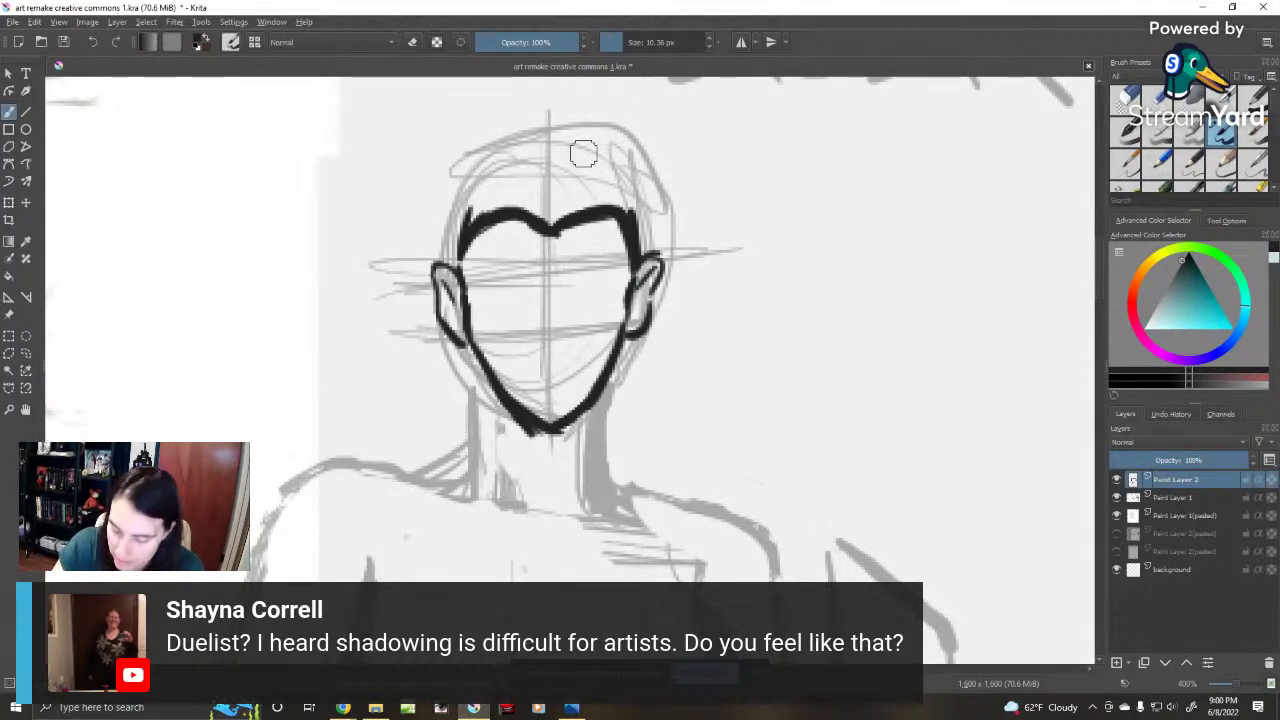
{"action": "left_click_drag", "start_coordinate": [532, 280], "coordinate": [486, 262]}
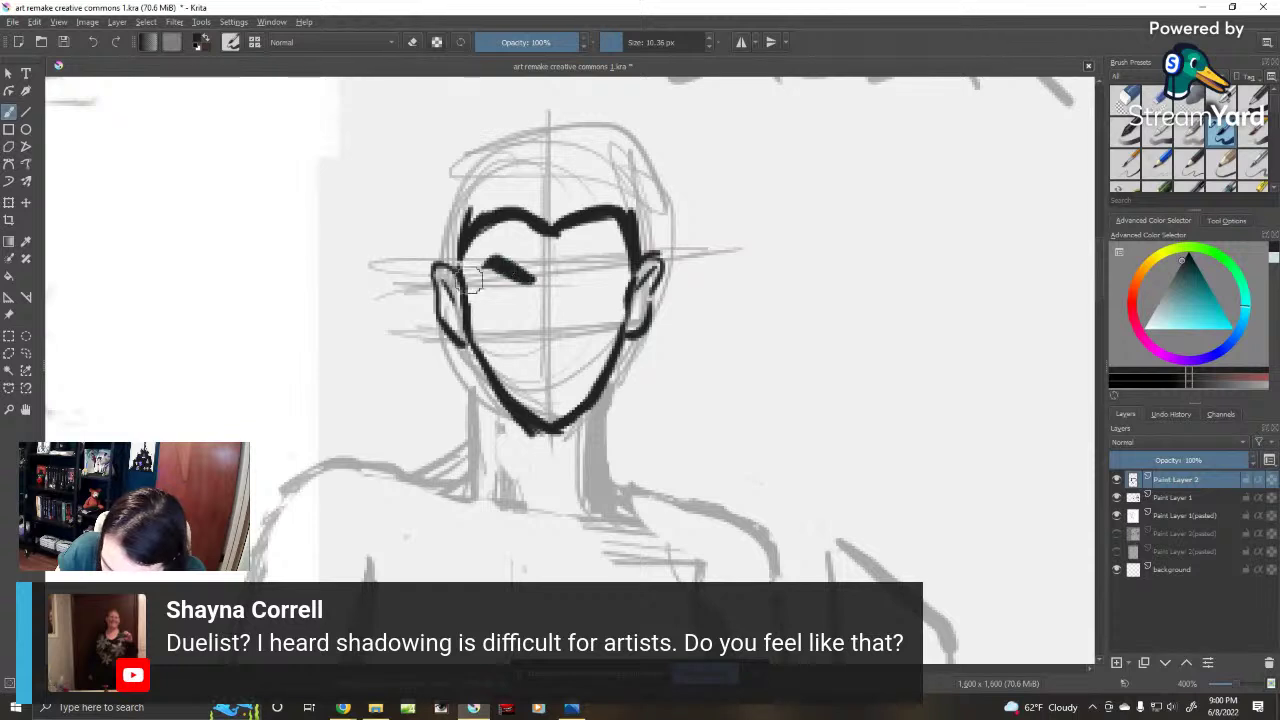
{"action": "key", "text": "ctrl+z"}
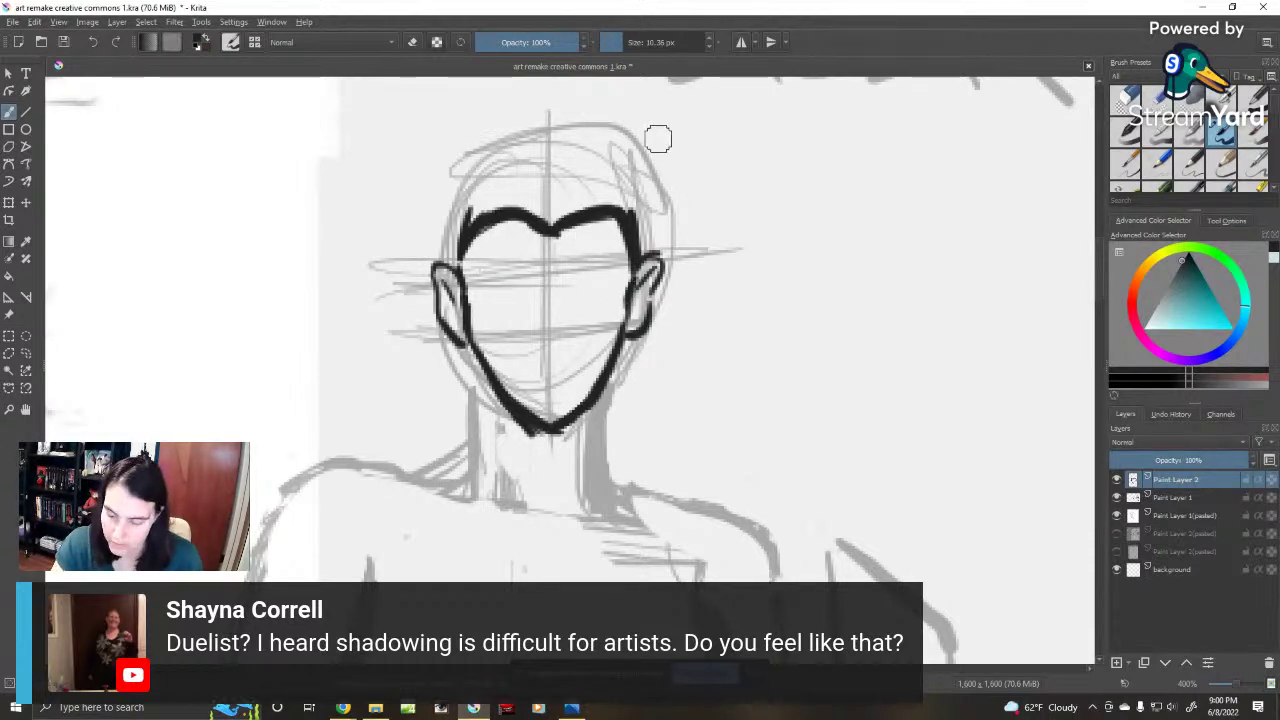
{"action": "left_click_drag", "start_coordinate": [615, 46], "coordinate": [607, 46]}
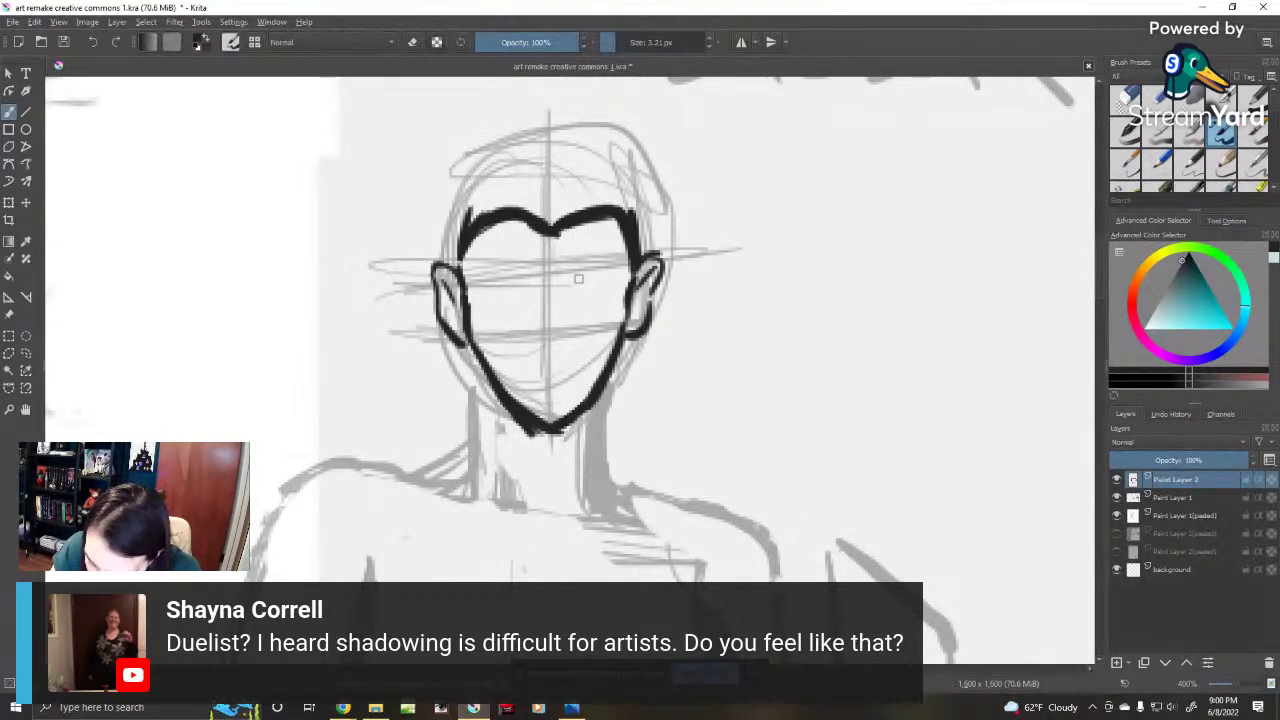
{"action": "left_click_drag", "start_coordinate": [568, 283], "coordinate": [609, 264]}
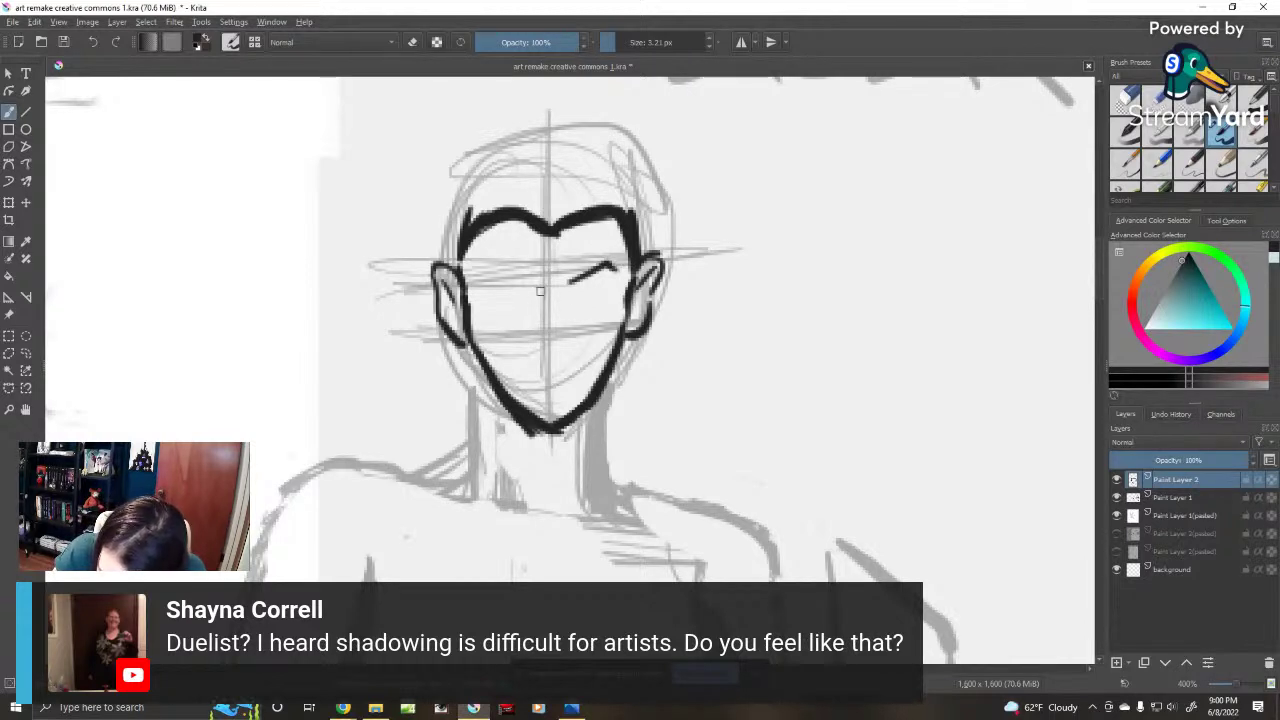
{"action": "mouse_move", "coordinate": [531, 288]}
{"action": "left_mouse_down"}
{"action": "mouse_move", "coordinate": [494, 265]}
{"action": "mouse_move", "coordinate": [470, 272]}
{"action": "left_mouse_up"}
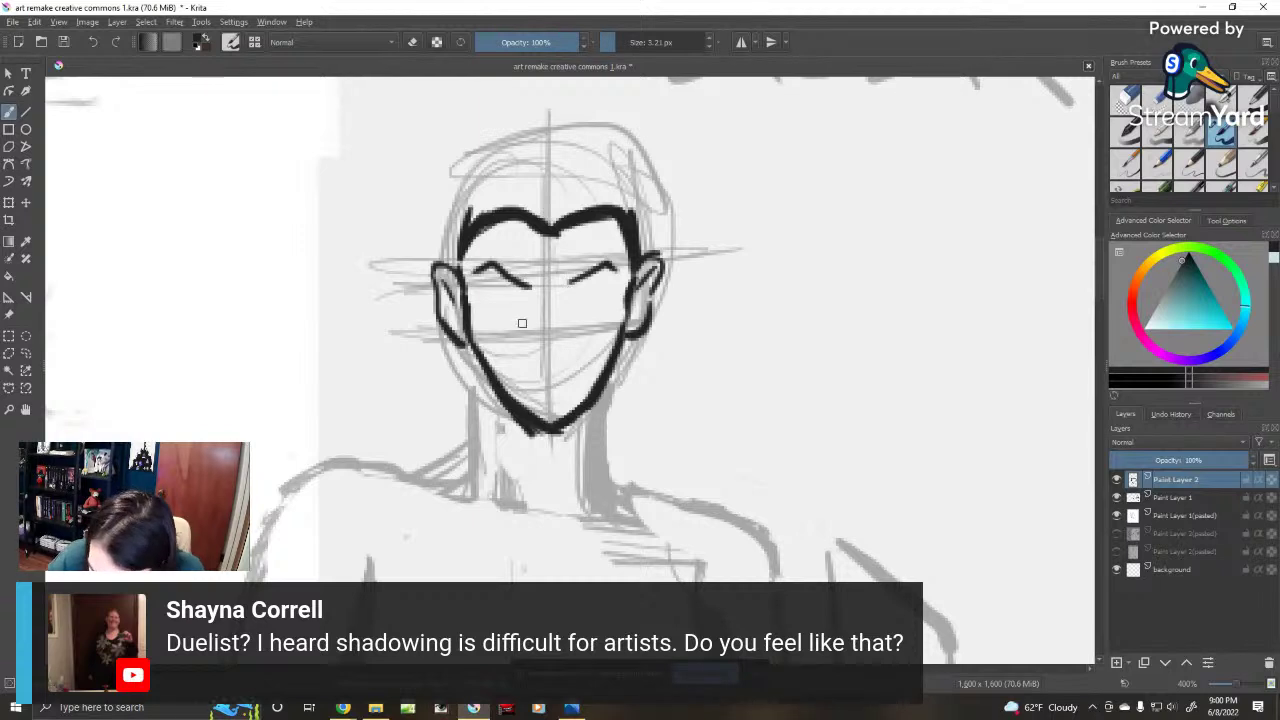
Step: Draw both narrow eyes below the eyebrows, with upper lids, lower lash lines and dark irises
{"action": "mouse_move", "coordinate": [525, 300]}
{"action": "left_mouse_down"}
{"action": "mouse_move", "coordinate": [480, 291]}
{"action": "mouse_move", "coordinate": [512, 308]}
{"action": "mouse_move", "coordinate": [631, 278]}
{"action": "mouse_move", "coordinate": [579, 310]}
{"action": "mouse_move", "coordinate": [596, 300]}
{"action": "left_mouse_up"}
{"action": "key", "text": "ctrl+z"}
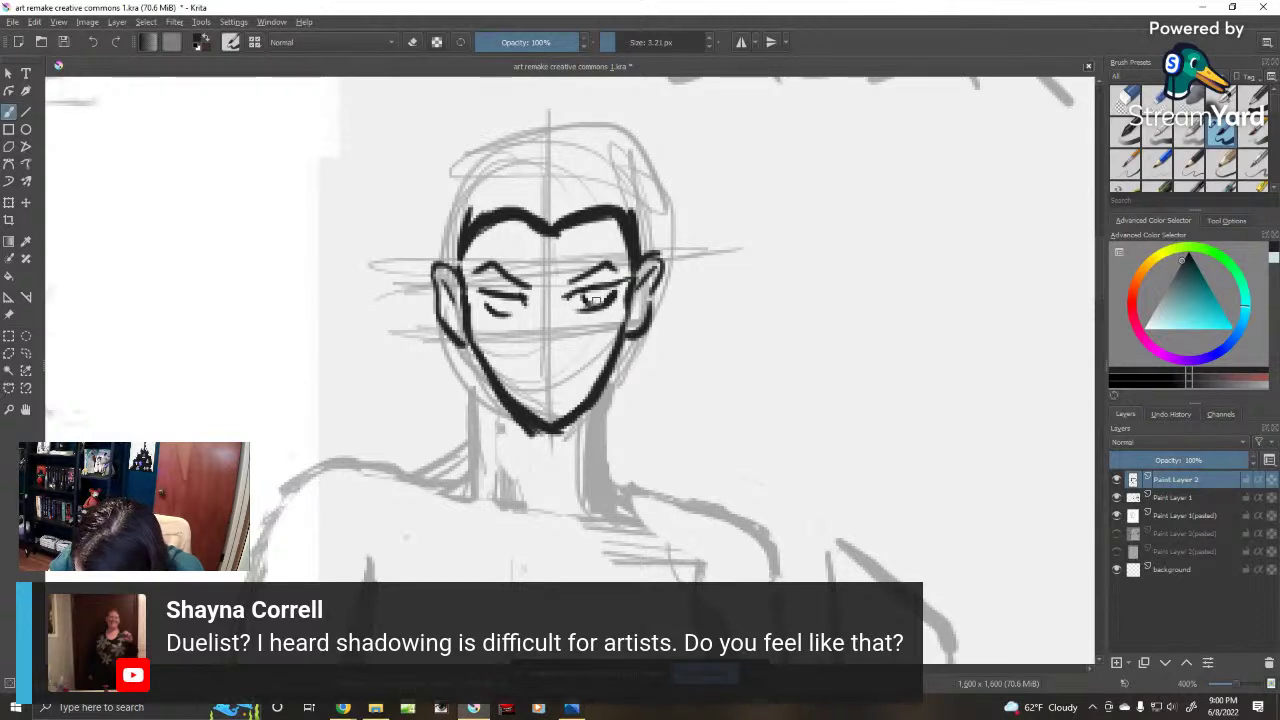
{"action": "mouse_move", "coordinate": [494, 316]}
{"action": "left_mouse_down"}
{"action": "mouse_move", "coordinate": [498, 302]}
{"action": "mouse_move", "coordinate": [517, 312]}
{"action": "mouse_move", "coordinate": [500, 303]}
{"action": "left_mouse_up"}
{"action": "left_click_drag", "start_coordinate": [604, 294], "coordinate": [594, 299]}
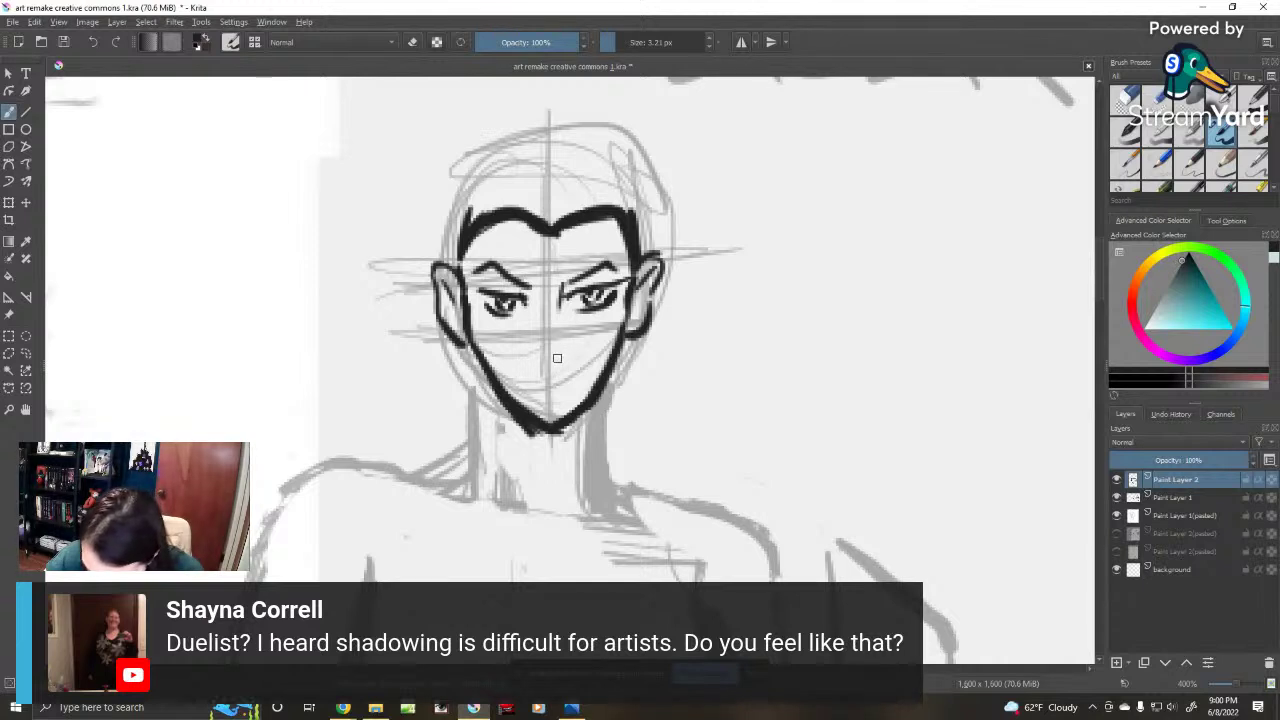
Step: Draw a small shaded nose just beside the centre guideline and a thin, slightly smiling mouth below it
{"action": "mouse_move", "coordinate": [559, 338]}
{"action": "left_mouse_down"}
{"action": "mouse_move", "coordinate": [556, 363]}
{"action": "mouse_move", "coordinate": [556, 348]}
{"action": "mouse_move", "coordinate": [566, 358]}
{"action": "left_mouse_up"}
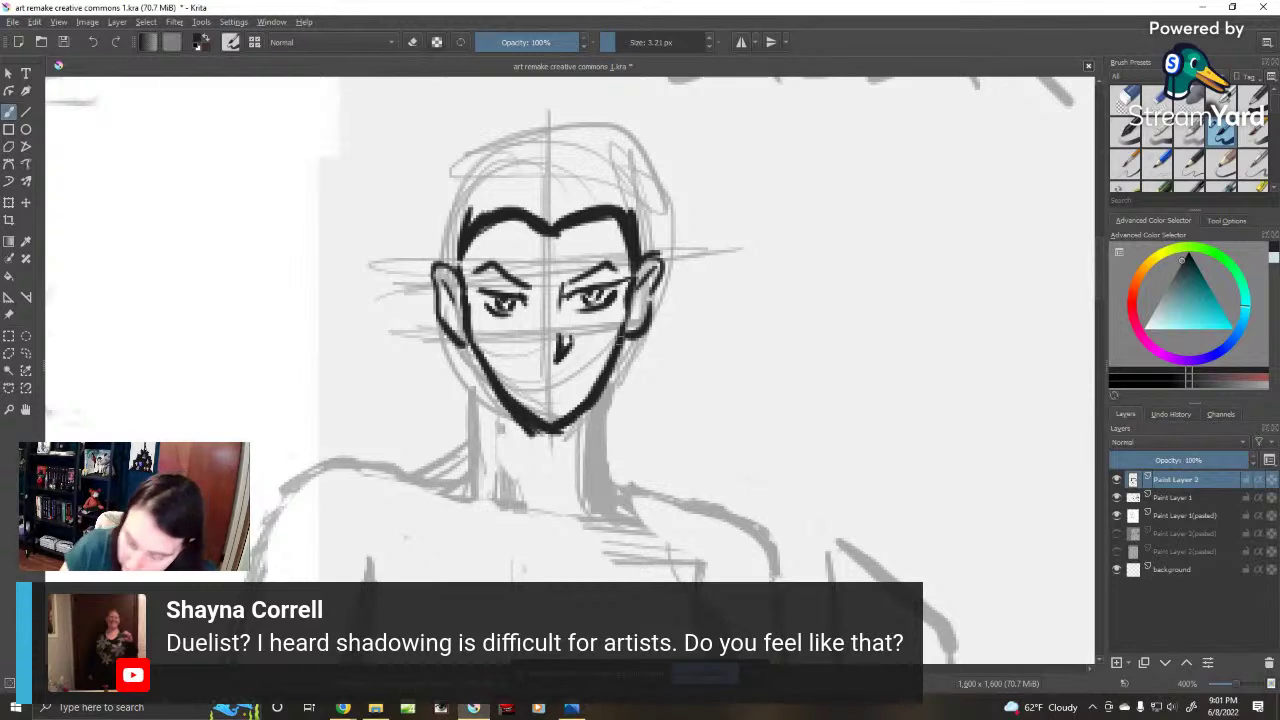
{"action": "left_click_drag", "start_coordinate": [598, 383], "coordinate": [570, 417]}
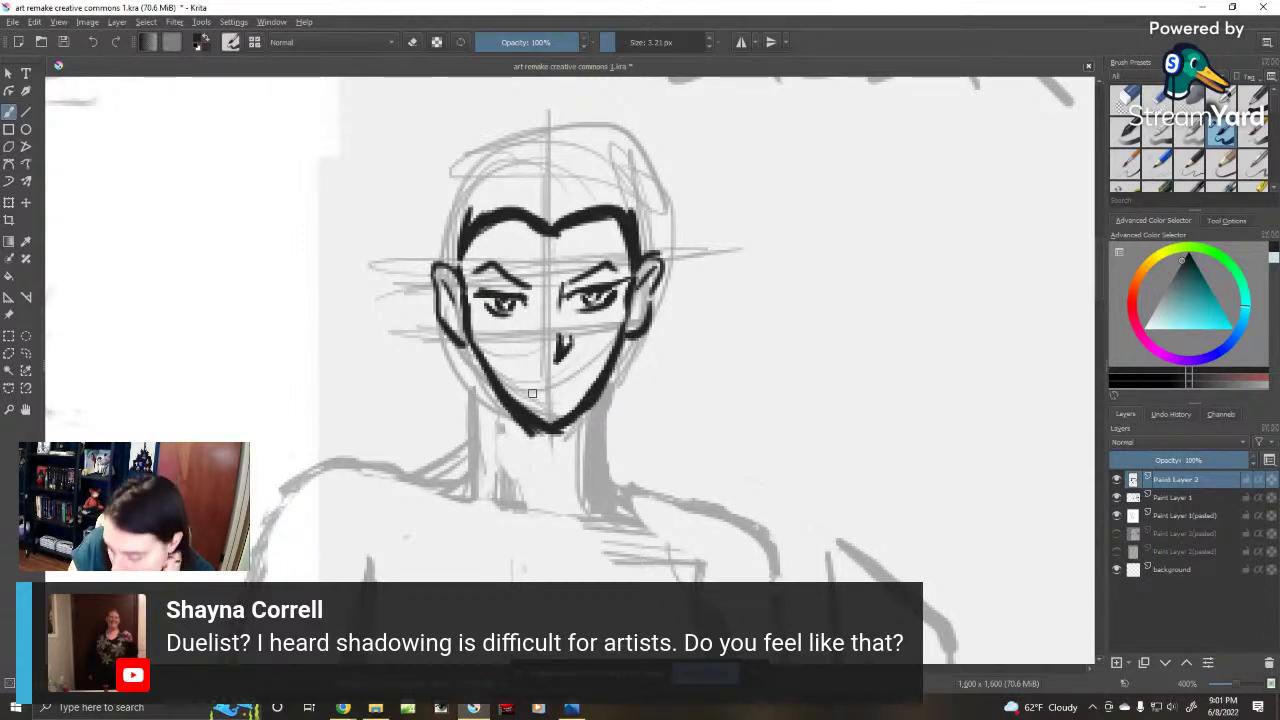
{"action": "left_click_drag", "start_coordinate": [521, 382], "coordinate": [578, 374]}
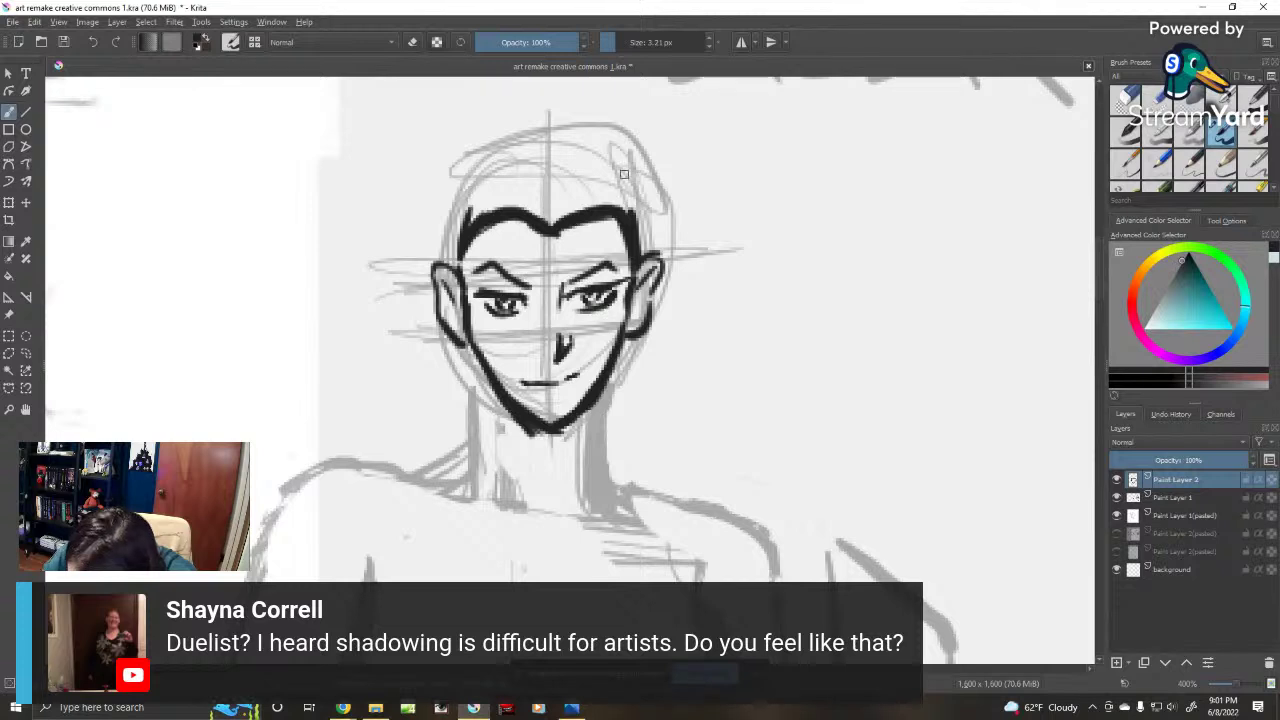
Step: Erase the excess linework around the outer corner of the right-hand eye to refine its shape
{"action": "key", "text": "e"}
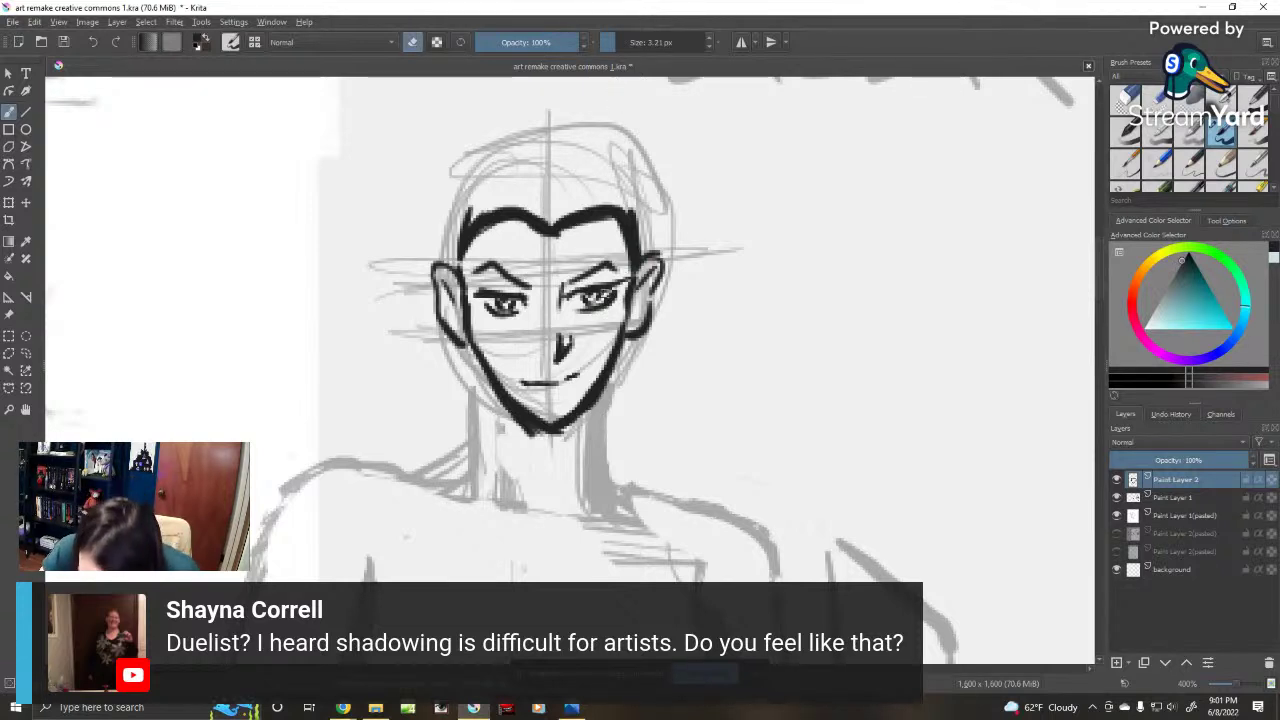
{"action": "left_click_drag", "start_coordinate": [606, 294], "coordinate": [616, 302]}
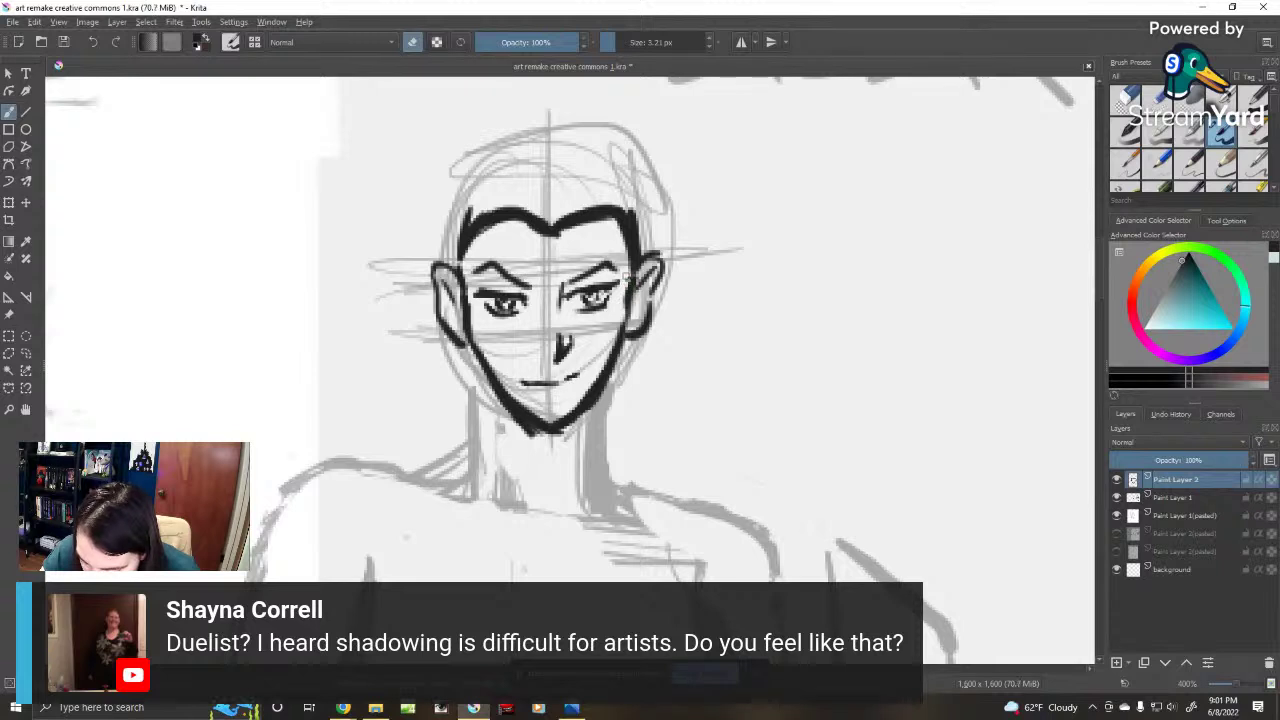
{"action": "key", "text": "e"}
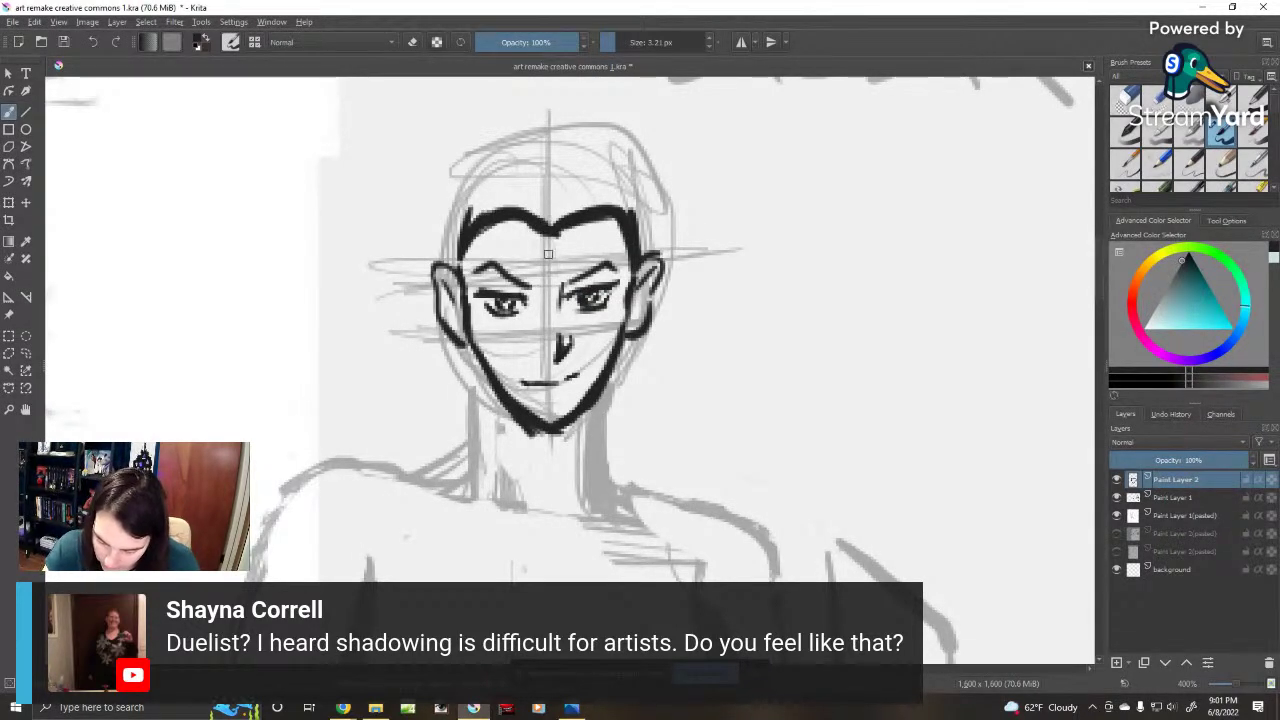
Step: Draw long thin bangs falling from the centre of the hairline over the left-hand eye
{"action": "mouse_move", "coordinate": [525, 283]}
{"action": "left_mouse_down"}
{"action": "mouse_move", "coordinate": [546, 231]}
{"action": "mouse_move", "coordinate": [518, 328]}
{"action": "left_mouse_up"}
{"action": "left_click_drag", "start_coordinate": [544, 236], "coordinate": [526, 296]}
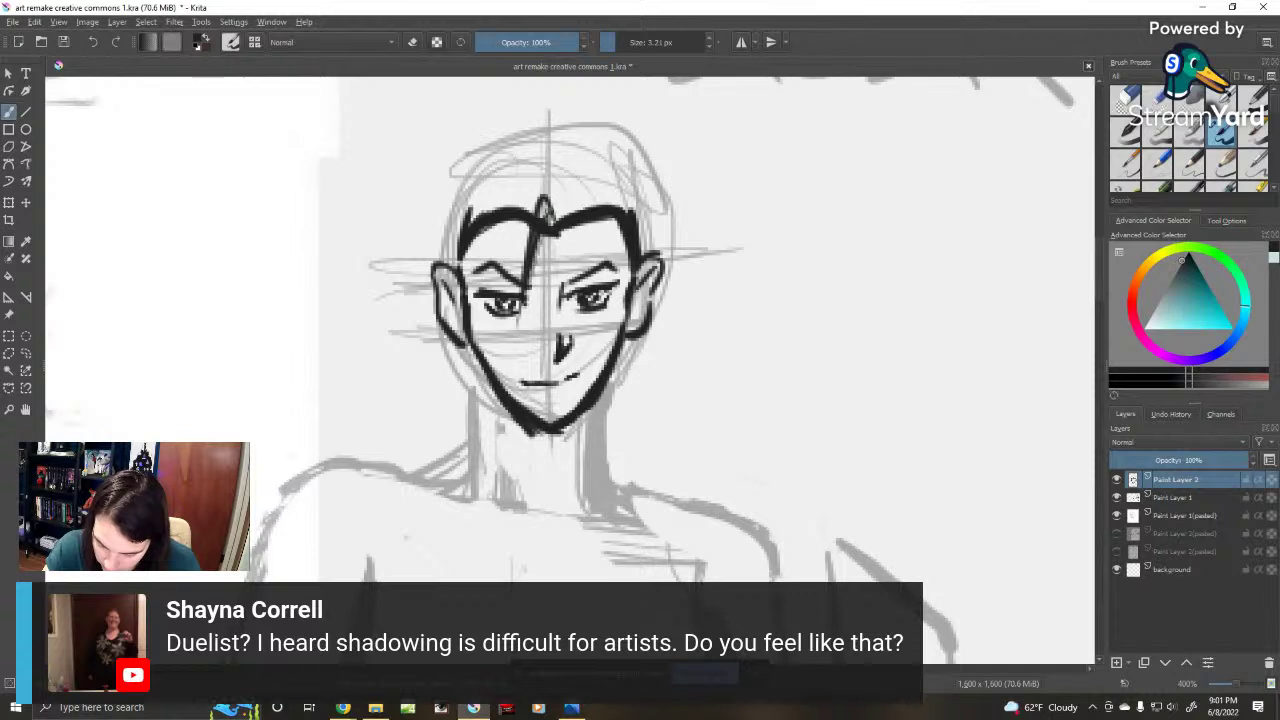
{"action": "mouse_move", "coordinate": [550, 184]}
{"action": "left_mouse_down"}
{"action": "mouse_move", "coordinate": [502, 288]}
{"action": "mouse_move", "coordinate": [504, 274]}
{"action": "mouse_move", "coordinate": [494, 368]}
{"action": "left_mouse_up"}
{"action": "left_click_drag", "start_coordinate": [508, 182], "coordinate": [490, 262]}
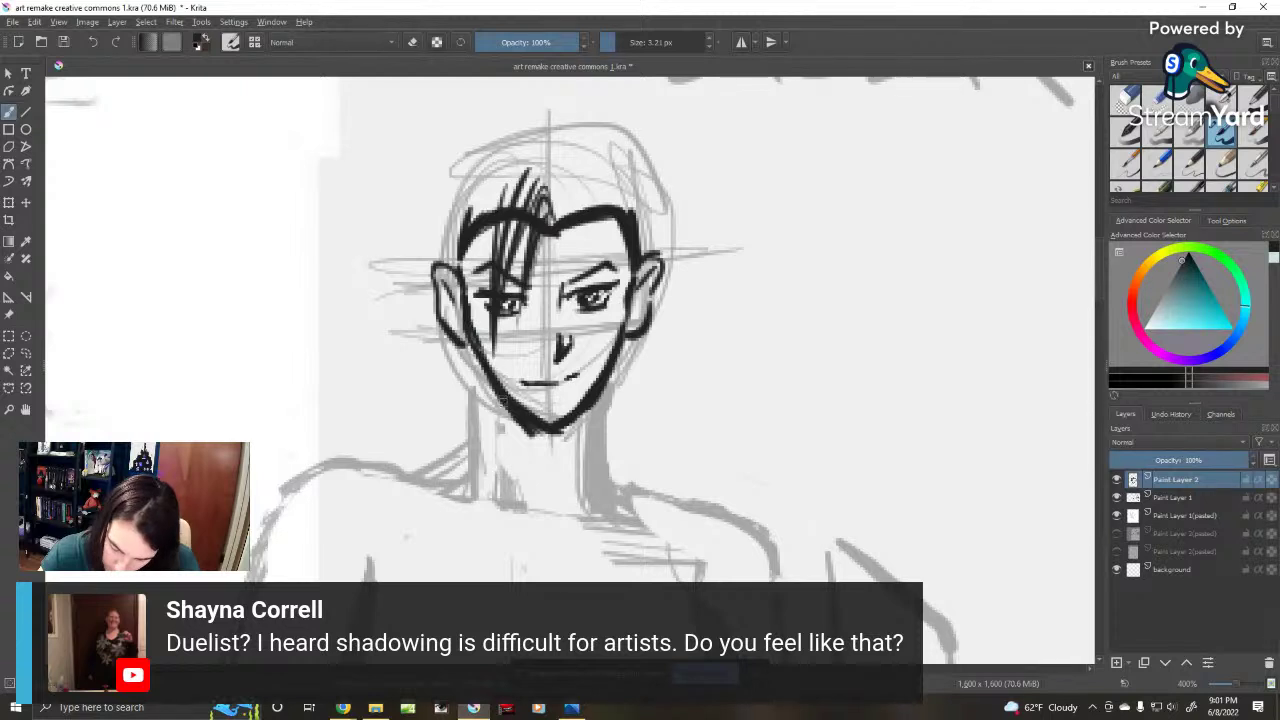
Step: Thin and round the jaw and chin outline with the eraser, and draw both sides of the neck down to the shoulders
{"action": "key", "text": "e"}
{"action": "mouse_move", "coordinate": [492, 402]}
{"action": "left_mouse_down"}
{"action": "mouse_move", "coordinate": [532, 434]}
{"action": "mouse_move", "coordinate": [500, 402]}
{"action": "mouse_move", "coordinate": [507, 418]}
{"action": "left_mouse_up"}
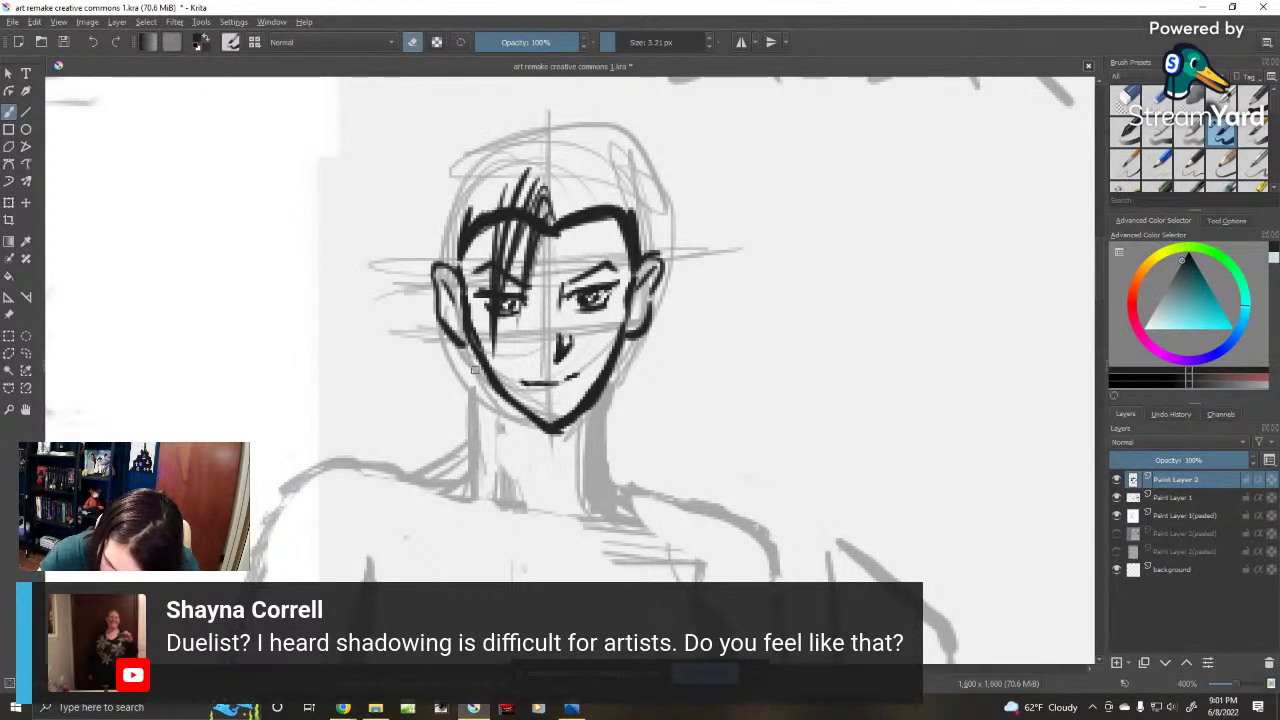
{"action": "mouse_move", "coordinate": [609, 395]}
{"action": "left_mouse_down"}
{"action": "mouse_move", "coordinate": [621, 350]}
{"action": "mouse_move", "coordinate": [599, 398]}
{"action": "mouse_move", "coordinate": [565, 438]}
{"action": "mouse_move", "coordinate": [602, 386]}
{"action": "mouse_move", "coordinate": [548, 440]}
{"action": "mouse_move", "coordinate": [560, 423]}
{"action": "left_mouse_up"}
{"action": "key", "text": "e"}
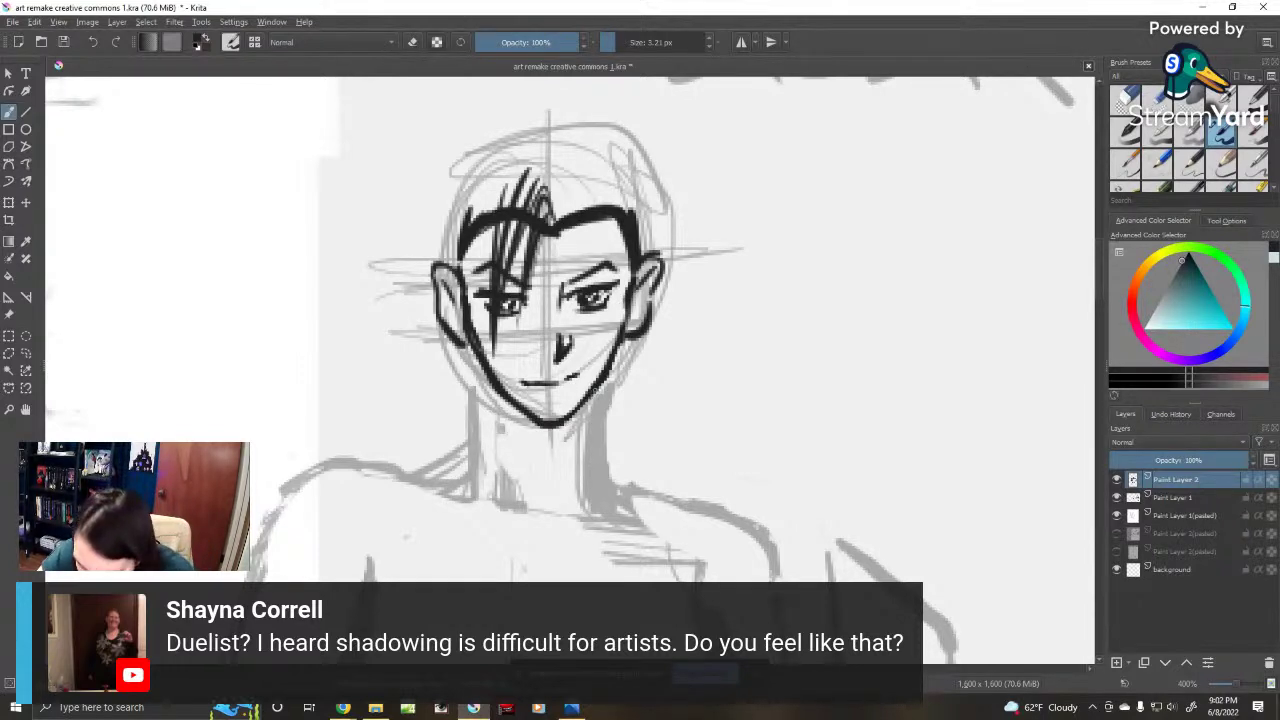
{"action": "left_click_drag", "start_coordinate": [589, 390], "coordinate": [598, 495]}
{"action": "left_click_drag", "start_coordinate": [482, 355], "coordinate": [474, 485]}
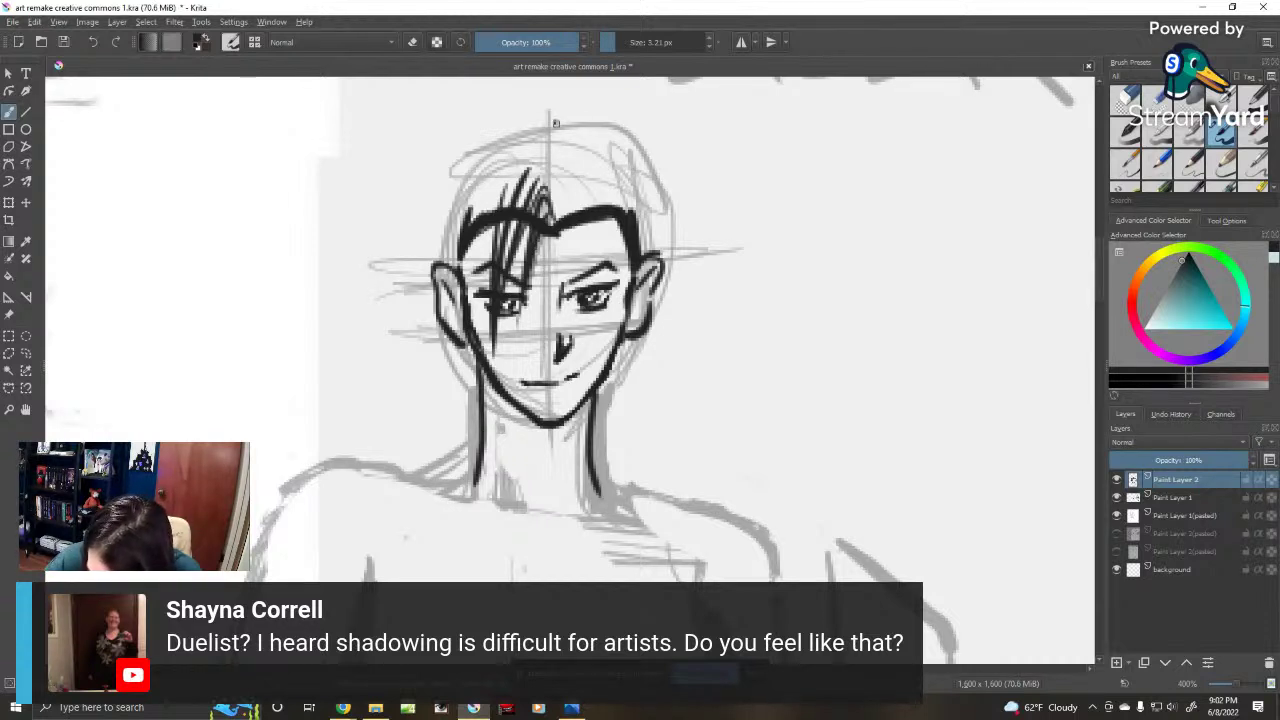
Step: Outline the top and sides of the hair with pulled-back strands running from the crown to the hairline and ears
{"action": "mouse_move", "coordinate": [545, 110]}
{"action": "left_mouse_down"}
{"action": "mouse_move", "coordinate": [566, 108]}
{"action": "mouse_move", "coordinate": [578, 200]}
{"action": "mouse_move", "coordinate": [590, 200]}
{"action": "left_mouse_up"}
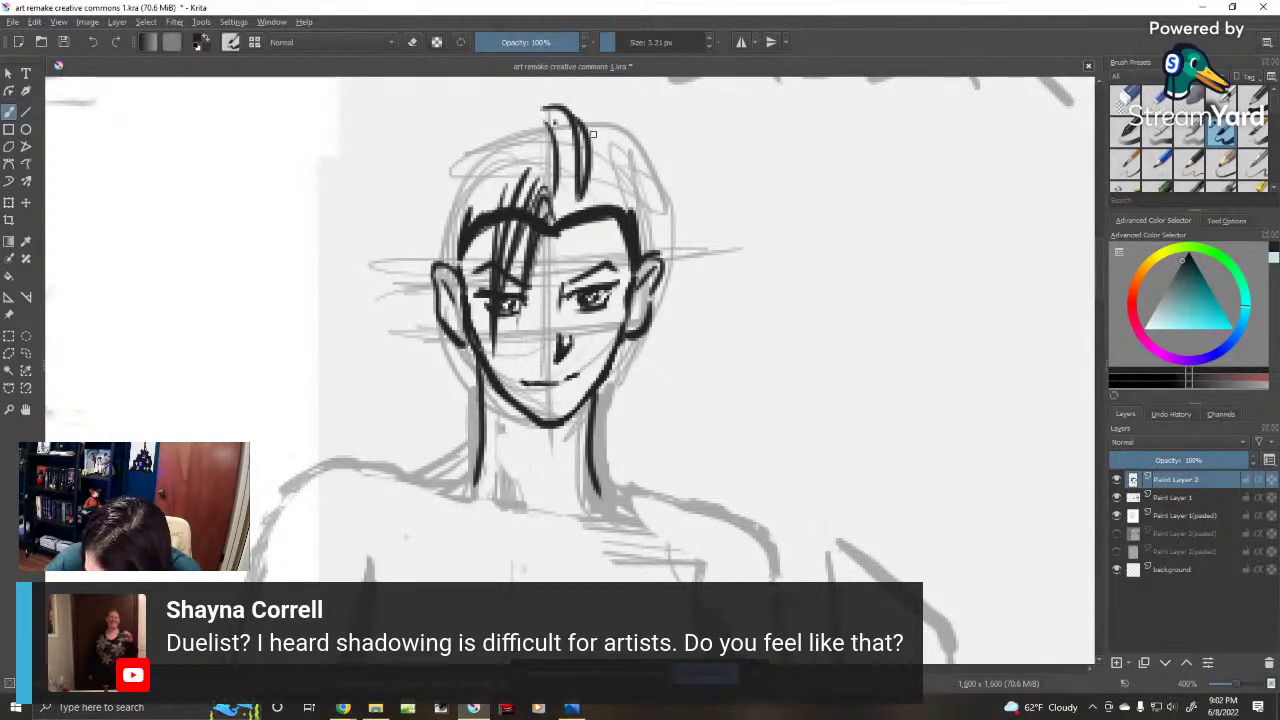
{"action": "left_click_drag", "start_coordinate": [592, 128], "coordinate": [618, 204]}
{"action": "left_click_drag", "start_coordinate": [612, 156], "coordinate": [642, 240]}
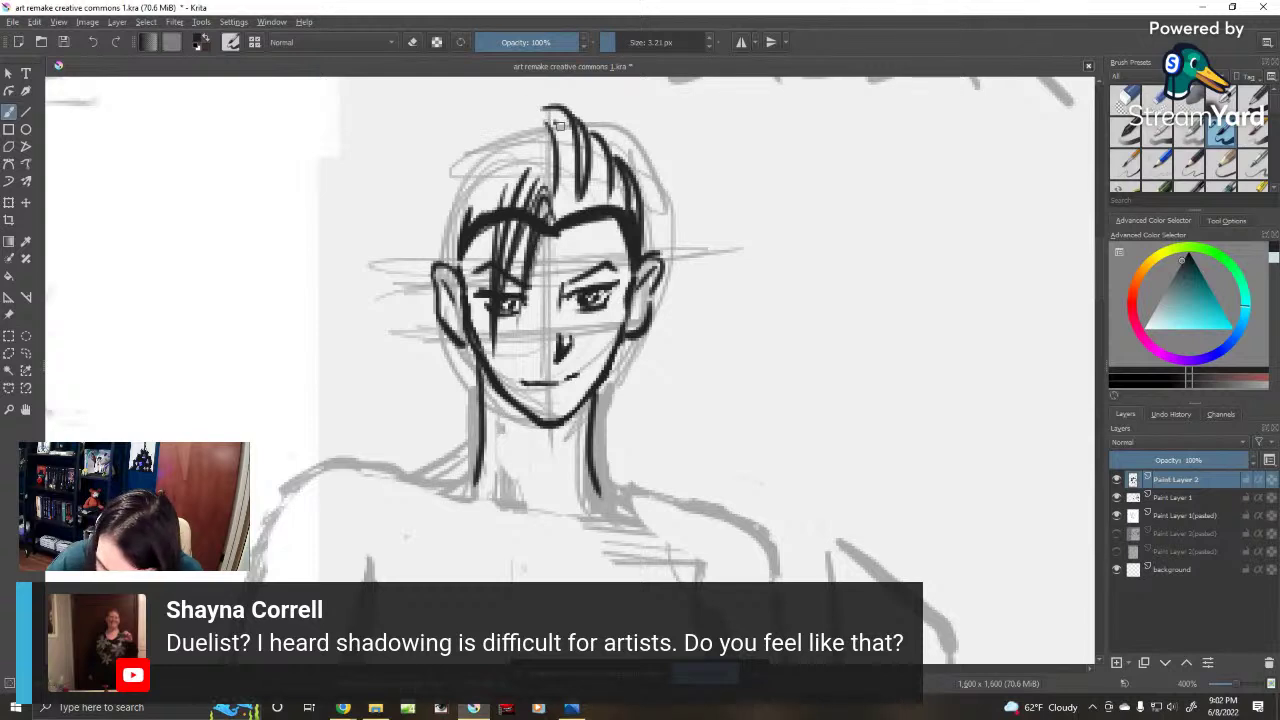
{"action": "mouse_move", "coordinate": [548, 117]}
{"action": "left_mouse_down"}
{"action": "mouse_move", "coordinate": [512, 133]}
{"action": "mouse_move", "coordinate": [515, 119]}
{"action": "mouse_move", "coordinate": [490, 169]}
{"action": "mouse_move", "coordinate": [484, 129]}
{"action": "mouse_move", "coordinate": [460, 200]}
{"action": "left_mouse_up"}
{"action": "mouse_move", "coordinate": [488, 129]}
{"action": "left_mouse_down"}
{"action": "mouse_move", "coordinate": [444, 220]}
{"action": "mouse_move", "coordinate": [475, 127]}
{"action": "mouse_move", "coordinate": [426, 280]}
{"action": "left_mouse_up"}
Step: Add short stray hairs below both ears and thin sideburn strands along both temples
{"action": "left_click_drag", "start_coordinate": [470, 332], "coordinate": [450, 364]}
{"action": "left_click_drag", "start_coordinate": [474, 356], "coordinate": [450, 386]}
{"action": "mouse_move", "coordinate": [474, 362]}
{"action": "left_mouse_down"}
{"action": "mouse_move", "coordinate": [456, 388]}
{"action": "mouse_move", "coordinate": [470, 398]}
{"action": "left_mouse_up"}
{"action": "left_click_drag", "start_coordinate": [604, 378], "coordinate": [622, 412]}
{"action": "left_click_drag", "start_coordinate": [612, 366], "coordinate": [630, 378]}
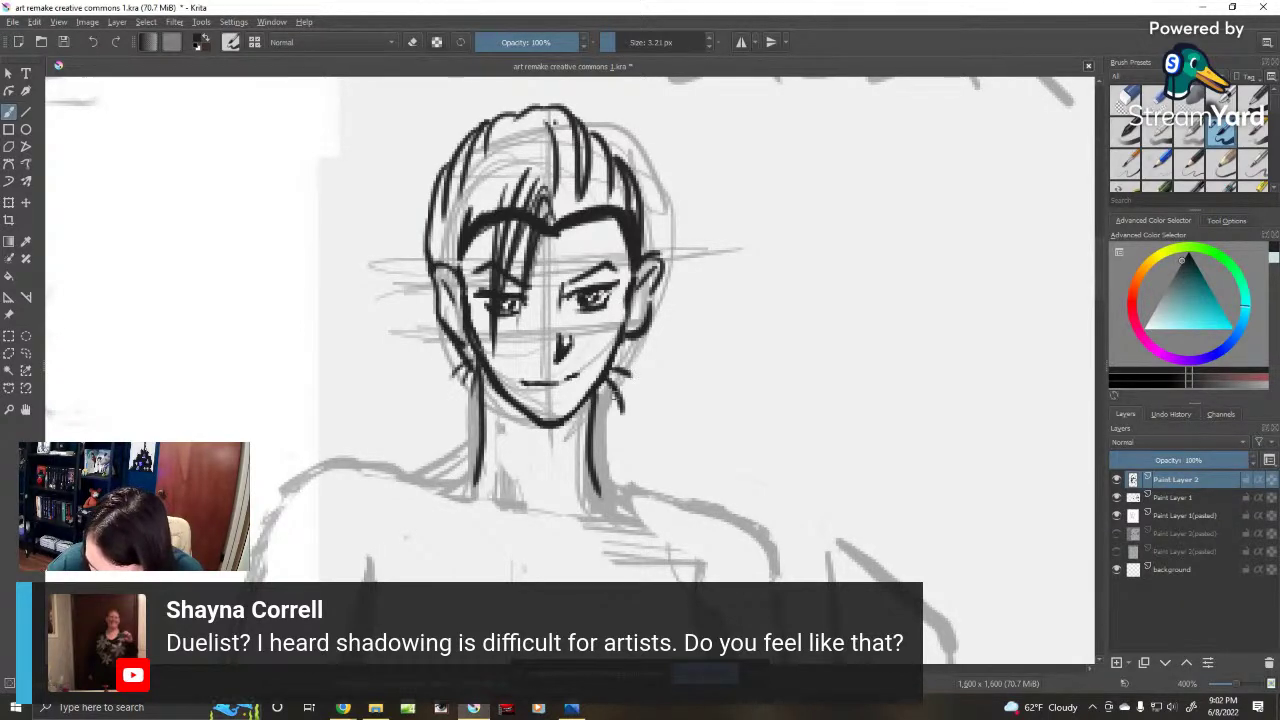
{"action": "left_click_drag", "start_coordinate": [462, 224], "coordinate": [460, 298]}
{"action": "left_click_drag", "start_coordinate": [464, 244], "coordinate": [472, 322]}
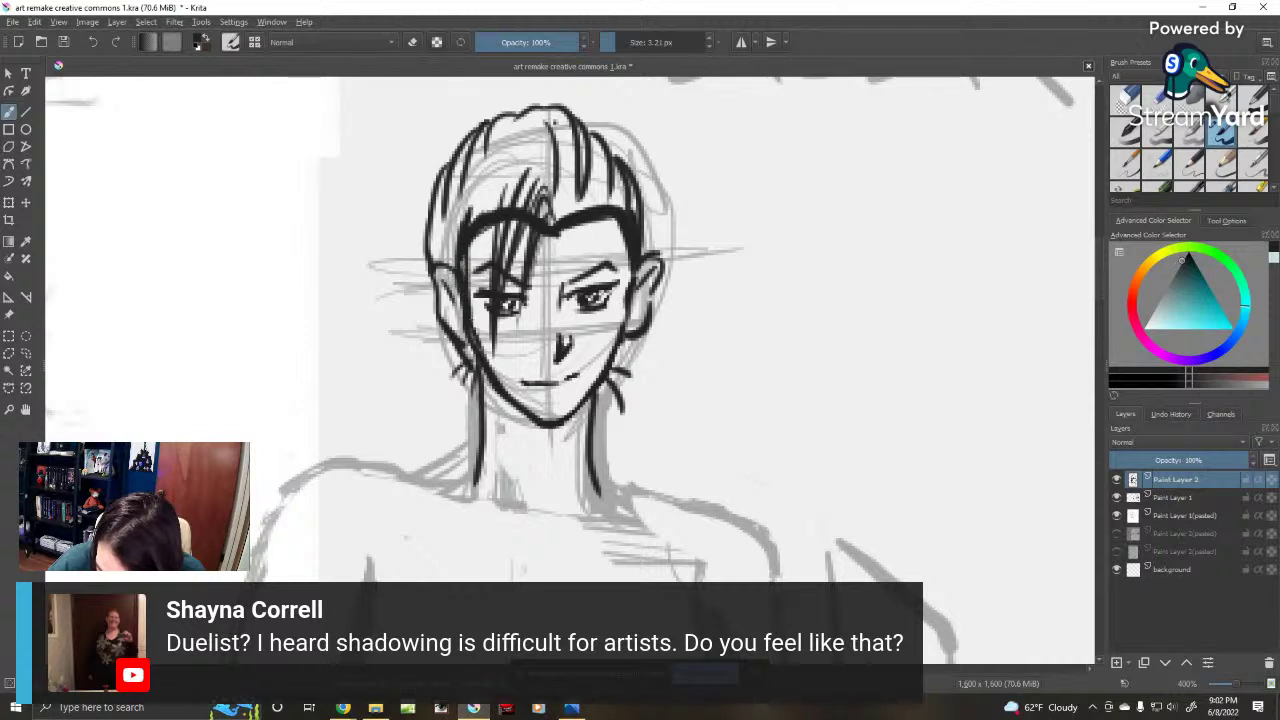
{"action": "left_click_drag", "start_coordinate": [625, 236], "coordinate": [630, 288]}
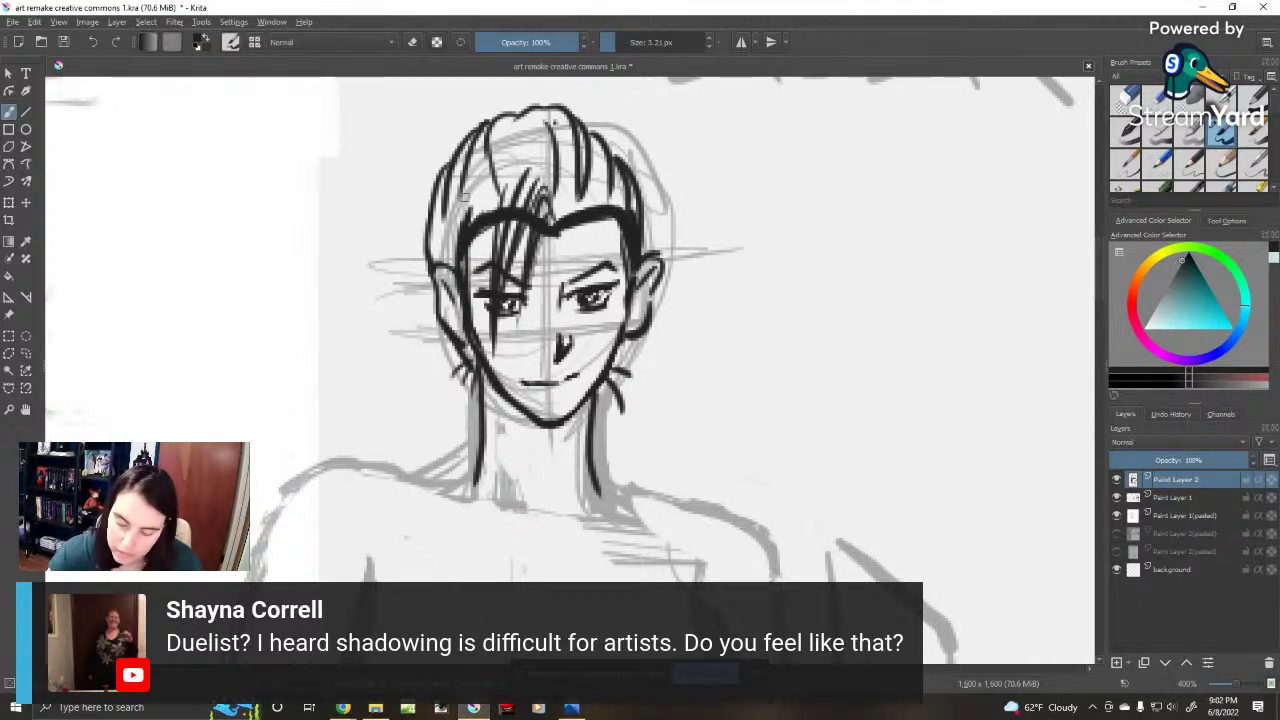
Step: Erase the thick hairline where it crosses the bangs
{"action": "key", "text": "e"}
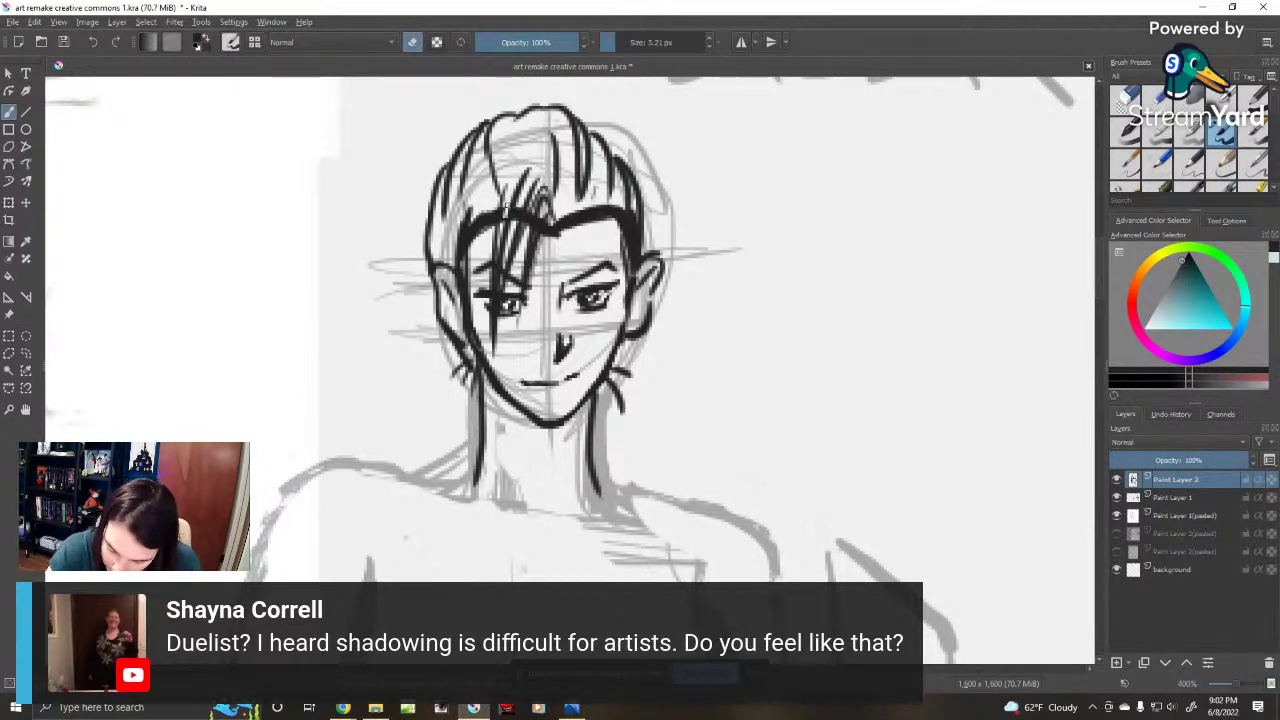
{"action": "mouse_move", "coordinate": [516, 226]}
{"action": "left_mouse_down"}
{"action": "mouse_move", "coordinate": [518, 198]}
{"action": "mouse_move", "coordinate": [530, 212]}
{"action": "mouse_move", "coordinate": [518, 226]}
{"action": "mouse_move", "coordinate": [534, 230]}
{"action": "left_mouse_up"}
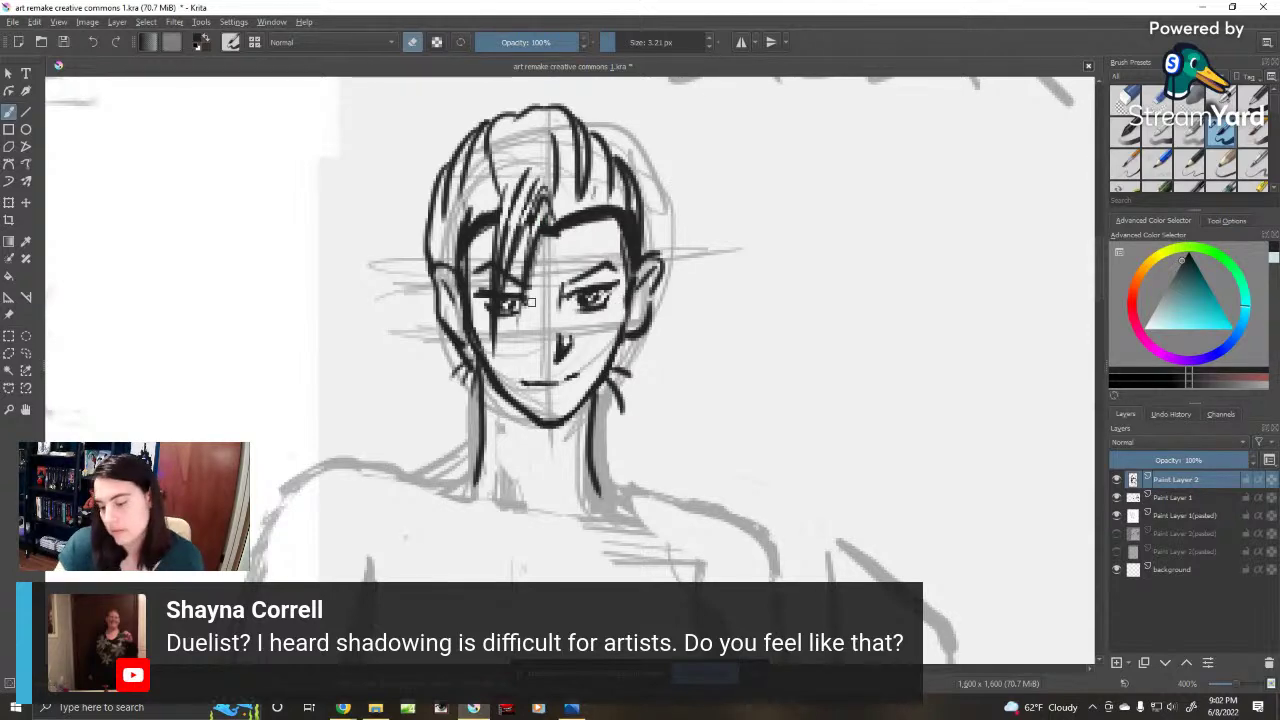
{"action": "key", "text": "e"}
Step: Examine the head and ponytail in the 2003 pencil drawing as reference for the new hair
{"action": "left_click_drag", "start_coordinate": [530, 350], "coordinate": [554, 425]}
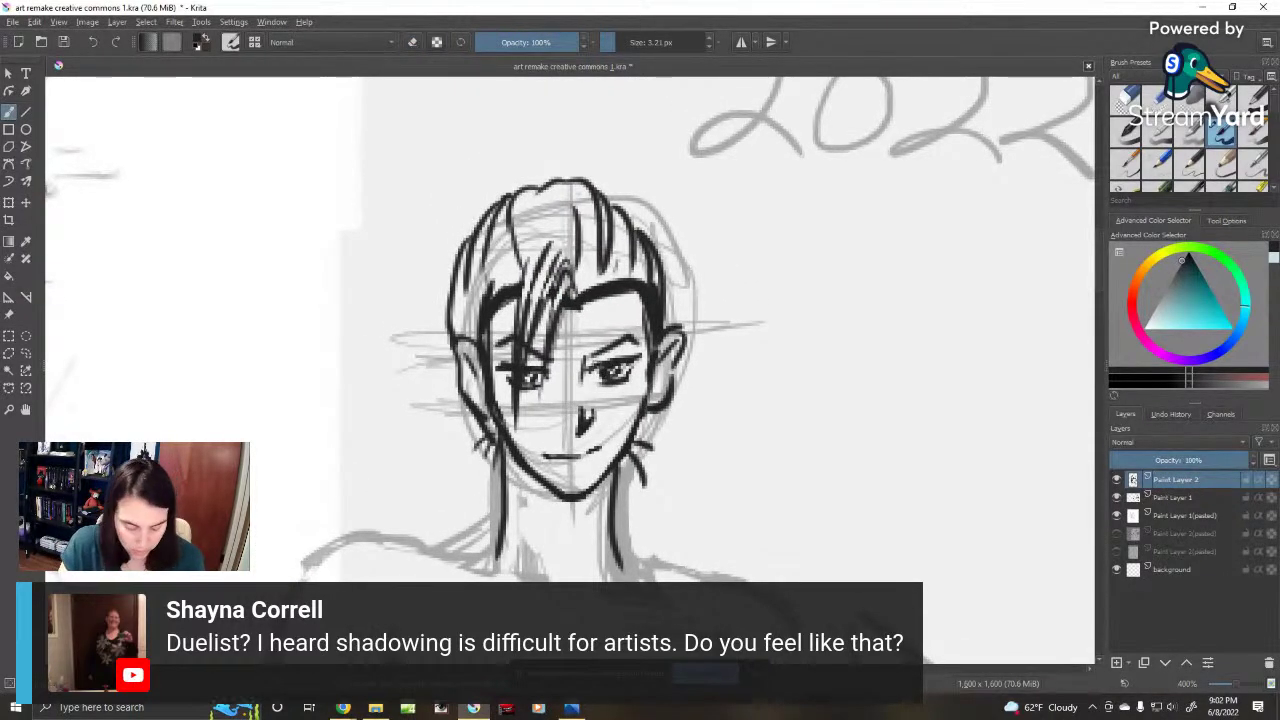
{"action": "left_click_drag", "start_coordinate": [388, 373], "coordinate": [652, 317]}
{"action": "left_click_drag", "start_coordinate": [346, 391], "coordinate": [940, 434]}
{"action": "left_click_drag", "start_coordinate": [458, 343], "coordinate": [838, 406]}
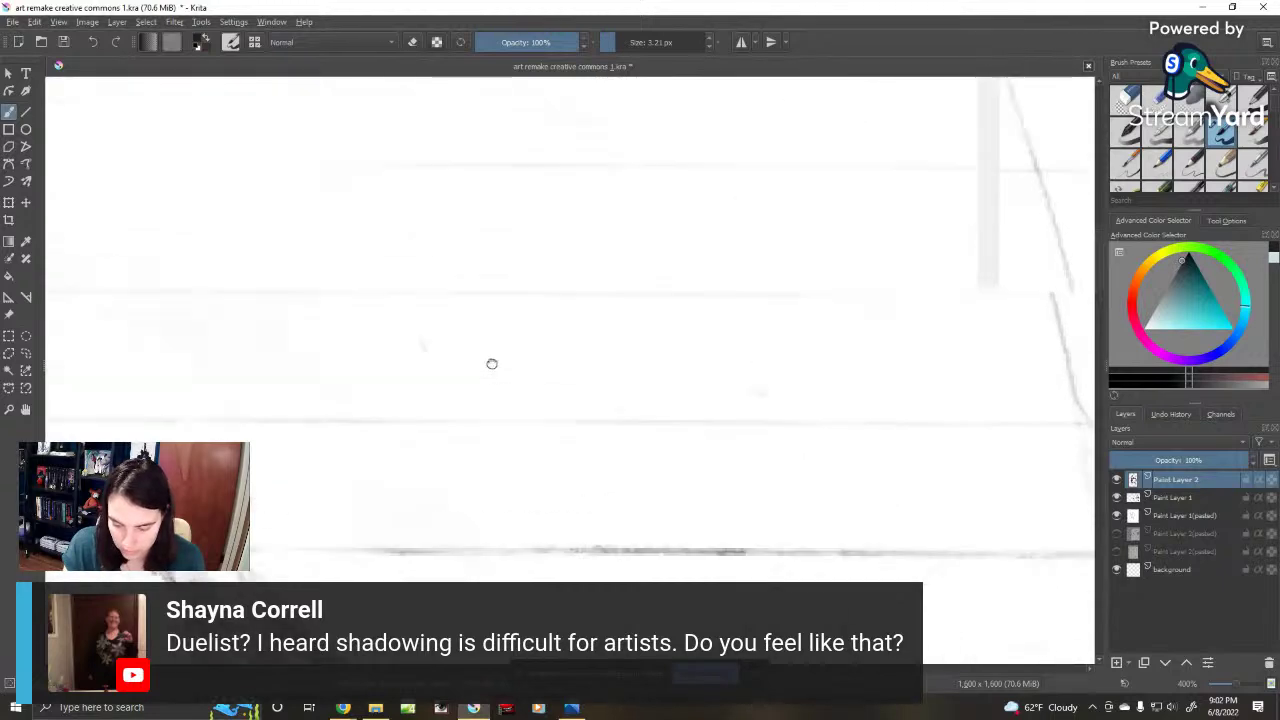
{"action": "left_click_drag", "start_coordinate": [330, 380], "coordinate": [857, 380]}
{"action": "left_click_drag", "start_coordinate": [504, 336], "coordinate": [746, 342]}
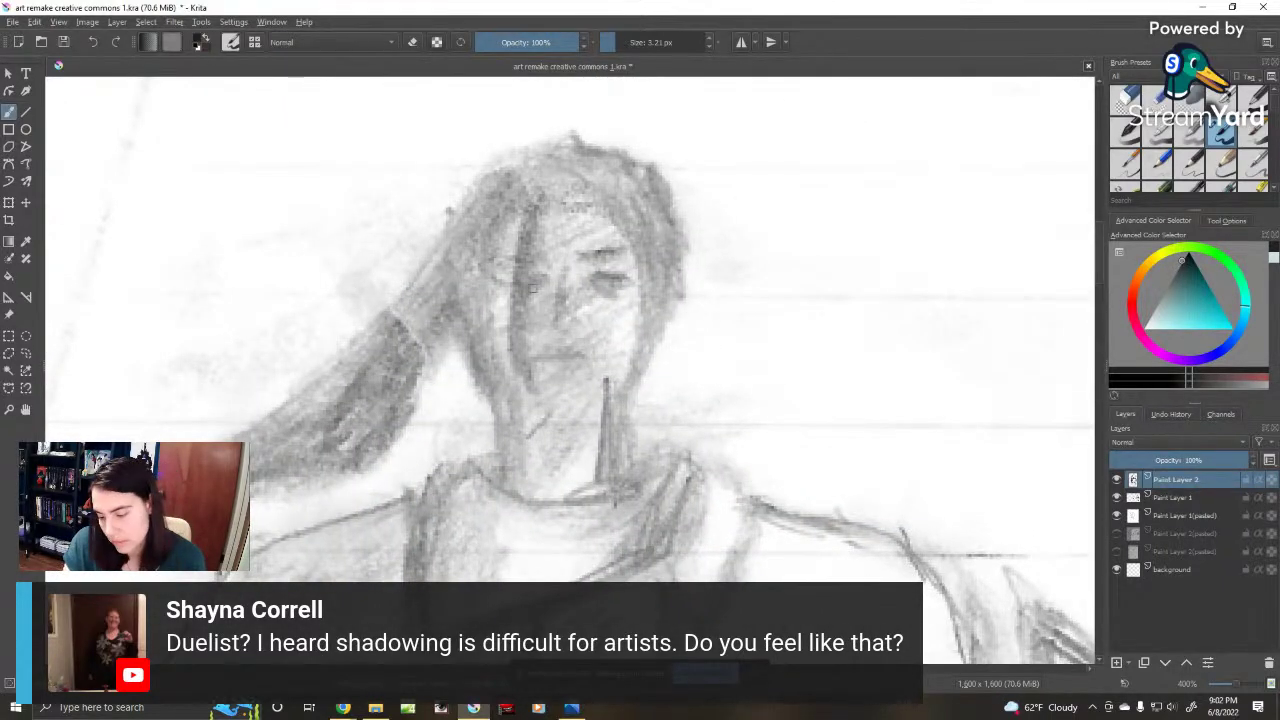
{"action": "left_click_drag", "start_coordinate": [855, 336], "coordinate": [662, 304]}
{"action": "left_click_drag", "start_coordinate": [906, 357], "coordinate": [662, 307]}
{"action": "mouse_move", "coordinate": [915, 323]}
{"action": "left_mouse_down"}
{"action": "mouse_move", "coordinate": [891, 337]}
{"action": "mouse_move", "coordinate": [668, 355]}
{"action": "left_mouse_up"}
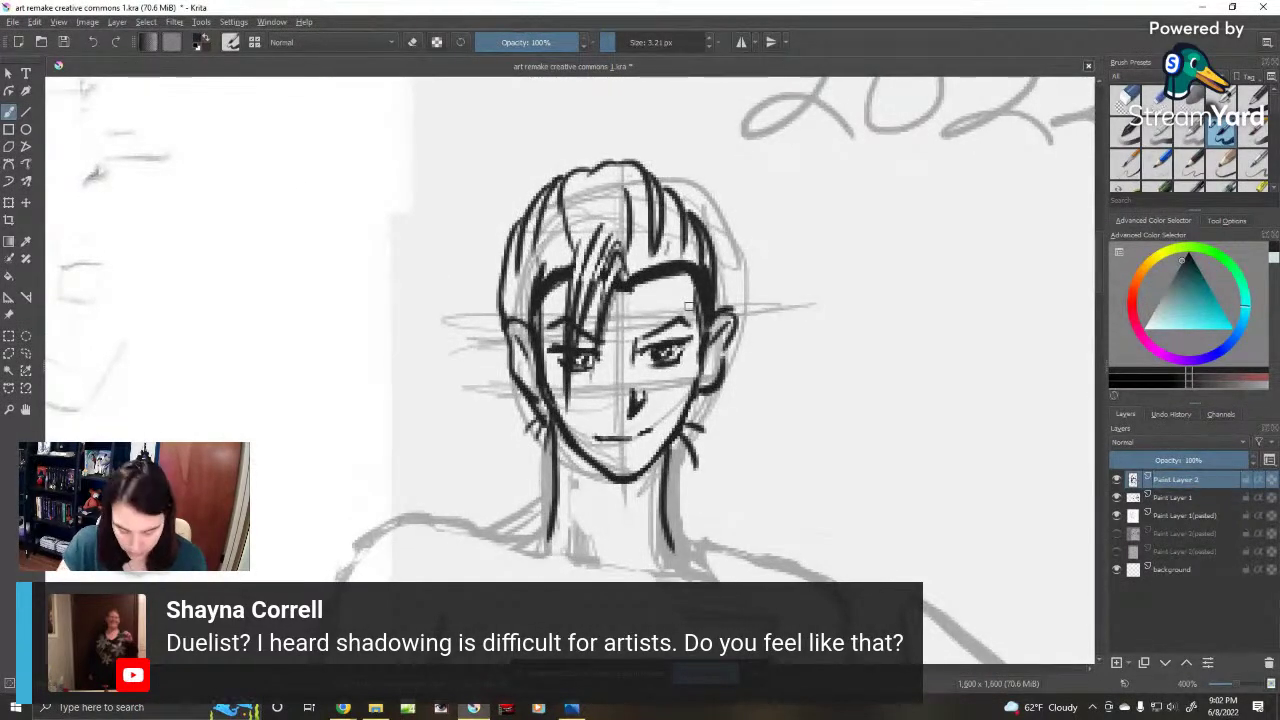
Step: Draw a long ponytail sweeping from the crown down past the left-hand side of the head, with layered strands ending in tapered tips
{"action": "mouse_move", "coordinate": [618, 161]}
{"action": "left_mouse_down"}
{"action": "mouse_move", "coordinate": [456, 182]}
{"action": "mouse_move", "coordinate": [343, 273]}
{"action": "mouse_move", "coordinate": [588, 173]}
{"action": "mouse_move", "coordinate": [319, 343]}
{"action": "left_mouse_up"}
{"action": "left_click_drag", "start_coordinate": [552, 180], "coordinate": [294, 383]}
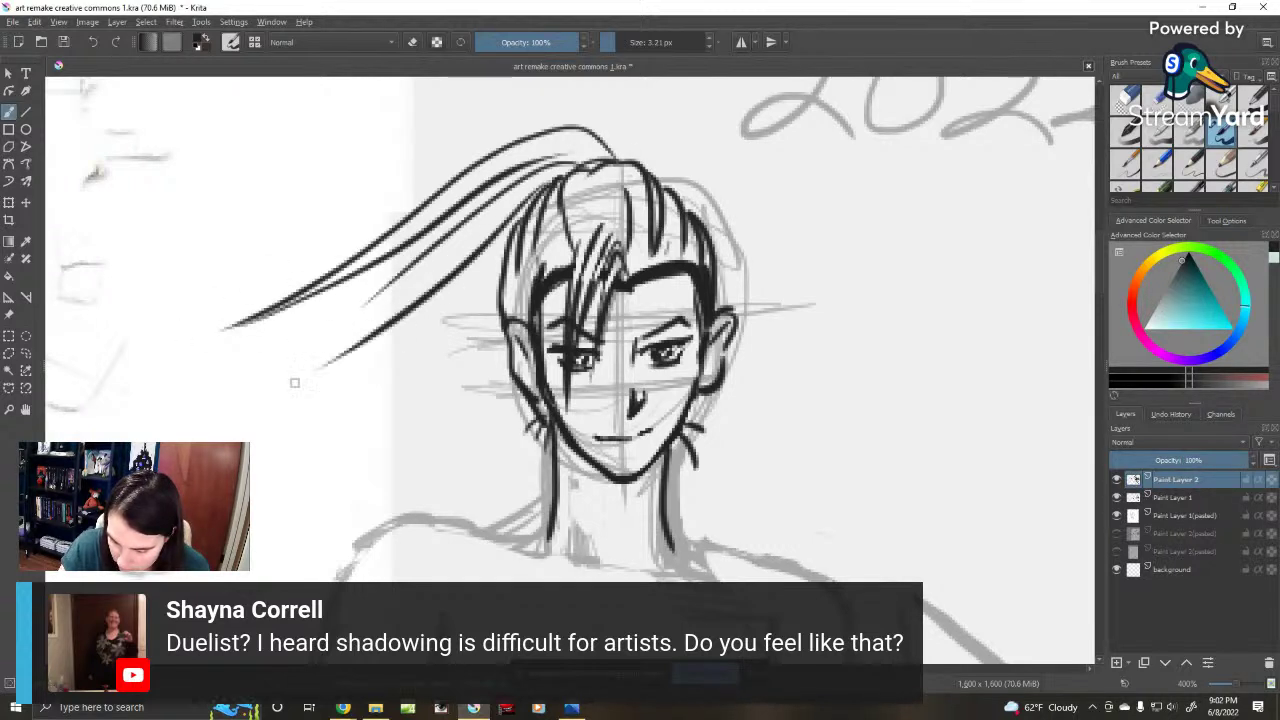
{"action": "left_click_drag", "start_coordinate": [528, 208], "coordinate": [250, 452]}
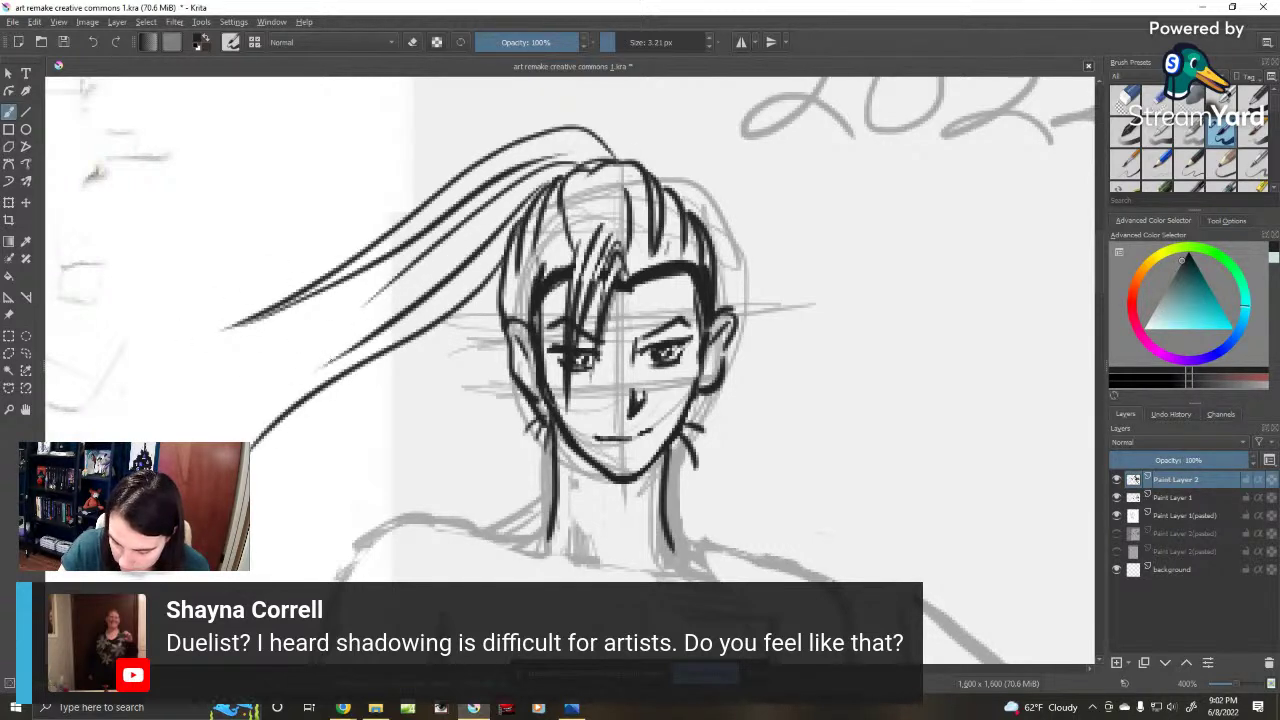
{"action": "left_click_drag", "start_coordinate": [334, 358], "coordinate": [246, 444]}
{"action": "left_click_drag", "start_coordinate": [420, 239], "coordinate": [226, 440]}
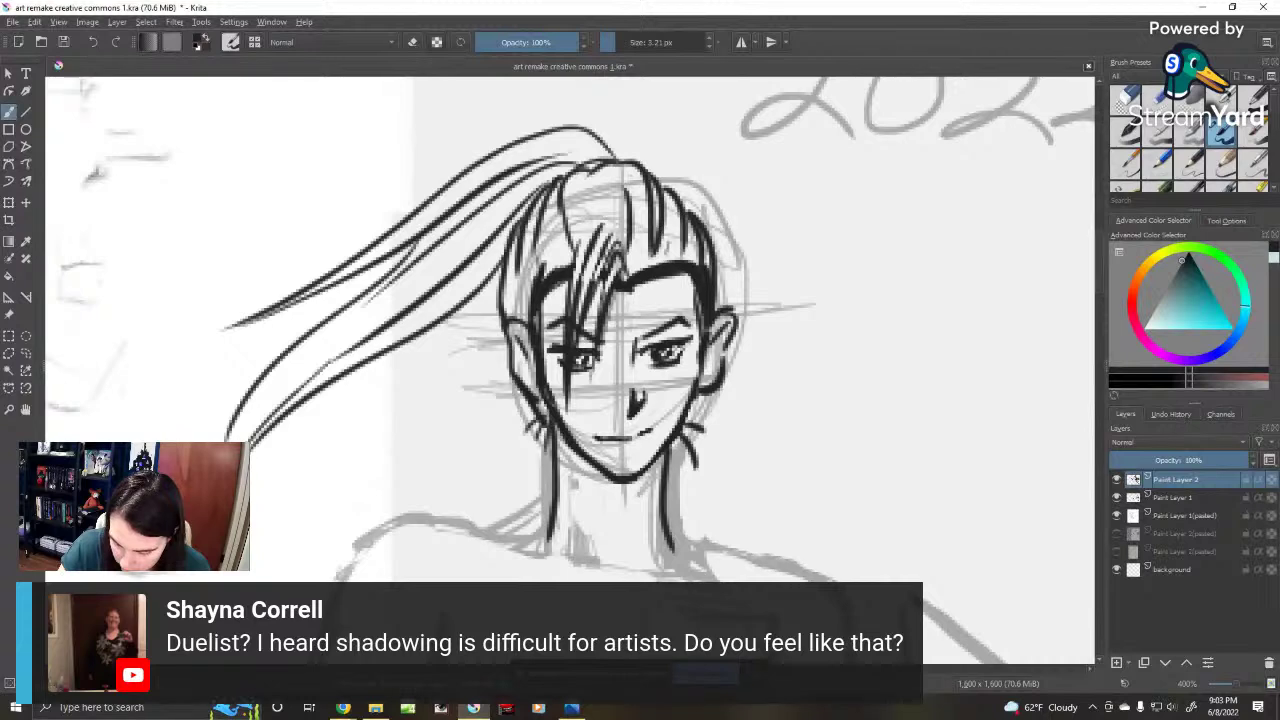
{"action": "left_click_drag", "start_coordinate": [360, 306], "coordinate": [230, 442]}
{"action": "left_click_drag", "start_coordinate": [506, 262], "coordinate": [316, 462]}
{"action": "left_click_drag", "start_coordinate": [402, 344], "coordinate": [332, 442]}
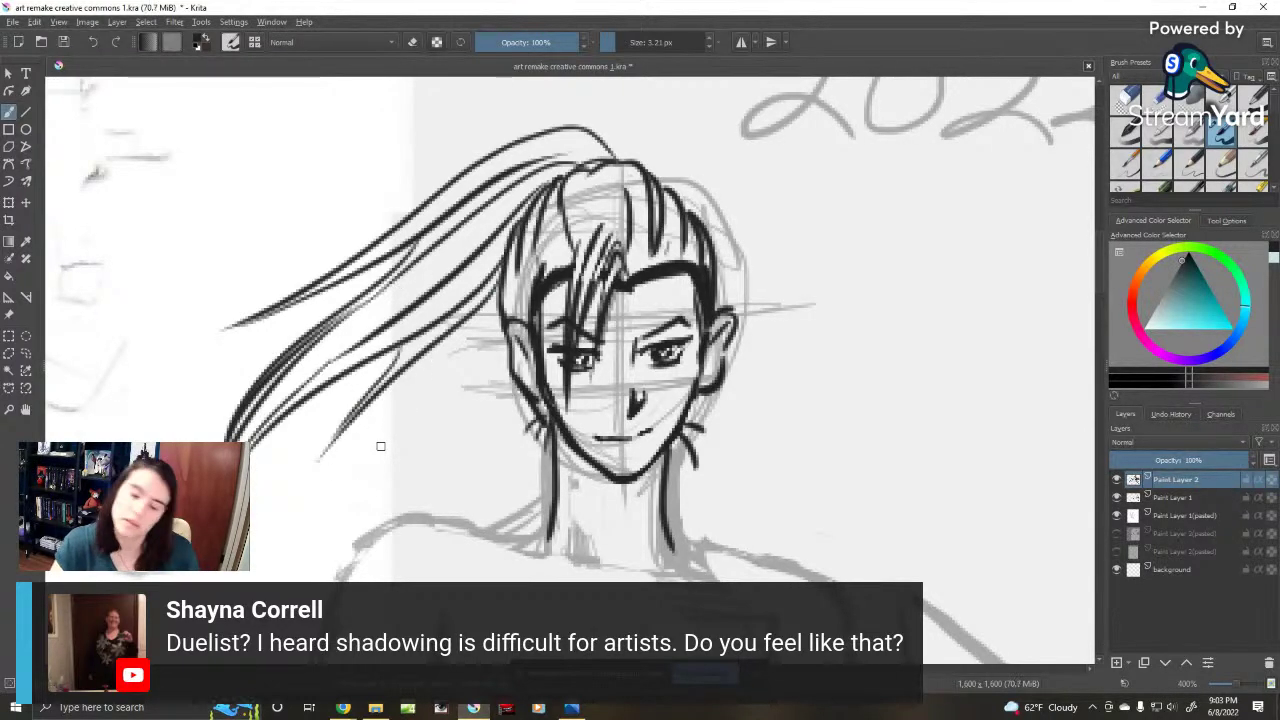
{"action": "left_click_drag", "start_coordinate": [737, 479], "coordinate": [609, 331]}
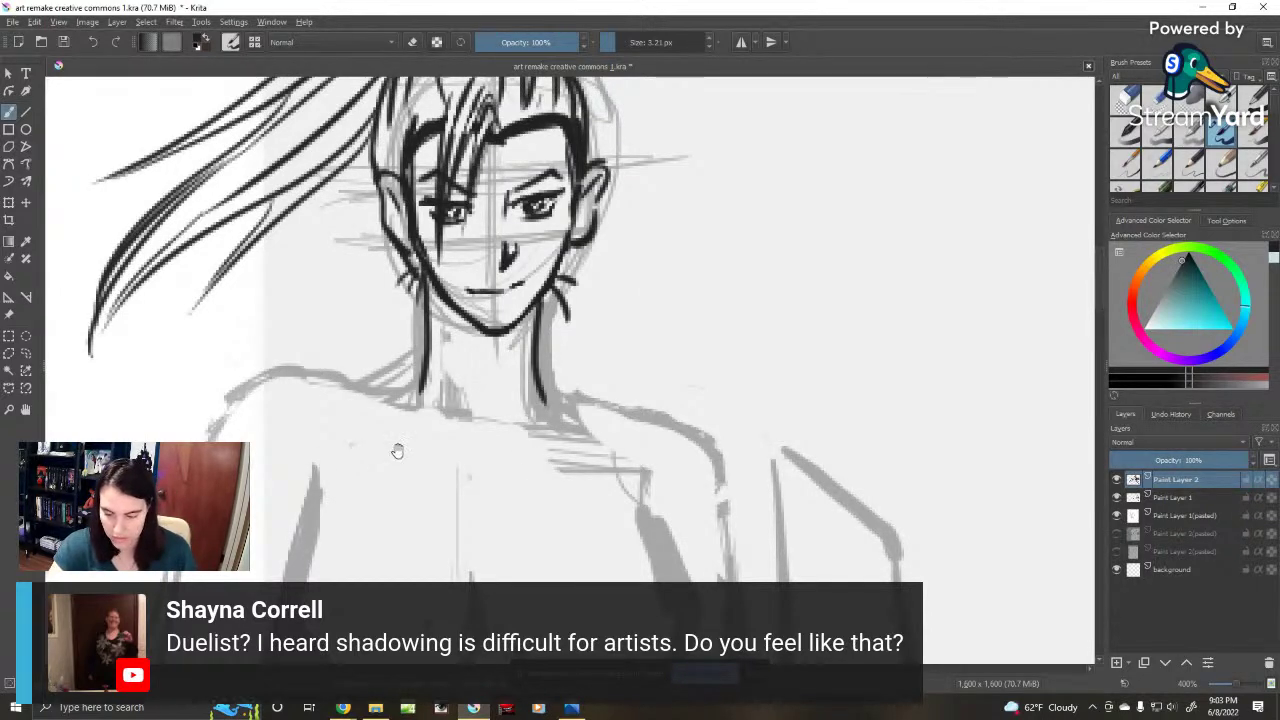
Step: Examine the coat and neckwear in the 2003 pencil drawing beside the 2022 sketch as reference for the new clothing
{"action": "left_click_drag", "start_coordinate": [398, 451], "coordinate": [519, 458]}
{"action": "scroll", "coordinate": [548, 395], "scroll_direction": "down", "scroll_amount": 5}
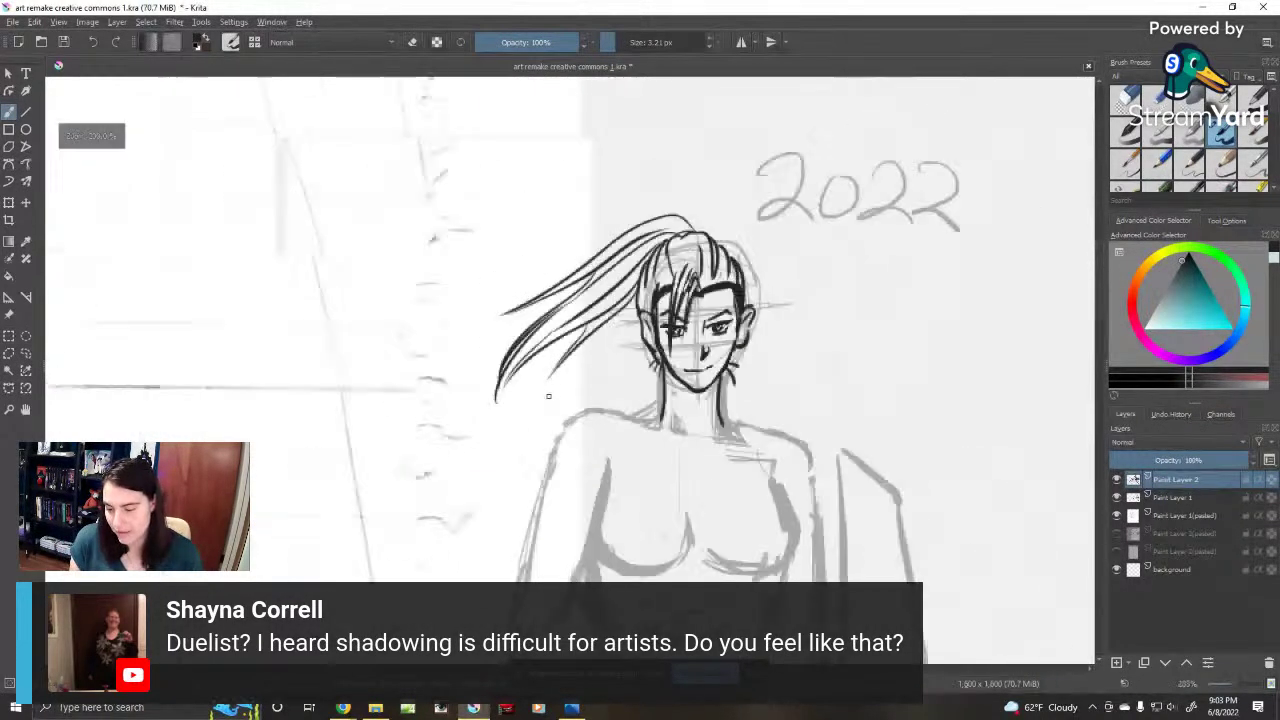
{"action": "scroll", "coordinate": [519, 416], "scroll_direction": "up", "scroll_amount": 2}
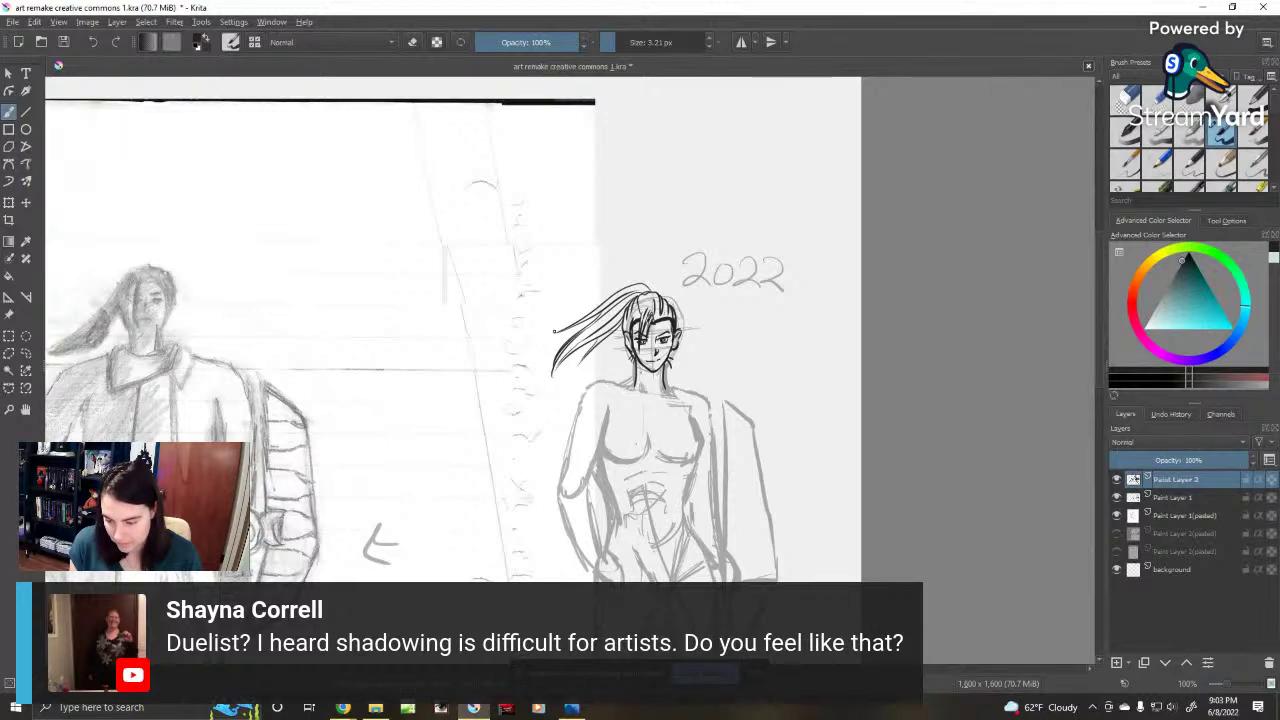
{"action": "mouse_move", "coordinate": [505, 415]}
{"action": "left_mouse_down"}
{"action": "mouse_move", "coordinate": [543, 323]}
{"action": "mouse_move", "coordinate": [616, 258]}
{"action": "left_mouse_up"}
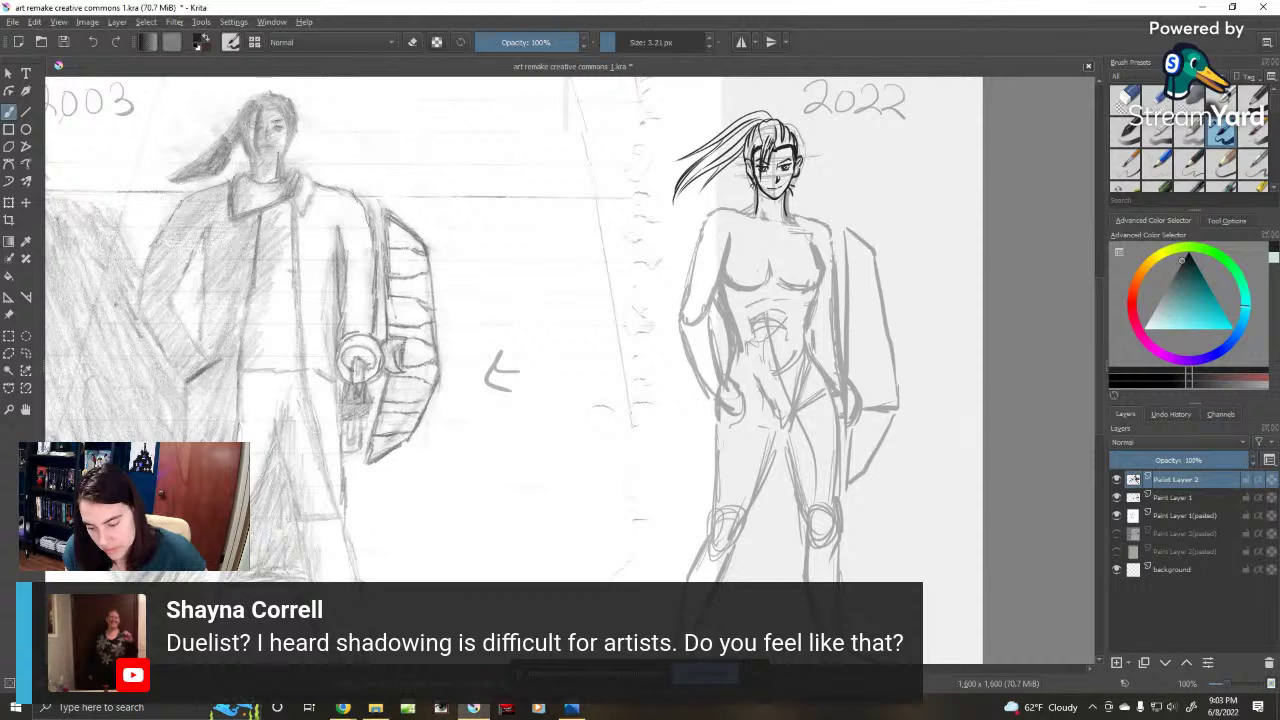
{"action": "scroll", "coordinate": [293, 531], "scroll_direction": "down", "scroll_amount": 2}
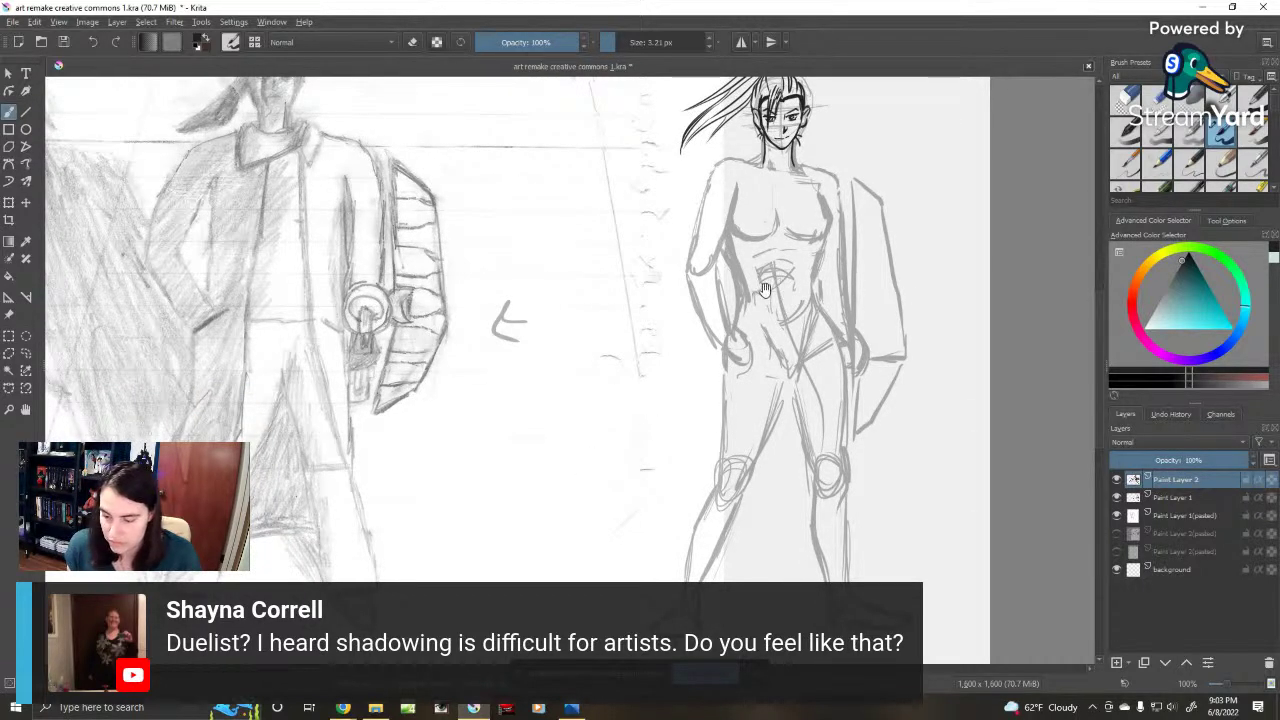
{"action": "scroll", "coordinate": [690, 318], "scroll_direction": "right", "scroll_amount": 2}
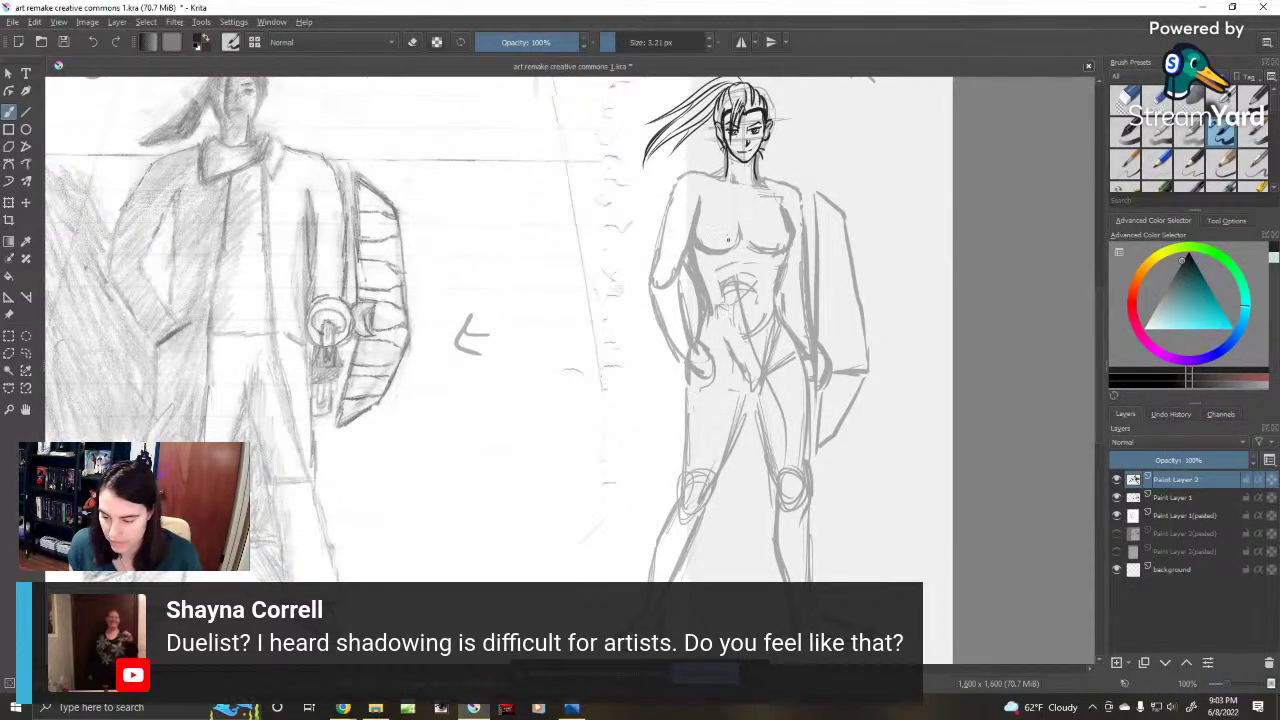
{"action": "scroll", "coordinate": [740, 238], "scroll_direction": "up", "scroll_amount": 5}
{"action": "left_click_drag", "start_coordinate": [760, 90], "coordinate": [692, 485]}
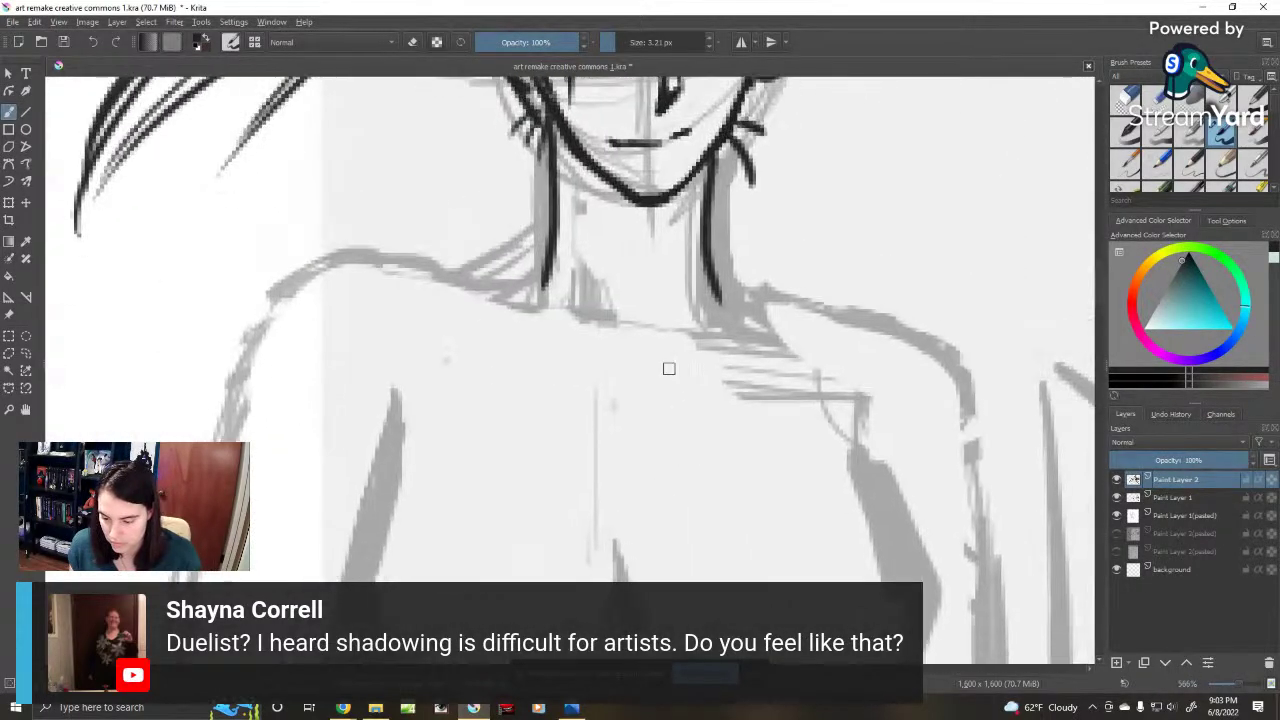
Step: Draw a draped scarf around the neck with folded upper corners, a pointed lower tip and curved fold lines
{"action": "left_click_drag", "start_coordinate": [669, 368], "coordinate": [645, 466]}
{"action": "key", "text": "e"}
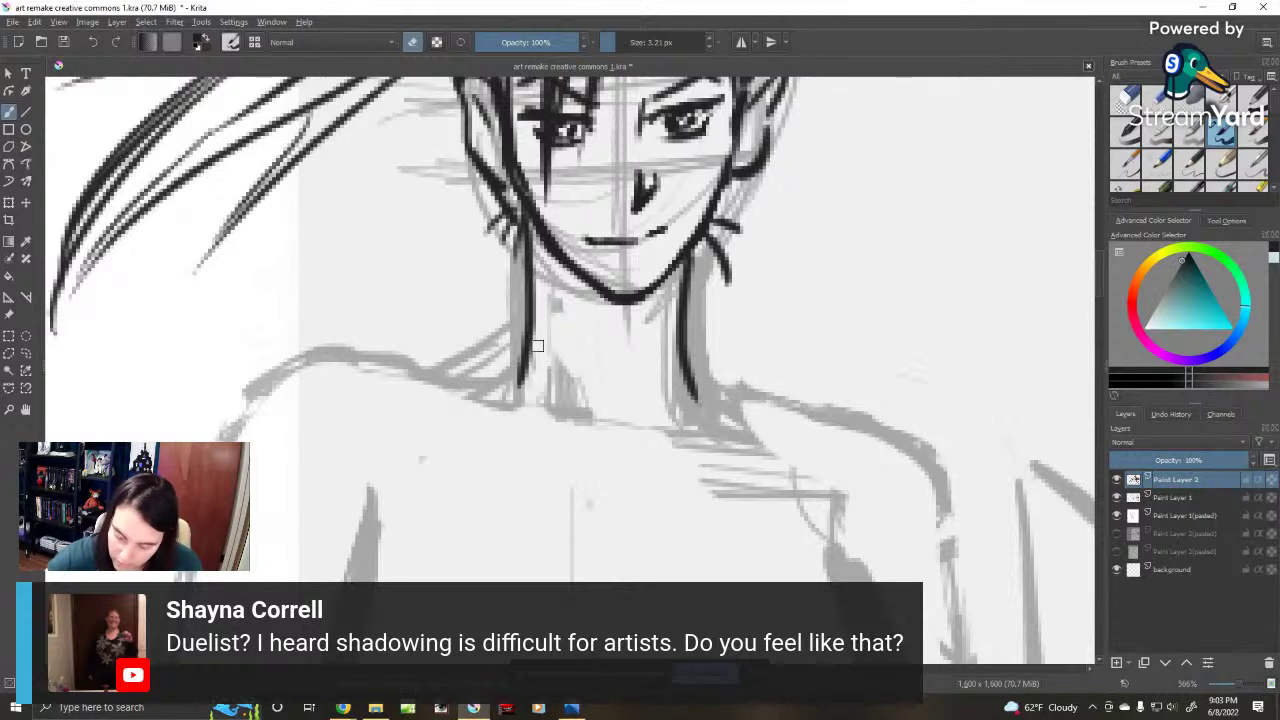
{"action": "key", "text": "e"}
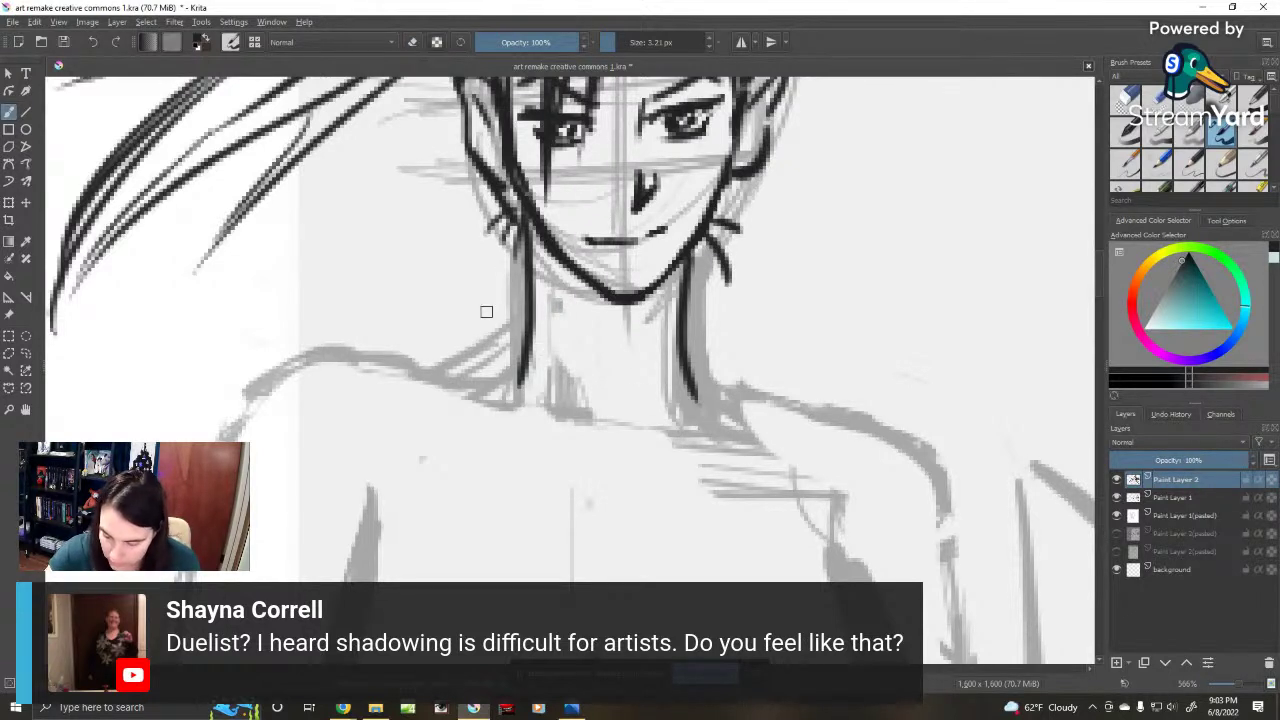
{"action": "mouse_move", "coordinate": [481, 306]}
{"action": "left_mouse_down"}
{"action": "mouse_move", "coordinate": [709, 399]}
{"action": "mouse_move", "coordinate": [752, 378]}
{"action": "left_mouse_up"}
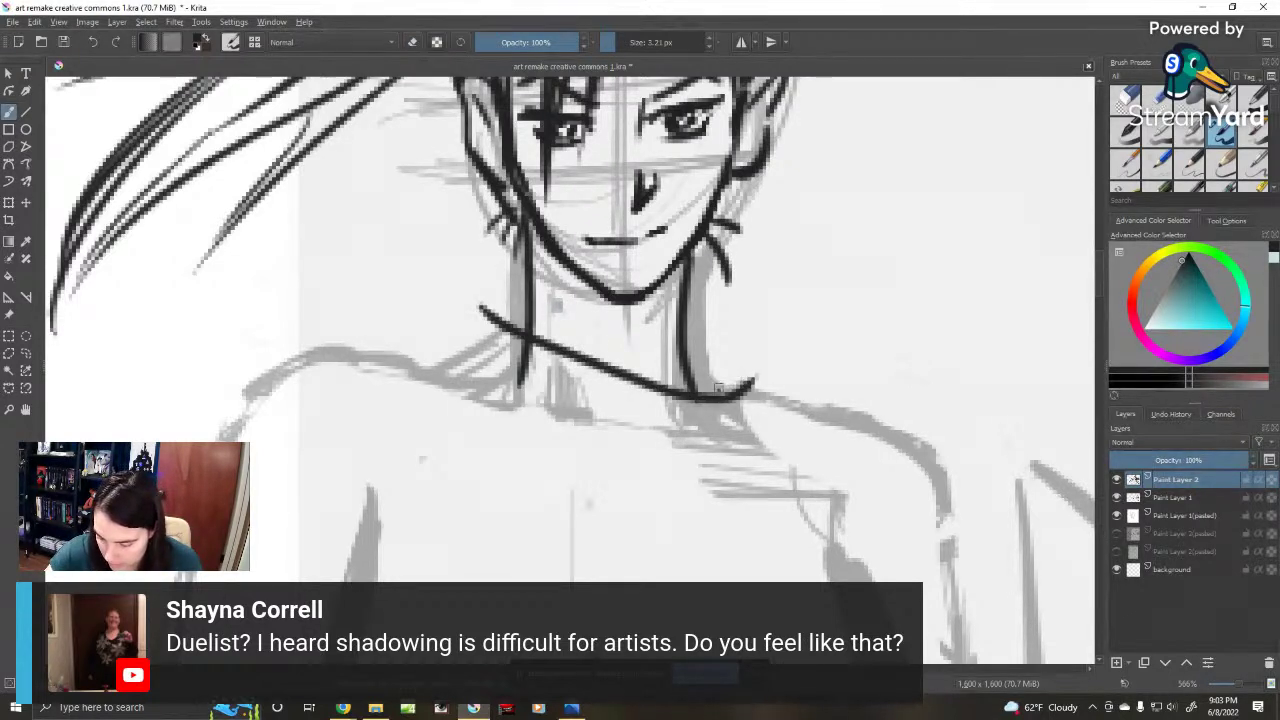
{"action": "mouse_move", "coordinate": [687, 317]}
{"action": "left_mouse_down"}
{"action": "mouse_move", "coordinate": [760, 355]}
{"action": "mouse_move", "coordinate": [772, 403]}
{"action": "mouse_move", "coordinate": [728, 466]}
{"action": "left_mouse_up"}
{"action": "mouse_move", "coordinate": [528, 298]}
{"action": "left_mouse_down"}
{"action": "mouse_move", "coordinate": [470, 286]}
{"action": "mouse_move", "coordinate": [462, 308]}
{"action": "mouse_move", "coordinate": [522, 393]}
{"action": "mouse_move", "coordinate": [598, 448]}
{"action": "left_mouse_up"}
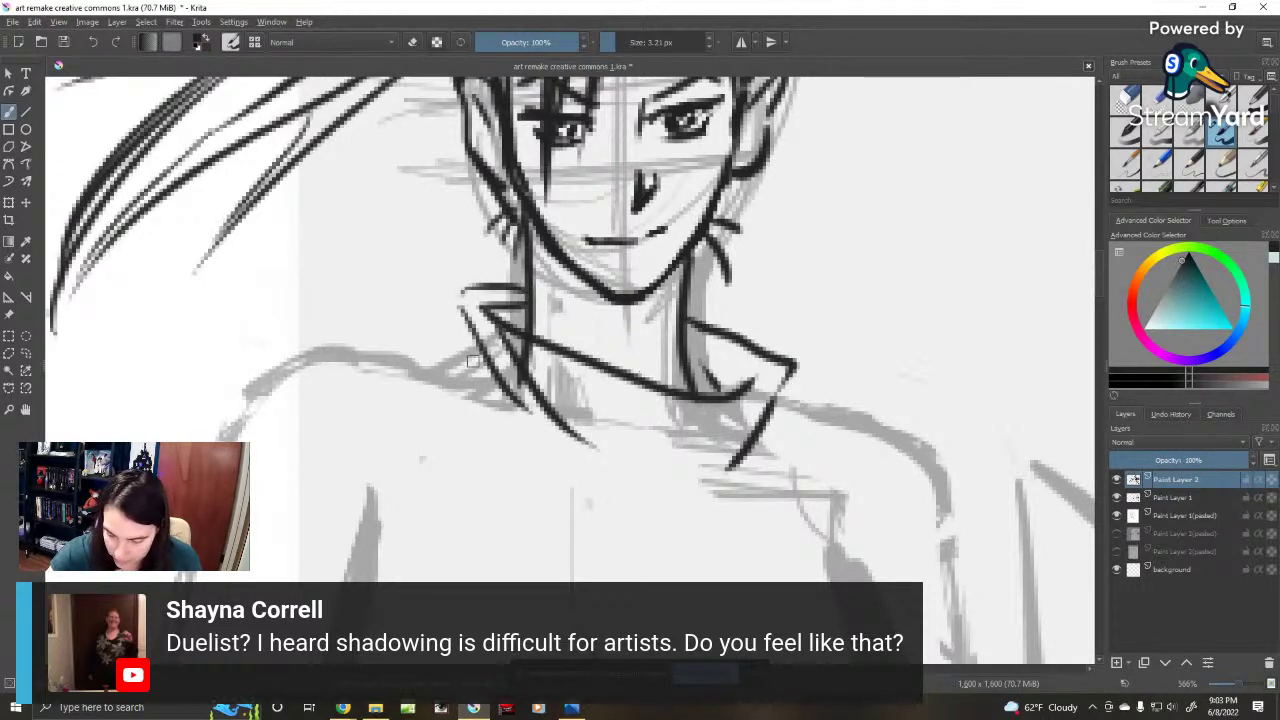
{"action": "mouse_move", "coordinate": [470, 288]}
{"action": "left_mouse_down"}
{"action": "mouse_move", "coordinate": [446, 332]}
{"action": "mouse_move", "coordinate": [514, 456]}
{"action": "left_mouse_up"}
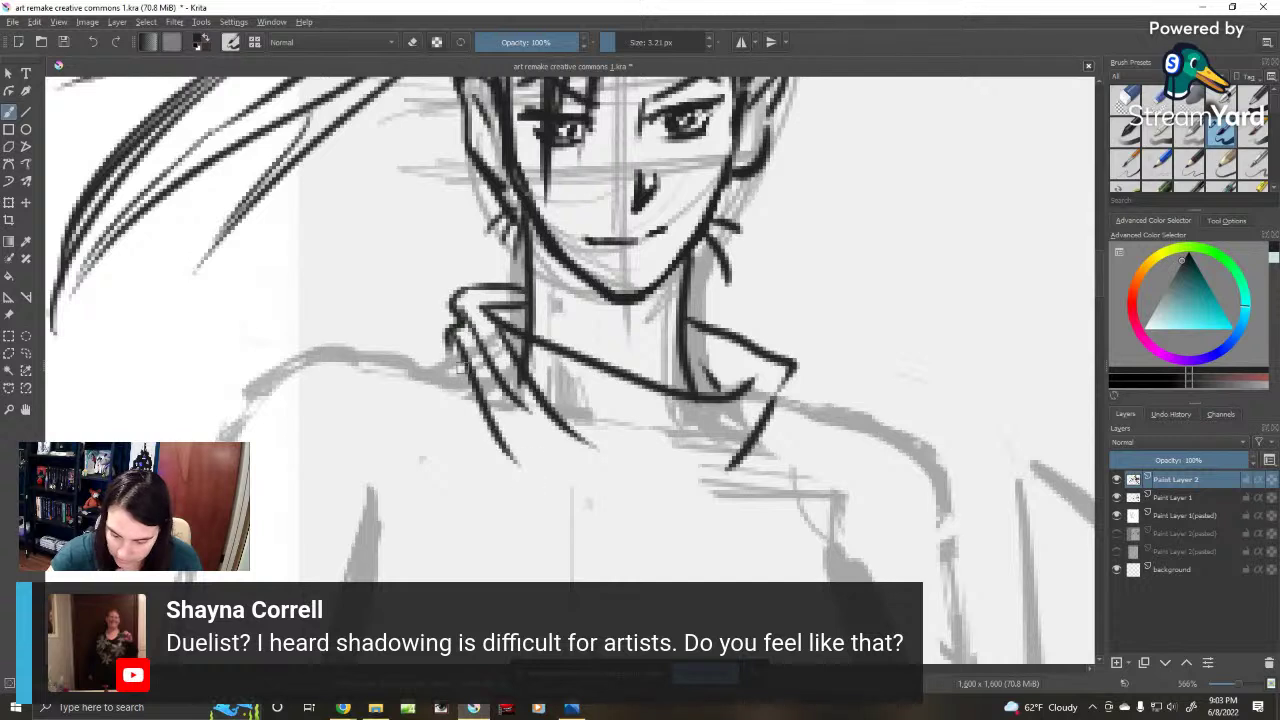
{"action": "mouse_move", "coordinate": [452, 352]}
{"action": "left_mouse_down"}
{"action": "mouse_move", "coordinate": [525, 496]}
{"action": "mouse_move", "coordinate": [650, 574]}
{"action": "left_mouse_up"}
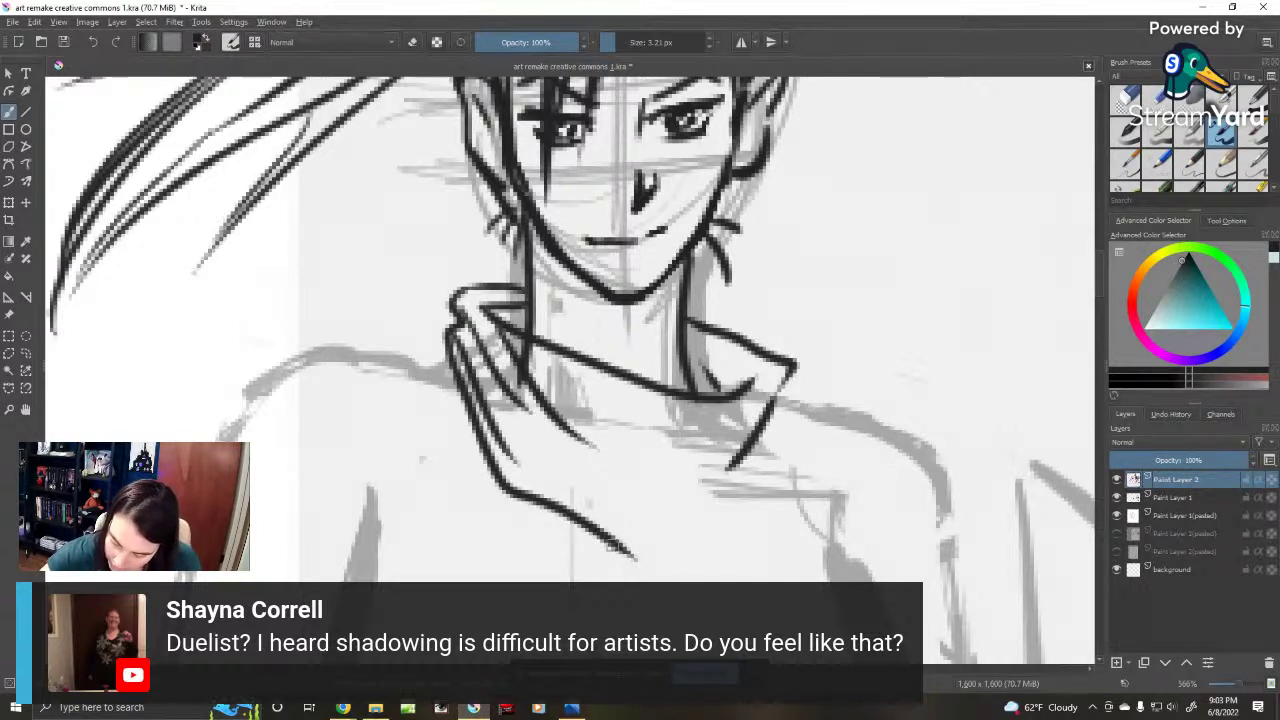
{"action": "mouse_move", "coordinate": [606, 536]}
{"action": "left_mouse_down"}
{"action": "mouse_move", "coordinate": [782, 454]}
{"action": "mouse_move", "coordinate": [787, 392]}
{"action": "mouse_move", "coordinate": [784, 437]}
{"action": "mouse_move", "coordinate": [754, 480]}
{"action": "mouse_move", "coordinate": [592, 516]}
{"action": "left_mouse_up"}
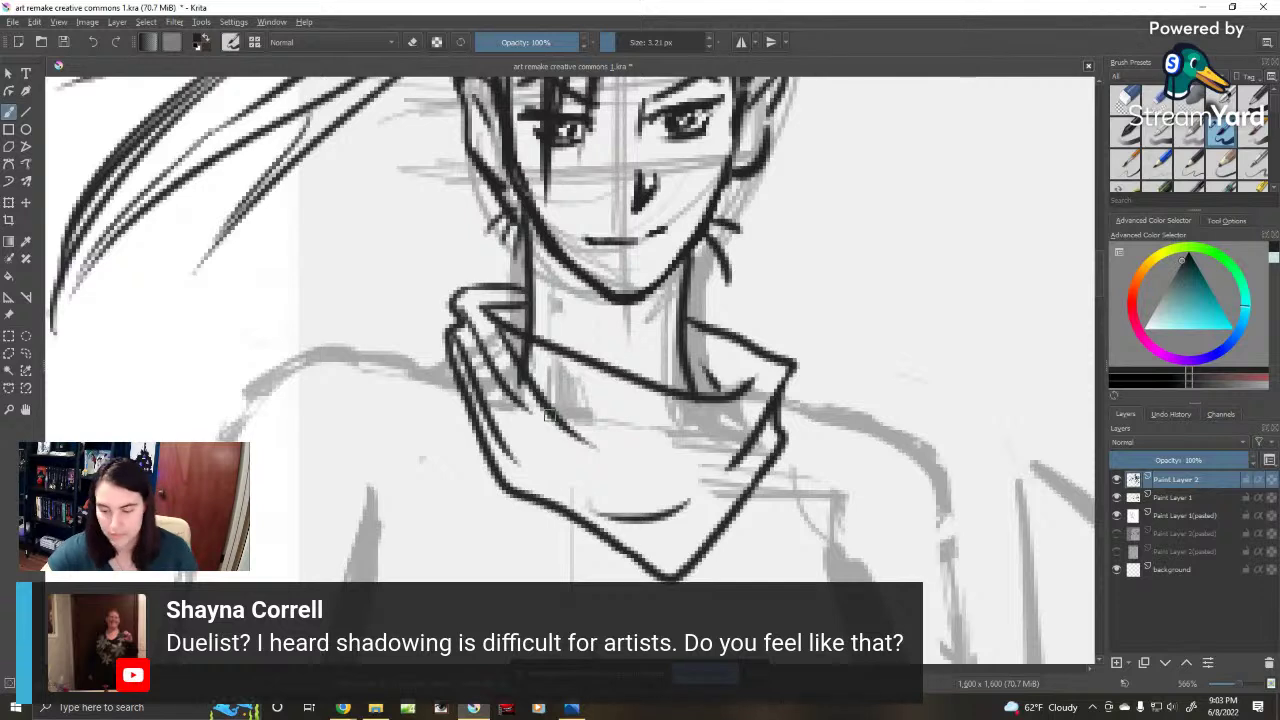
Step: Erase the end of the left-hand neck line where it crosses the scarf
{"action": "key", "text": "e"}
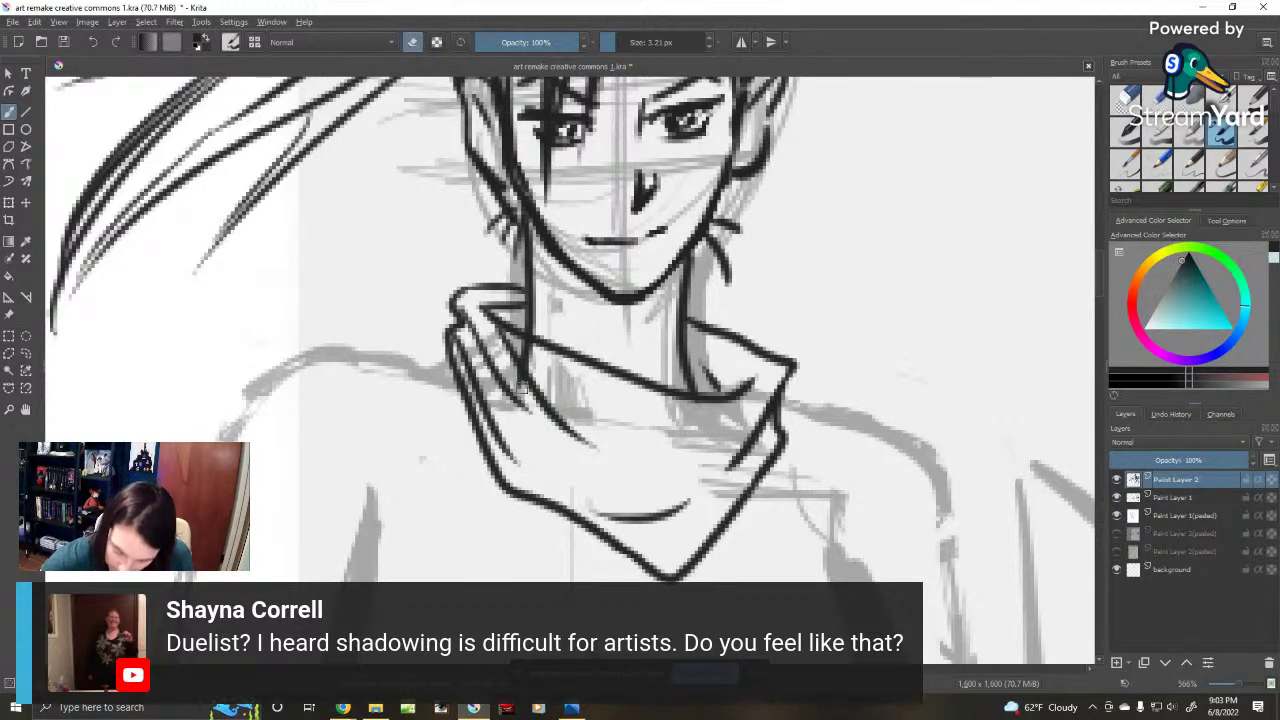
{"action": "mouse_move", "coordinate": [510, 373]}
{"action": "left_mouse_down"}
{"action": "mouse_move", "coordinate": [519, 383]}
{"action": "mouse_move", "coordinate": [530, 350]}
{"action": "mouse_move", "coordinate": [538, 371]}
{"action": "left_mouse_up"}
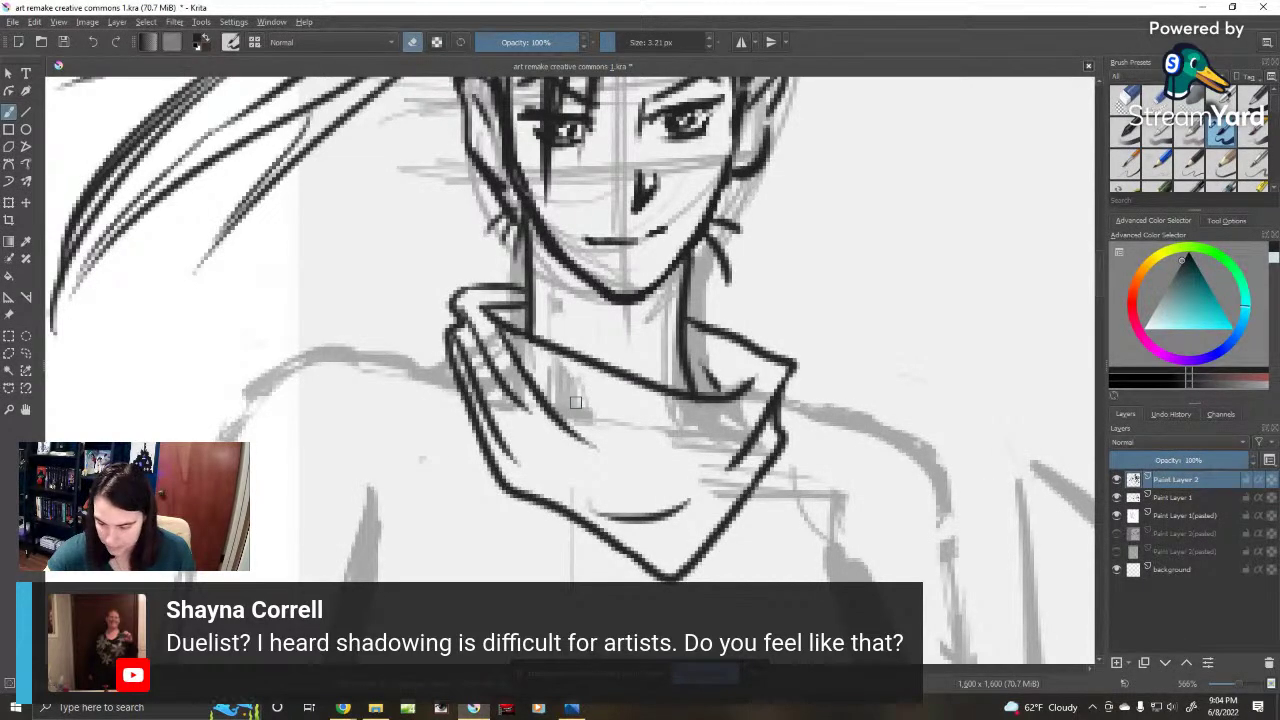
{"action": "key", "text": "e"}
Step: Draw the coat's left-hand shoulder with a fold line, the armhole seam and the sleeve's outer edge
{"action": "mouse_move", "coordinate": [648, 470]}
{"action": "left_mouse_down"}
{"action": "mouse_move", "coordinate": [666, 277]}
{"action": "mouse_move", "coordinate": [843, 306]}
{"action": "left_mouse_up"}
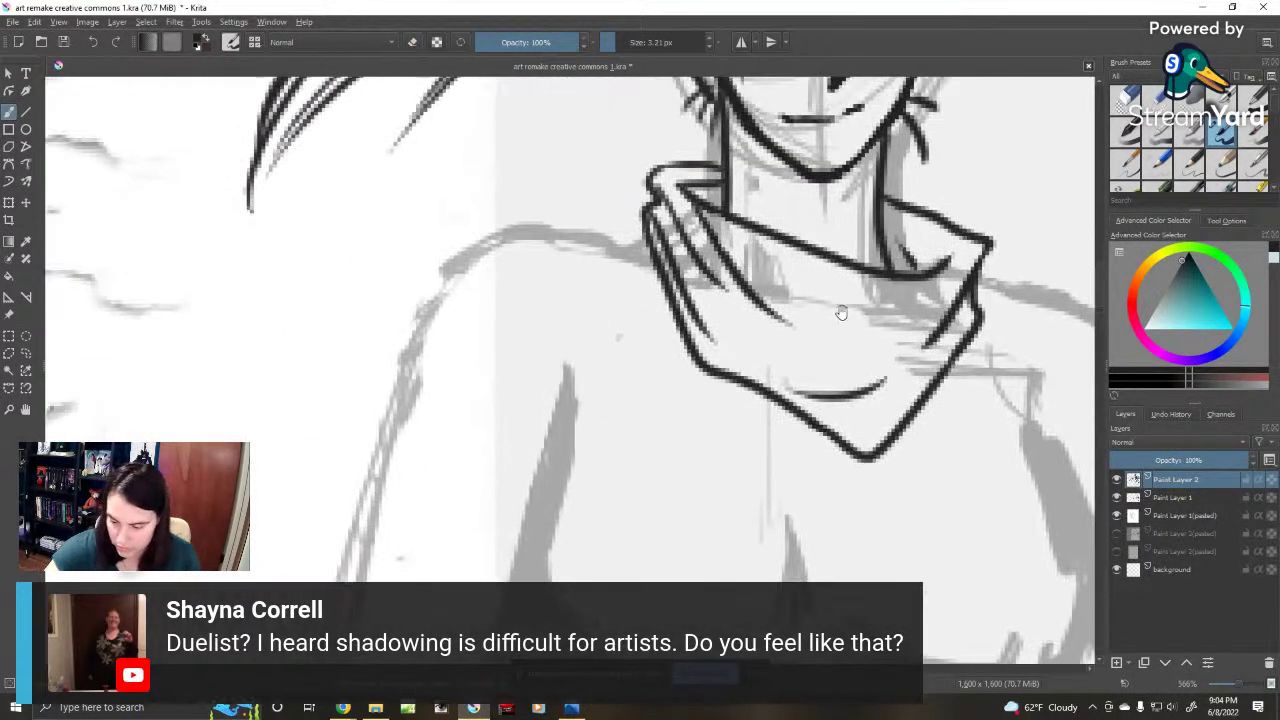
{"action": "mouse_move", "coordinate": [638, 222]}
{"action": "left_mouse_down"}
{"action": "mouse_move", "coordinate": [485, 226]}
{"action": "mouse_move", "coordinate": [598, 268]}
{"action": "left_mouse_up"}
{"action": "mouse_move", "coordinate": [452, 222]}
{"action": "left_mouse_down"}
{"action": "mouse_move", "coordinate": [406, 236]}
{"action": "mouse_move", "coordinate": [395, 325]}
{"action": "left_mouse_up"}
{"action": "mouse_move", "coordinate": [410, 232]}
{"action": "left_mouse_down"}
{"action": "mouse_move", "coordinate": [529, 323]}
{"action": "mouse_move", "coordinate": [532, 510]}
{"action": "left_mouse_up"}
{"action": "left_click_drag", "start_coordinate": [404, 296], "coordinate": [330, 588]}
Step: Draw the coat's right-hand shoulder from the scarf to a squared corner, with the armhole seam slanting inward below it
{"action": "left_click_drag", "start_coordinate": [919, 512], "coordinate": [549, 447]}
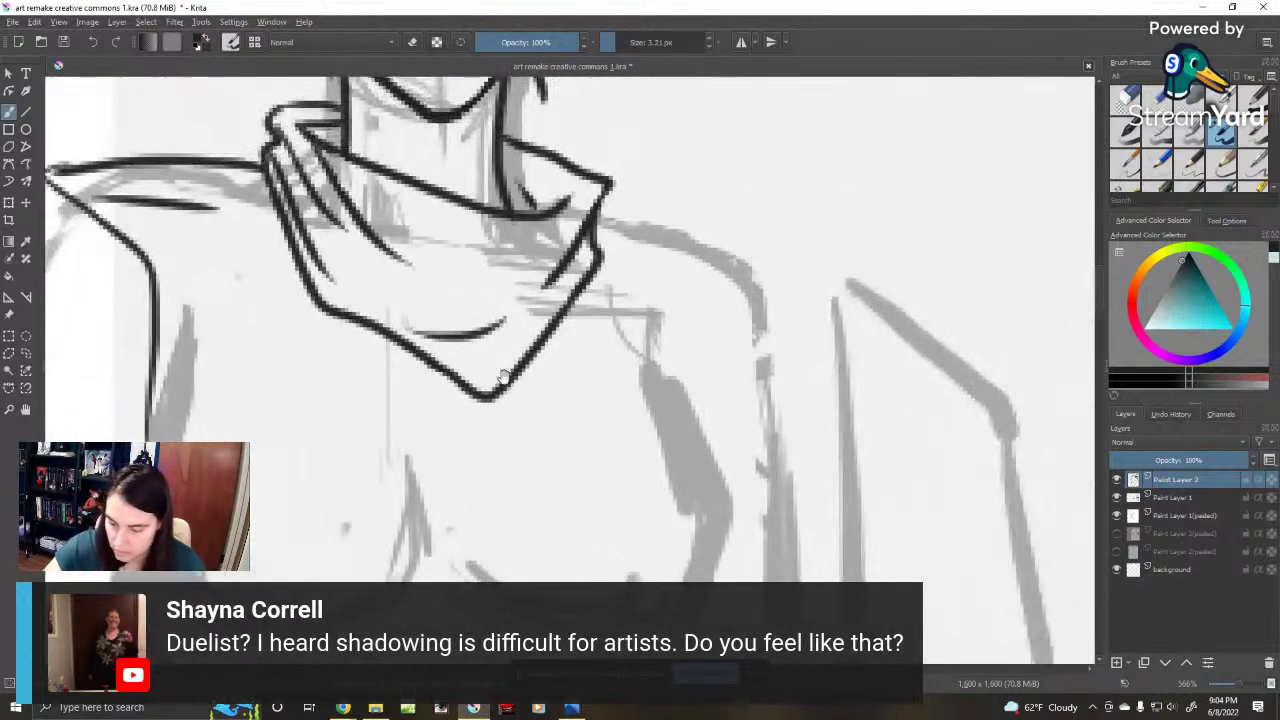
{"action": "mouse_move", "coordinate": [602, 211]}
{"action": "left_mouse_down"}
{"action": "mouse_move", "coordinate": [783, 292]}
{"action": "mouse_move", "coordinate": [776, 340]}
{"action": "left_mouse_up"}
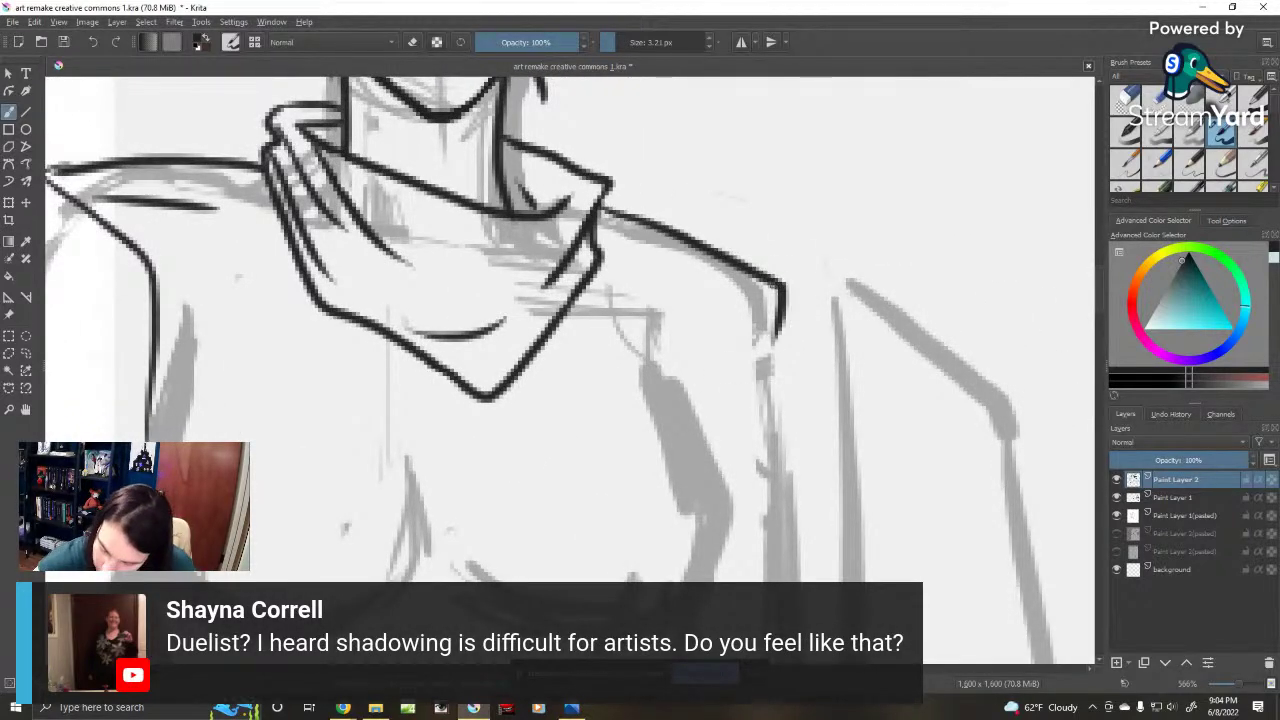
{"action": "left_click_drag", "start_coordinate": [771, 290], "coordinate": [737, 353]}
{"action": "left_click_drag", "start_coordinate": [786, 432], "coordinate": [850, 296]}
{"action": "left_click_drag", "start_coordinate": [804, 210], "coordinate": [759, 314]}
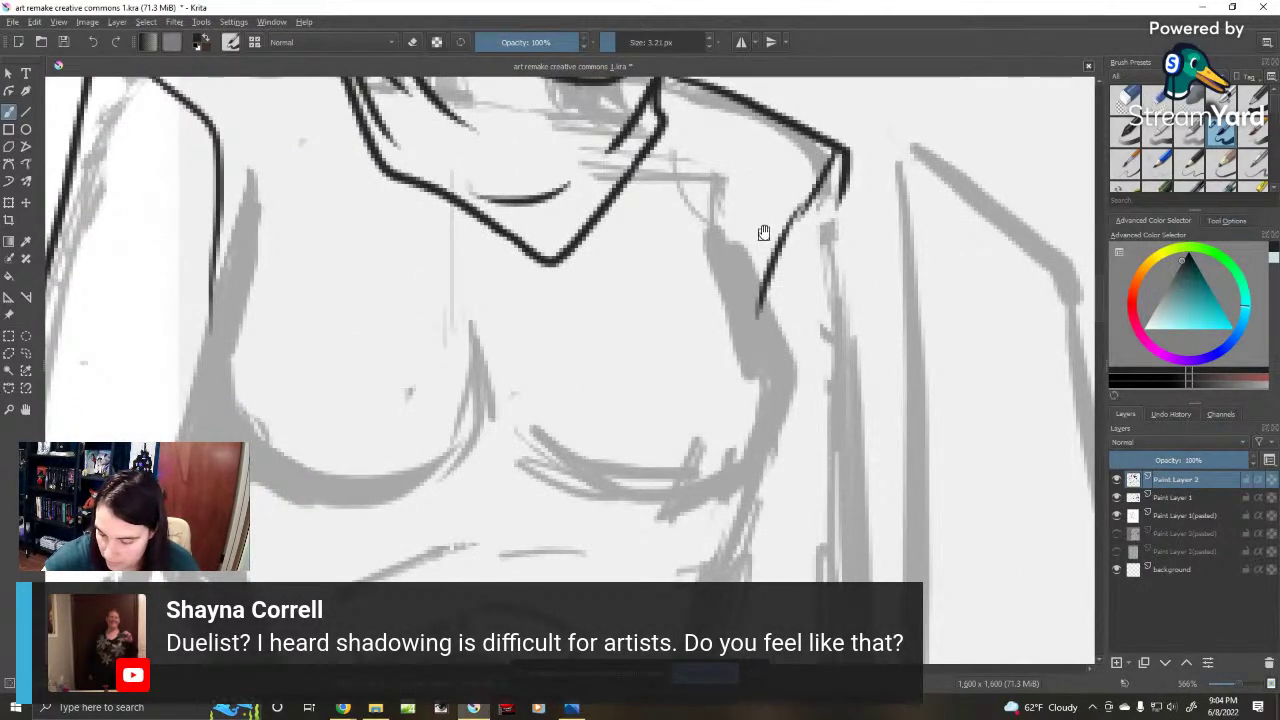
{"action": "scroll", "coordinate": [785, 262], "scroll_direction": "down", "scroll_amount": 2}
{"action": "mouse_move", "coordinate": [766, 140]}
{"action": "left_mouse_down"}
{"action": "mouse_move", "coordinate": [781, 332]}
{"action": "mouse_move", "coordinate": [721, 555]}
{"action": "left_mouse_up"}
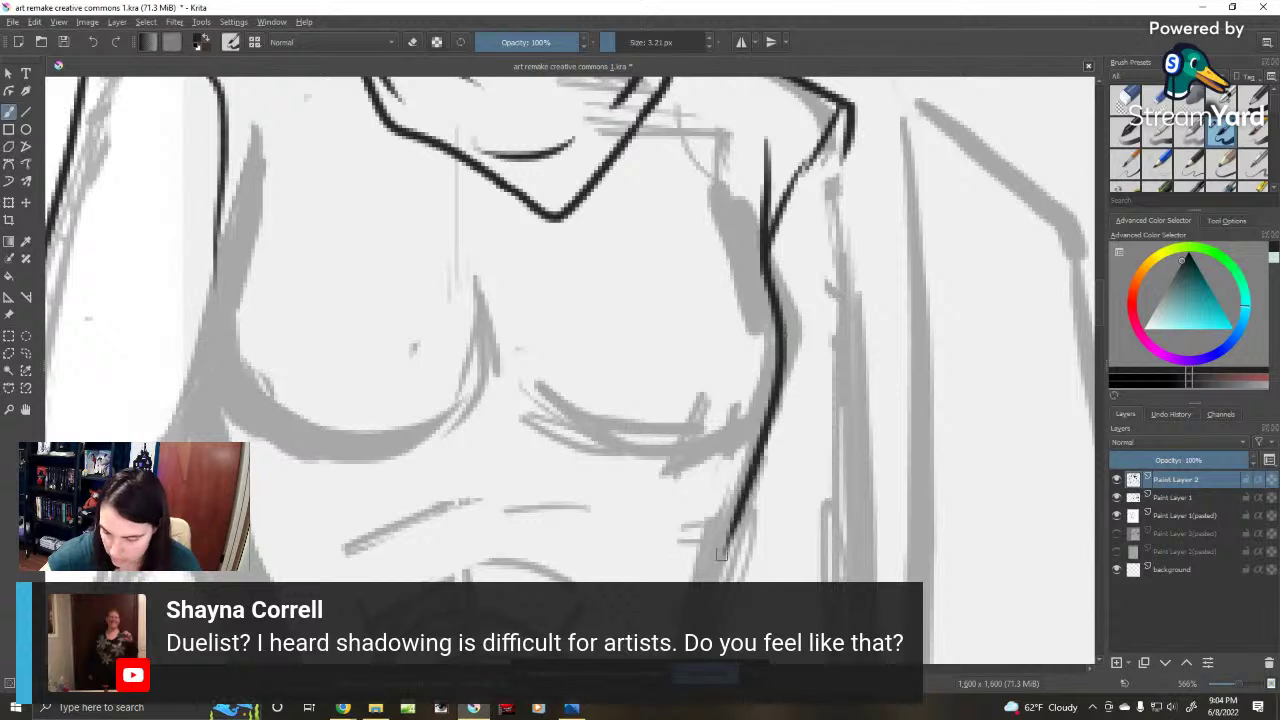
{"action": "key", "text": "ctrl+z"}
Step: Draw the coat's right-hand side edge from the armhole seam down past the chest, with short creases at the armpit
{"action": "key", "text": "e"}
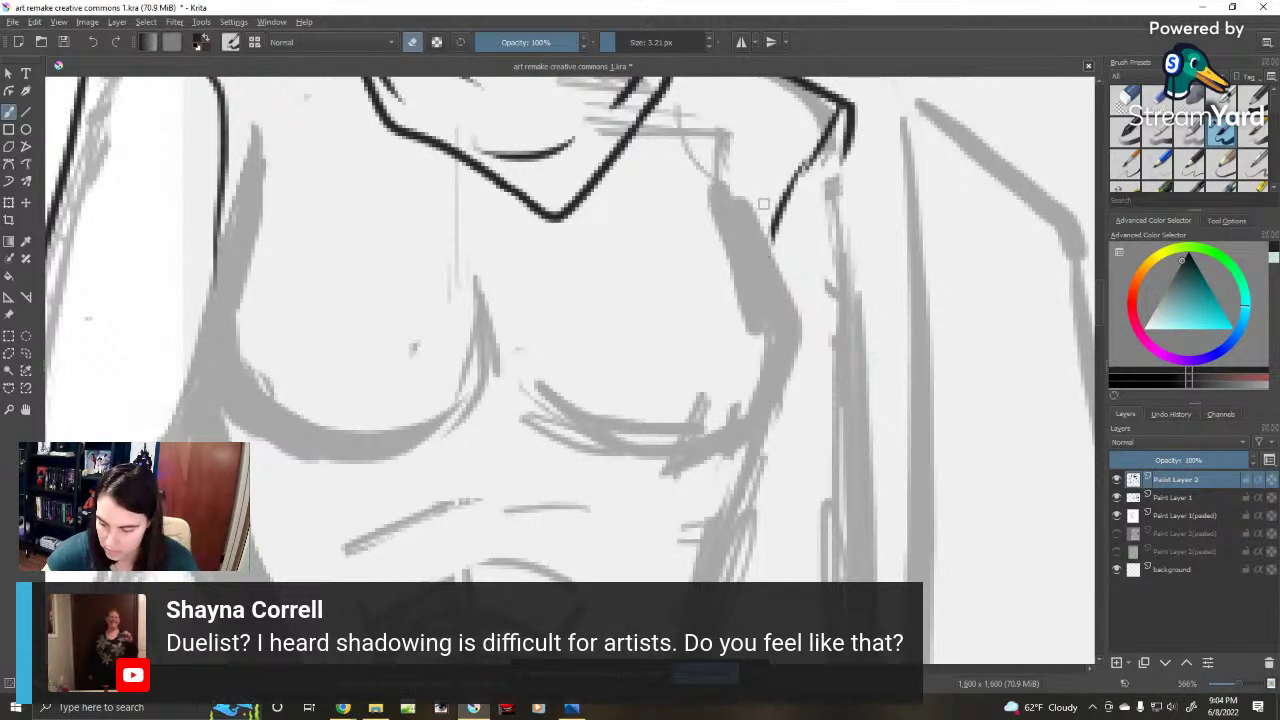
{"action": "key", "text": "e"}
{"action": "mouse_move", "coordinate": [782, 145]}
{"action": "left_mouse_down"}
{"action": "mouse_move", "coordinate": [795, 352]}
{"action": "mouse_move", "coordinate": [750, 555]}
{"action": "left_mouse_up"}
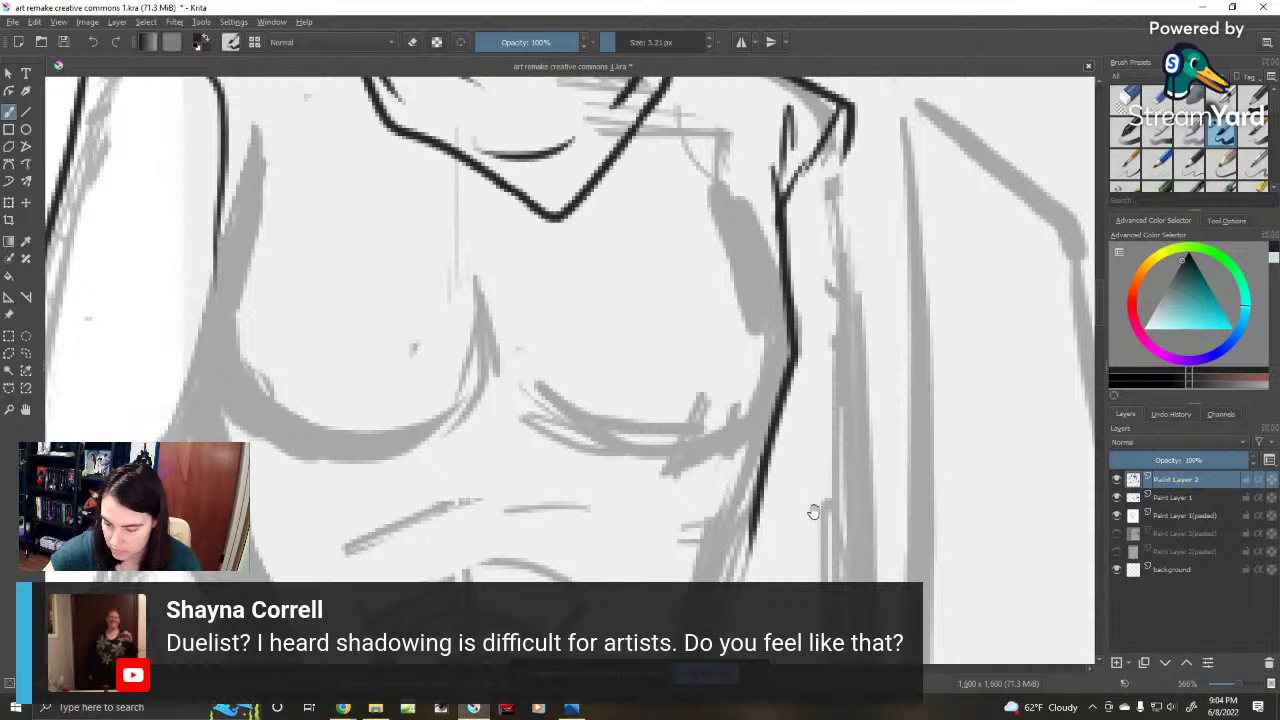
{"action": "mouse_move", "coordinate": [814, 514]}
{"action": "left_mouse_down"}
{"action": "mouse_move", "coordinate": [869, 262]}
{"action": "mouse_move", "coordinate": [826, 538]}
{"action": "mouse_move", "coordinate": [782, 600]}
{"action": "left_mouse_up"}
Step: Erase the inner ends of both shoulder lines beside the scarf to make room for the collar
{"action": "scroll", "coordinate": [780, 333], "scroll_direction": "up", "scroll_amount": 4}
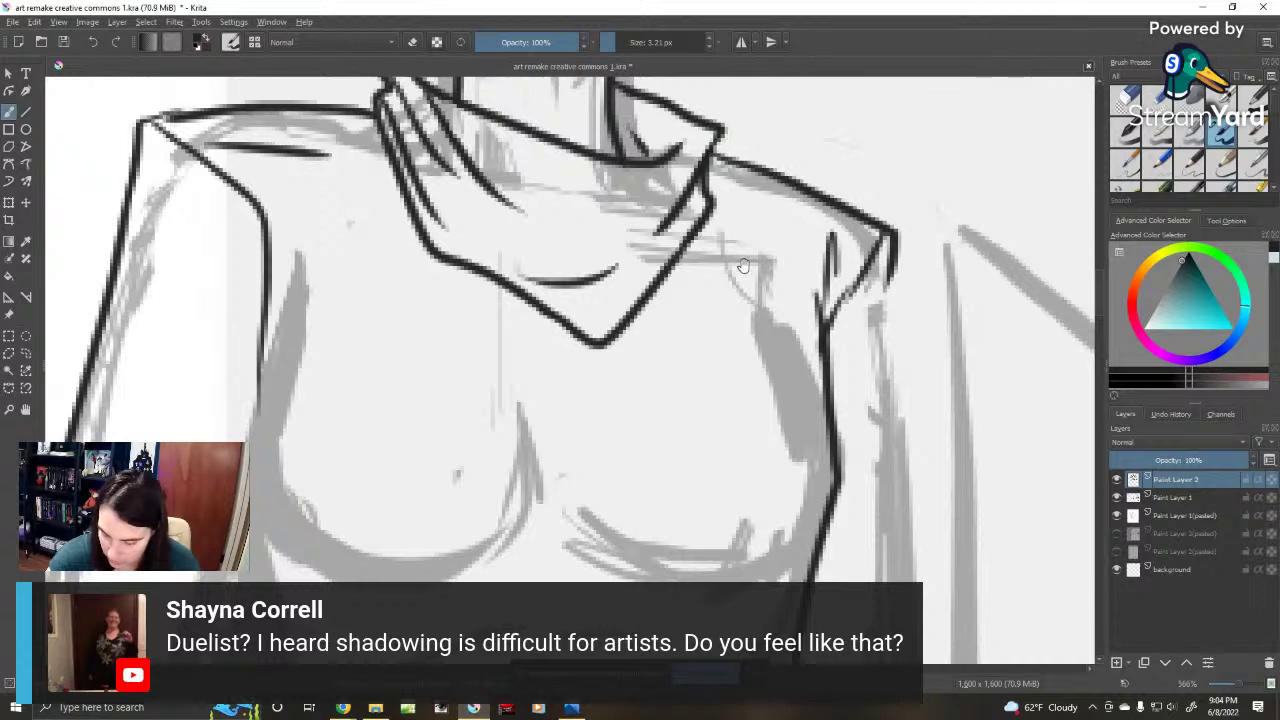
{"action": "scroll", "coordinate": [743, 265], "scroll_direction": "up", "scroll_amount": 5}
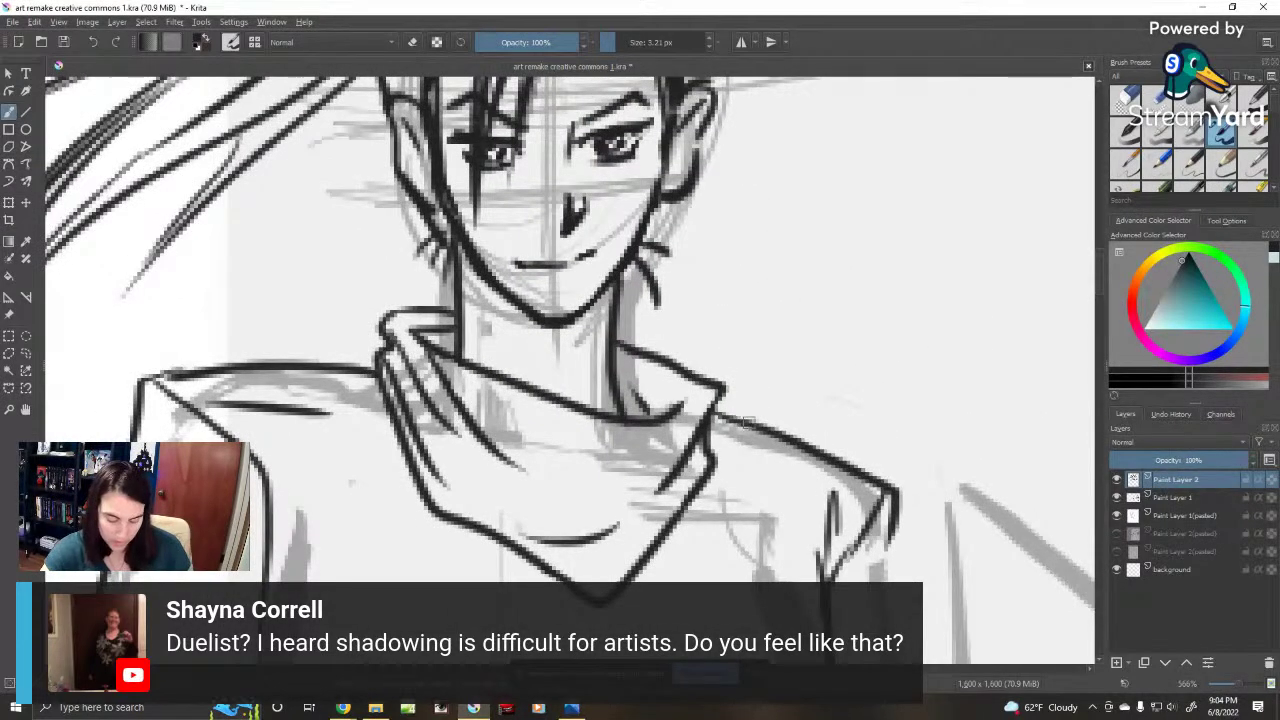
{"action": "key", "text": "e"}
{"action": "left_click_drag", "start_coordinate": [727, 427], "coordinate": [754, 425]}
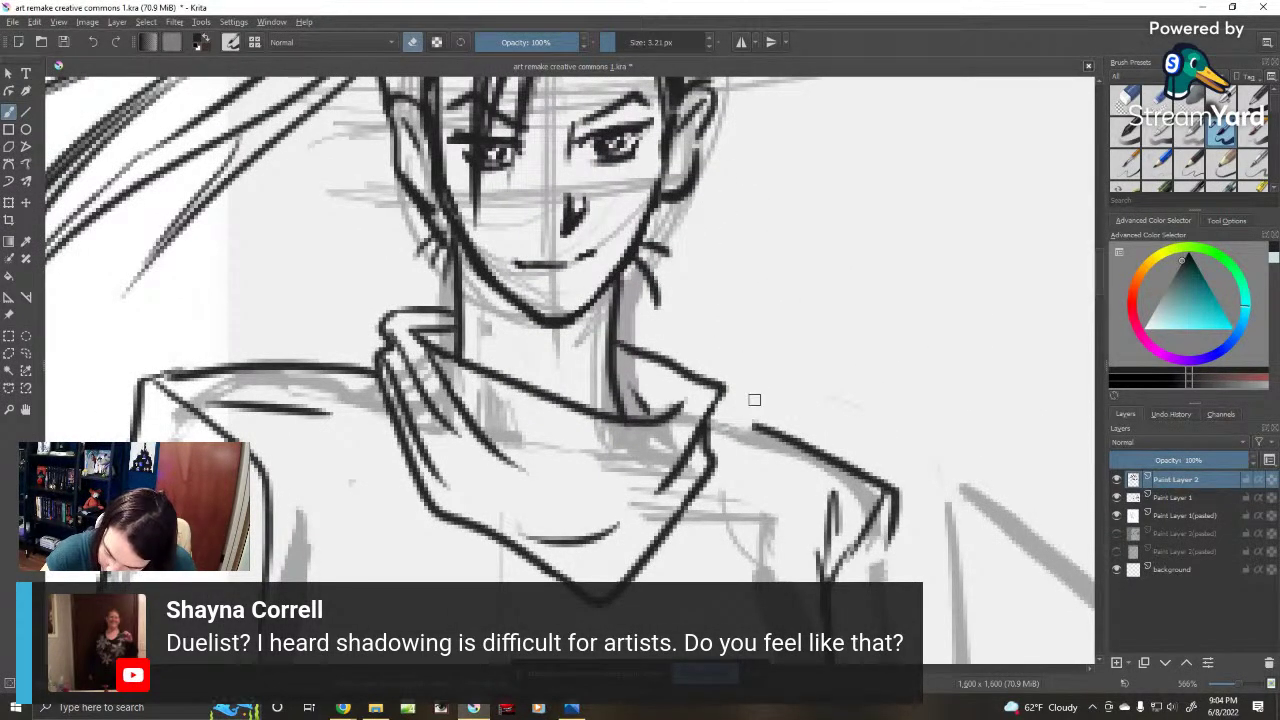
{"action": "mouse_move", "coordinate": [325, 366]}
{"action": "left_mouse_down"}
{"action": "mouse_move", "coordinate": [360, 402]}
{"action": "mouse_move", "coordinate": [366, 360]}
{"action": "left_mouse_up"}
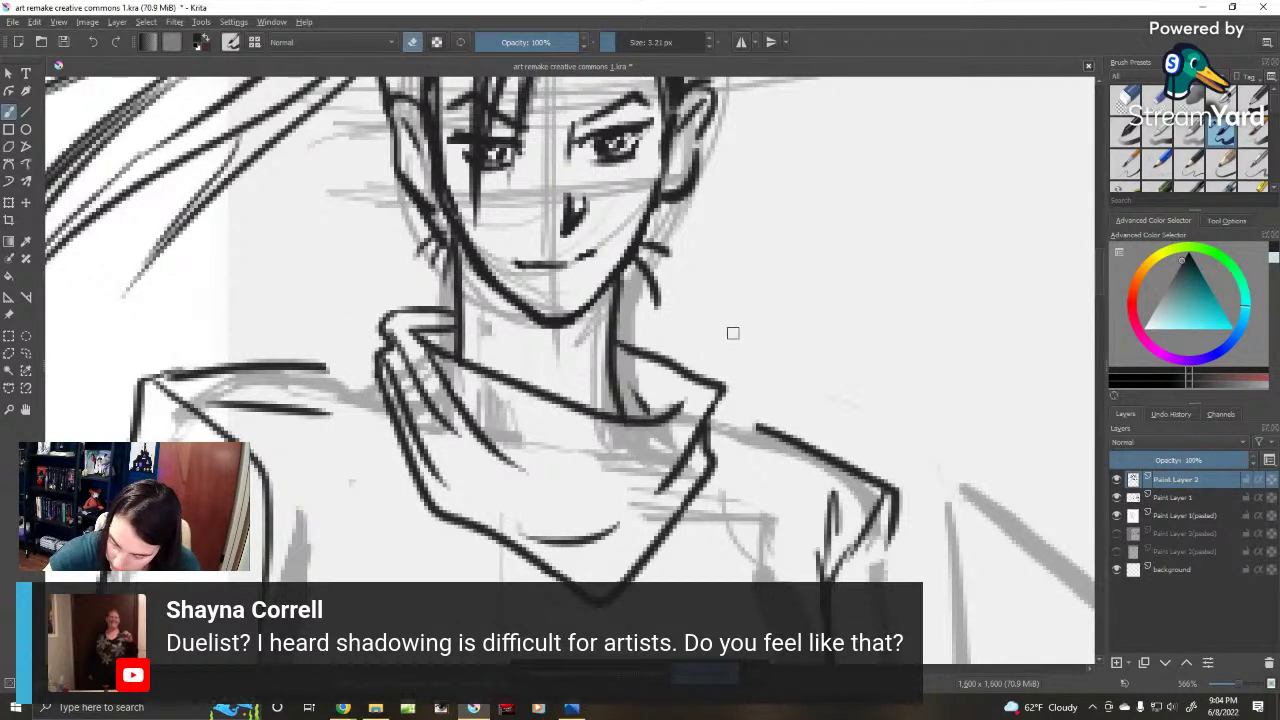
{"action": "key", "text": "e"}
Step: Draw the right-hand side of the coat's raised pointed collar with its notched lapel and front edge running down the chest
{"action": "mouse_move", "coordinate": [640, 321]}
{"action": "left_mouse_down"}
{"action": "mouse_move", "coordinate": [741, 320]}
{"action": "mouse_move", "coordinate": [825, 296]}
{"action": "mouse_move", "coordinate": [739, 471]}
{"action": "mouse_move", "coordinate": [763, 522]}
{"action": "mouse_move", "coordinate": [810, 565]}
{"action": "left_mouse_up"}
{"action": "left_click_drag", "start_coordinate": [818, 700], "coordinate": [818, 483]}
{"action": "mouse_move", "coordinate": [806, 350]}
{"action": "left_mouse_down"}
{"action": "mouse_move", "coordinate": [772, 455]}
{"action": "mouse_move", "coordinate": [795, 595]}
{"action": "left_mouse_up"}
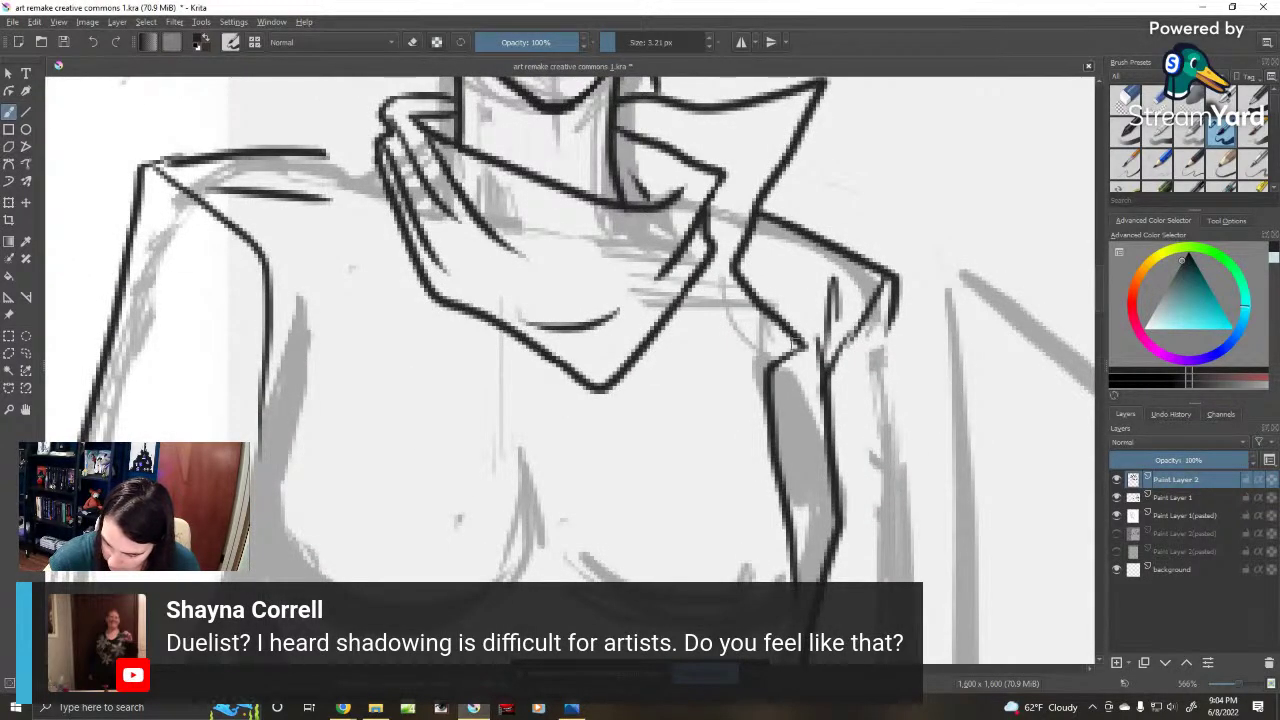
{"action": "mouse_move", "coordinate": [796, 343]}
{"action": "left_mouse_down"}
{"action": "mouse_move", "coordinate": [704, 339]}
{"action": "mouse_move", "coordinate": [710, 459]}
{"action": "left_mouse_up"}
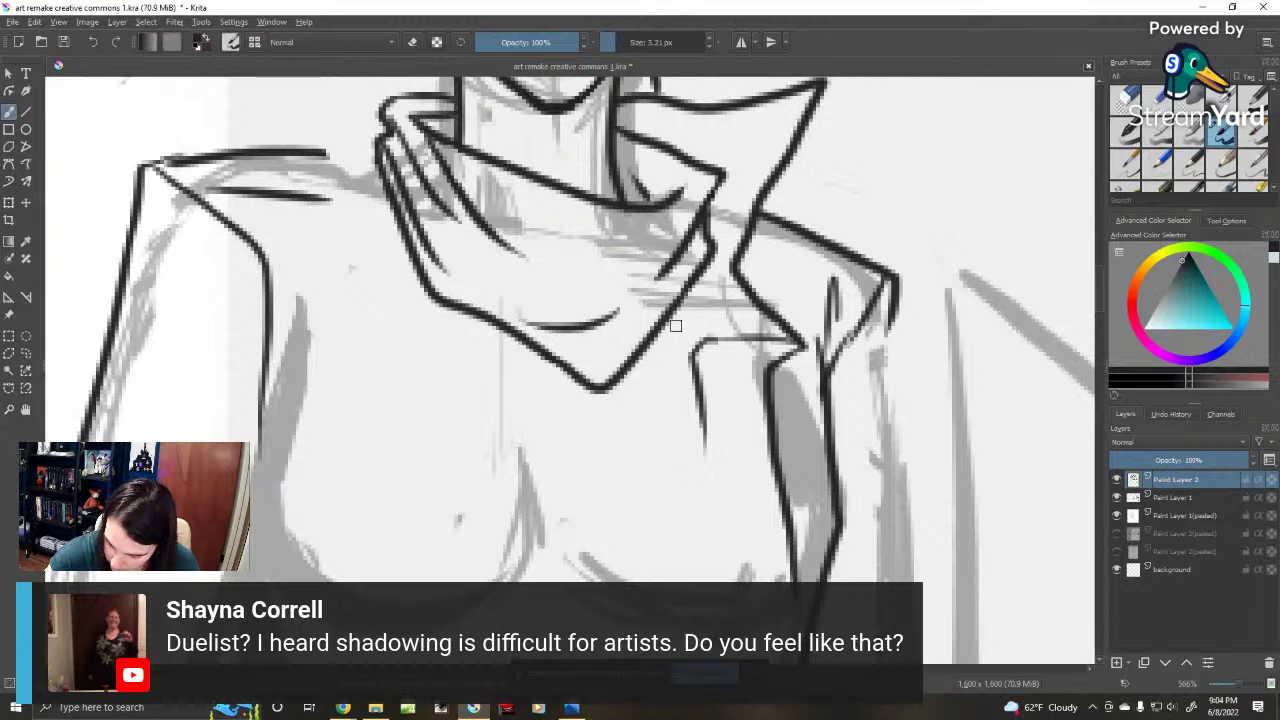
{"action": "mouse_move", "coordinate": [675, 325]}
{"action": "left_mouse_down"}
{"action": "mouse_move", "coordinate": [722, 540]}
{"action": "mouse_move", "coordinate": [750, 590]}
{"action": "left_mouse_up"}
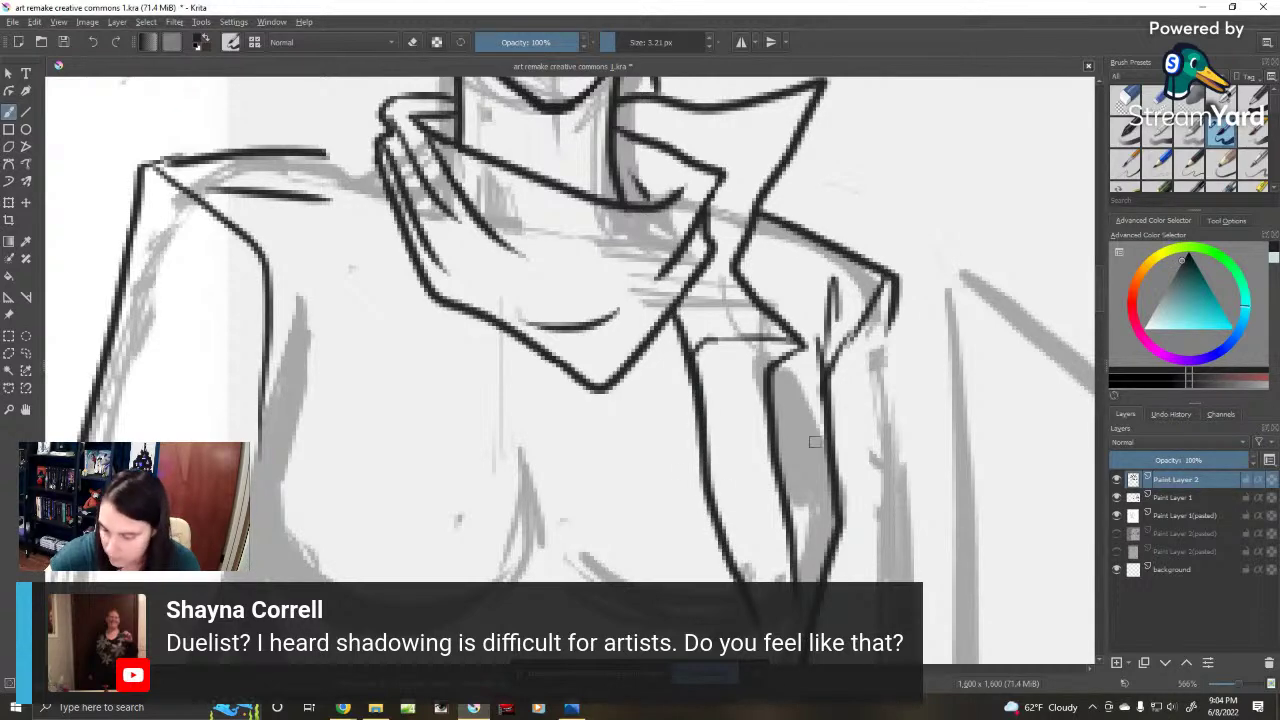
{"action": "left_click_drag", "start_coordinate": [714, 421], "coordinate": [757, 570]}
Step: Draw the left-hand side of the raised collar, narrowing to a pointed lapel corner with short fold lines
{"action": "mouse_move", "coordinate": [491, 241]}
{"action": "left_mouse_down"}
{"action": "mouse_move", "coordinate": [297, 188]}
{"action": "mouse_move", "coordinate": [248, 195]}
{"action": "mouse_move", "coordinate": [390, 340]}
{"action": "mouse_move", "coordinate": [407, 483]}
{"action": "left_mouse_up"}
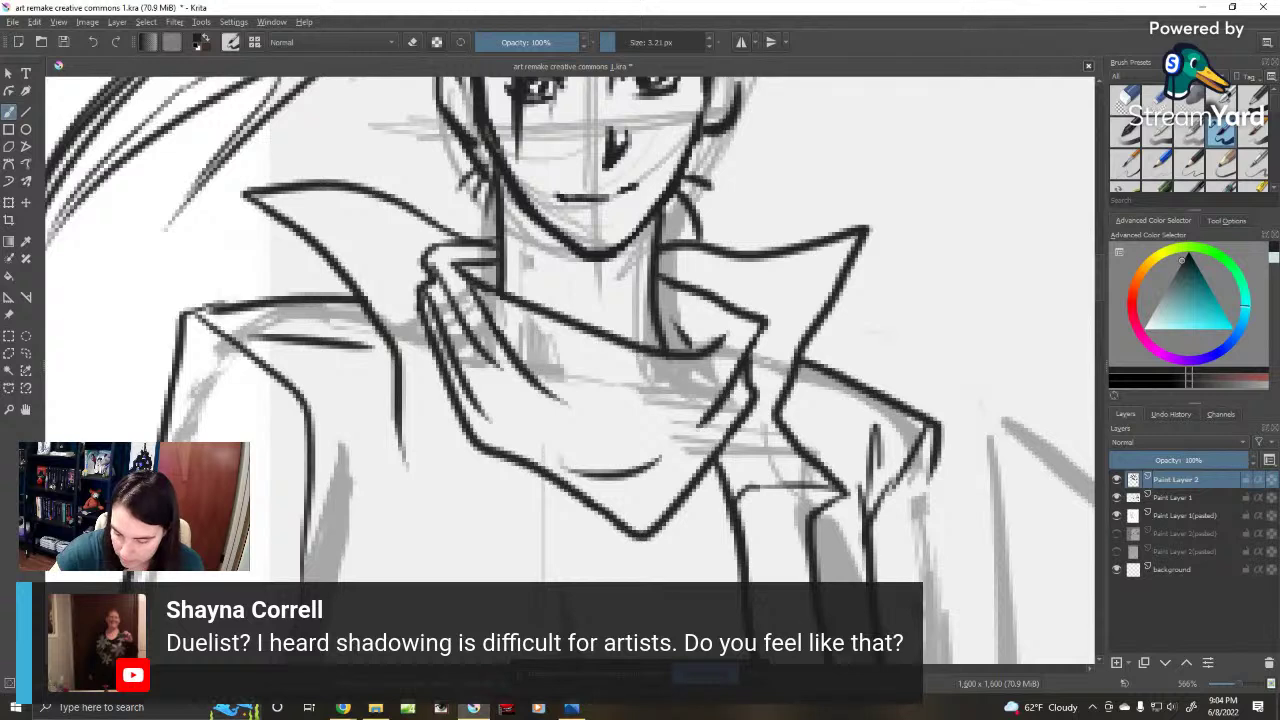
{"action": "key", "text": "e"}
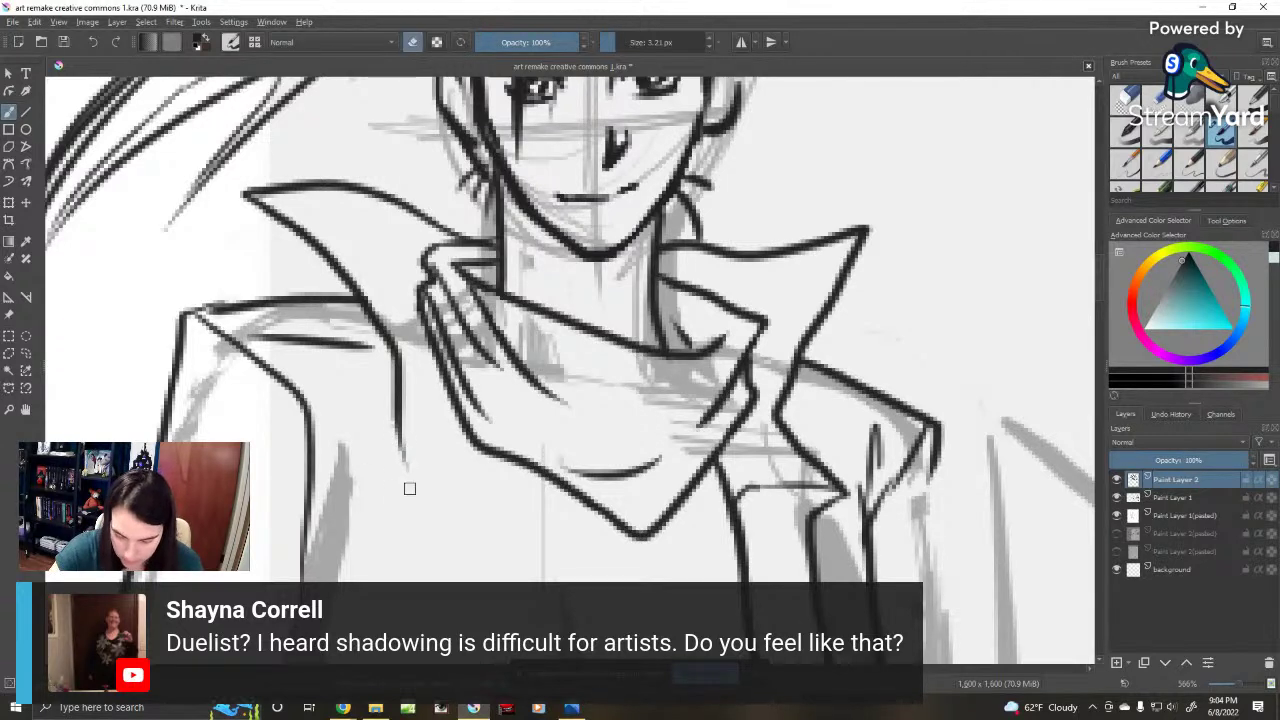
{"action": "mouse_move", "coordinate": [408, 488]}
{"action": "left_mouse_down"}
{"action": "mouse_move", "coordinate": [400, 412]}
{"action": "mouse_move", "coordinate": [463, 517]}
{"action": "left_mouse_up"}
{"action": "key", "text": "e"}
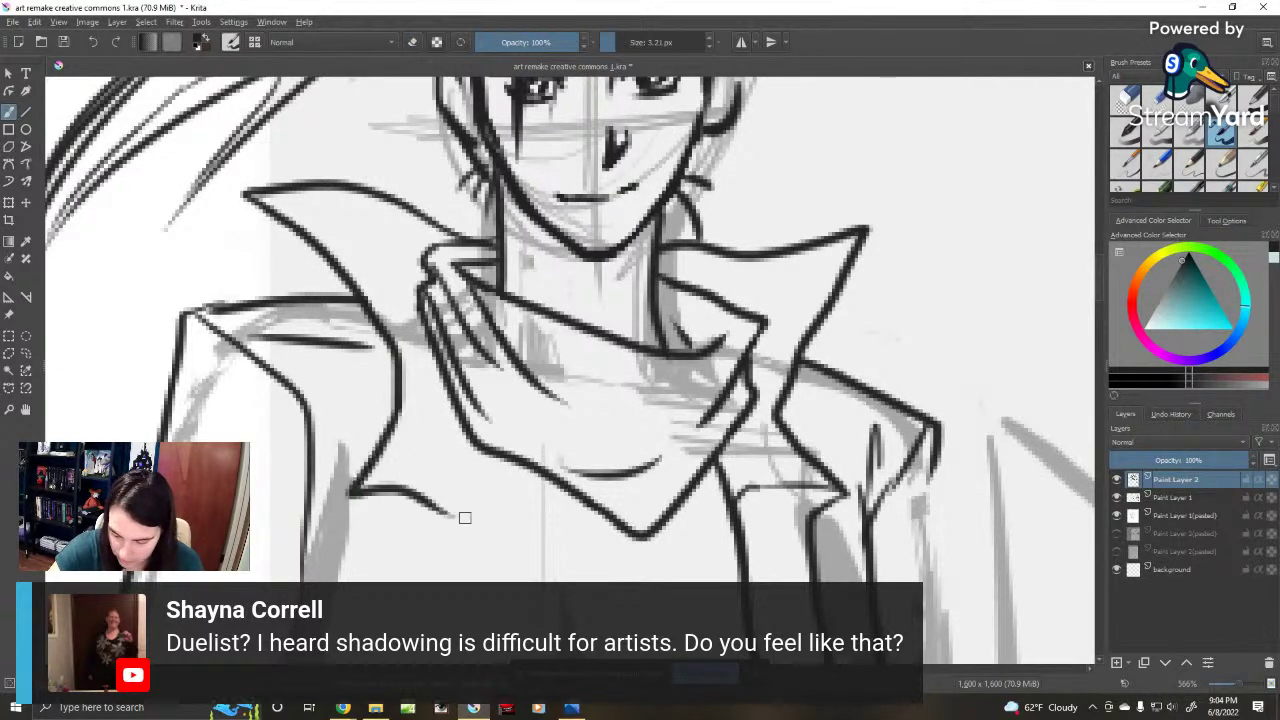
{"action": "mouse_move", "coordinate": [352, 492]}
{"action": "left_mouse_down"}
{"action": "mouse_move", "coordinate": [440, 452]}
{"action": "mouse_move", "coordinate": [483, 472]}
{"action": "left_mouse_up"}
Step: Draw the coat's left-hand front edge from under the scarf down the chest, plus a separate stretch of it along the lower torso
{"action": "left_click_drag", "start_coordinate": [673, 534], "coordinate": [677, 280]}
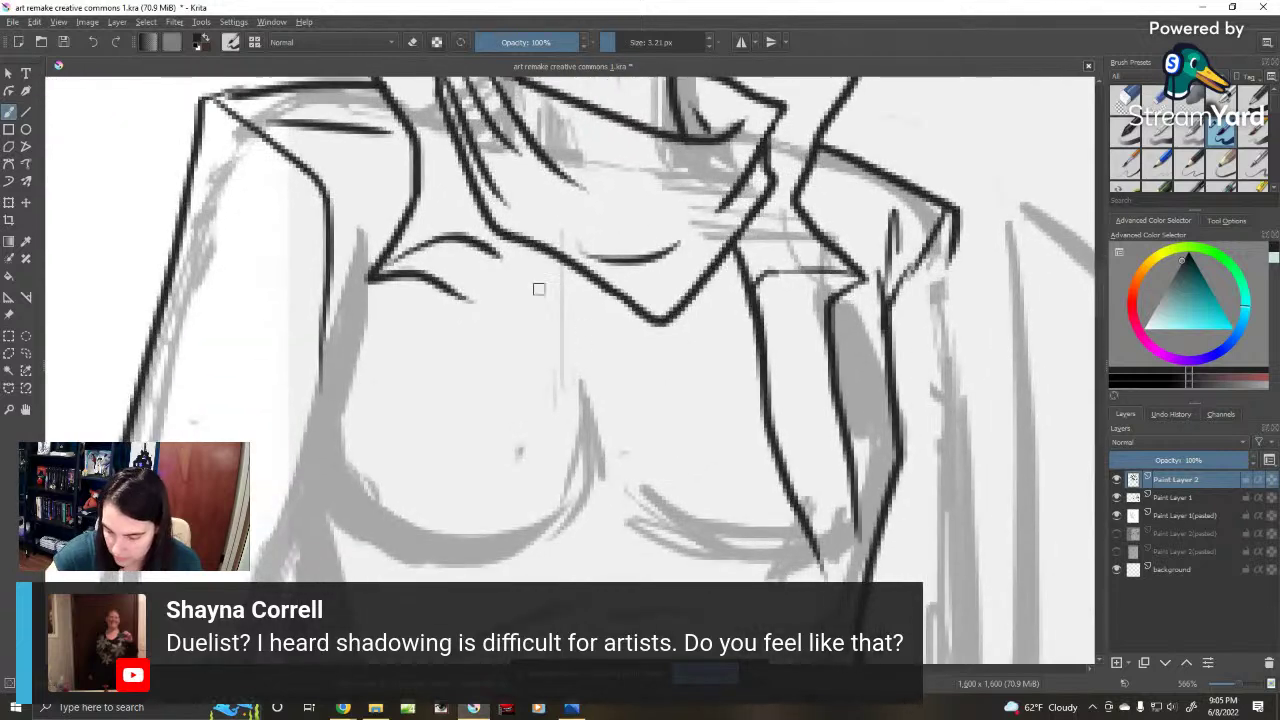
{"action": "left_click_drag", "start_coordinate": [520, 240], "coordinate": [548, 538]}
{"action": "left_click_drag", "start_coordinate": [682, 480], "coordinate": [724, 184]}
{"action": "left_click_drag", "start_coordinate": [621, 360], "coordinate": [667, 164]}
{"action": "mouse_move", "coordinate": [637, 222]}
{"action": "left_mouse_down"}
{"action": "mouse_move", "coordinate": [563, 451]}
{"action": "mouse_move", "coordinate": [598, 356]}
{"action": "left_mouse_up"}
{"action": "left_click_drag", "start_coordinate": [615, 406], "coordinate": [583, 136]}
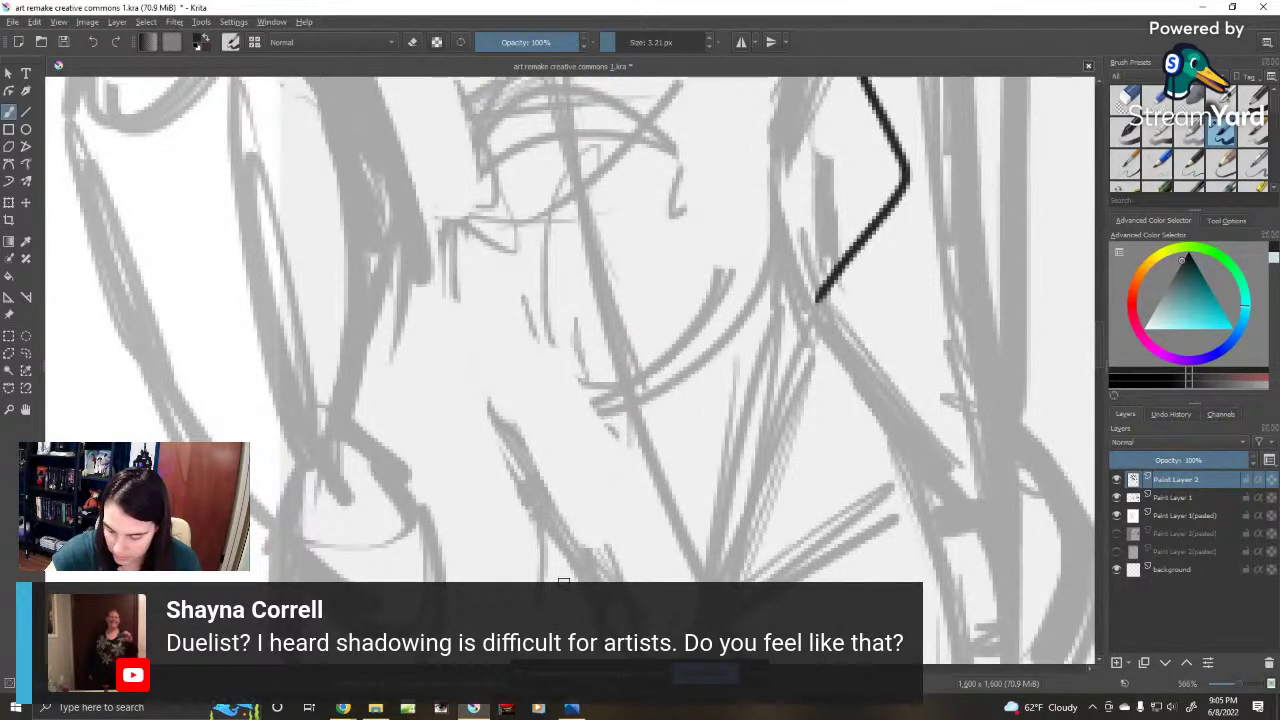
{"action": "left_click_drag", "start_coordinate": [563, 582], "coordinate": [566, 235]}
{"action": "scroll", "coordinate": [634, 297], "scroll_direction": "up", "scroll_amount": 5}
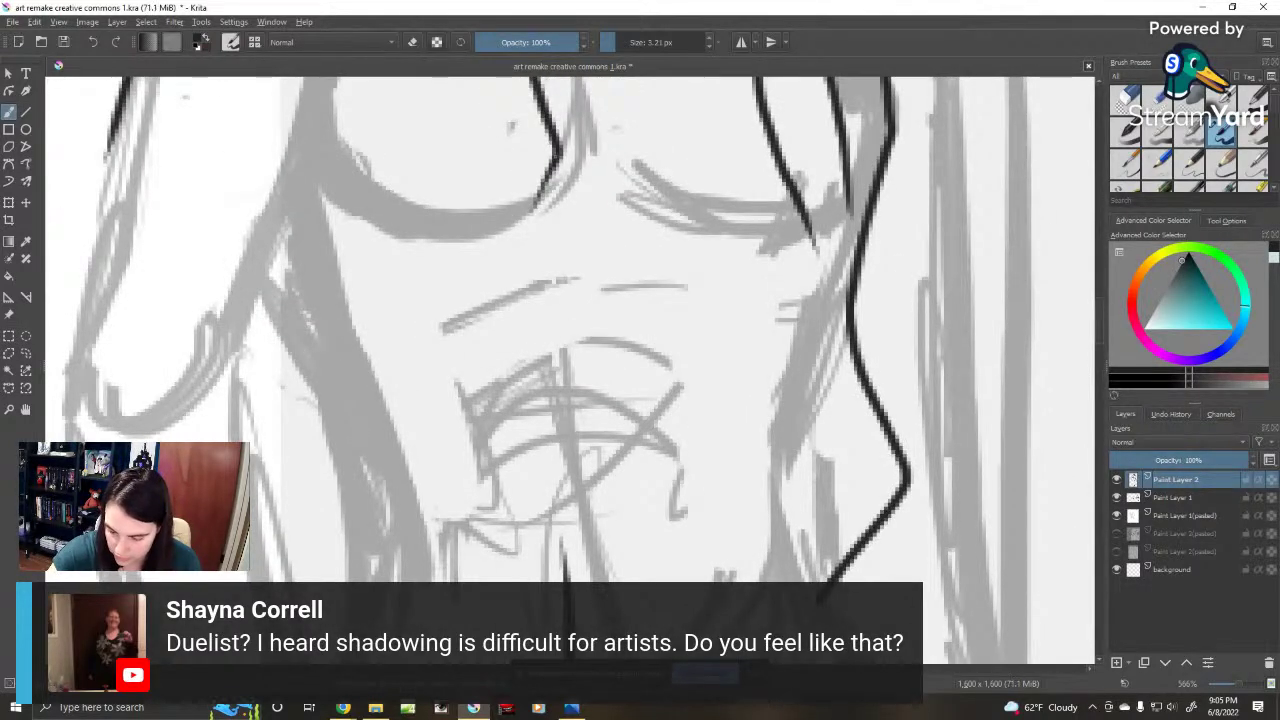
Step: Join the two parts of the left-hand front edge across the midriff, smoothing the bend below the chest and adding a short slanted crease
{"action": "left_click_drag", "start_coordinate": [553, 166], "coordinate": [510, 316]}
{"action": "mouse_move", "coordinate": [556, 170]}
{"action": "left_mouse_down"}
{"action": "mouse_move", "coordinate": [543, 473]}
{"action": "mouse_move", "coordinate": [562, 582]}
{"action": "left_mouse_up"}
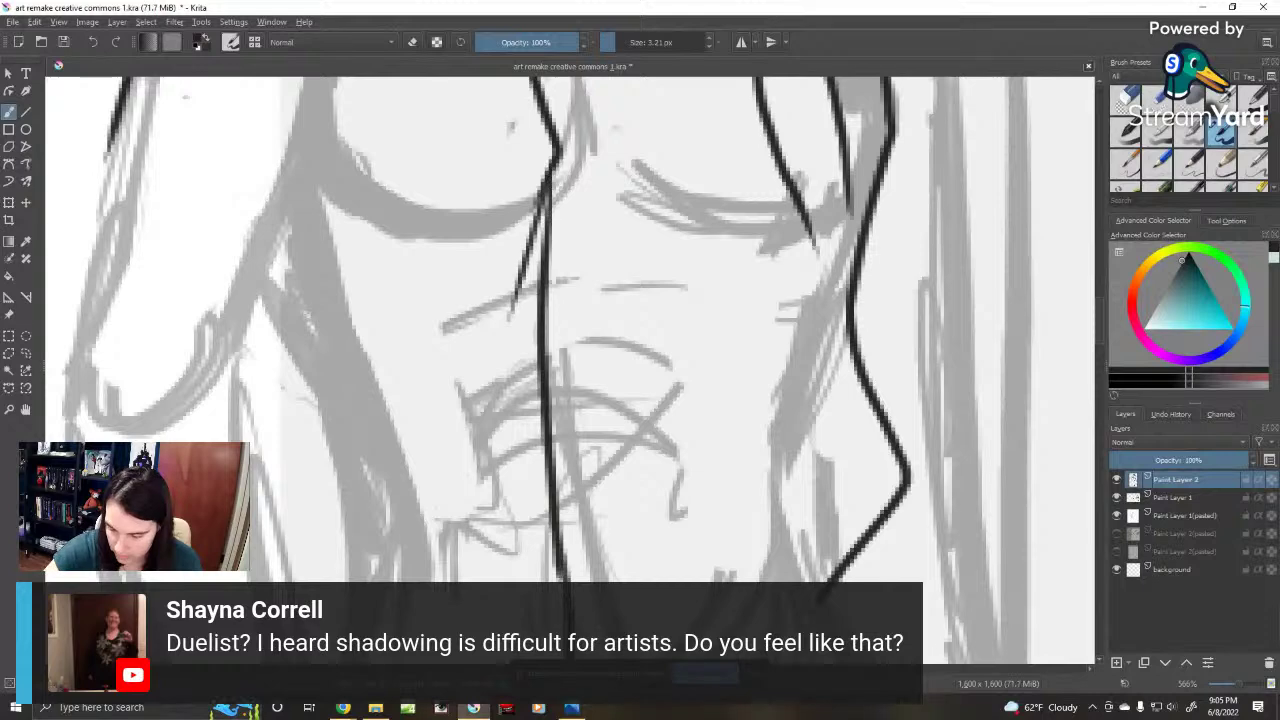
{"action": "key", "text": "e"}
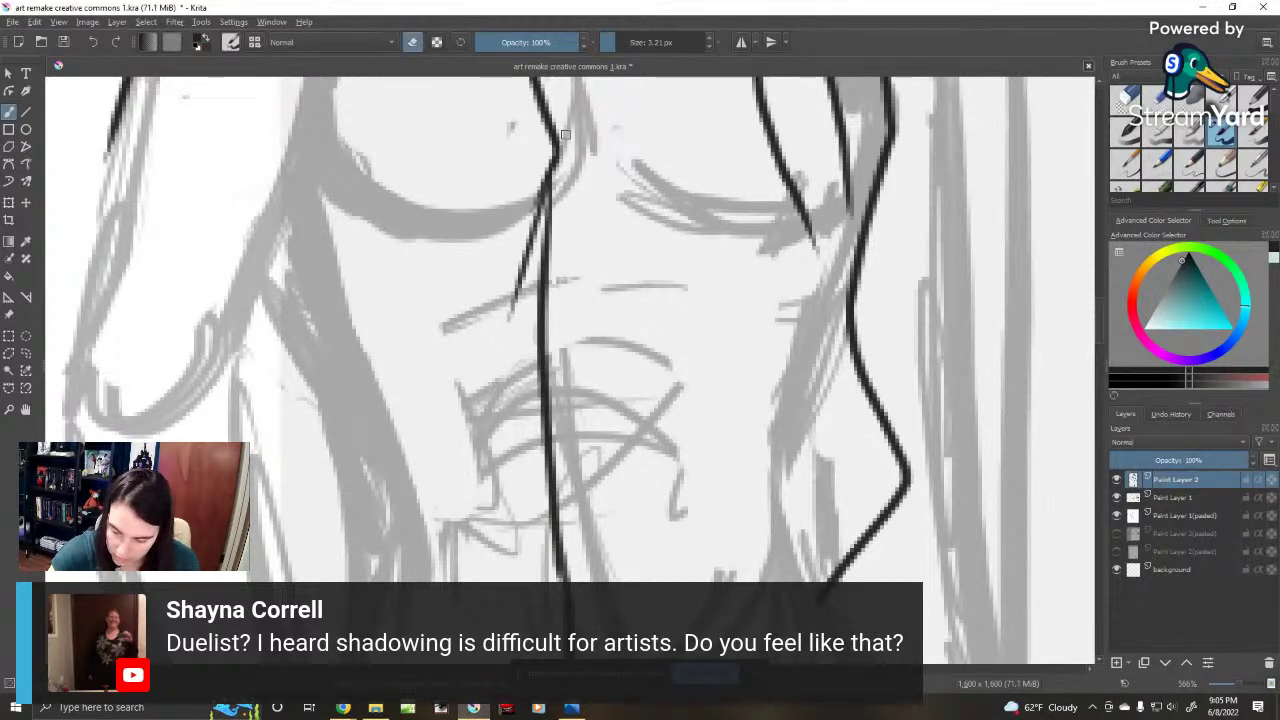
{"action": "key", "text": "e"}
{"action": "mouse_move", "coordinate": [563, 166]}
{"action": "left_mouse_down"}
{"action": "mouse_move", "coordinate": [552, 118]}
{"action": "mouse_move", "coordinate": [549, 220]}
{"action": "left_mouse_up"}
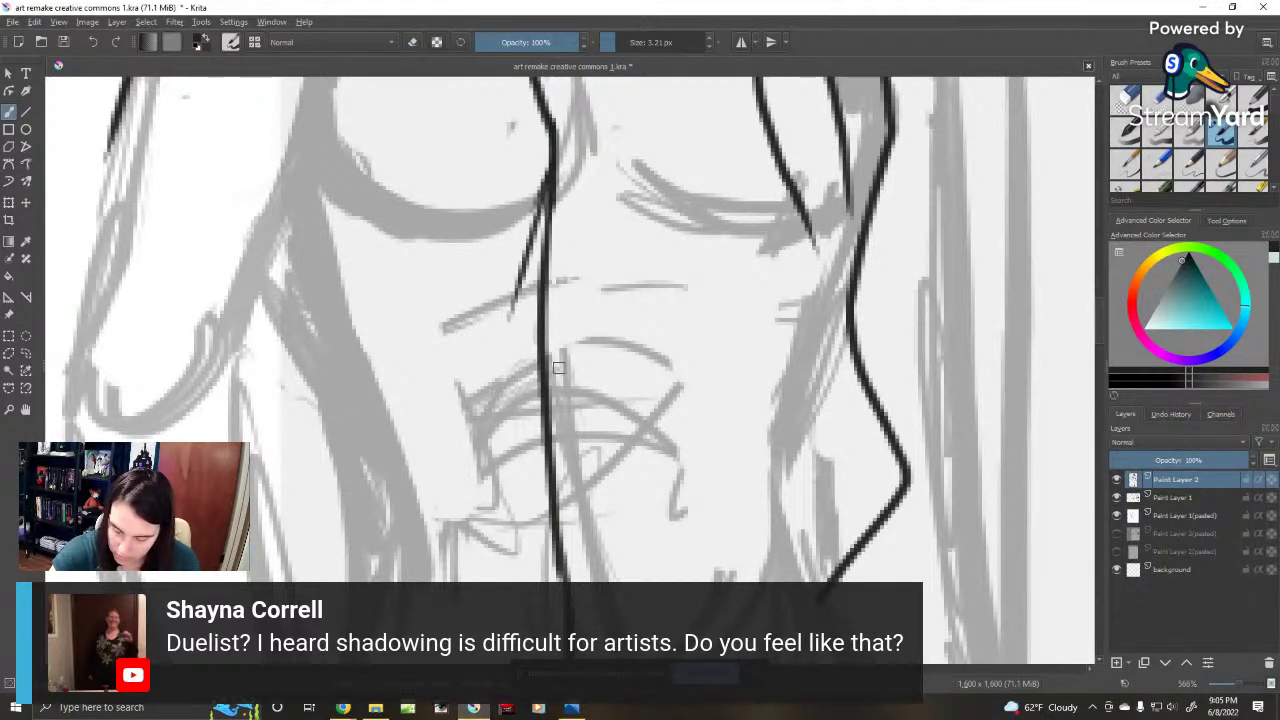
Step: Extend the coat's right-hand front edge from the chest past the waist, bending inward to run inside the side edge's corner
{"action": "left_click_drag", "start_coordinate": [631, 296], "coordinate": [585, 217]}
{"action": "left_click_drag", "start_coordinate": [822, 567], "coordinate": [726, 500]}
{"action": "scroll", "coordinate": [727, 500], "scroll_direction": "down", "scroll_amount": 1}
{"action": "mouse_move", "coordinate": [673, 102]}
{"action": "left_mouse_down"}
{"action": "mouse_move", "coordinate": [740, 385]}
{"action": "mouse_move", "coordinate": [712, 458]}
{"action": "left_mouse_up"}
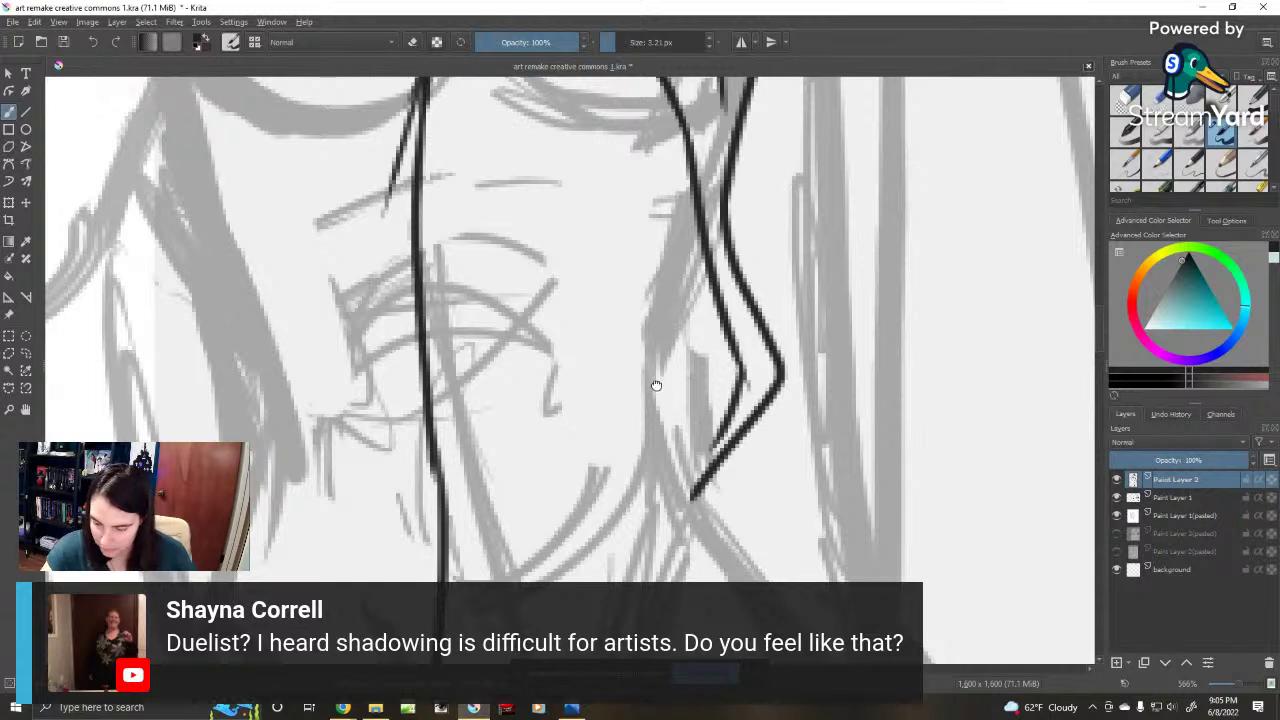
{"action": "left_click_drag", "start_coordinate": [656, 385], "coordinate": [659, 458]}
Step: Draw fold lines at the left-hand armpit beside the lapel, with a slanted crease where the sleeve meets the chest
{"action": "scroll", "coordinate": [651, 293], "scroll_direction": "down", "scroll_amount": 5}
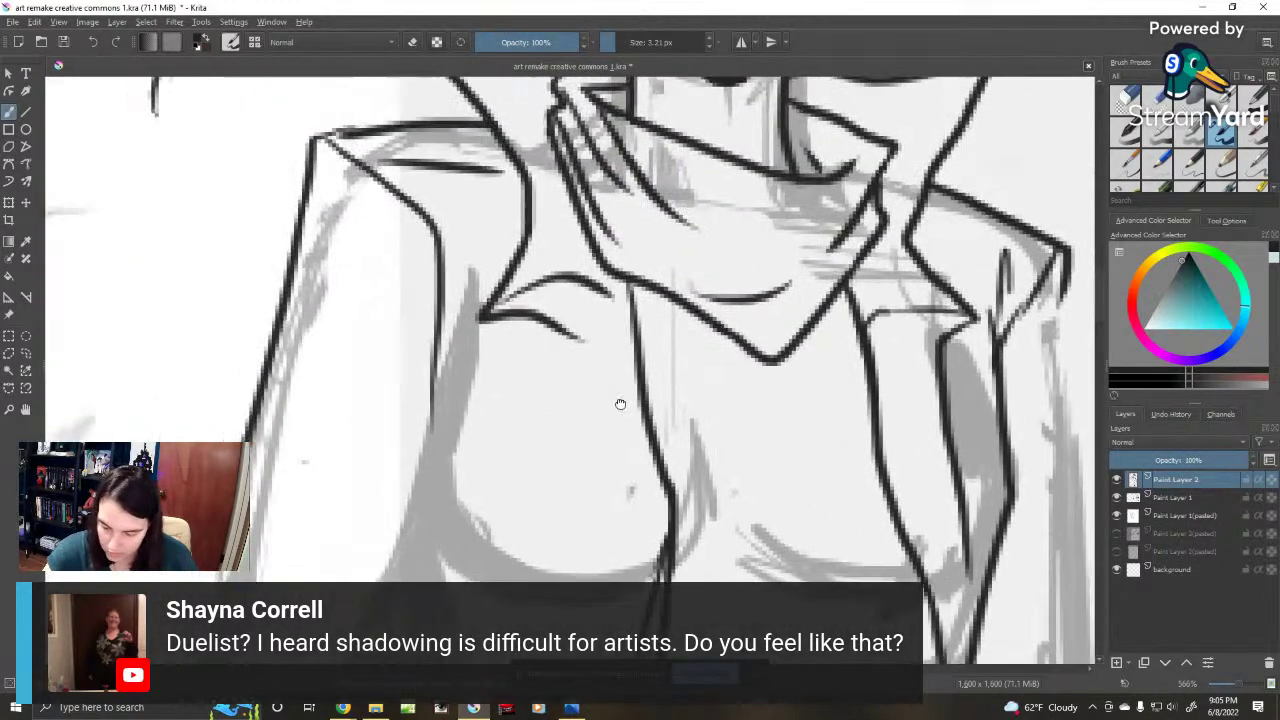
{"action": "left_click_drag", "start_coordinate": [535, 325], "coordinate": [532, 346]}
{"action": "left_click_drag", "start_coordinate": [515, 225], "coordinate": [519, 358]}
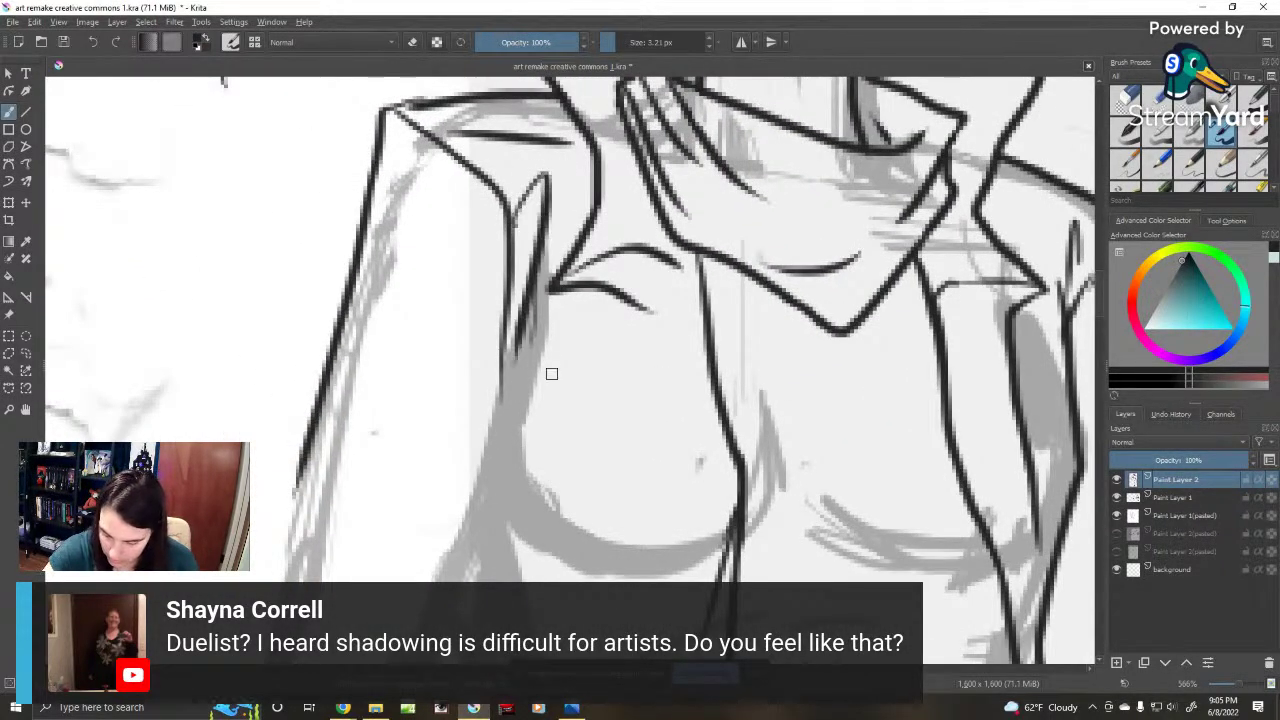
{"action": "left_click_drag", "start_coordinate": [562, 305], "coordinate": [492, 430]}
{"action": "left_click_drag", "start_coordinate": [550, 388], "coordinate": [498, 456]}
Step: Draw the inner and outer edges of the left-hand sleeve down to the elbow, ending in a small curved elbow fold
{"action": "left_click_drag", "start_coordinate": [580, 482], "coordinate": [680, 292]}
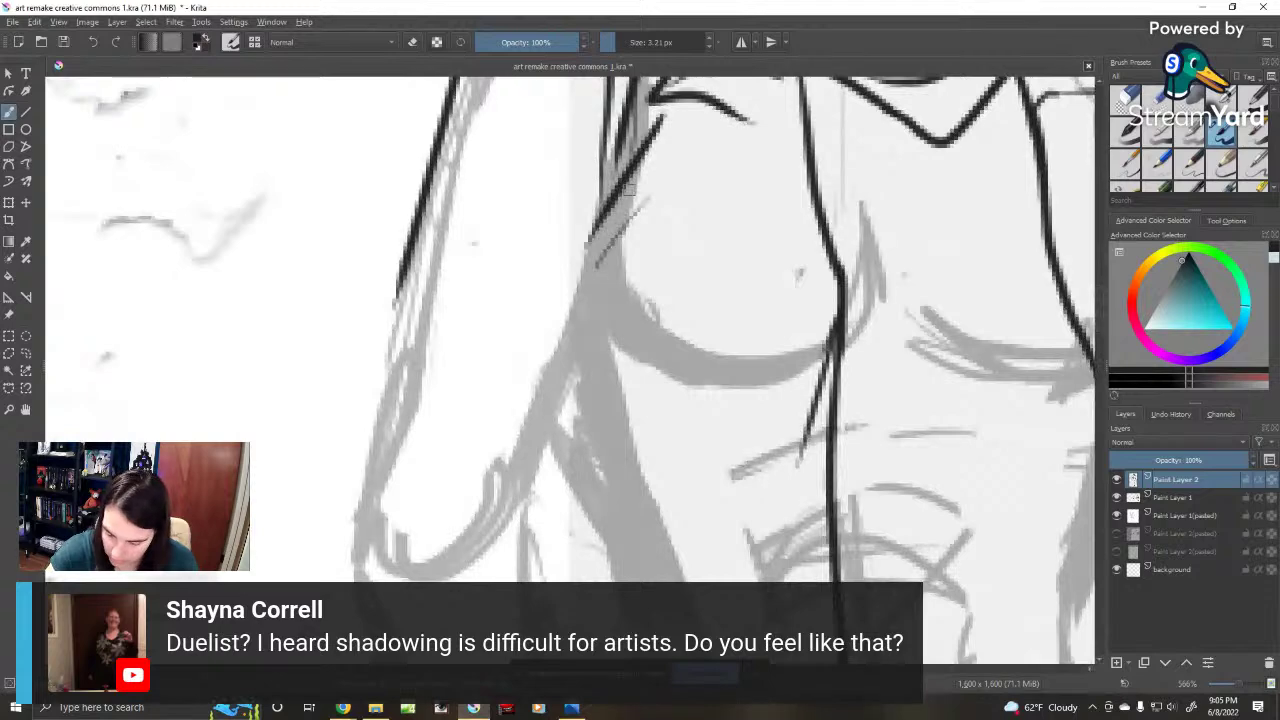
{"action": "left_click_drag", "start_coordinate": [636, 186], "coordinate": [515, 545]}
{"action": "mouse_move", "coordinate": [408, 318]}
{"action": "left_mouse_down"}
{"action": "mouse_move", "coordinate": [371, 420]}
{"action": "mouse_move", "coordinate": [340, 600]}
{"action": "left_mouse_up"}
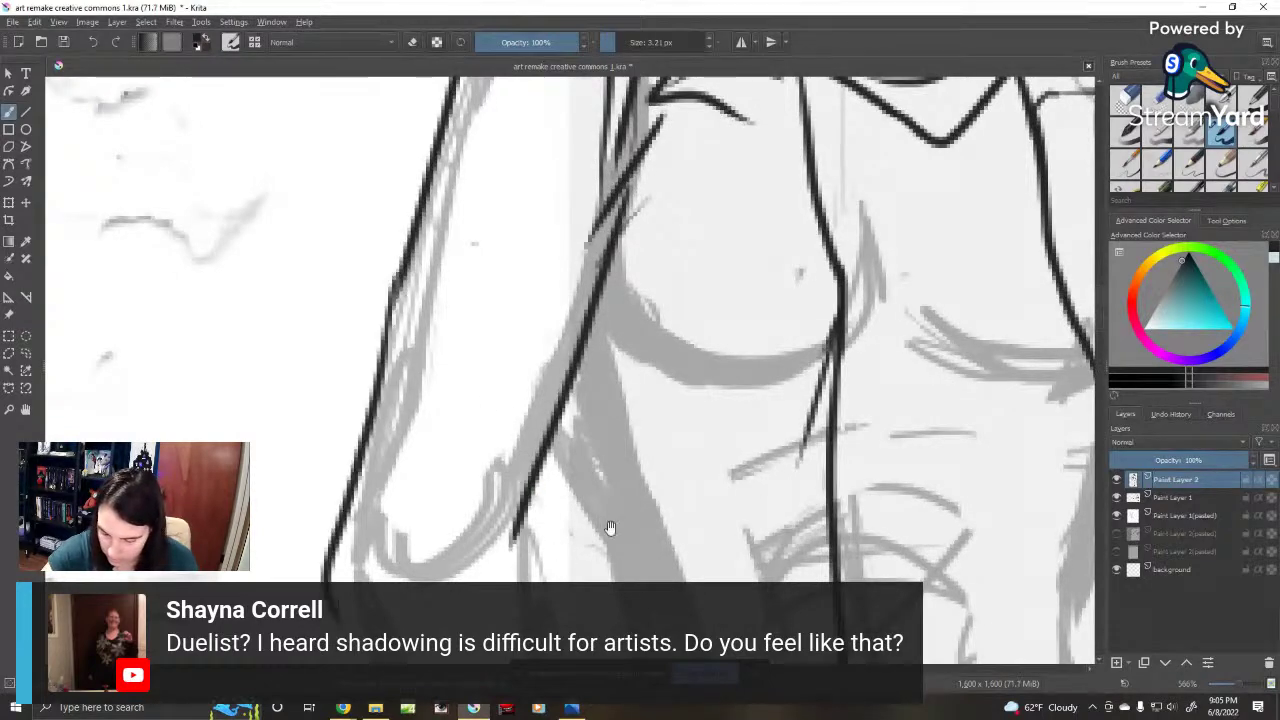
{"action": "mouse_move", "coordinate": [609, 529]}
{"action": "left_mouse_down"}
{"action": "mouse_move", "coordinate": [609, 374]}
{"action": "mouse_move", "coordinate": [517, 168]}
{"action": "mouse_move", "coordinate": [452, 202]}
{"action": "left_mouse_up"}
Step: Draw the forearm part of the left-hand sleeve with both edges tapering from the elbow to a slanted, rounded cuff
{"action": "left_click_drag", "start_coordinate": [516, 154], "coordinate": [597, 562]}
{"action": "key", "text": "ctrl+z"}
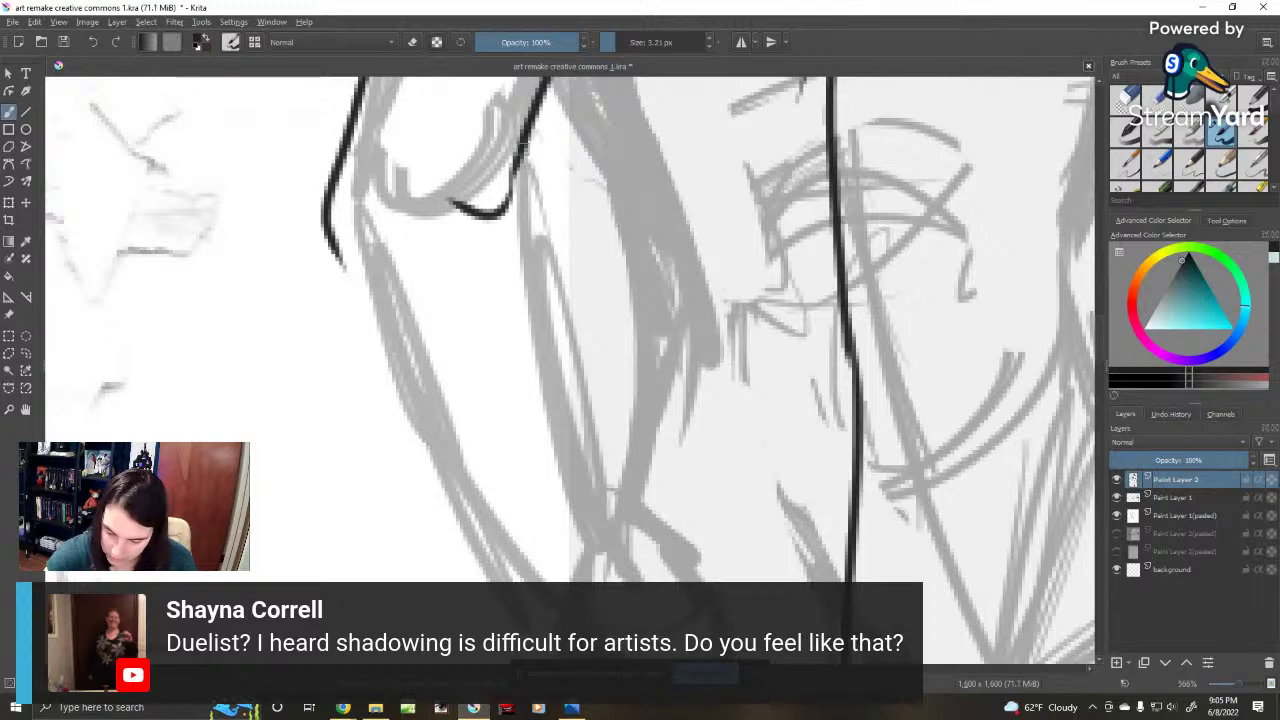
{"action": "left_click_drag", "start_coordinate": [518, 145], "coordinate": [603, 515]}
{"action": "mouse_move", "coordinate": [596, 404]}
{"action": "left_mouse_down"}
{"action": "mouse_move", "coordinate": [563, 303]}
{"action": "mouse_move", "coordinate": [511, 411]}
{"action": "left_mouse_up"}
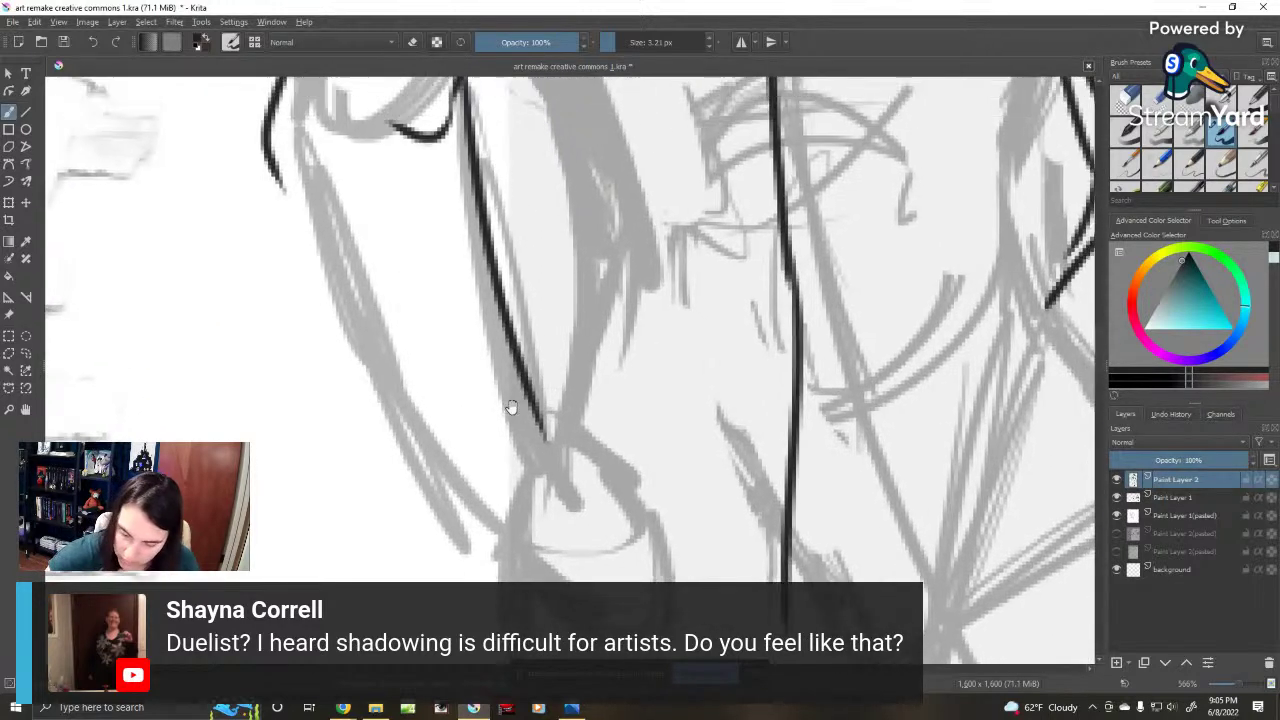
{"action": "mouse_move", "coordinate": [268, 160]}
{"action": "left_mouse_down"}
{"action": "mouse_move", "coordinate": [397, 508]}
{"action": "mouse_move", "coordinate": [530, 552]}
{"action": "mouse_move", "coordinate": [543, 420]}
{"action": "left_mouse_up"}
{"action": "left_click_drag", "start_coordinate": [626, 235], "coordinate": [686, 455]}
Step: Draw the coat's body edge from under the left-hand arm down to the waist, with zigzag folds beside the forearm
{"action": "left_click_drag", "start_coordinate": [633, 183], "coordinate": [620, 346]}
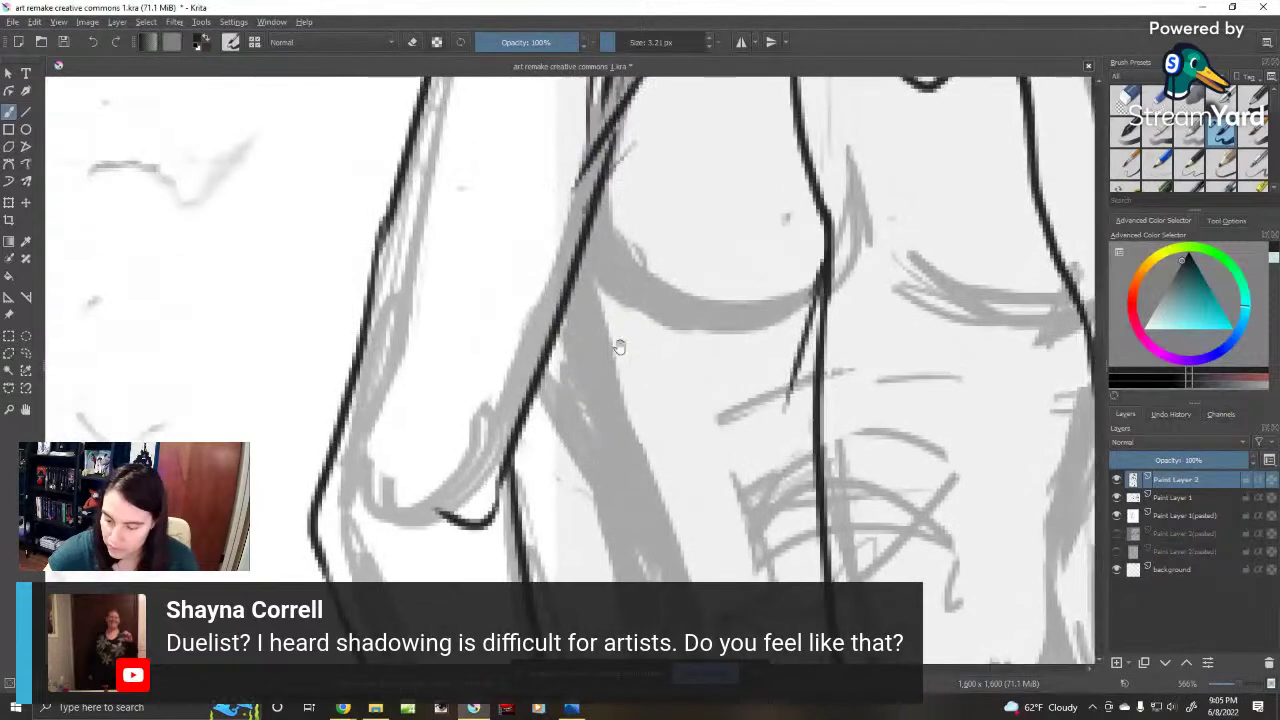
{"action": "left_click_drag", "start_coordinate": [546, 358], "coordinate": [626, 568]}
{"action": "left_click_drag", "start_coordinate": [690, 563], "coordinate": [613, 280]}
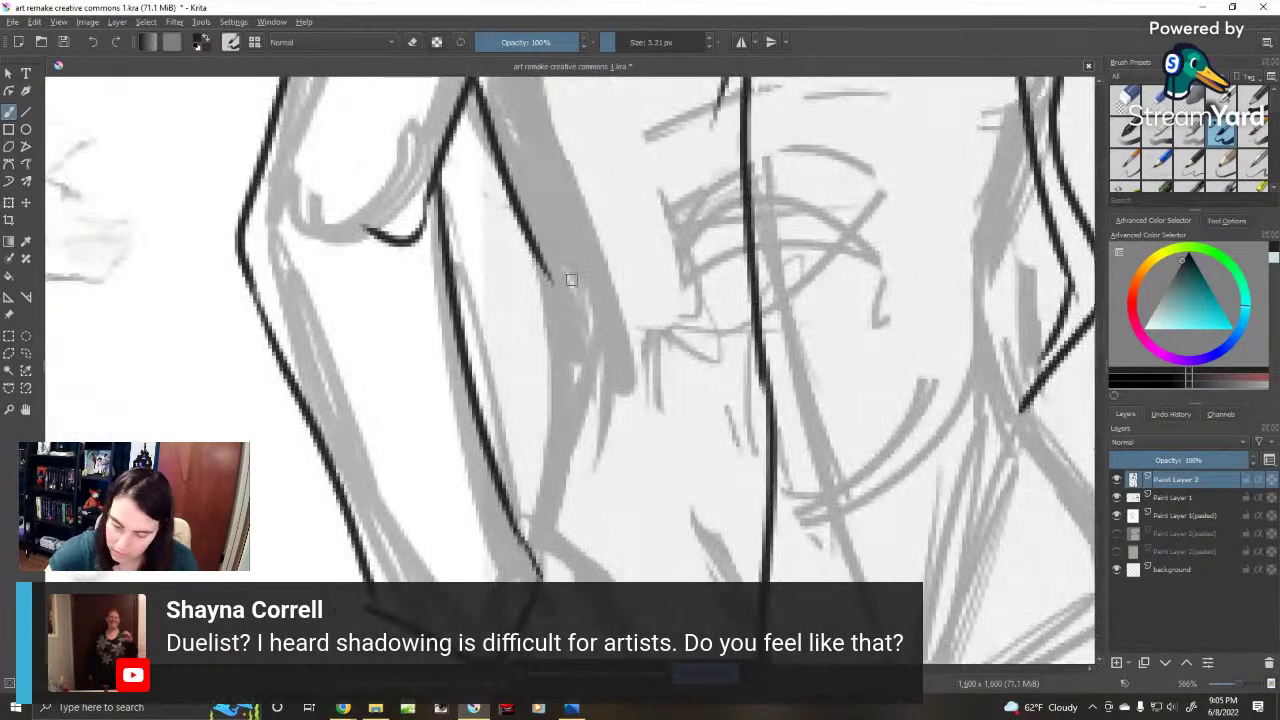
{"action": "mouse_move", "coordinate": [522, 236]}
{"action": "left_mouse_down"}
{"action": "mouse_move", "coordinate": [544, 272]}
{"action": "mouse_move", "coordinate": [572, 488]}
{"action": "mouse_move", "coordinate": [571, 386]}
{"action": "mouse_move", "coordinate": [684, 404]}
{"action": "left_mouse_up"}
{"action": "mouse_move", "coordinate": [580, 448]}
{"action": "left_mouse_down"}
{"action": "mouse_move", "coordinate": [670, 602]}
{"action": "mouse_move", "coordinate": [665, 432]}
{"action": "left_mouse_up"}
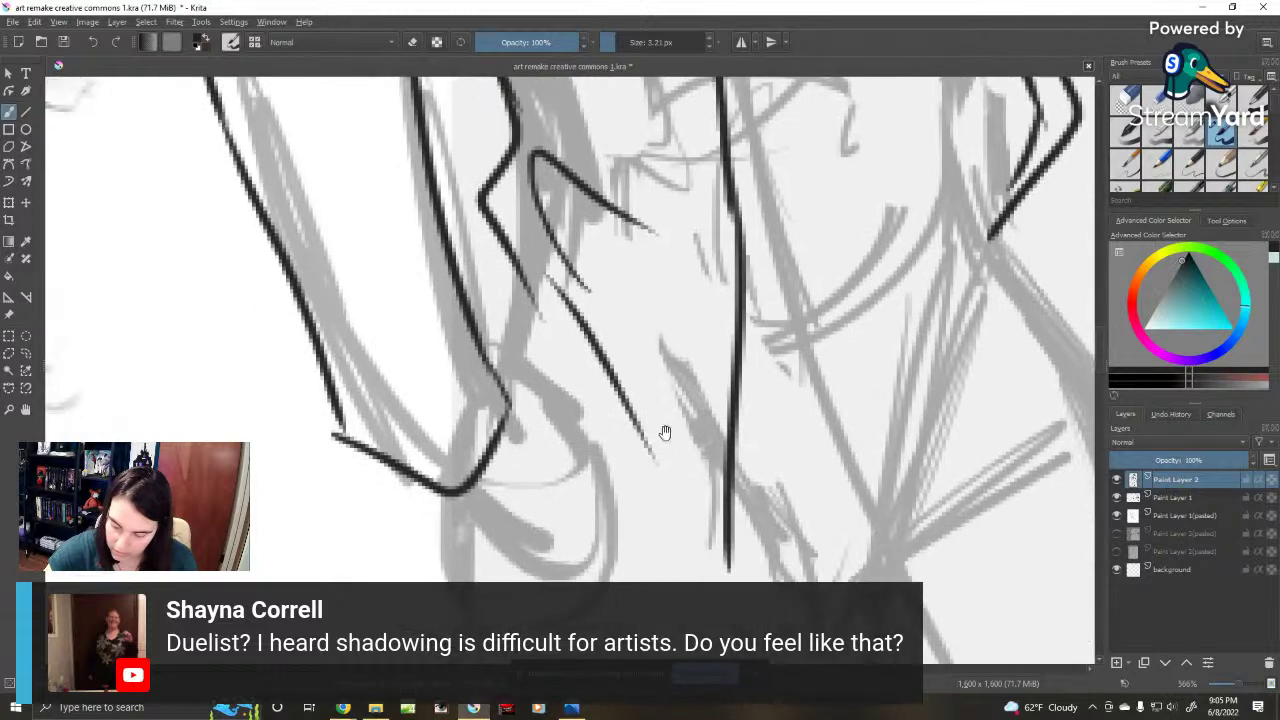
Step: Draw the hand tucked into the pocket with its wrist line, curved pocket opening, angular lower outline and nearby folds
{"action": "left_click_drag", "start_coordinate": [515, 407], "coordinate": [560, 468]}
{"action": "mouse_move", "coordinate": [462, 511]}
{"action": "left_mouse_down"}
{"action": "mouse_move", "coordinate": [528, 491]}
{"action": "mouse_move", "coordinate": [595, 433]}
{"action": "mouse_move", "coordinate": [589, 366]}
{"action": "left_mouse_up"}
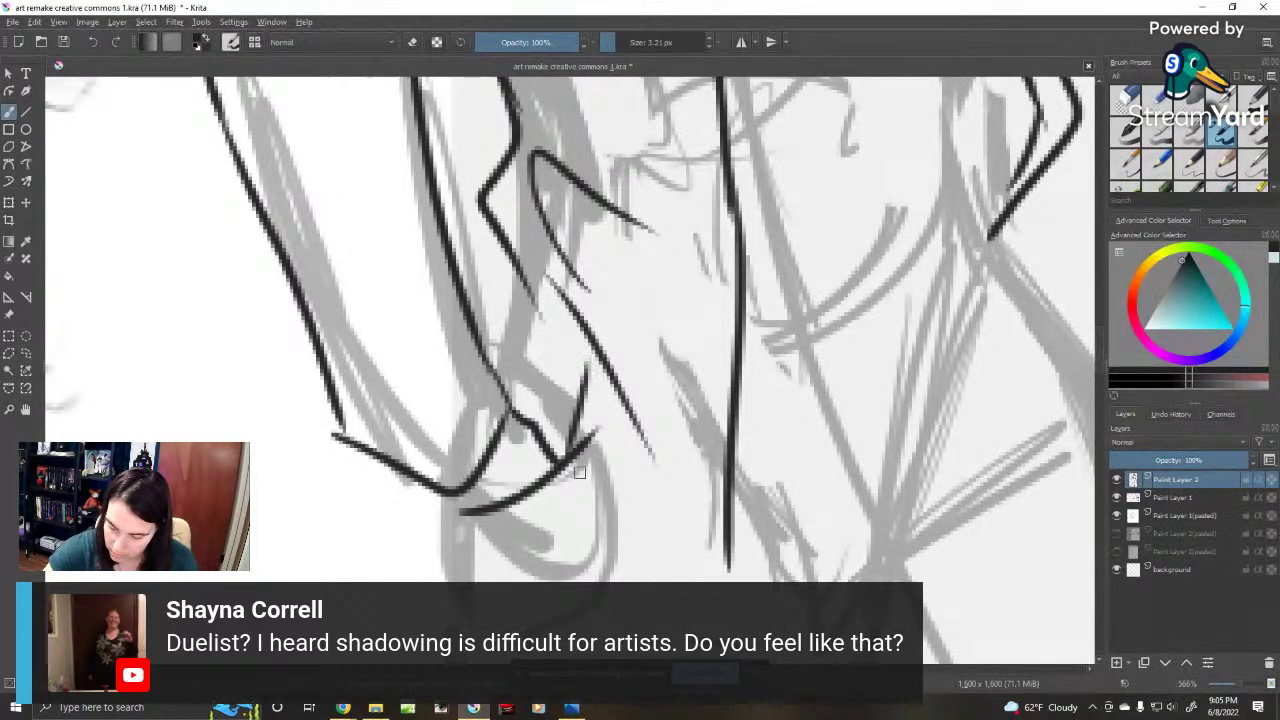
{"action": "mouse_move", "coordinate": [530, 560]}
{"action": "left_mouse_down"}
{"action": "mouse_move", "coordinate": [535, 400]}
{"action": "mouse_move", "coordinate": [590, 515]}
{"action": "left_mouse_up"}
{"action": "mouse_move", "coordinate": [642, 228]}
{"action": "left_mouse_down"}
{"action": "mouse_move", "coordinate": [632, 538]}
{"action": "mouse_move", "coordinate": [526, 574]}
{"action": "left_mouse_up"}
{"action": "mouse_move", "coordinate": [714, 451]}
{"action": "left_mouse_down"}
{"action": "mouse_move", "coordinate": [714, 366]}
{"action": "mouse_move", "coordinate": [663, 363]}
{"action": "mouse_move", "coordinate": [574, 545]}
{"action": "mouse_move", "coordinate": [606, 443]}
{"action": "left_mouse_up"}
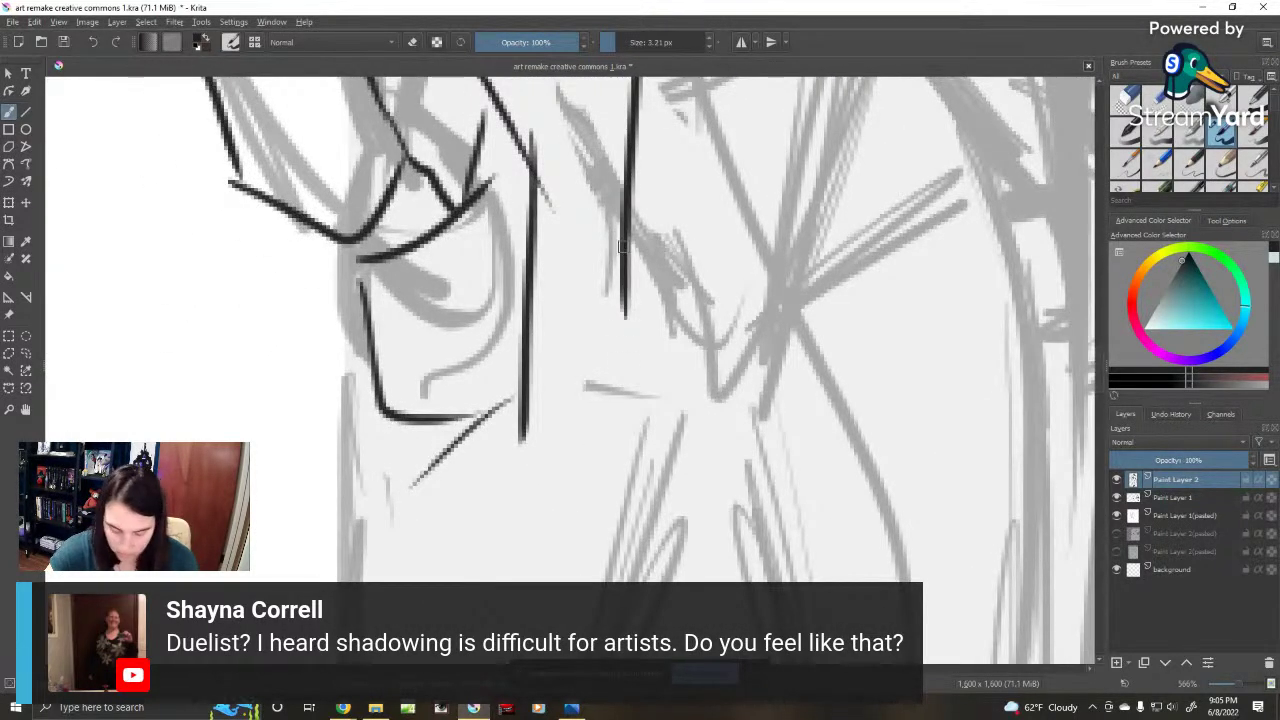
Step: Erase the lower end of the left-hand front edge and the lower part of the vertical fold line beside the pocket
{"action": "key", "text": "e"}
{"action": "mouse_move", "coordinate": [627, 254]}
{"action": "left_mouse_down"}
{"action": "mouse_move", "coordinate": [617, 321]}
{"action": "mouse_move", "coordinate": [609, 297]}
{"action": "left_mouse_up"}
{"action": "left_click_drag", "start_coordinate": [630, 185], "coordinate": [626, 242]}
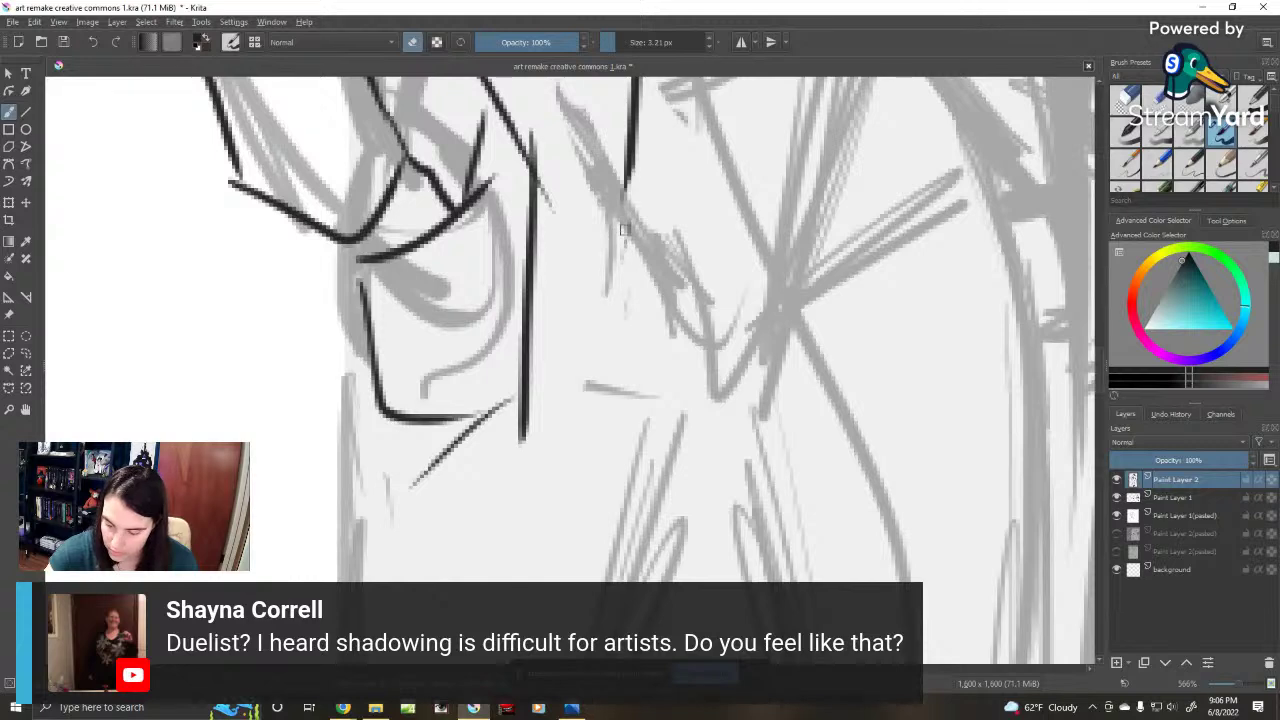
{"action": "mouse_move", "coordinate": [530, 362]}
{"action": "left_mouse_down"}
{"action": "mouse_move", "coordinate": [542, 255]}
{"action": "mouse_move", "coordinate": [514, 437]}
{"action": "mouse_move", "coordinate": [541, 273]}
{"action": "left_mouse_up"}
{"action": "key", "text": "e"}
Step: Redraw the lower left-hand front edge as a long curve sweeping across the thigh and outward as a flowing coattail
{"action": "left_click_drag", "start_coordinate": [635, 158], "coordinate": [424, 640]}
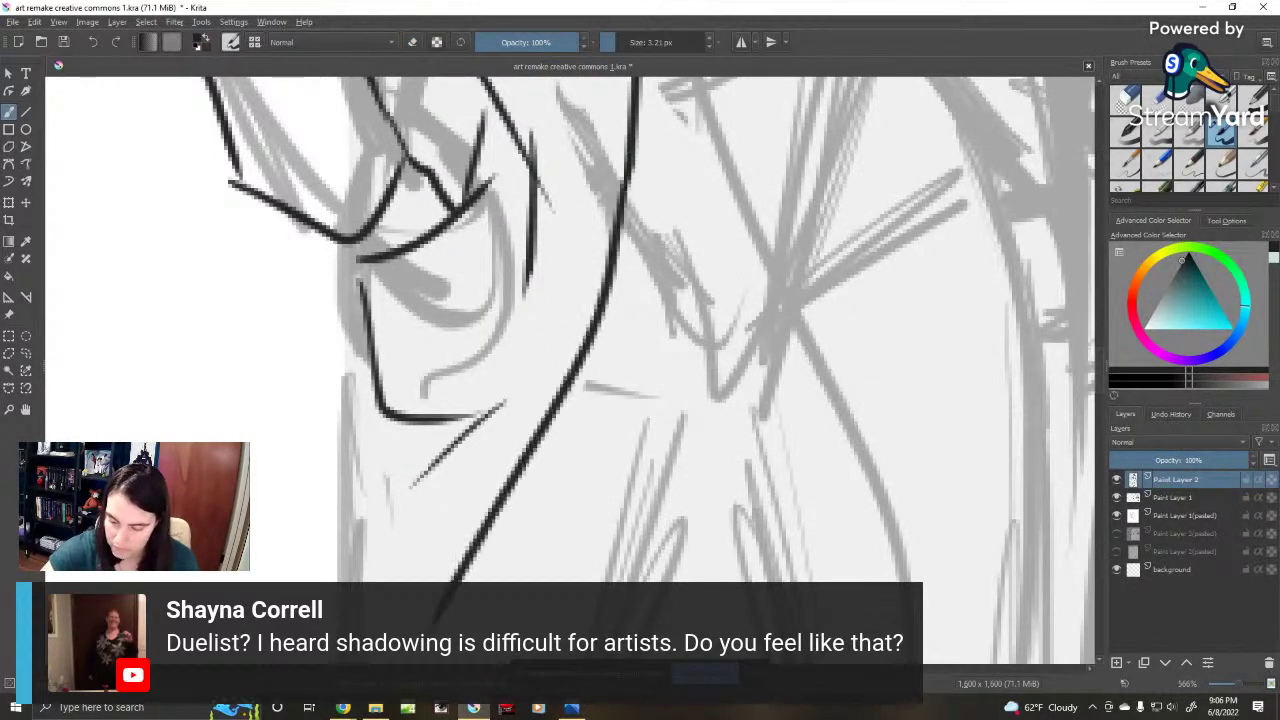
{"action": "left_click_drag", "start_coordinate": [625, 585], "coordinate": [703, 325]}
{"action": "mouse_move", "coordinate": [566, 264]}
{"action": "left_mouse_down"}
{"action": "mouse_move", "coordinate": [363, 457]}
{"action": "mouse_move", "coordinate": [333, 468]}
{"action": "left_mouse_up"}
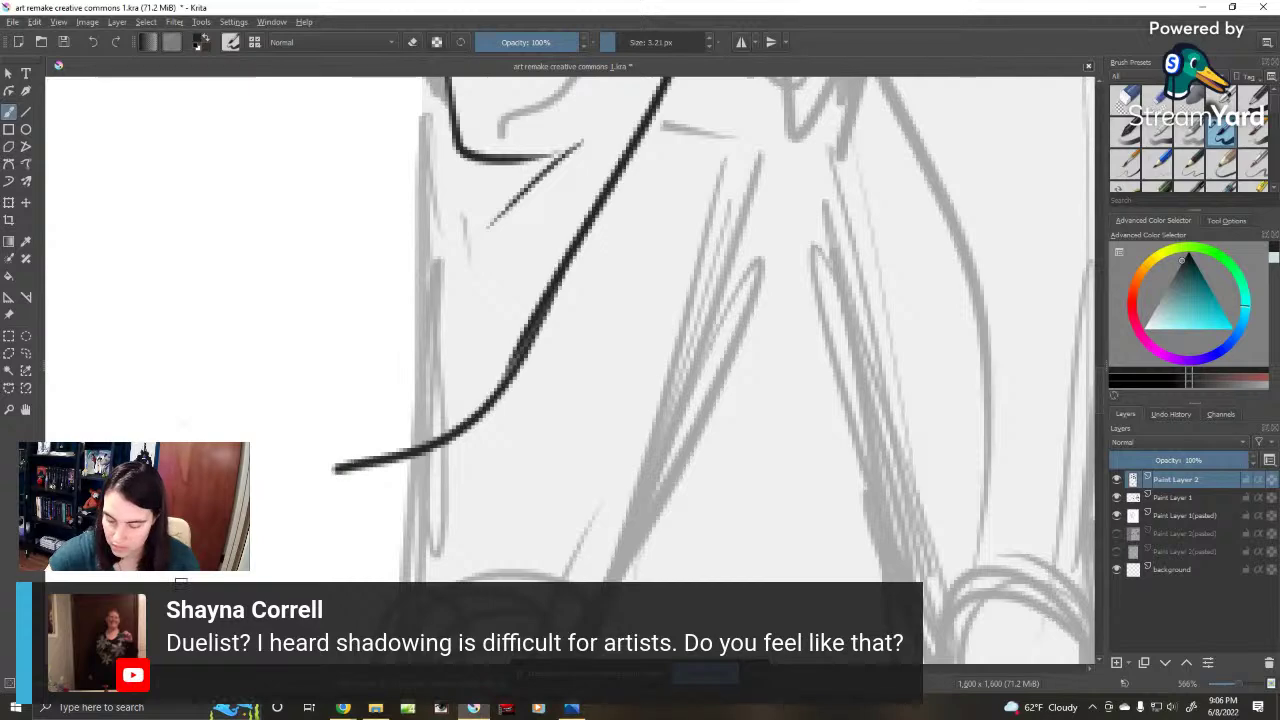
{"action": "scroll", "coordinate": [364, 466], "scroll_direction": "down", "scroll_amount": 4}
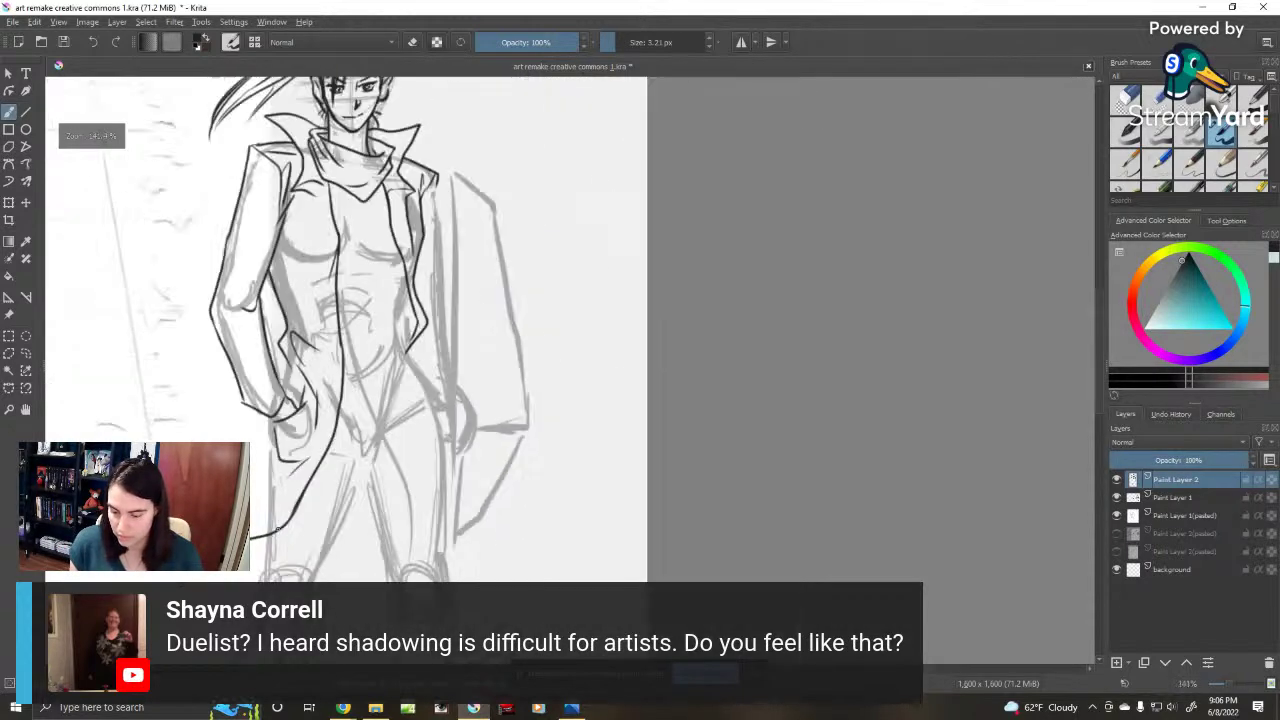
{"action": "scroll", "coordinate": [364, 466], "scroll_direction": "down", "scroll_amount": 2}
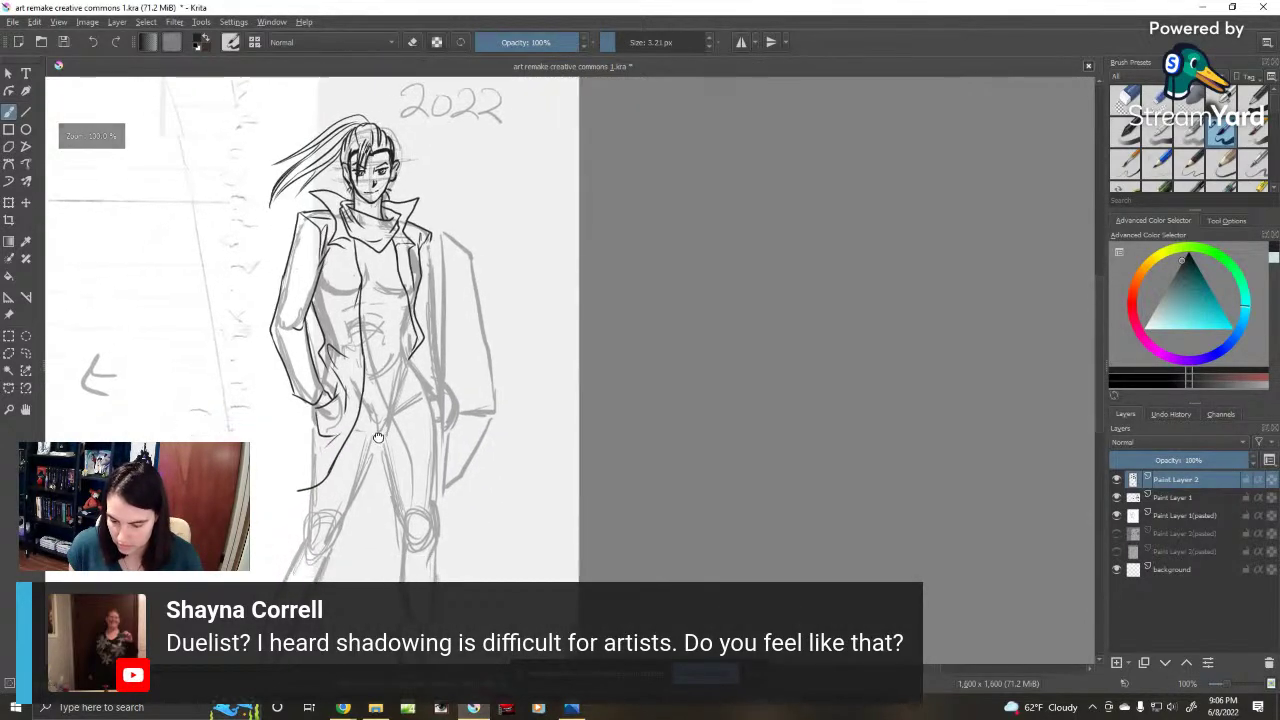
{"action": "left_click_drag", "start_coordinate": [378, 432], "coordinate": [465, 333]}
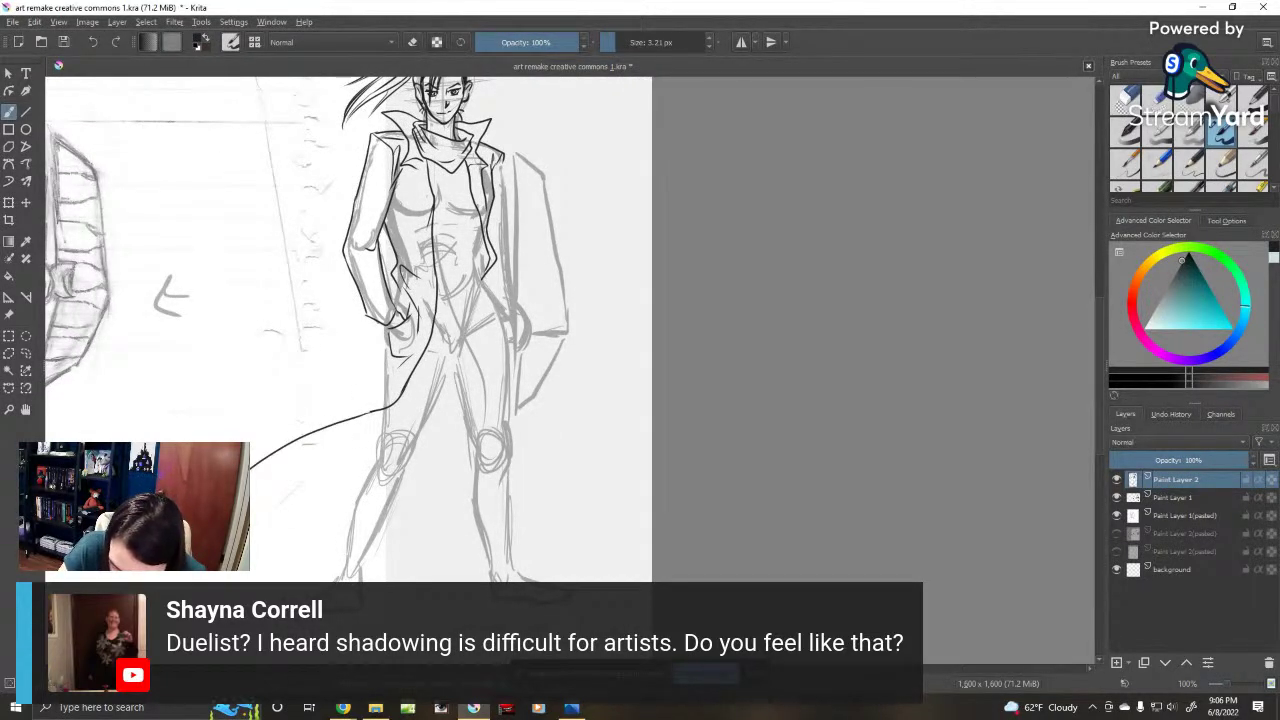
{"action": "left_click_drag", "start_coordinate": [252, 481], "coordinate": [378, 440]}
{"action": "key", "text": "ctrl+z"}
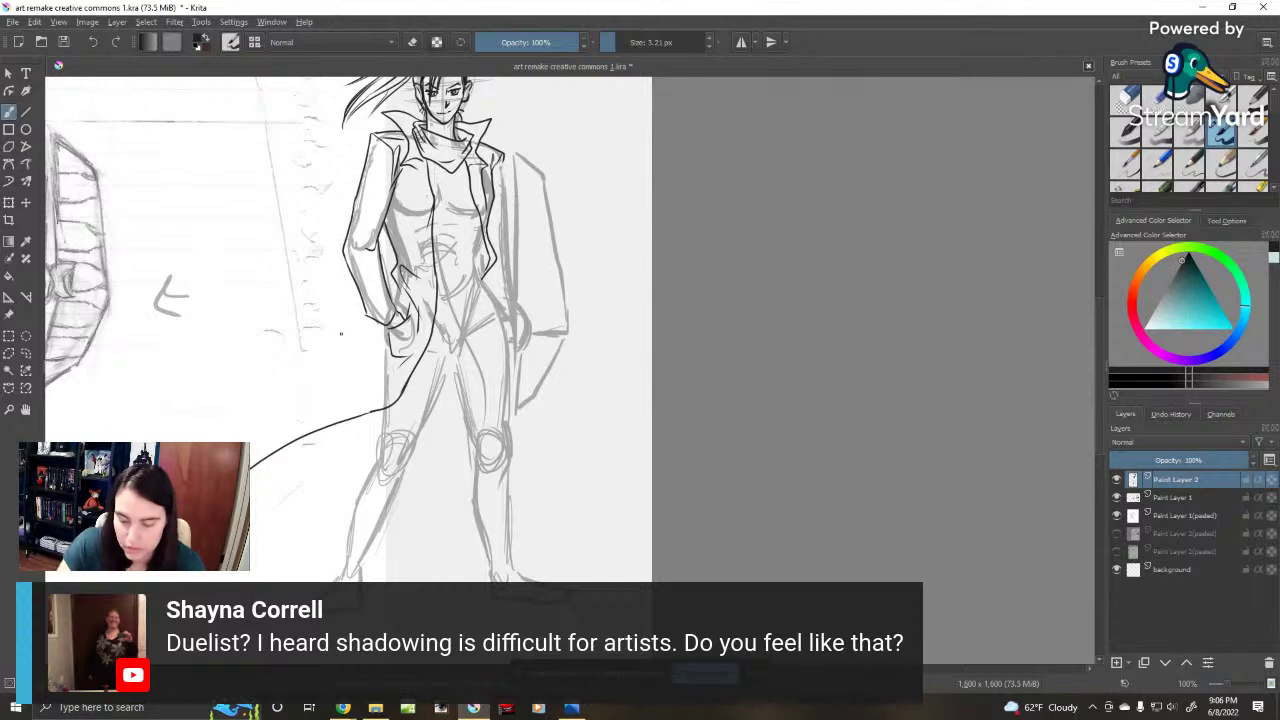
{"action": "left_click_drag", "start_coordinate": [374, 354], "coordinate": [184, 438]}
{"action": "left_click_drag", "start_coordinate": [224, 384], "coordinate": [288, 364]}
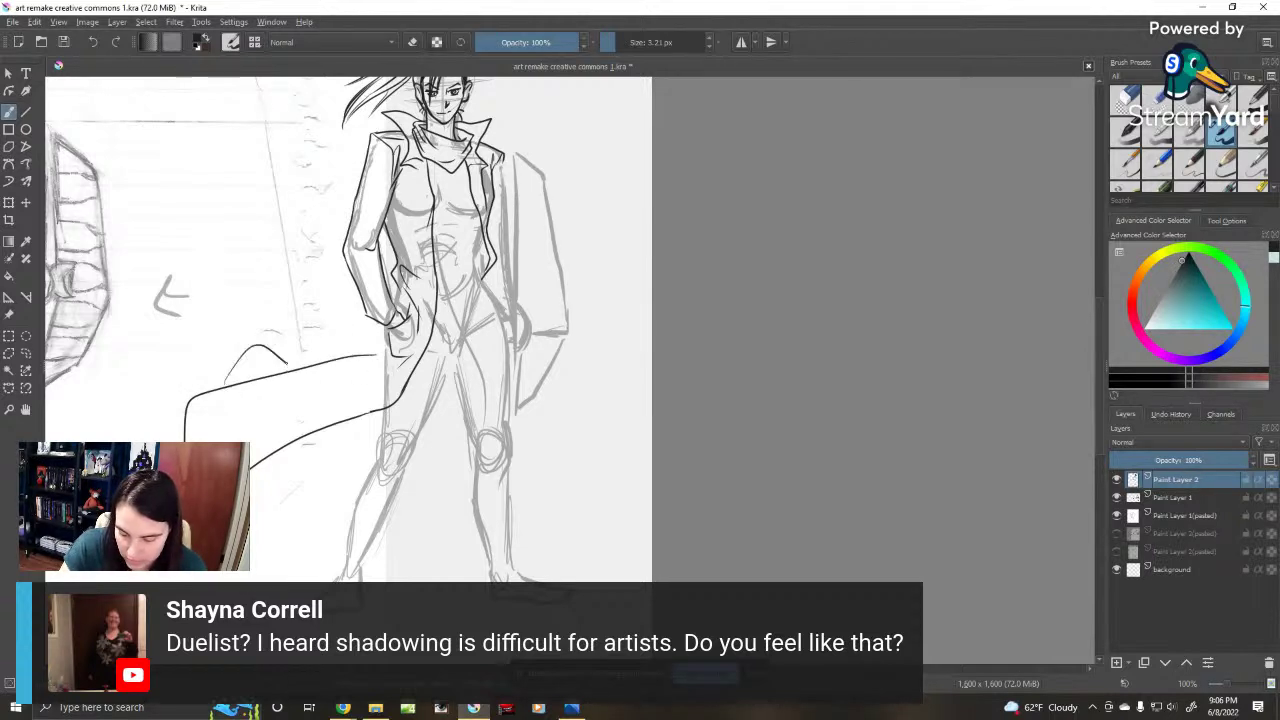
{"action": "key", "text": "ctrl+z"}
{"action": "key", "text": "ctrl+z"}
{"action": "key", "text": "ctrl+z"}
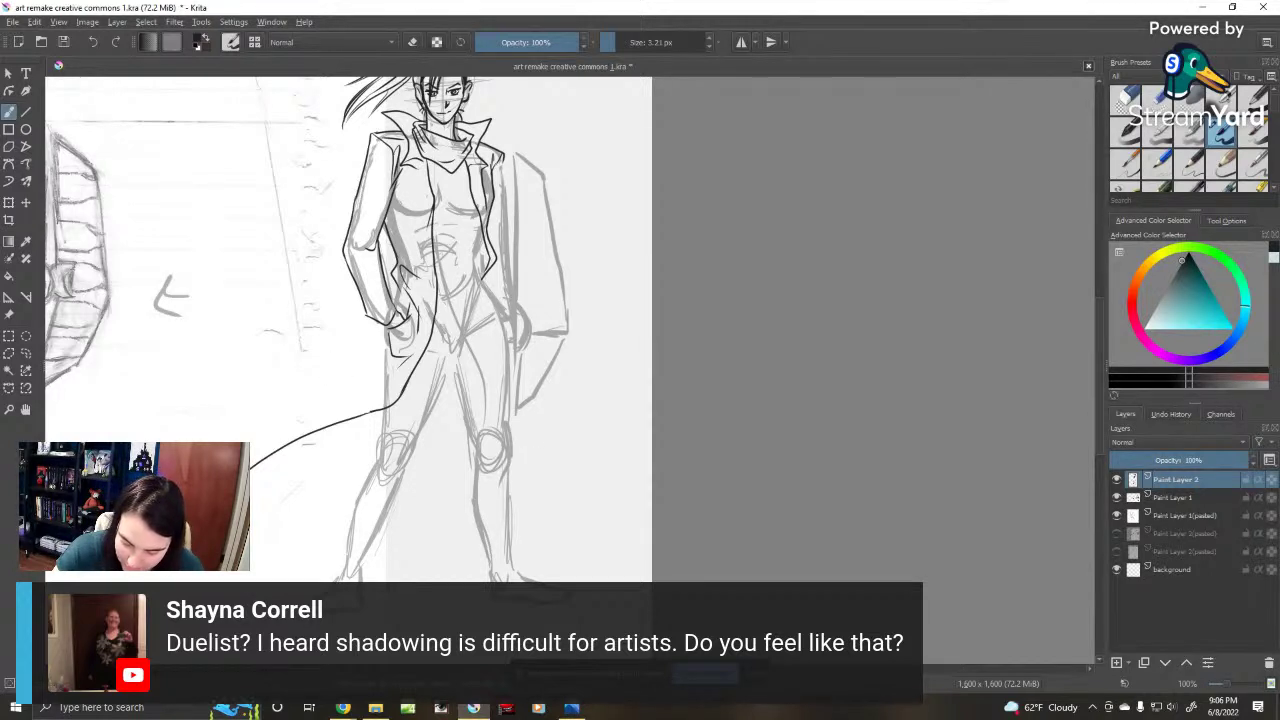
{"action": "left_click_drag", "start_coordinate": [218, 440], "coordinate": [385, 356]}
{"action": "key", "text": "ctrl+z"}
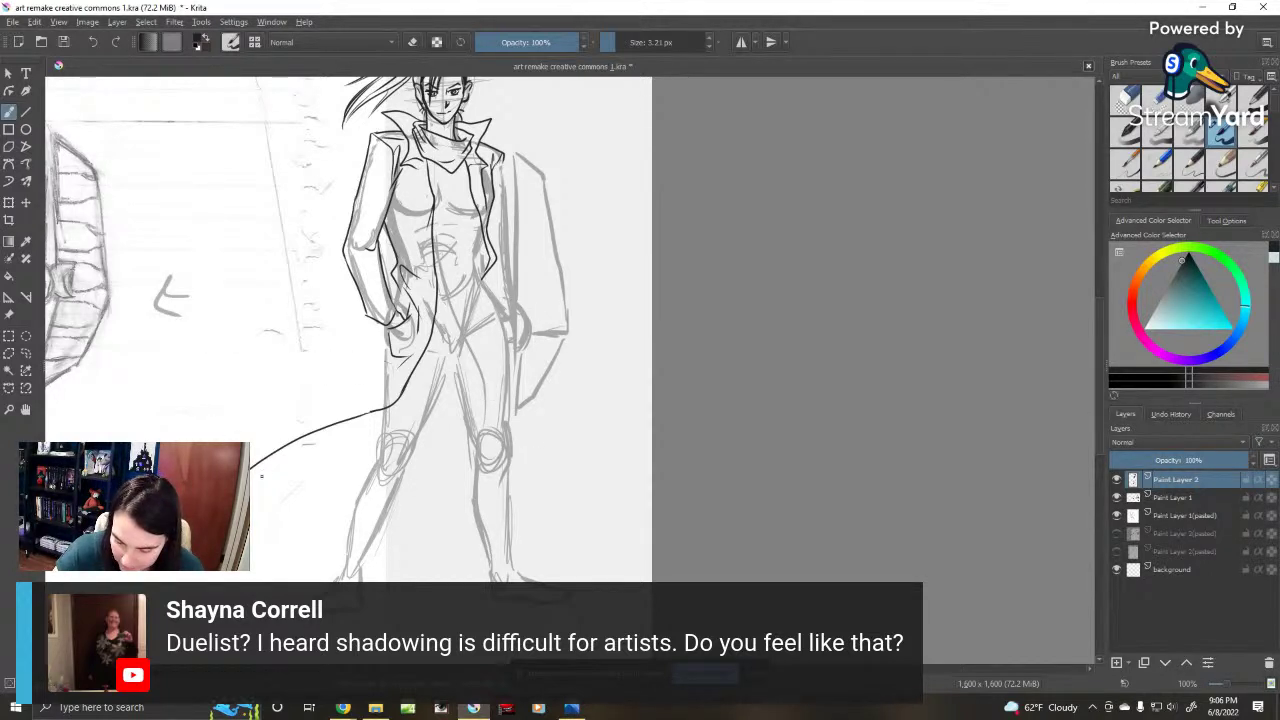
Step: Draw the flowing coattail's wavy upper edge with hem curves near the knees, and the right-hand front panel narrowing to a point at the shin
{"action": "left_click_drag", "start_coordinate": [233, 441], "coordinate": [378, 376]}
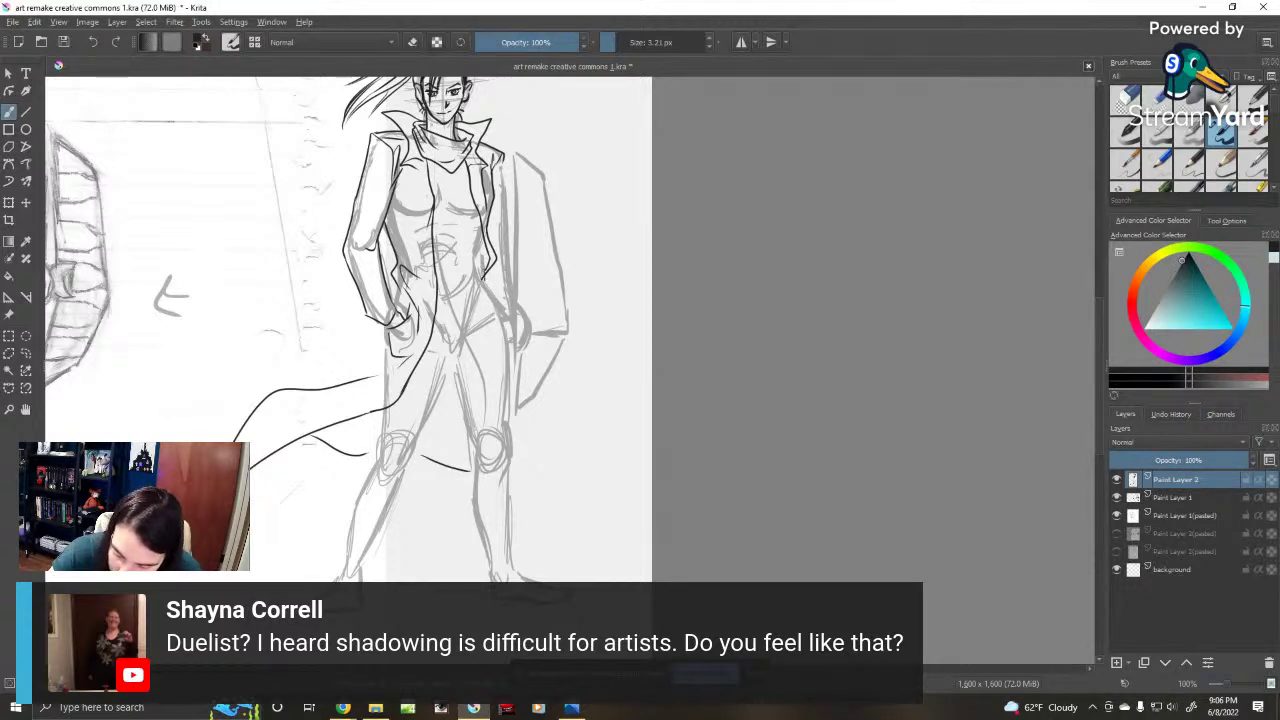
{"action": "left_click_drag", "start_coordinate": [510, 468], "coordinate": [500, 545]}
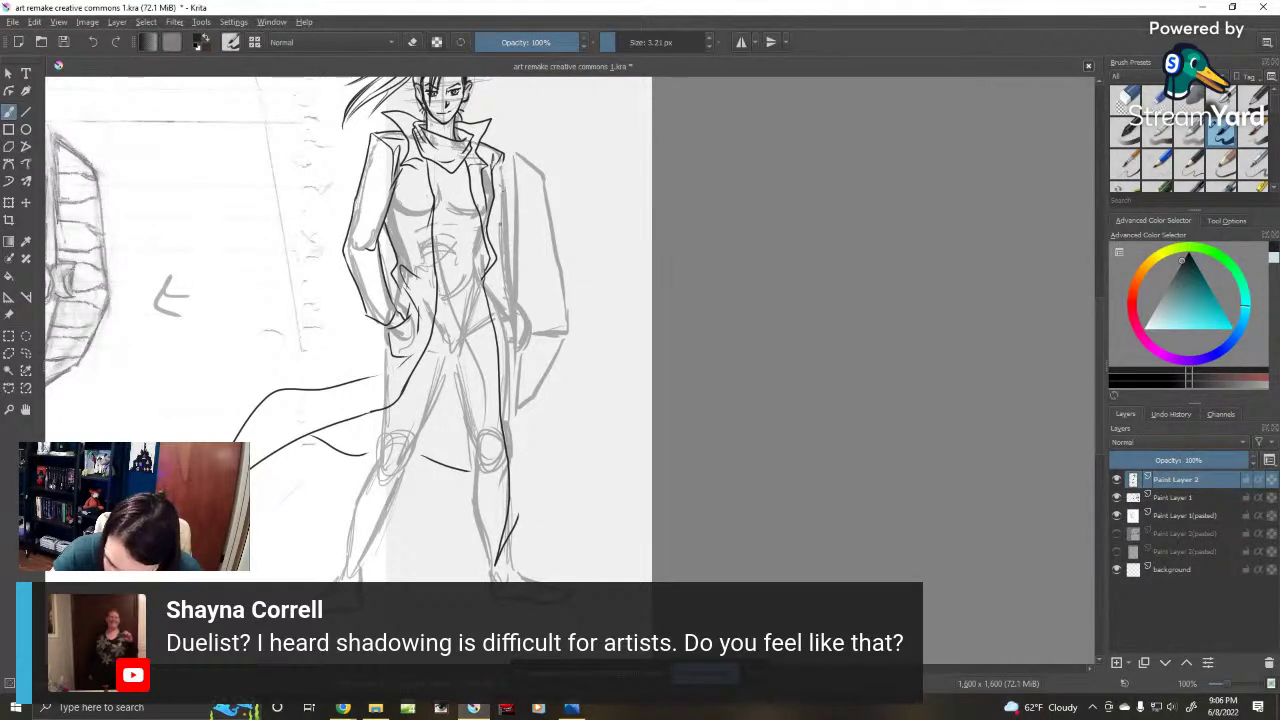
{"action": "left_click_drag", "start_coordinate": [490, 265], "coordinate": [506, 400]}
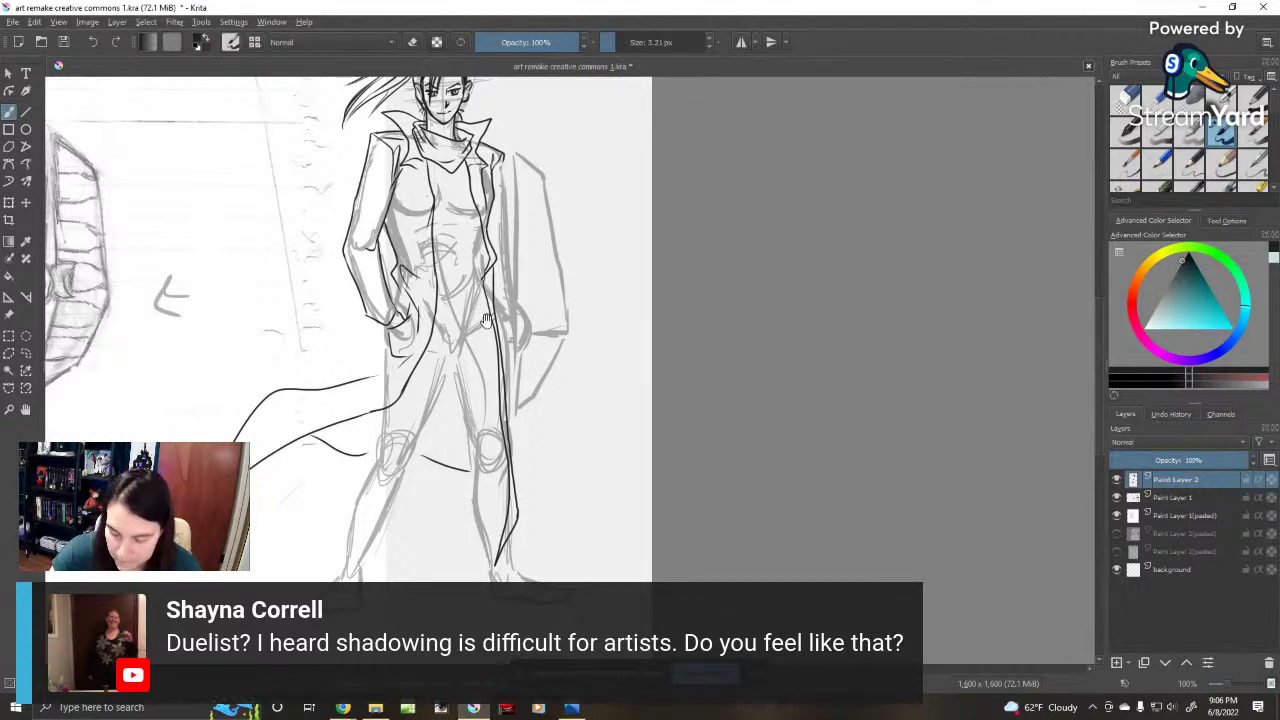
Step: Draw an angled coat edge from the pocketed hand's cuff down to the upper edge of the flowing coattail
{"action": "left_click_drag", "start_coordinate": [486, 319], "coordinate": [490, 376]}
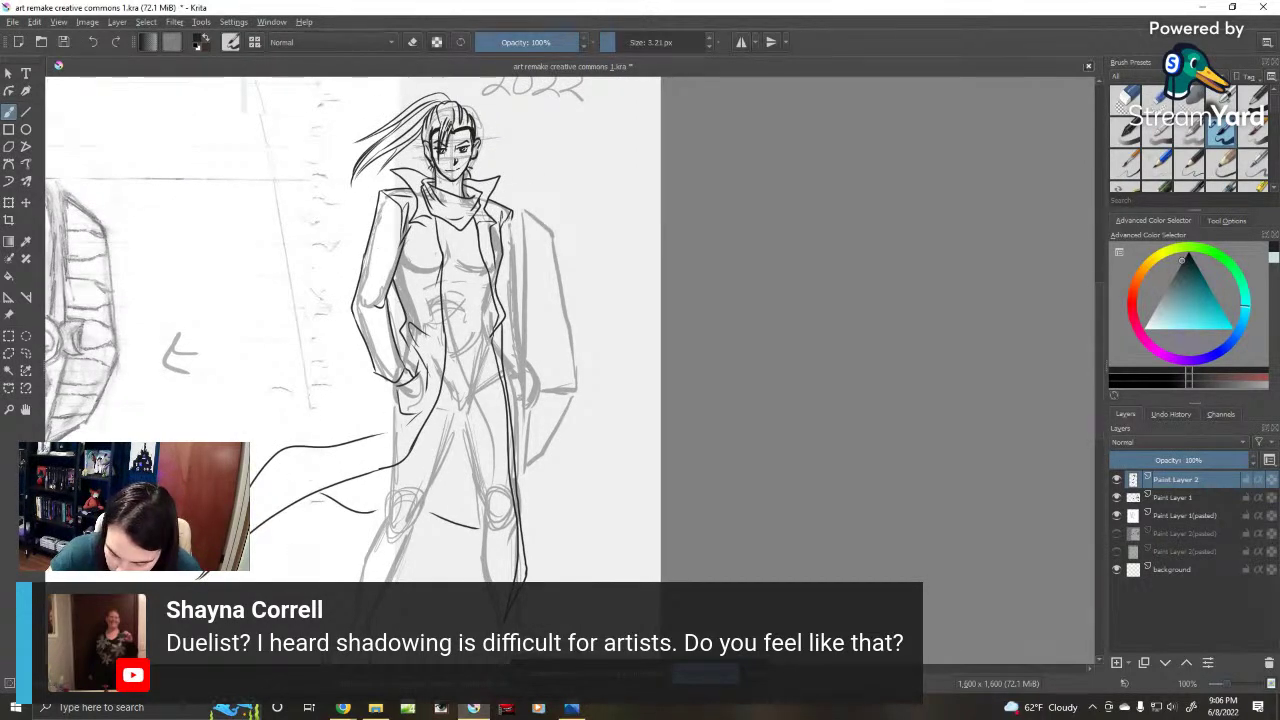
{"action": "left_click_drag", "start_coordinate": [322, 446], "coordinate": [384, 421]}
{"action": "key", "text": "ctrl+z"}
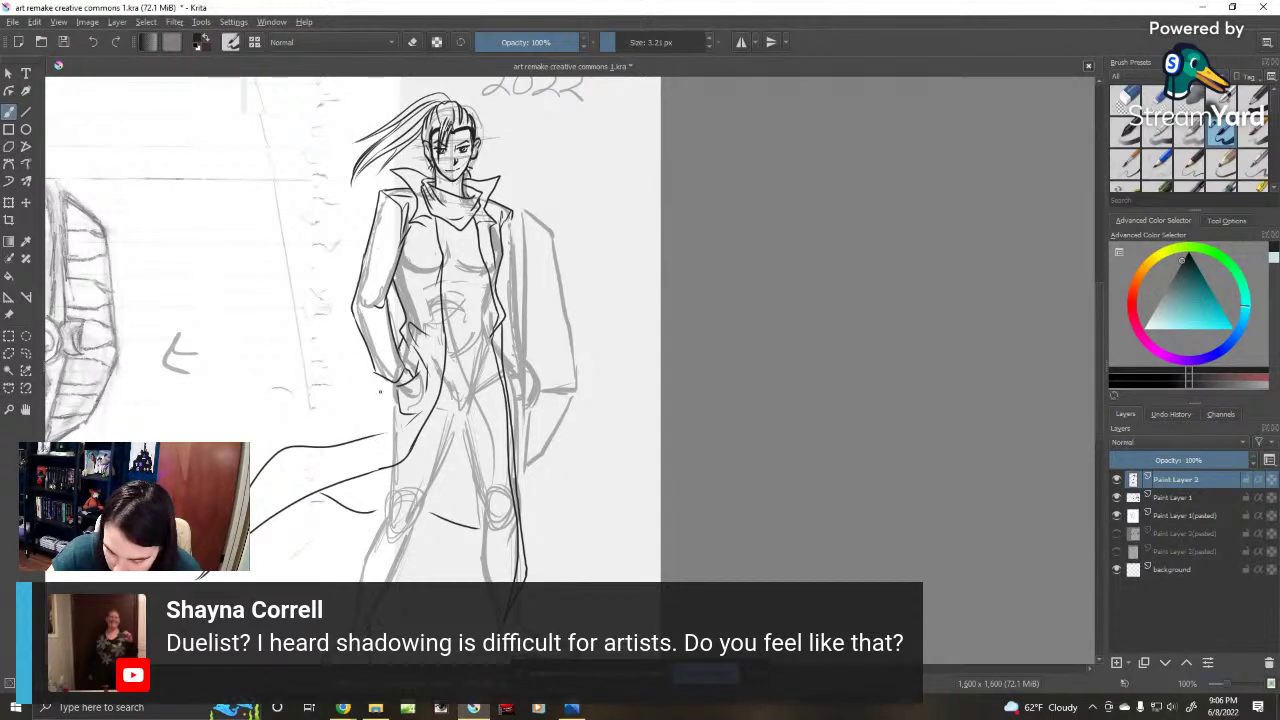
{"action": "left_click_drag", "start_coordinate": [385, 378], "coordinate": [360, 428]}
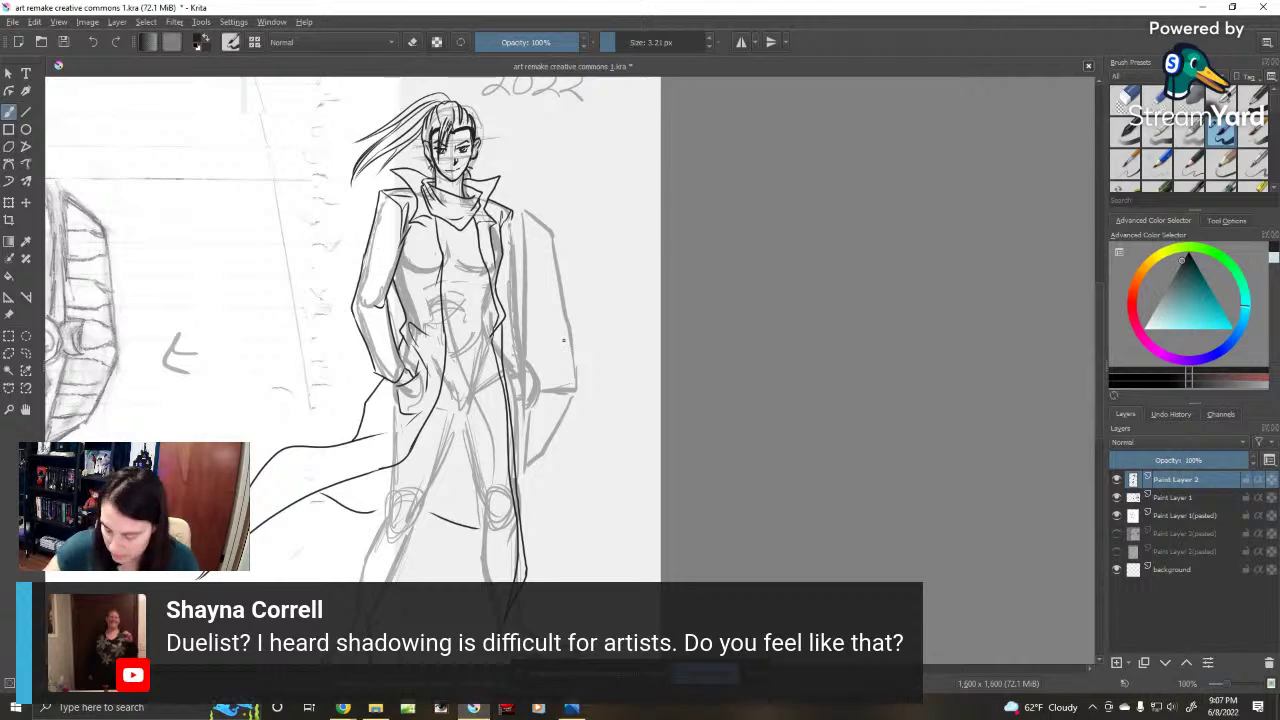
{"action": "left_click_drag", "start_coordinate": [282, 309], "coordinate": [624, 275]}
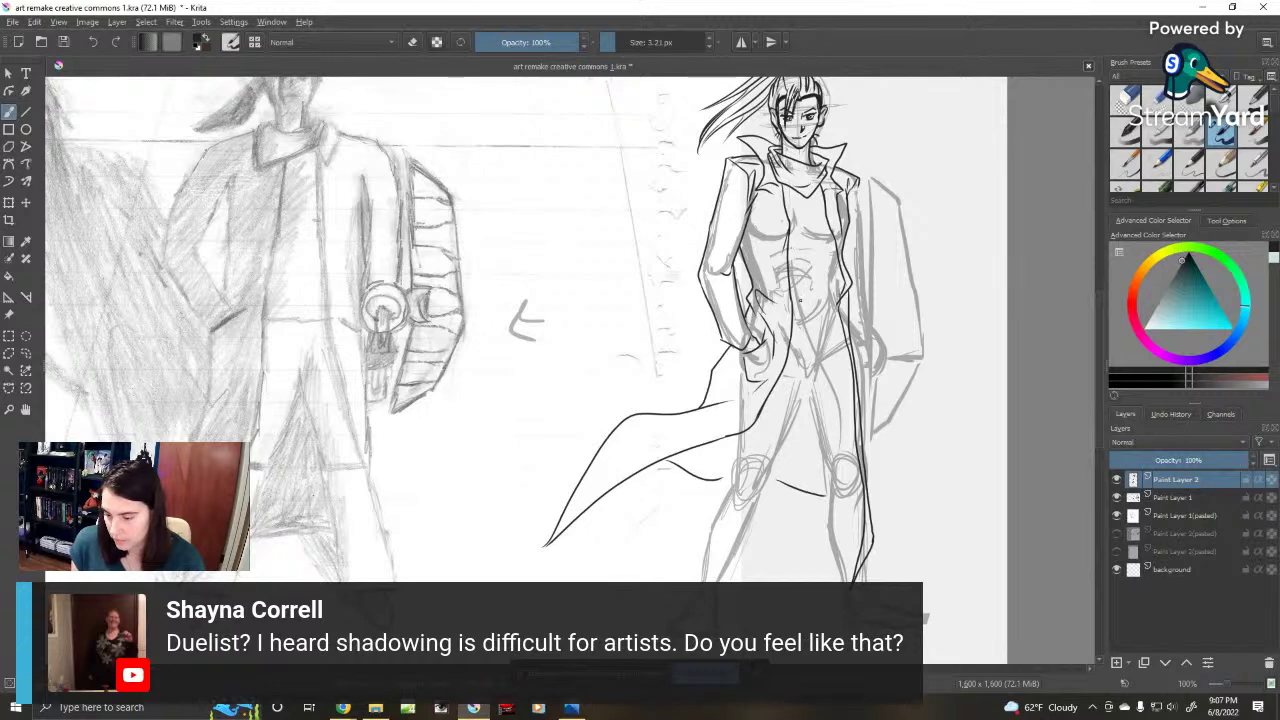
Step: Draw the cropped shirt's hem across the midriff, with curved fold lines on the chest and short hatching between the coat fronts
{"action": "scroll", "coordinate": [826, 239], "scroll_direction": "up", "scroll_amount": 4}
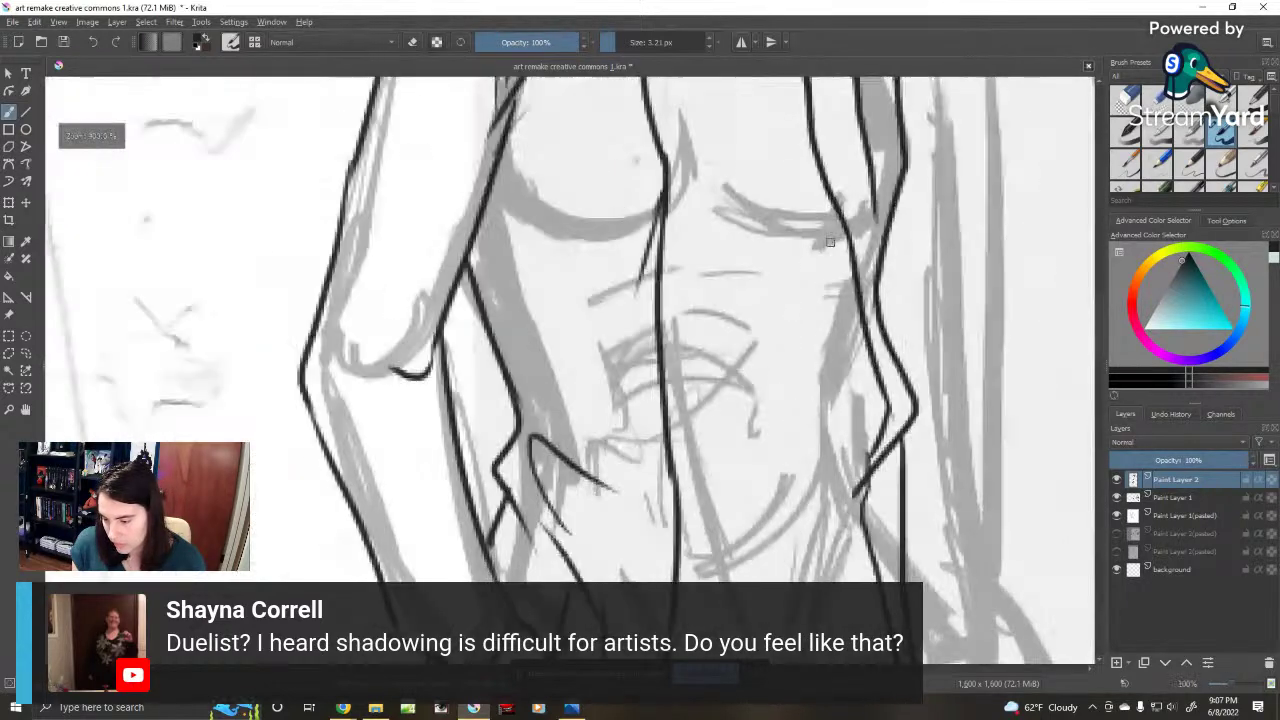
{"action": "left_click_drag", "start_coordinate": [822, 258], "coordinate": [540, 346]}
{"action": "scroll", "coordinate": [705, 373], "scroll_direction": "down", "scroll_amount": 3}
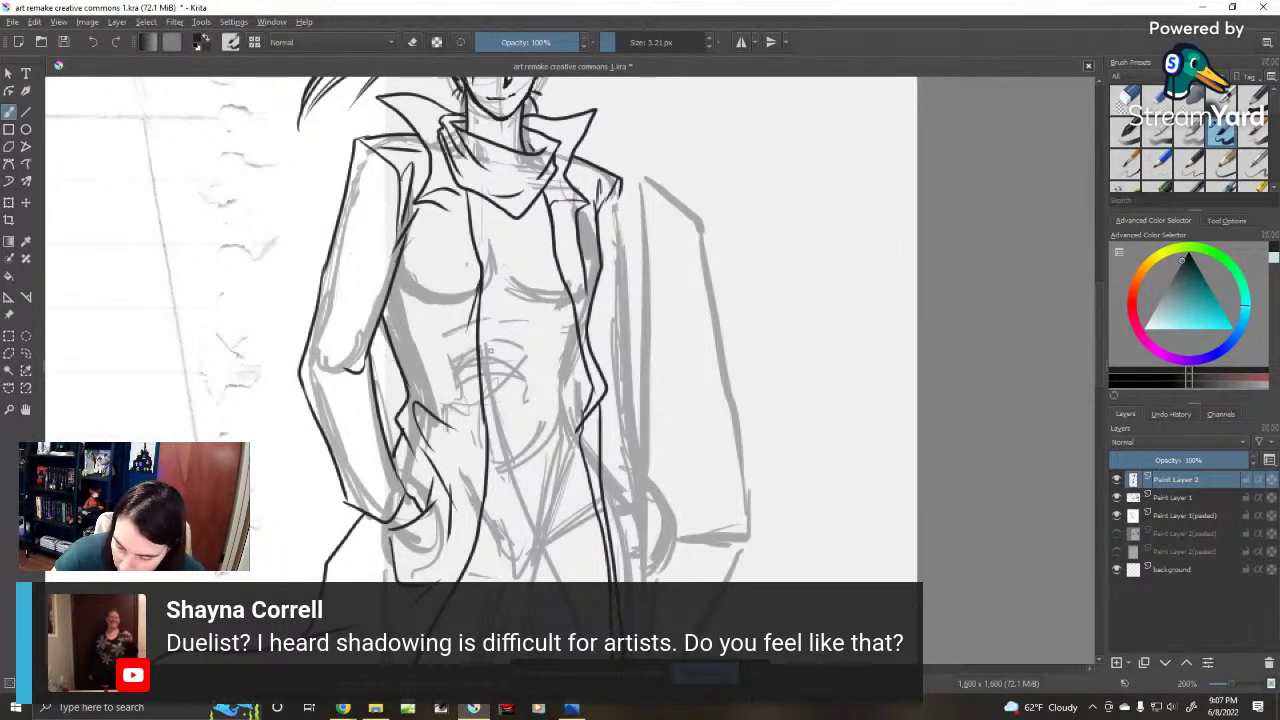
{"action": "mouse_move", "coordinate": [478, 351]}
{"action": "left_mouse_down"}
{"action": "mouse_move", "coordinate": [536, 362]}
{"action": "mouse_move", "coordinate": [560, 336]}
{"action": "mouse_move", "coordinate": [582, 346]}
{"action": "left_mouse_up"}
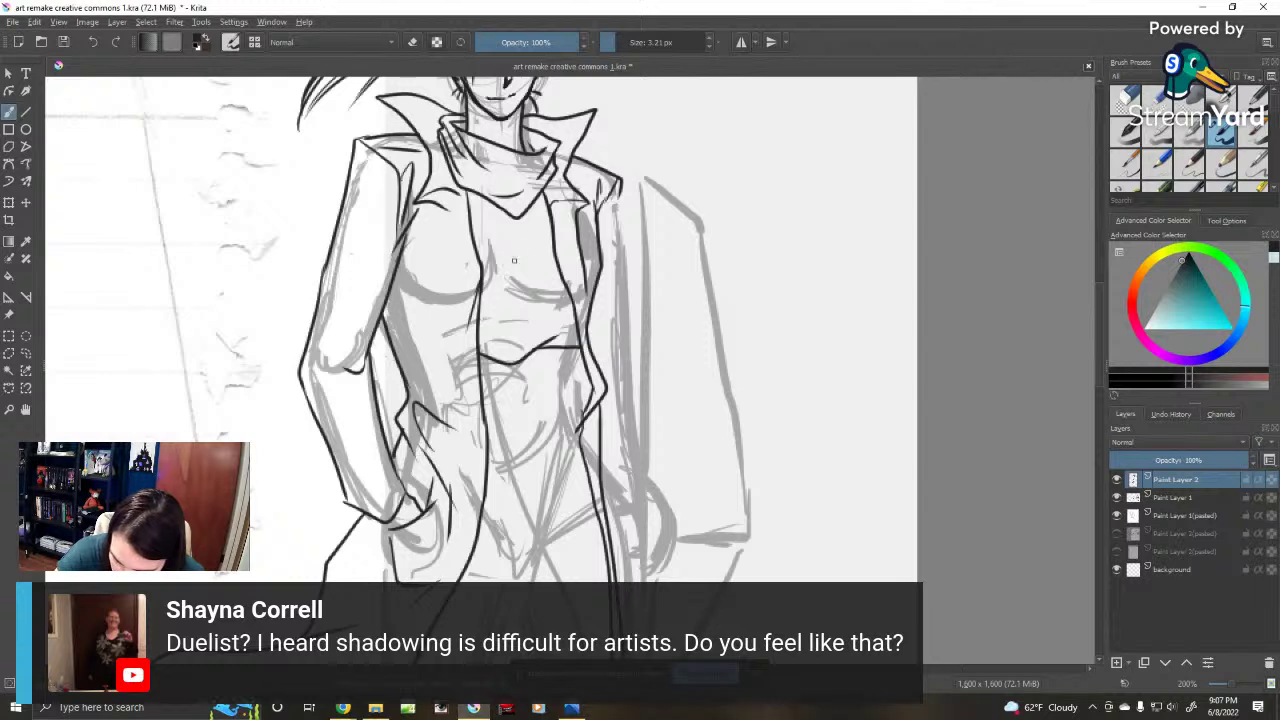
{"action": "mouse_move", "coordinate": [494, 255]}
{"action": "left_mouse_down"}
{"action": "mouse_move", "coordinate": [535, 236]}
{"action": "mouse_move", "coordinate": [489, 276]}
{"action": "left_mouse_up"}
{"action": "left_click_drag", "start_coordinate": [483, 232], "coordinate": [506, 240]}
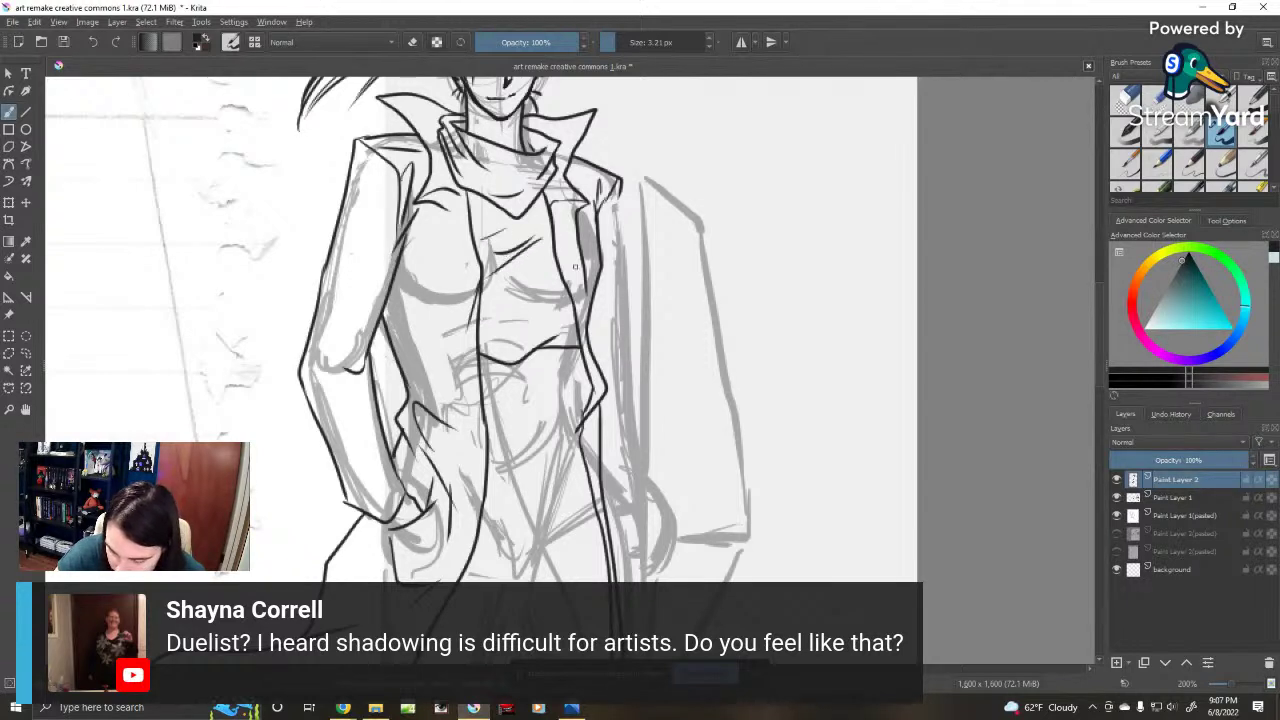
{"action": "mouse_move", "coordinate": [484, 316]}
{"action": "left_mouse_down"}
{"action": "mouse_move", "coordinate": [510, 280]}
{"action": "mouse_move", "coordinate": [550, 290]}
{"action": "left_mouse_up"}
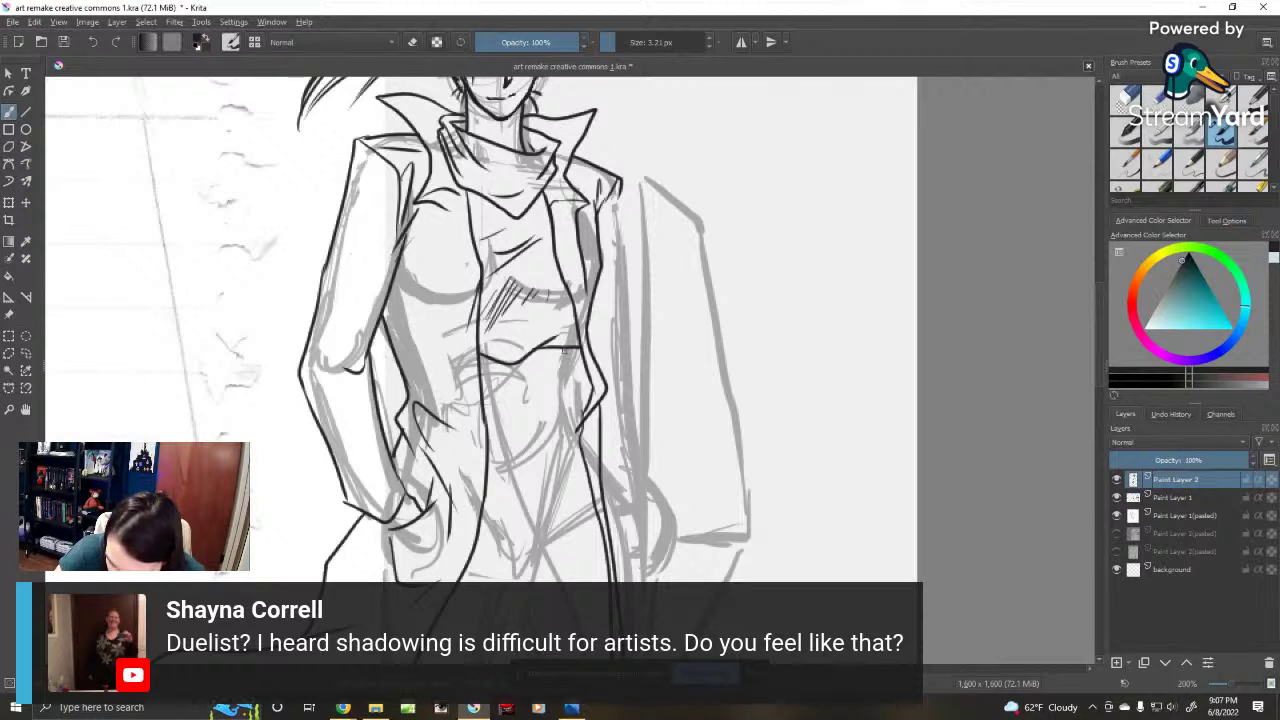
Step: Draw the bare waist with a navel, and below it the trousers' waistband with belt loops, a fly and crease lines at the crotch
{"action": "mouse_move", "coordinate": [566, 349]}
{"action": "left_mouse_down"}
{"action": "mouse_move", "coordinate": [550, 400]}
{"action": "mouse_move", "coordinate": [563, 446]}
{"action": "mouse_move", "coordinate": [518, 468]}
{"action": "mouse_move", "coordinate": [528, 396]}
{"action": "mouse_move", "coordinate": [497, 425]}
{"action": "left_mouse_up"}
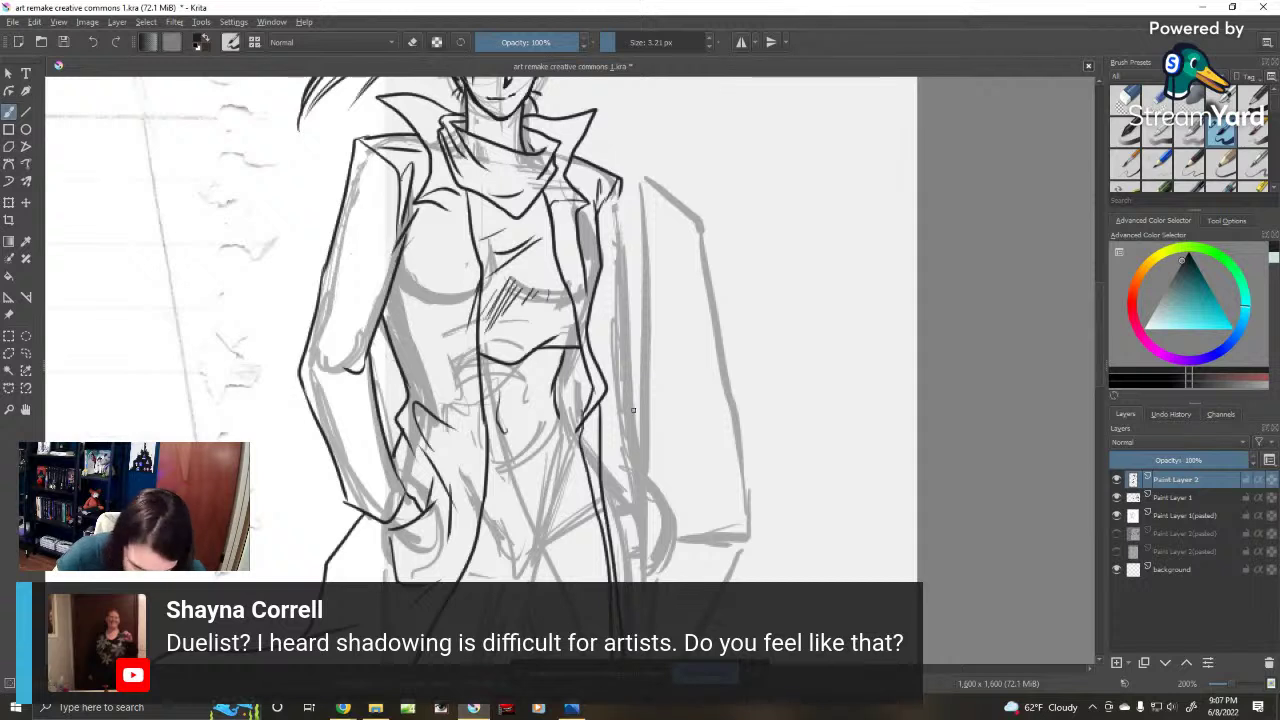
{"action": "key", "text": "ctrl+z"}
{"action": "mouse_move", "coordinate": [511, 371]}
{"action": "left_mouse_down"}
{"action": "mouse_move", "coordinate": [491, 430]}
{"action": "mouse_move", "coordinate": [558, 413]}
{"action": "mouse_move", "coordinate": [568, 430]}
{"action": "mouse_move", "coordinate": [536, 444]}
{"action": "mouse_move", "coordinate": [528, 496]}
{"action": "left_mouse_up"}
{"action": "mouse_move", "coordinate": [495, 443]}
{"action": "left_mouse_down"}
{"action": "mouse_move", "coordinate": [502, 528]}
{"action": "mouse_move", "coordinate": [550, 546]}
{"action": "mouse_move", "coordinate": [586, 484]}
{"action": "left_mouse_up"}
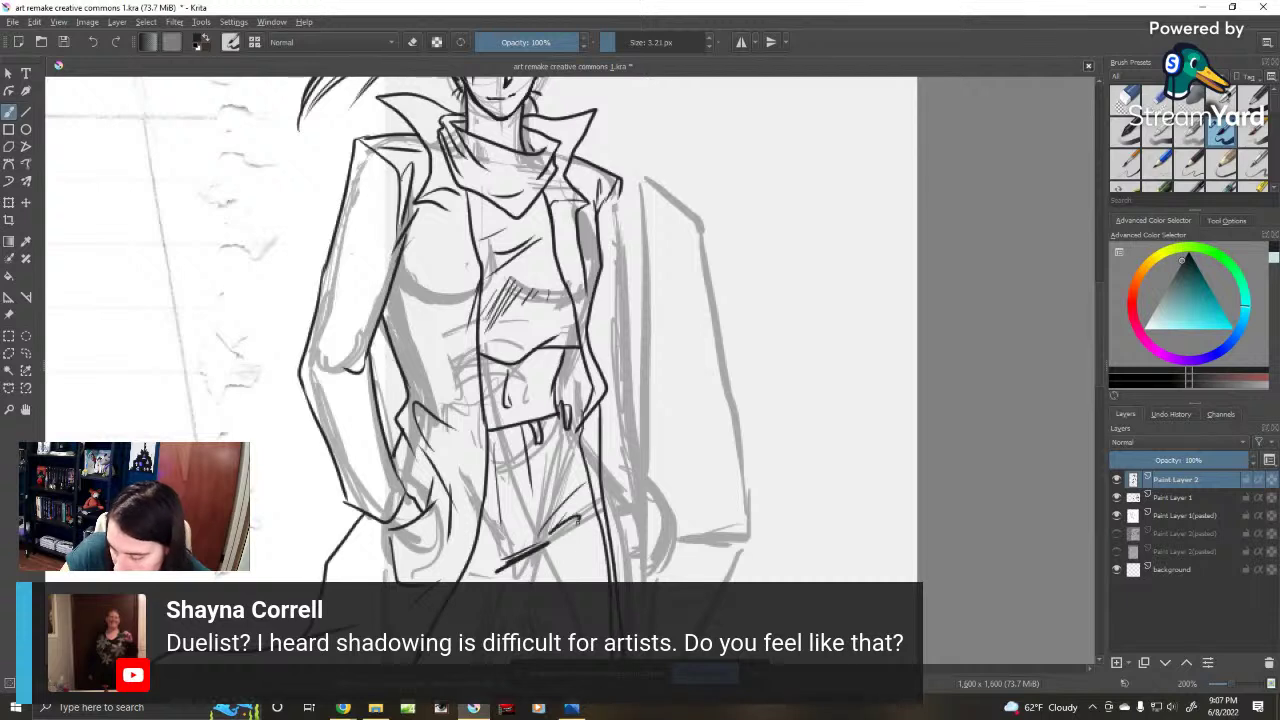
{"action": "left_click_drag", "start_coordinate": [562, 548], "coordinate": [580, 522]}
{"action": "mouse_move", "coordinate": [523, 429]}
{"action": "left_mouse_down"}
{"action": "mouse_move", "coordinate": [527, 531]}
{"action": "mouse_move", "coordinate": [506, 479]}
{"action": "mouse_move", "coordinate": [505, 527]}
{"action": "left_mouse_up"}
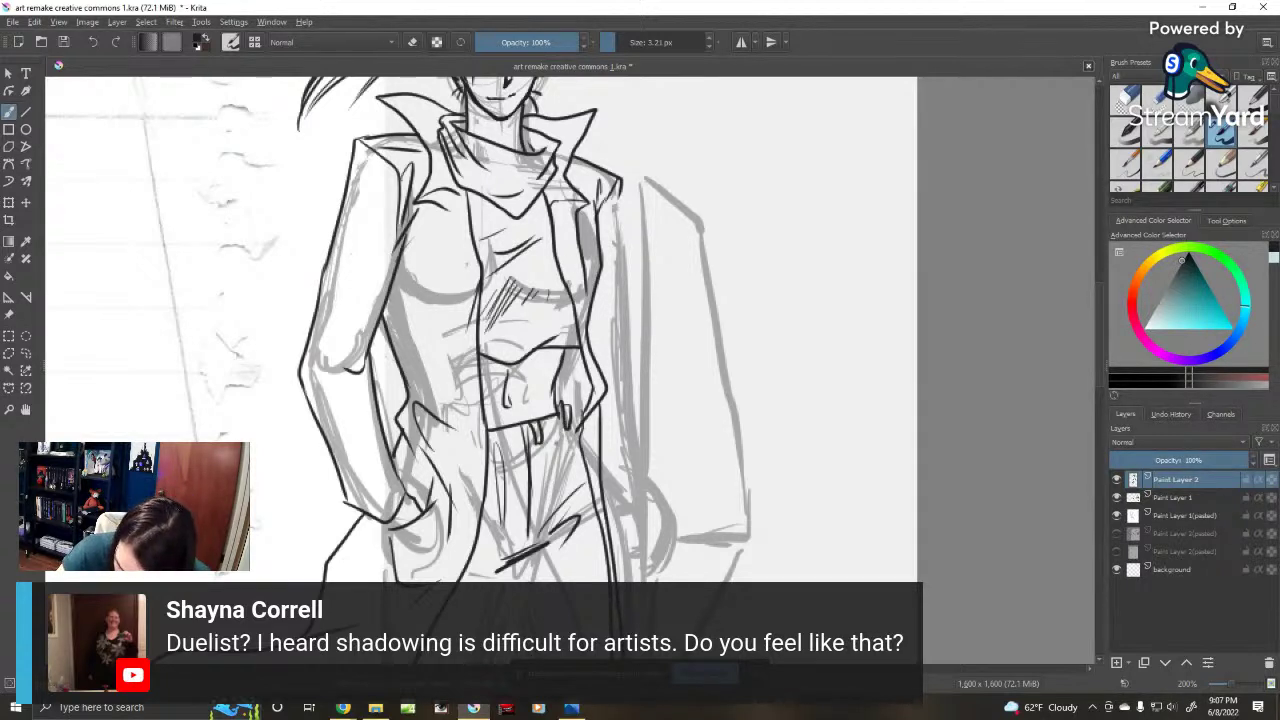
Step: Draw the inner and outer thigh edges of the left-hand leg down to the knee, with a crease across the knee and short folds
{"action": "left_click_drag", "start_coordinate": [652, 480], "coordinate": [617, 337]}
{"action": "left_click_drag", "start_coordinate": [617, 516], "coordinate": [601, 232]}
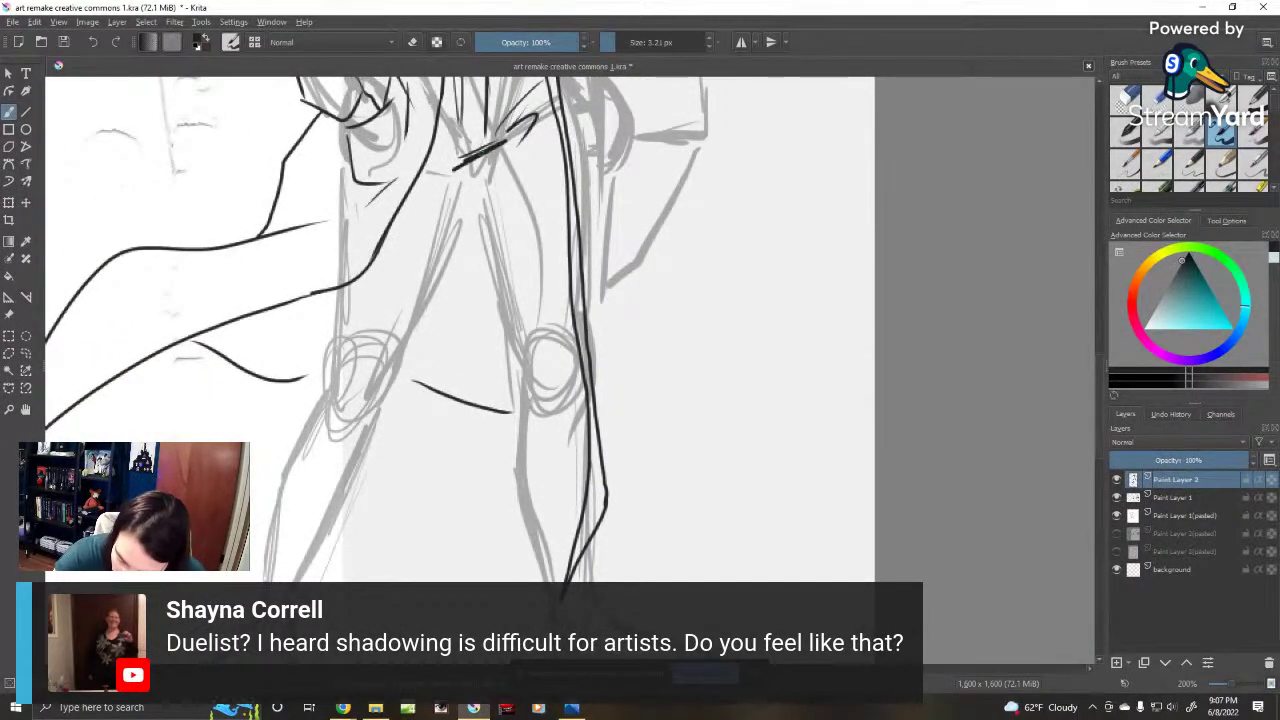
{"action": "left_click_drag", "start_coordinate": [478, 155], "coordinate": [387, 392]}
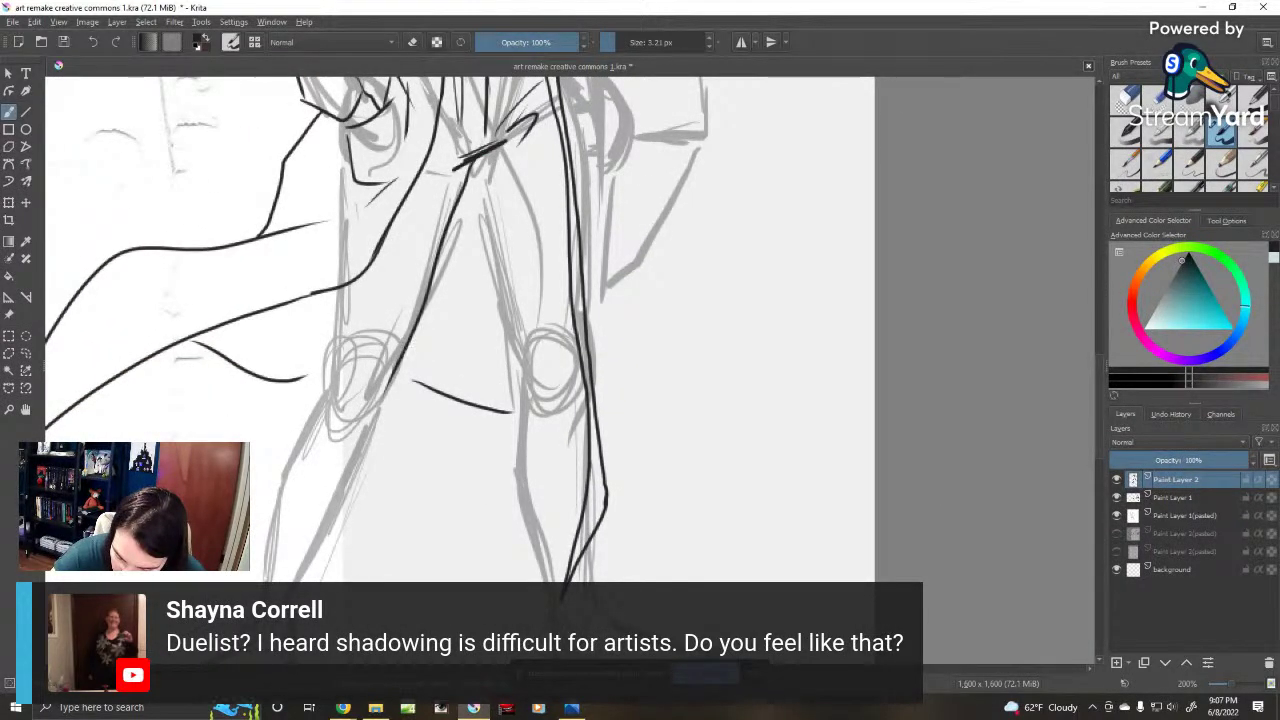
{"action": "mouse_move", "coordinate": [405, 345]}
{"action": "left_mouse_down"}
{"action": "mouse_move", "coordinate": [374, 393]}
{"action": "mouse_move", "coordinate": [337, 396]}
{"action": "left_mouse_up"}
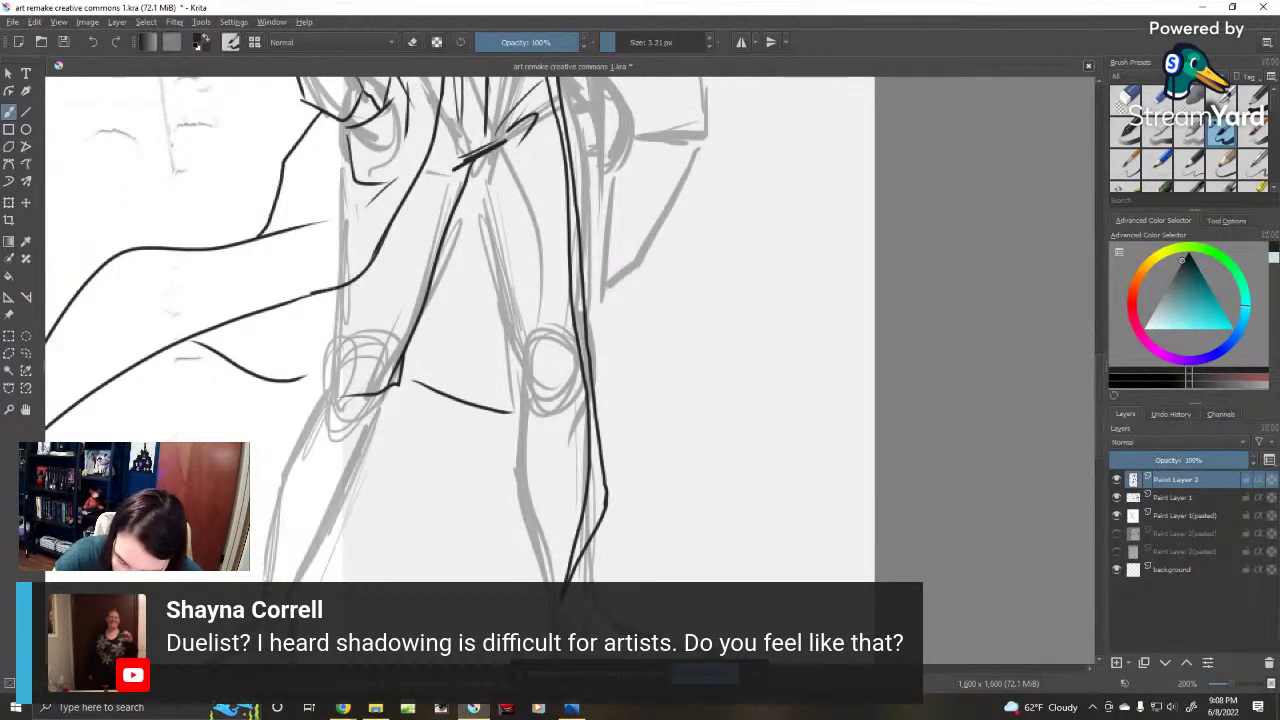
{"action": "mouse_move", "coordinate": [333, 287]}
{"action": "left_mouse_down"}
{"action": "mouse_move", "coordinate": [324, 366]}
{"action": "mouse_move", "coordinate": [338, 446]}
{"action": "left_mouse_up"}
{"action": "left_click_drag", "start_coordinate": [330, 378], "coordinate": [318, 474]}
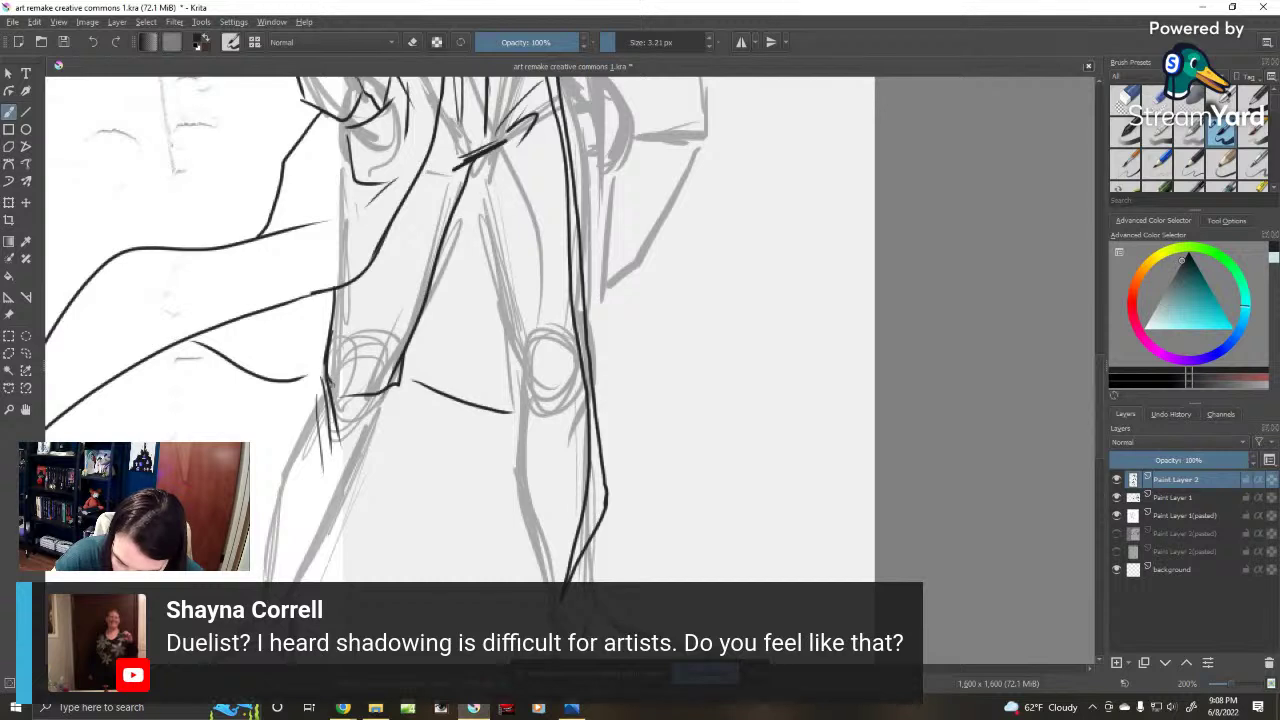
Step: Draw the left-hand lower trouser leg with diagonal folds along the calf and a flared, jagged cuff above the foot
{"action": "mouse_move", "coordinate": [330, 383]}
{"action": "left_mouse_down"}
{"action": "mouse_move", "coordinate": [346, 401]}
{"action": "mouse_move", "coordinate": [392, 396]}
{"action": "mouse_move", "coordinate": [288, 566]}
{"action": "left_mouse_up"}
{"action": "left_click_drag", "start_coordinate": [350, 498], "coordinate": [276, 582]}
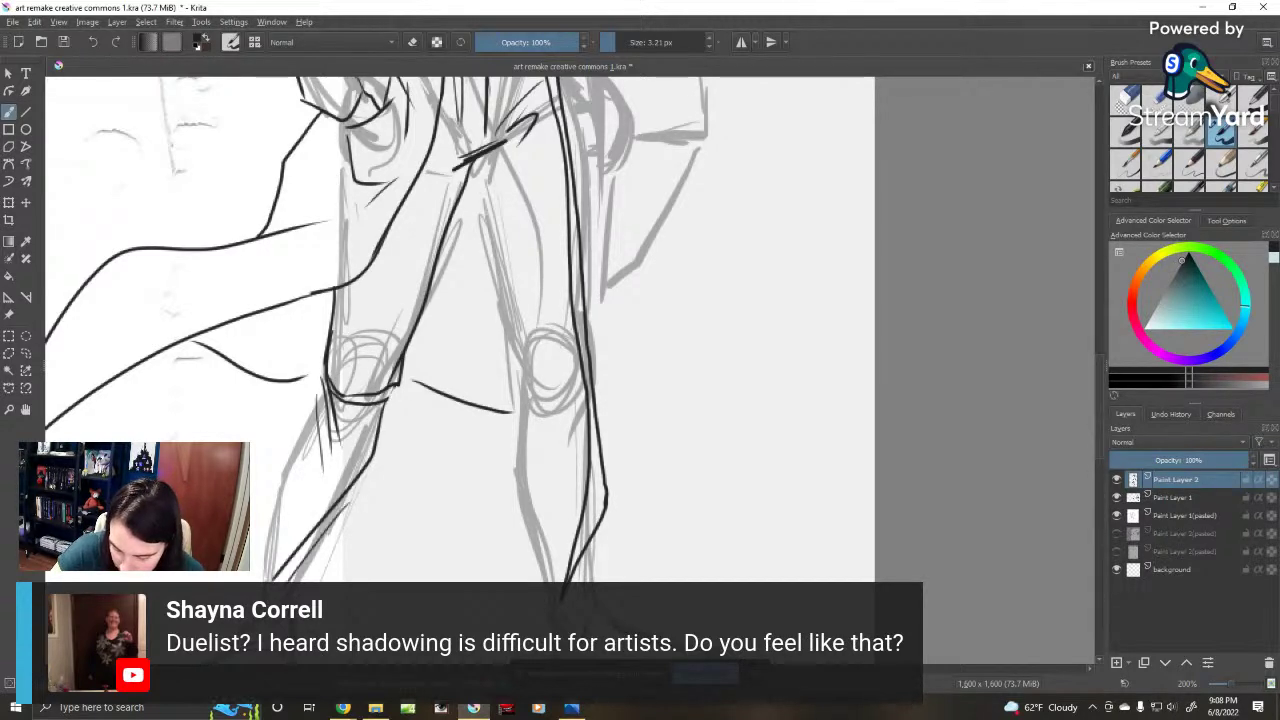
{"action": "left_click_drag", "start_coordinate": [326, 543], "coordinate": [298, 583]}
{"action": "left_click_drag", "start_coordinate": [320, 398], "coordinate": [254, 586]}
{"action": "left_click_drag", "start_coordinate": [349, 524], "coordinate": [400, 382]}
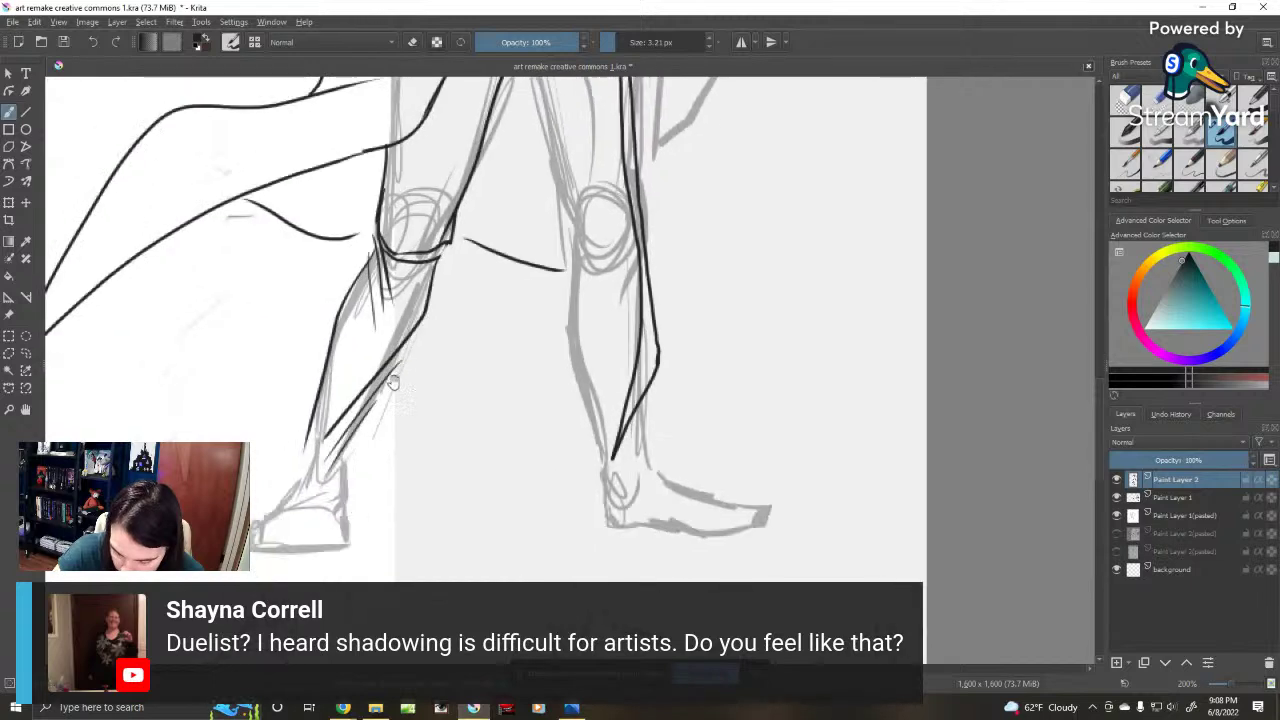
{"action": "mouse_move", "coordinate": [309, 432]}
{"action": "left_mouse_down"}
{"action": "mouse_move", "coordinate": [290, 456]}
{"action": "mouse_move", "coordinate": [322, 506]}
{"action": "left_mouse_up"}
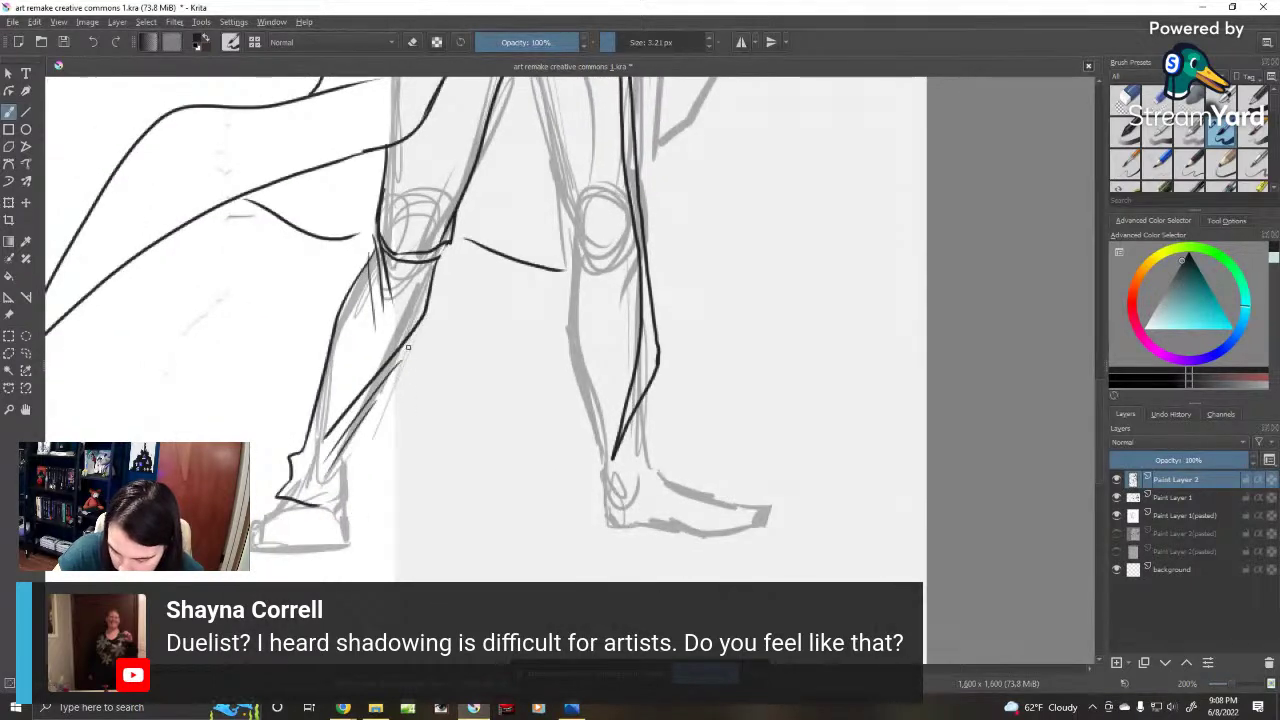
{"action": "mouse_move", "coordinate": [410, 336]}
{"action": "left_mouse_down"}
{"action": "mouse_move", "coordinate": [370, 432]}
{"action": "mouse_move", "coordinate": [317, 507]}
{"action": "left_mouse_up"}
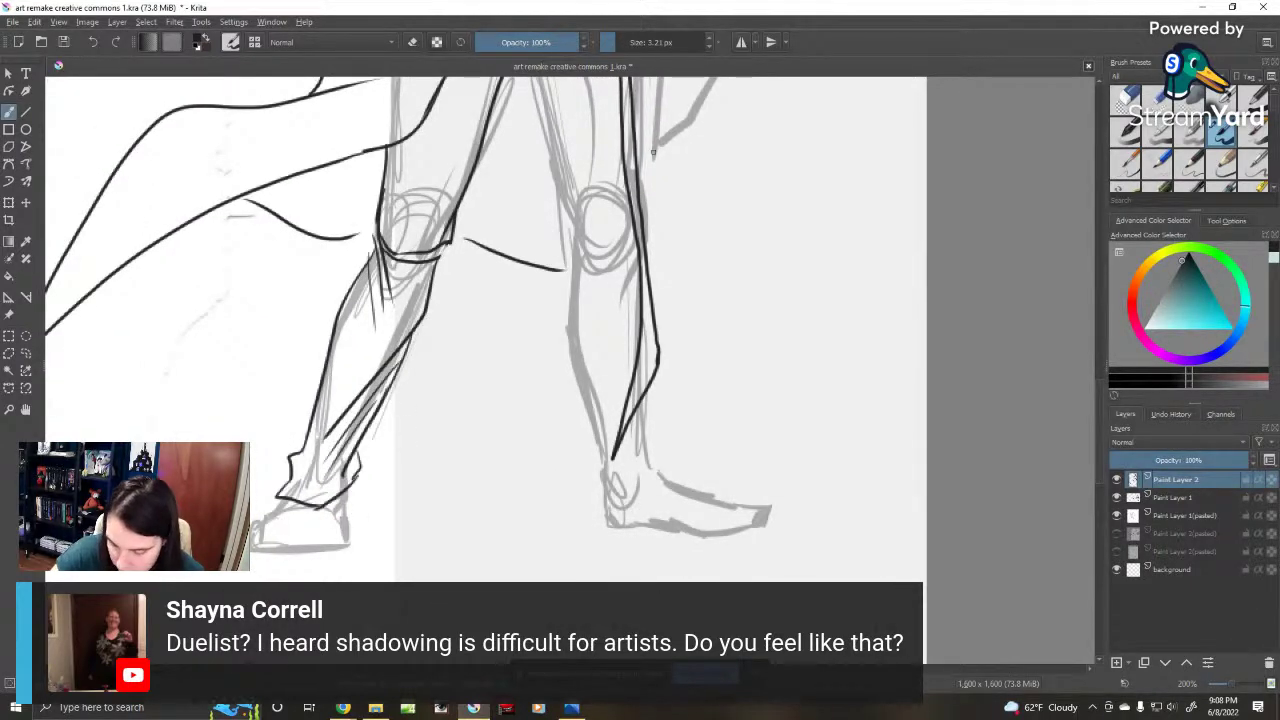
Step: Draw the inner edge of the right-hand trouser leg from the crotch past the knee down to the ankle
{"action": "left_click_drag", "start_coordinate": [591, 284], "coordinate": [556, 298]}
{"action": "left_click_drag", "start_coordinate": [545, 205], "coordinate": [536, 445]}
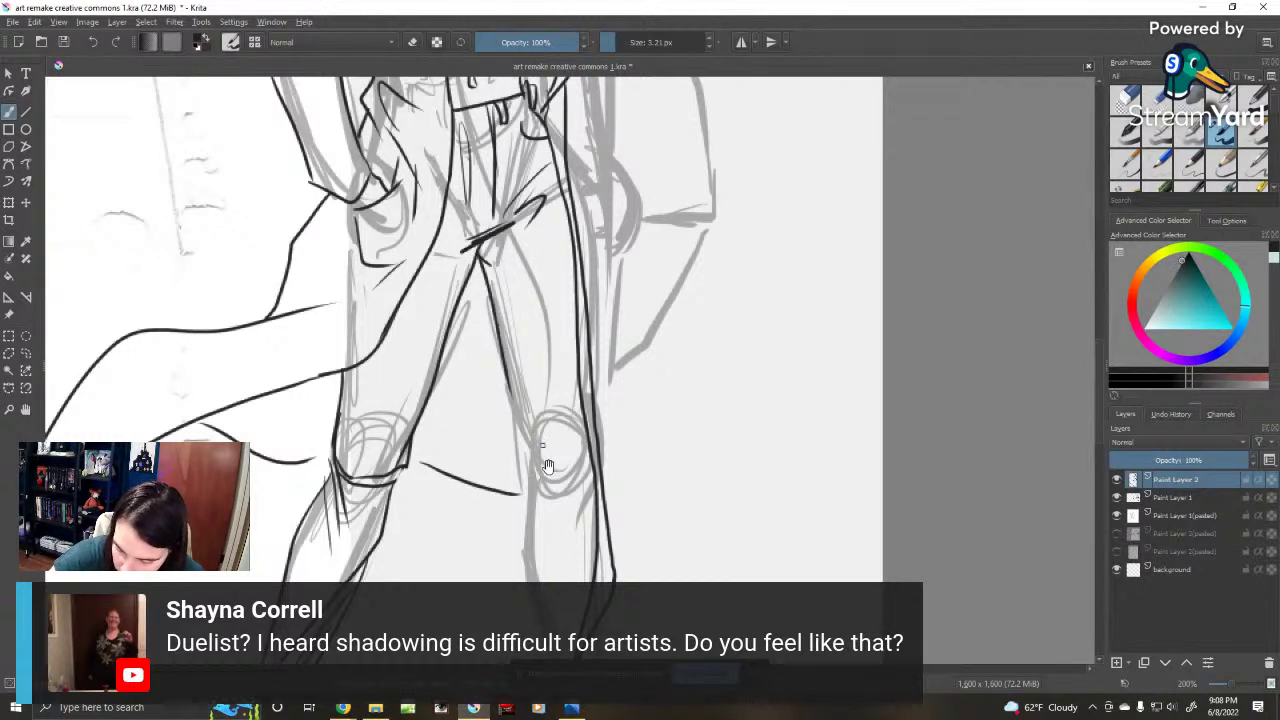
{"action": "scroll", "coordinate": [551, 467], "scroll_direction": "down", "scroll_amount": 2}
{"action": "mouse_move", "coordinate": [468, 160]}
{"action": "left_mouse_down"}
{"action": "mouse_move", "coordinate": [532, 396]}
{"action": "mouse_move", "coordinate": [528, 384]}
{"action": "mouse_move", "coordinate": [520, 447]}
{"action": "mouse_move", "coordinate": [560, 580]}
{"action": "left_mouse_up"}
{"action": "scroll", "coordinate": [556, 520], "scroll_direction": "down", "scroll_amount": 3}
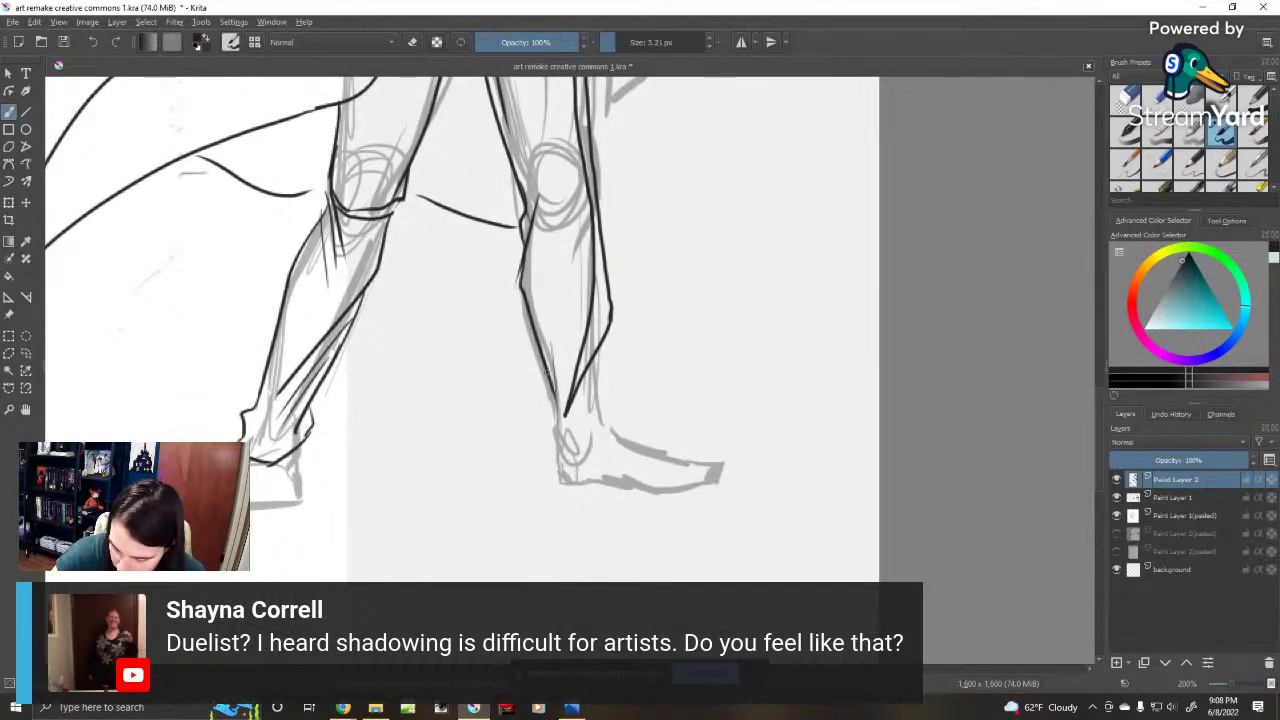
Step: Draw the right-hand trouser leg's bunched cuff with diagonal folds at the ankle, and add short crease strokes below the knee
{"action": "mouse_move", "coordinate": [552, 380]}
{"action": "left_mouse_down"}
{"action": "mouse_move", "coordinate": [542, 446]}
{"action": "mouse_move", "coordinate": [598, 438]}
{"action": "left_mouse_up"}
{"action": "mouse_move", "coordinate": [600, 356]}
{"action": "left_mouse_down"}
{"action": "mouse_move", "coordinate": [617, 431]}
{"action": "mouse_move", "coordinate": [574, 454]}
{"action": "left_mouse_up"}
{"action": "left_click_drag", "start_coordinate": [600, 398], "coordinate": [558, 440]}
{"action": "left_click_drag", "start_coordinate": [610, 416], "coordinate": [560, 448]}
{"action": "left_click_drag", "start_coordinate": [632, 272], "coordinate": [598, 433]}
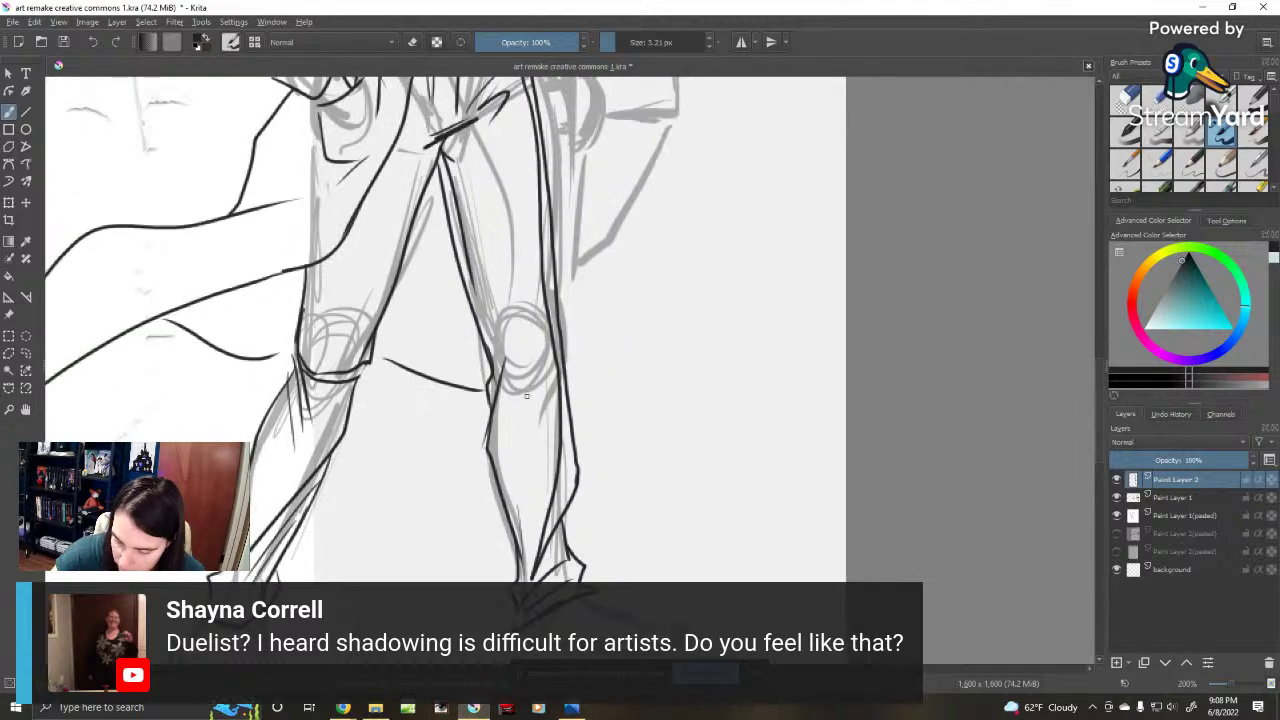
{"action": "left_click_drag", "start_coordinate": [530, 388], "coordinate": [520, 411]}
{"action": "left_click_drag", "start_coordinate": [536, 390], "coordinate": [527, 414]}
{"action": "left_click_drag", "start_coordinate": [543, 394], "coordinate": [534, 410]}
Step: Draw the heel and the bottom edge of the right-hand shoe under the trouser cuff
{"action": "left_click_drag", "start_coordinate": [625, 469], "coordinate": [660, 297]}
{"action": "mouse_move", "coordinate": [559, 457]}
{"action": "left_mouse_down"}
{"action": "mouse_move", "coordinate": [596, 477]}
{"action": "mouse_move", "coordinate": [708, 450]}
{"action": "left_mouse_up"}
{"action": "mouse_move", "coordinate": [619, 426]}
{"action": "left_mouse_down"}
{"action": "mouse_move", "coordinate": [682, 451]}
{"action": "mouse_move", "coordinate": [696, 470]}
{"action": "mouse_move", "coordinate": [683, 476]}
{"action": "left_mouse_up"}
{"action": "left_click_drag", "start_coordinate": [560, 497], "coordinate": [919, 441]}
{"action": "left_click_drag", "start_coordinate": [429, 462], "coordinate": [824, 472]}
{"action": "left_click_drag", "start_coordinate": [420, 478], "coordinate": [223, 389]}
{"action": "left_click_drag", "start_coordinate": [820, 494], "coordinate": [757, 429]}
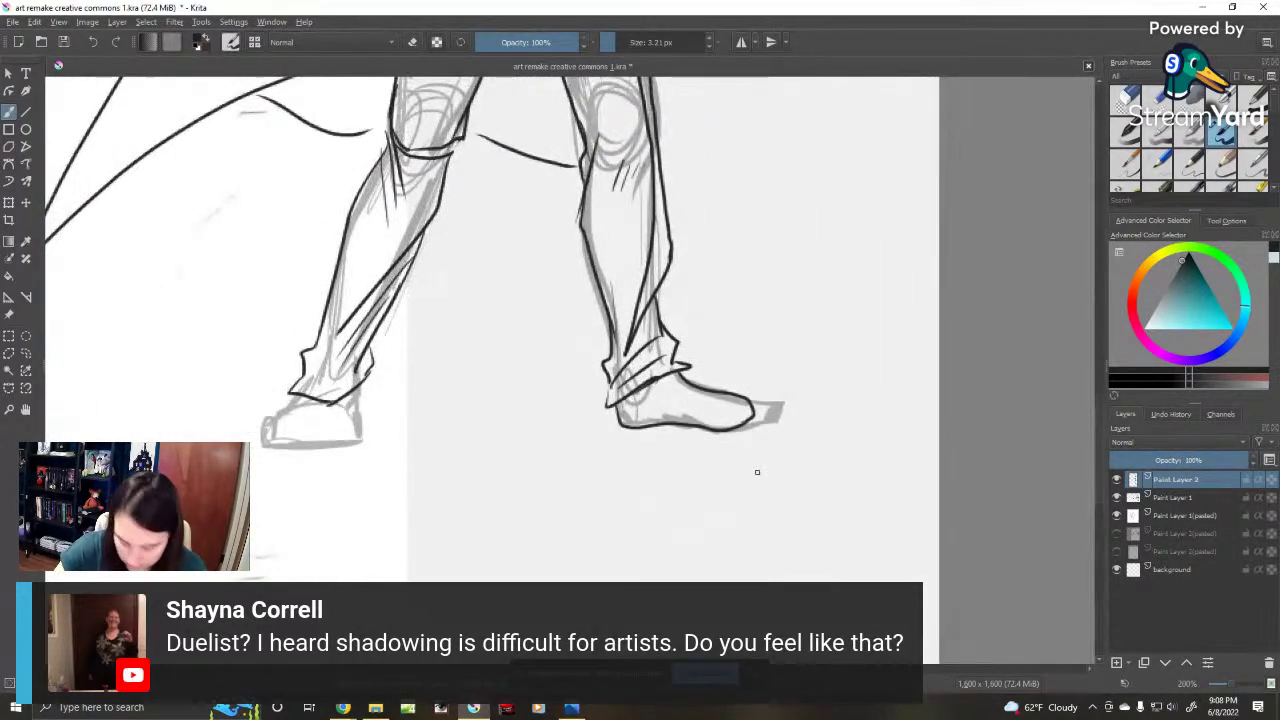
{"action": "mouse_move", "coordinate": [672, 377]}
{"action": "left_mouse_down"}
{"action": "mouse_move", "coordinate": [772, 400]}
{"action": "mouse_move", "coordinate": [768, 418]}
{"action": "left_mouse_up"}
{"action": "key", "text": "ctrl+z"}
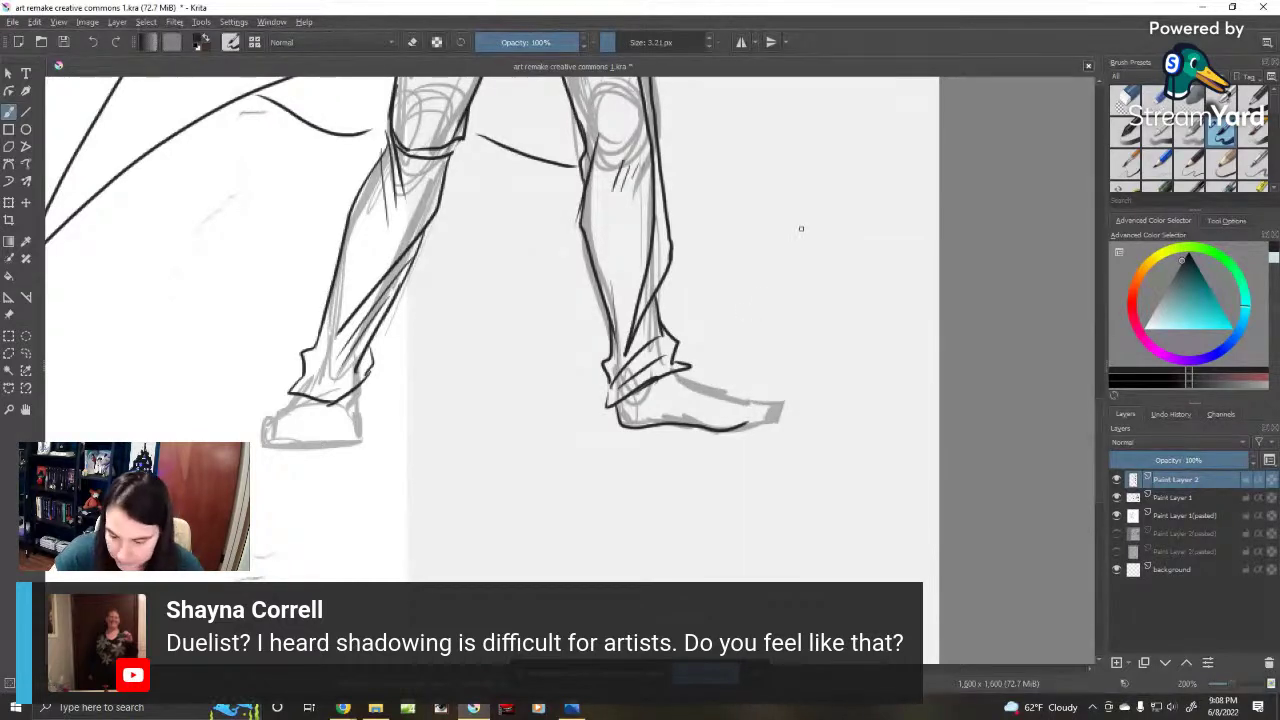
{"action": "mouse_move", "coordinate": [674, 371]}
{"action": "left_mouse_down"}
{"action": "mouse_move", "coordinate": [742, 398]}
{"action": "mouse_move", "coordinate": [748, 425]}
{"action": "left_mouse_up"}
{"action": "key", "text": "ctrl+z"}
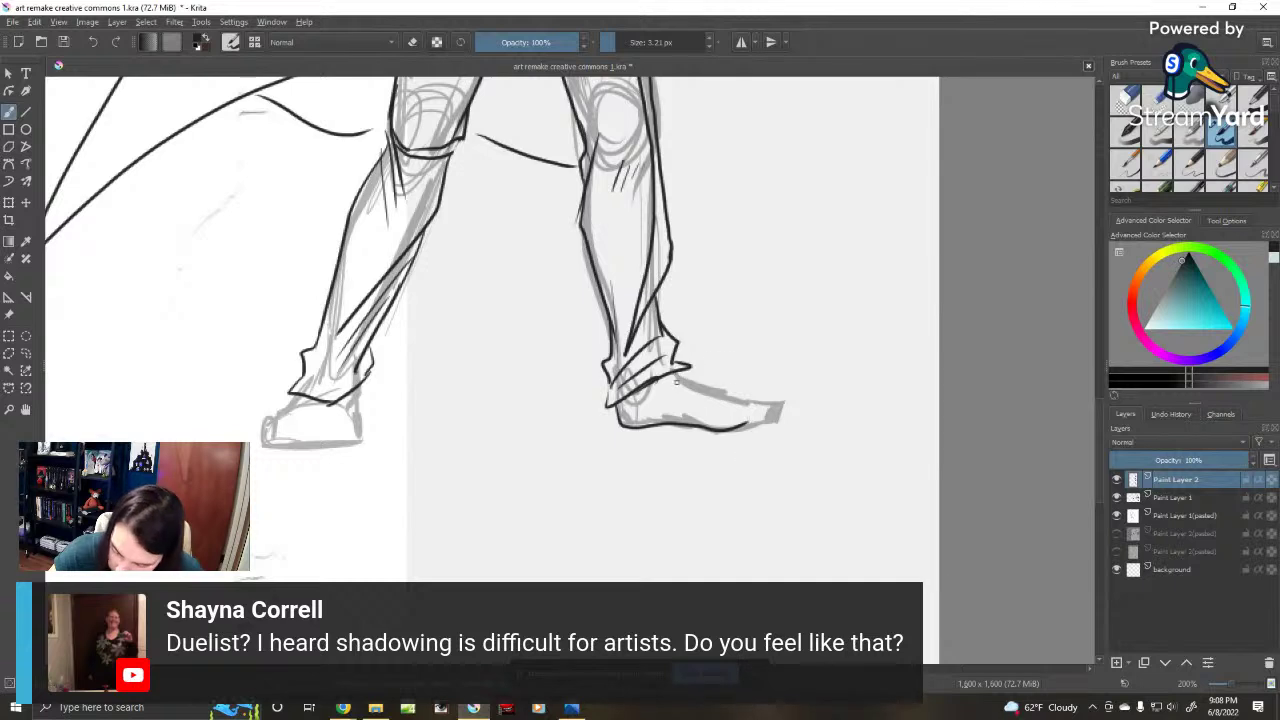
Step: Draw the right-hand shoe's upper edge with a rounded toe cap, a thick sole and looped laces
{"action": "mouse_move", "coordinate": [674, 372]}
{"action": "left_mouse_down"}
{"action": "mouse_move", "coordinate": [743, 397]}
{"action": "mouse_move", "coordinate": [748, 426]}
{"action": "mouse_move", "coordinate": [707, 422]}
{"action": "mouse_move", "coordinate": [734, 430]}
{"action": "left_mouse_up"}
{"action": "key", "text": "e"}
{"action": "key", "text": "e"}
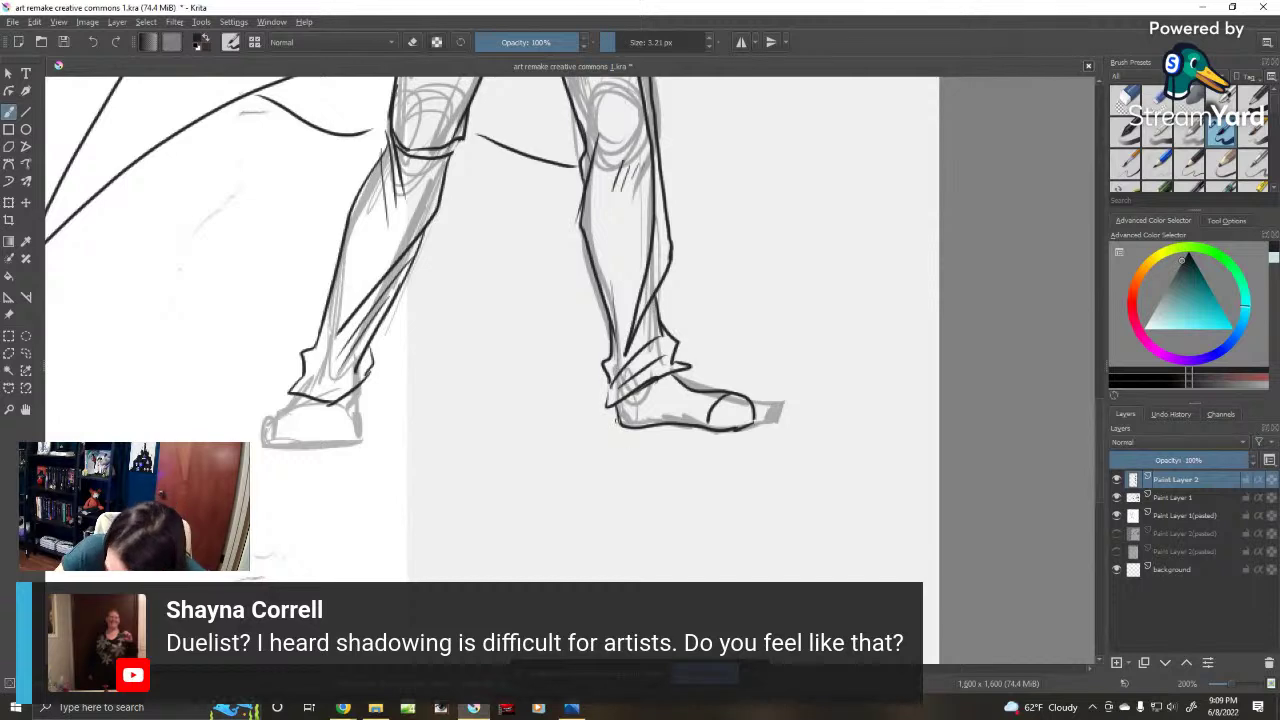
{"action": "left_click_drag", "start_coordinate": [620, 433], "coordinate": [737, 440]}
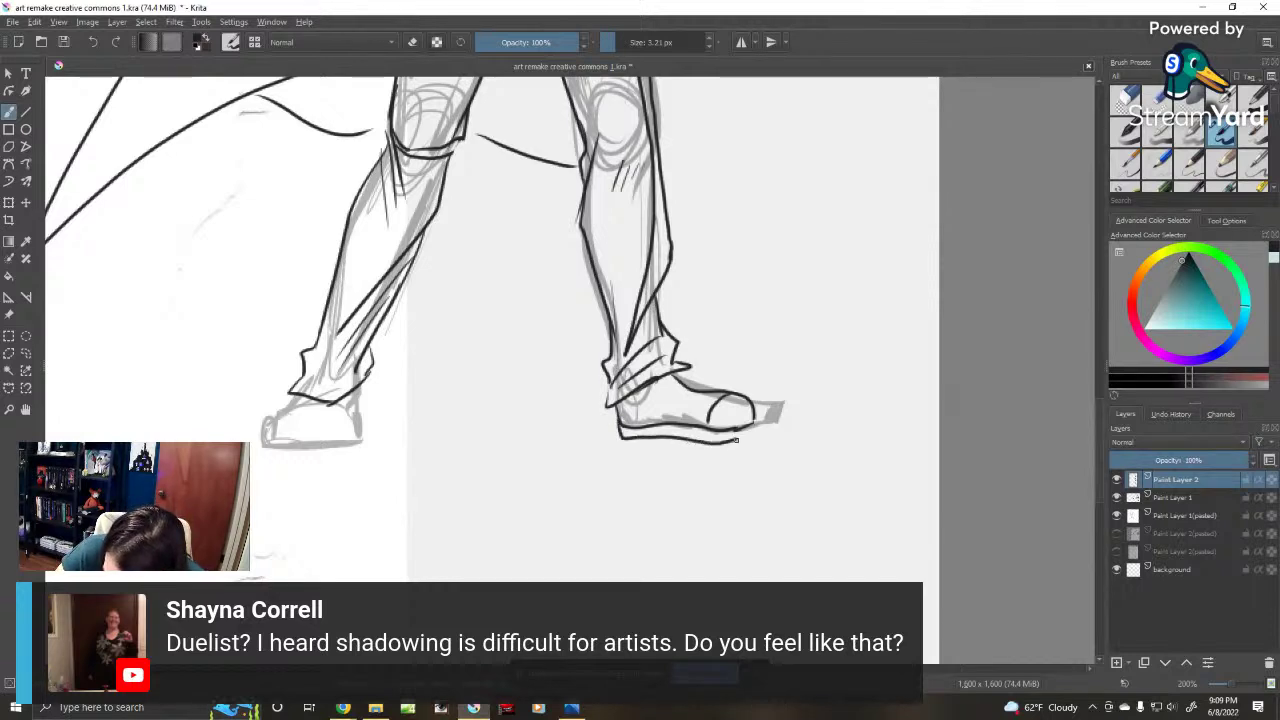
{"action": "mouse_move", "coordinate": [700, 395]}
{"action": "left_mouse_down"}
{"action": "mouse_move", "coordinate": [694, 406]}
{"action": "mouse_move", "coordinate": [657, 385]}
{"action": "left_mouse_up"}
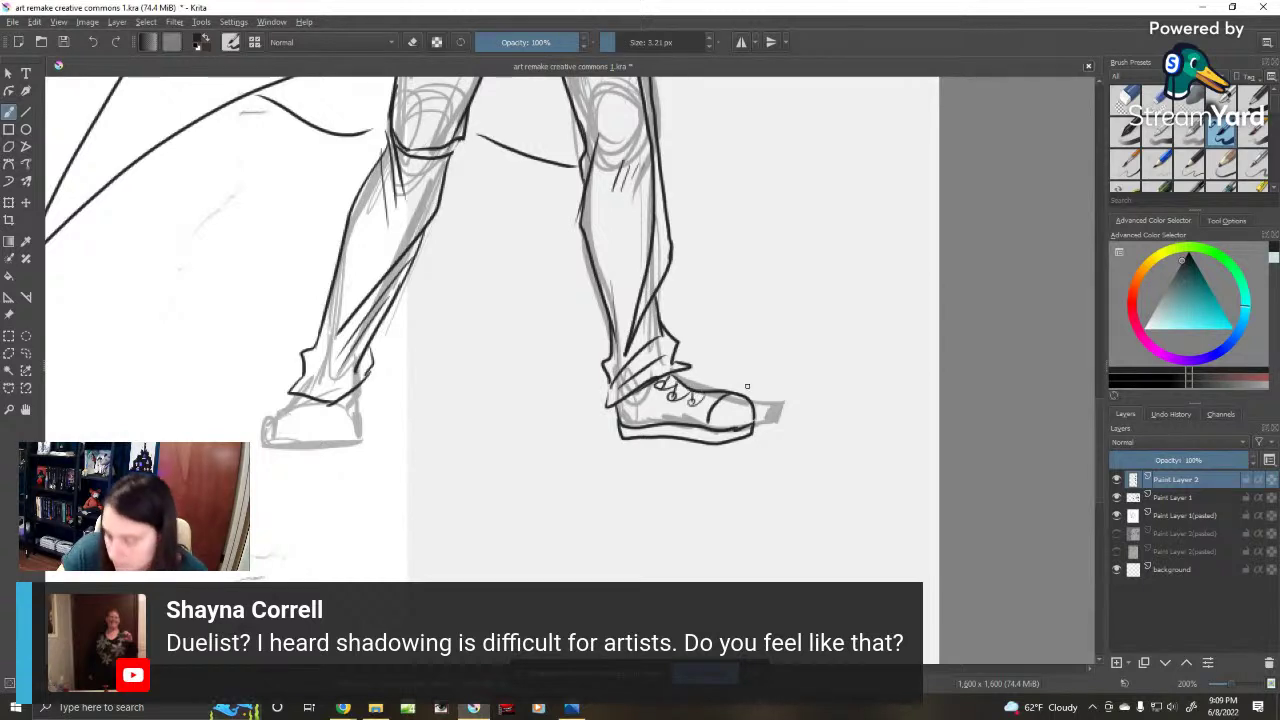
Step: Draw the left-hand shoe from the front with a rounded toe cap, a flat sole, a side edge and a lace under the cuff
{"action": "mouse_move", "coordinate": [263, 431]}
{"action": "left_mouse_down"}
{"action": "mouse_move", "coordinate": [272, 414]}
{"action": "mouse_move", "coordinate": [348, 432]}
{"action": "left_mouse_up"}
{"action": "mouse_move", "coordinate": [264, 432]}
{"action": "left_mouse_down"}
{"action": "mouse_move", "coordinate": [260, 449]}
{"action": "mouse_move", "coordinate": [352, 447]}
{"action": "left_mouse_up"}
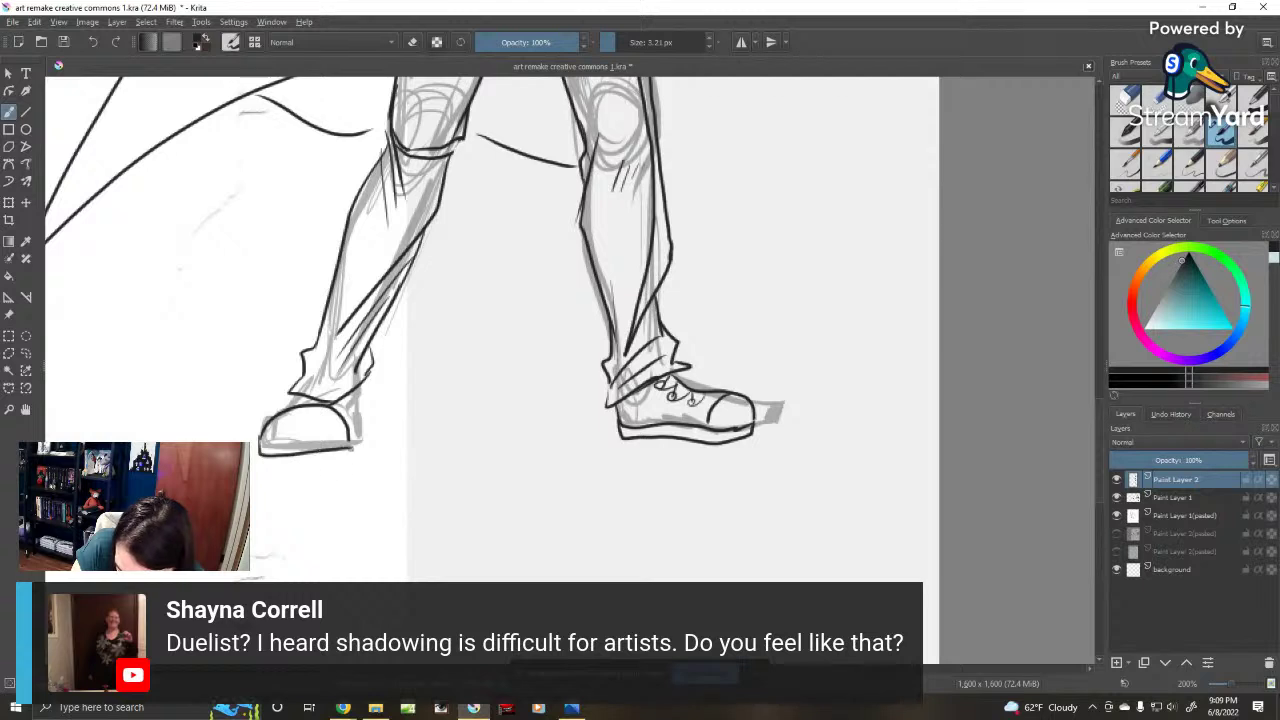
{"action": "left_click_drag", "start_coordinate": [260, 442], "coordinate": [348, 438]}
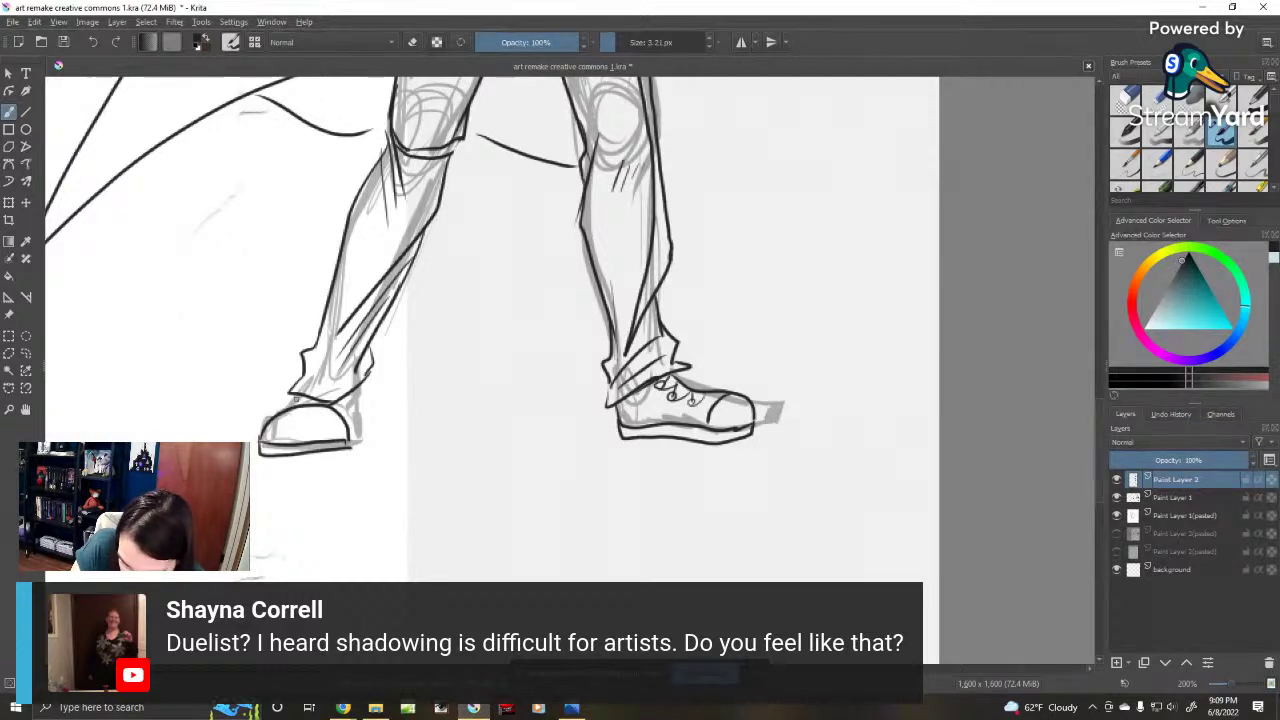
{"action": "mouse_move", "coordinate": [294, 402]}
{"action": "left_mouse_down"}
{"action": "mouse_move", "coordinate": [326, 406]}
{"action": "mouse_move", "coordinate": [271, 414]}
{"action": "left_mouse_up"}
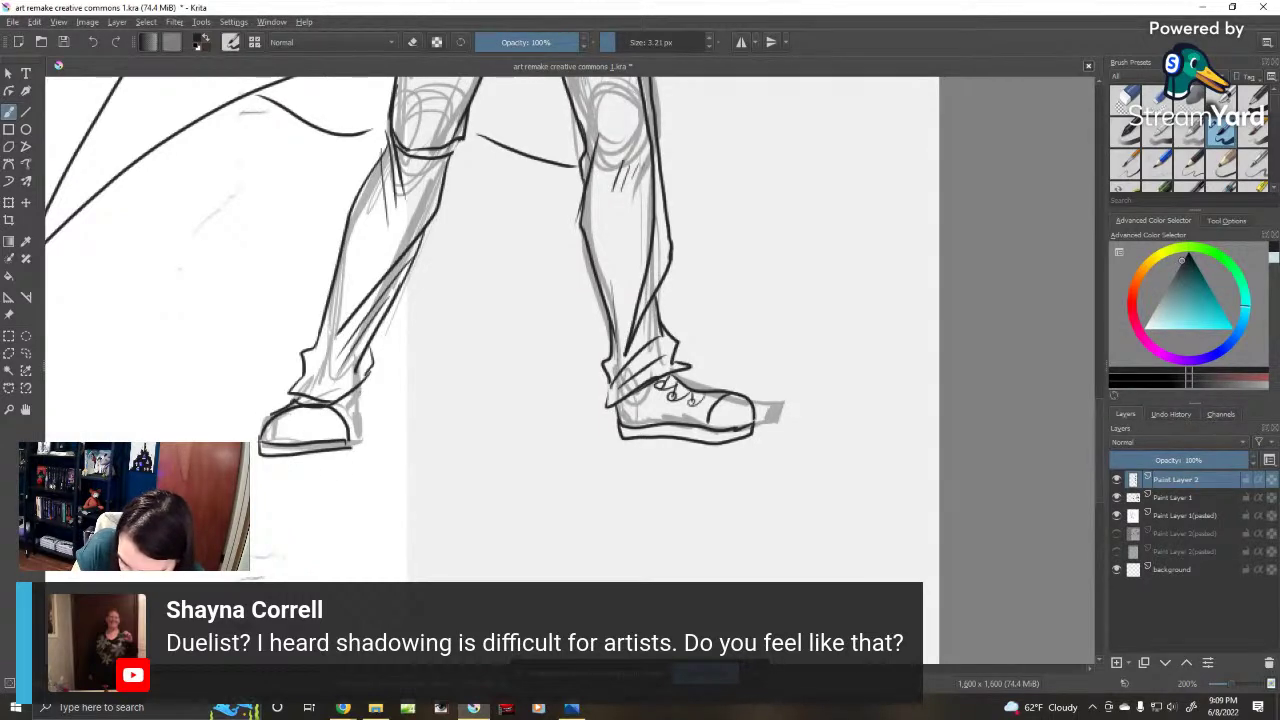
{"action": "mouse_move", "coordinate": [358, 388]}
{"action": "left_mouse_down"}
{"action": "mouse_move", "coordinate": [352, 444]}
{"action": "mouse_move", "coordinate": [334, 410]}
{"action": "left_mouse_up"}
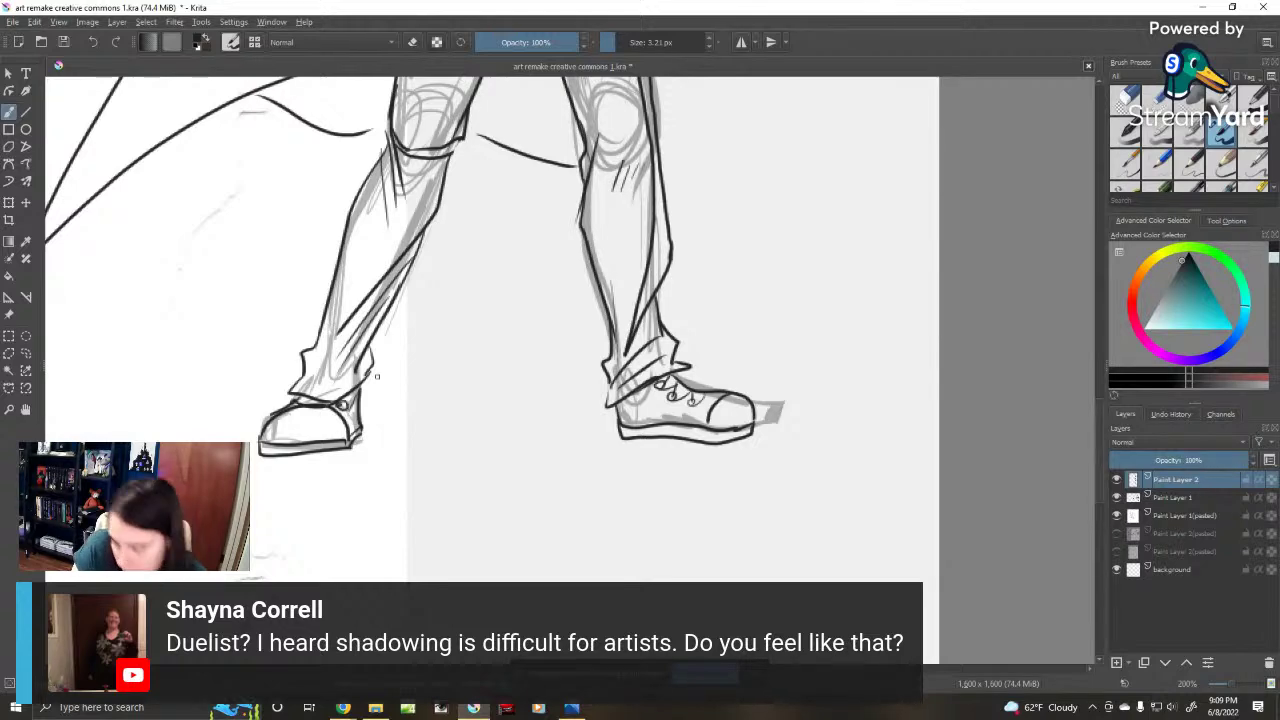
Step: Draw the right-hand arm's sleeve edge from shoulder to wrist, with the cuff lines and the fingers of the hanging hand
{"action": "scroll", "coordinate": [377, 376], "scroll_direction": "down", "scroll_amount": 1}
{"action": "scroll", "coordinate": [375, 375], "scroll_direction": "up", "scroll_amount": 3}
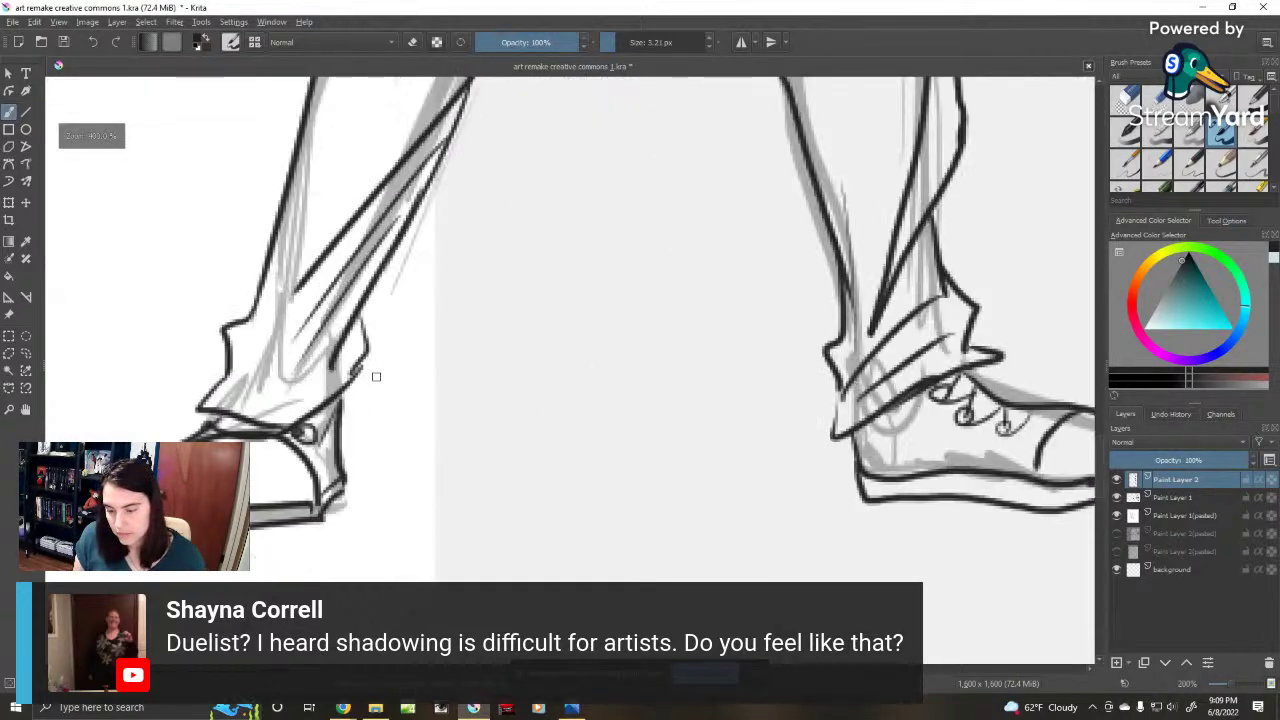
{"action": "scroll", "coordinate": [375, 375], "scroll_direction": "down", "scroll_amount": 4}
{"action": "left_click_drag", "start_coordinate": [561, 224], "coordinate": [400, 406]}
{"action": "scroll", "coordinate": [399, 406], "scroll_direction": "up", "scroll_amount": 5}
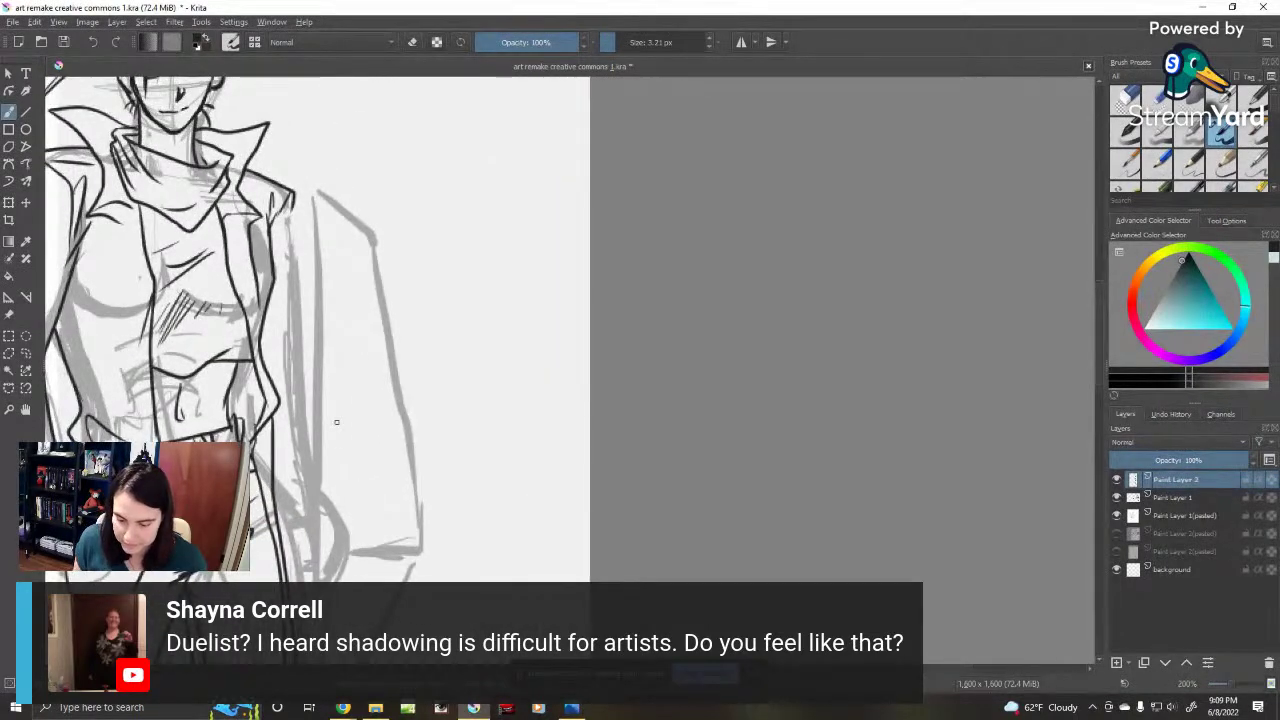
{"action": "left_click_drag", "start_coordinate": [291, 205], "coordinate": [288, 347]}
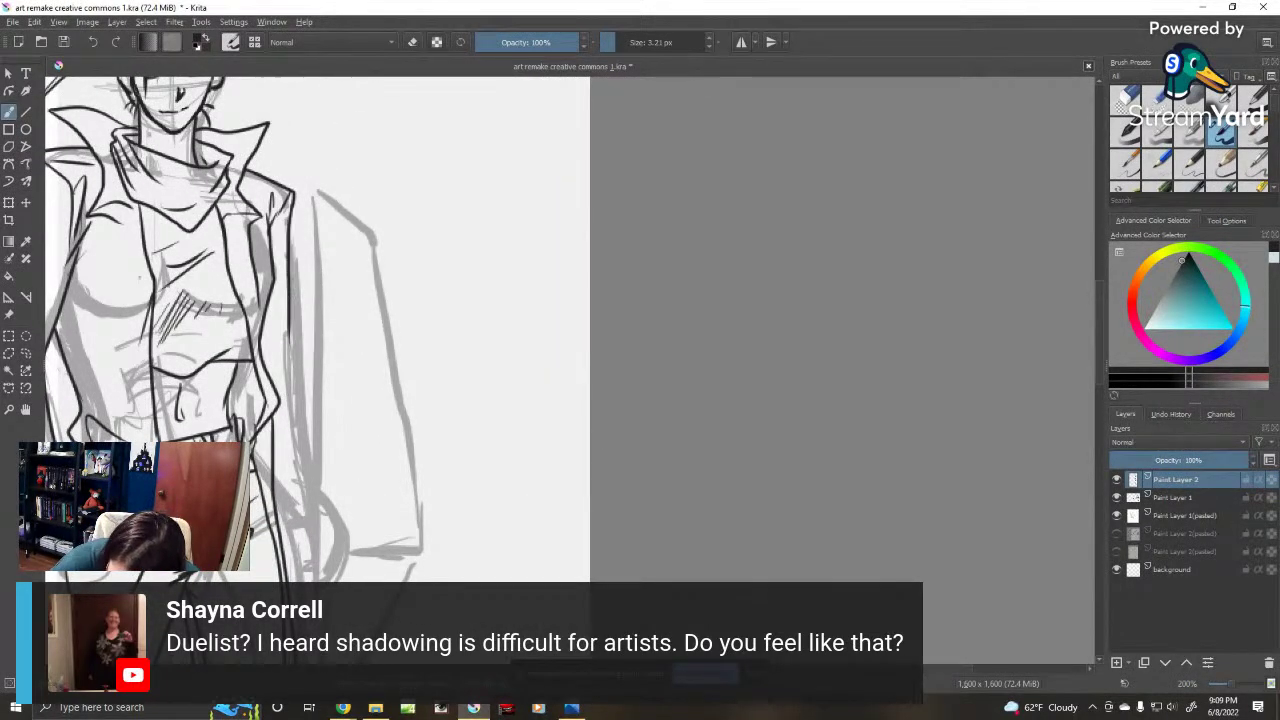
{"action": "mouse_move", "coordinate": [288, 283]}
{"action": "left_mouse_down"}
{"action": "mouse_move", "coordinate": [302, 496]}
{"action": "mouse_move", "coordinate": [380, 346]}
{"action": "mouse_move", "coordinate": [325, 354]}
{"action": "mouse_move", "coordinate": [319, 428]}
{"action": "left_mouse_up"}
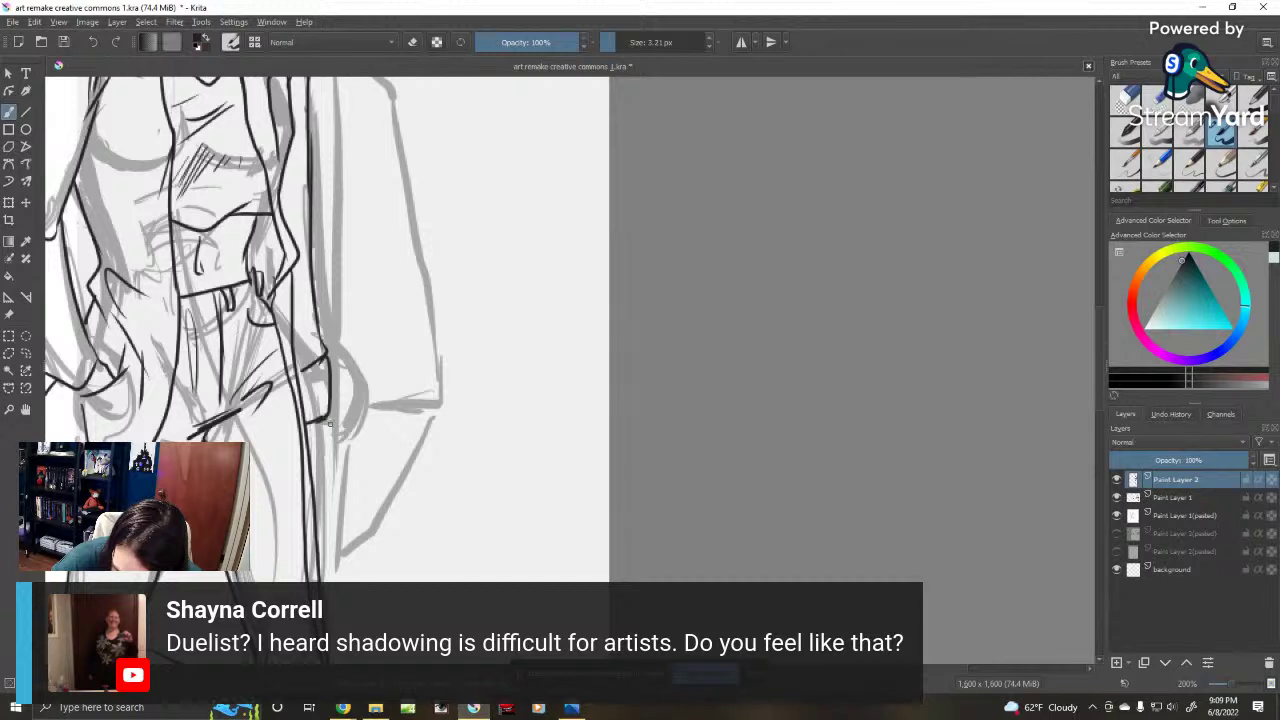
{"action": "mouse_move", "coordinate": [326, 424]}
{"action": "left_mouse_down"}
{"action": "mouse_move", "coordinate": [306, 434]}
{"action": "mouse_move", "coordinate": [327, 446]}
{"action": "mouse_move", "coordinate": [312, 476]}
{"action": "mouse_move", "coordinate": [328, 459]}
{"action": "left_mouse_up"}
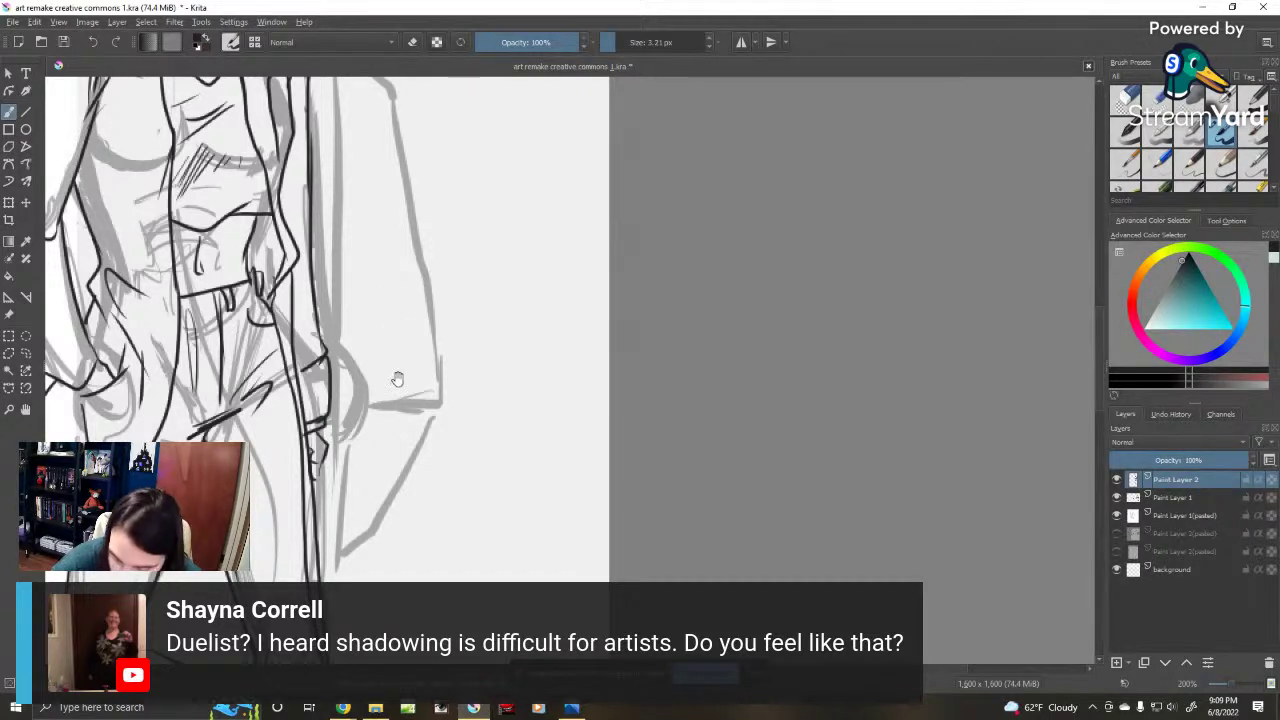
Step: Draw the curved edges of the round device around the right-hand wrist
{"action": "left_click_drag", "start_coordinate": [371, 376], "coordinate": [355, 457]}
{"action": "left_click_drag", "start_coordinate": [311, 421], "coordinate": [330, 437]}
{"action": "mouse_move", "coordinate": [306, 512]}
{"action": "left_mouse_down"}
{"action": "mouse_move", "coordinate": [338, 470]}
{"action": "mouse_move", "coordinate": [325, 418]}
{"action": "mouse_move", "coordinate": [342, 446]}
{"action": "left_mouse_up"}
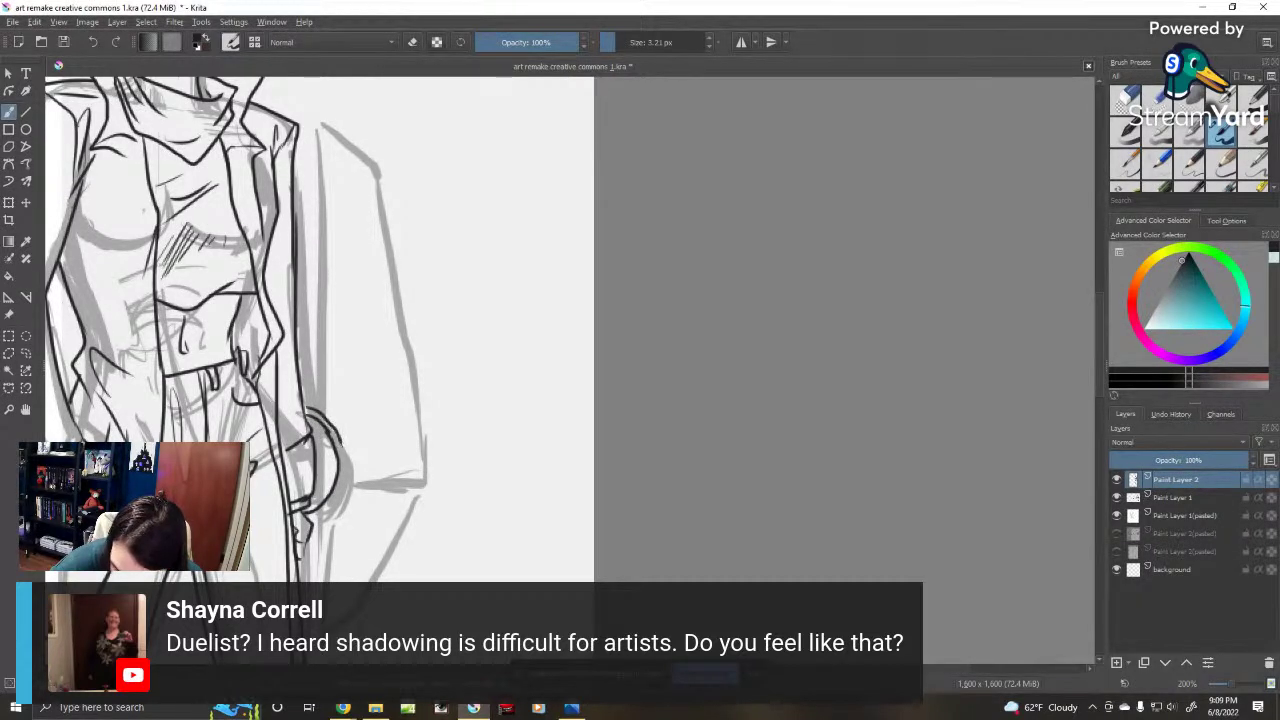
Step: Finish the round wrist device's lower edge and draw the long angular outline of the arm device, narrowing to a blunt tip at the bottom
{"action": "left_click_drag", "start_coordinate": [334, 490], "coordinate": [312, 520]}
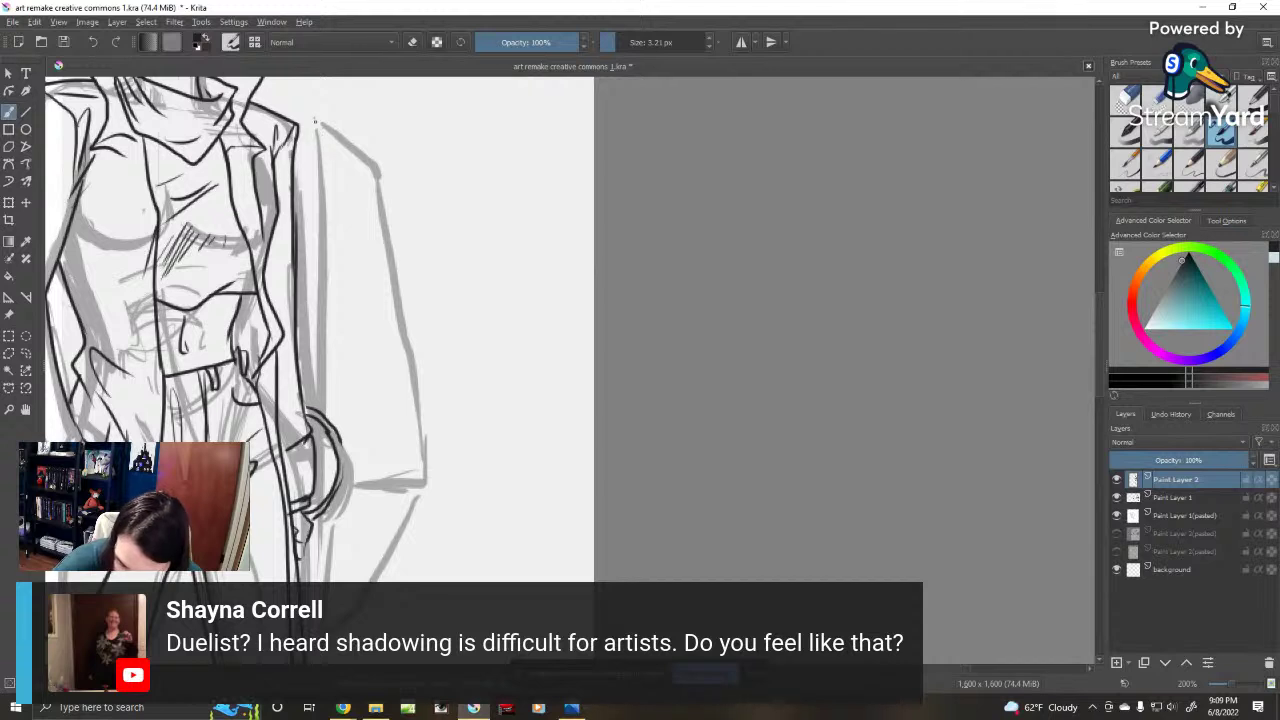
{"action": "left_click_drag", "start_coordinate": [314, 122], "coordinate": [322, 420]}
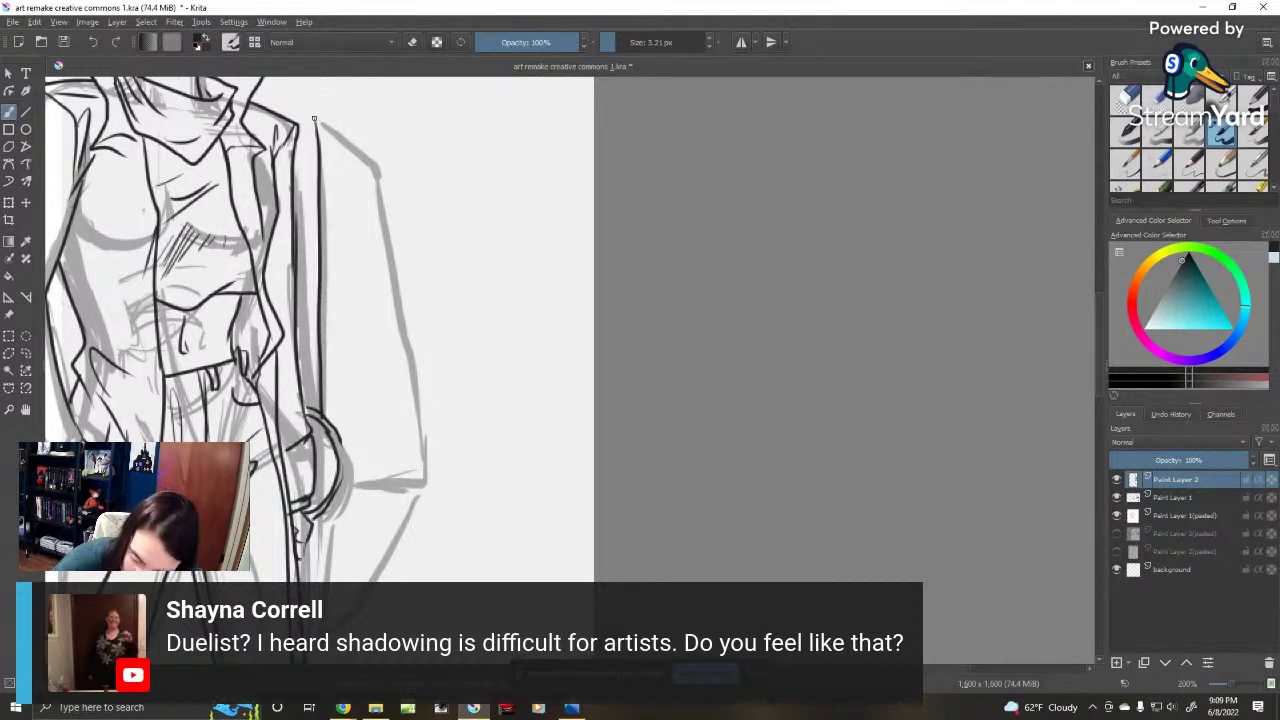
{"action": "mouse_move", "coordinate": [314, 119]}
{"action": "left_mouse_down"}
{"action": "mouse_move", "coordinate": [380, 182]}
{"action": "mouse_move", "coordinate": [426, 480]}
{"action": "left_mouse_up"}
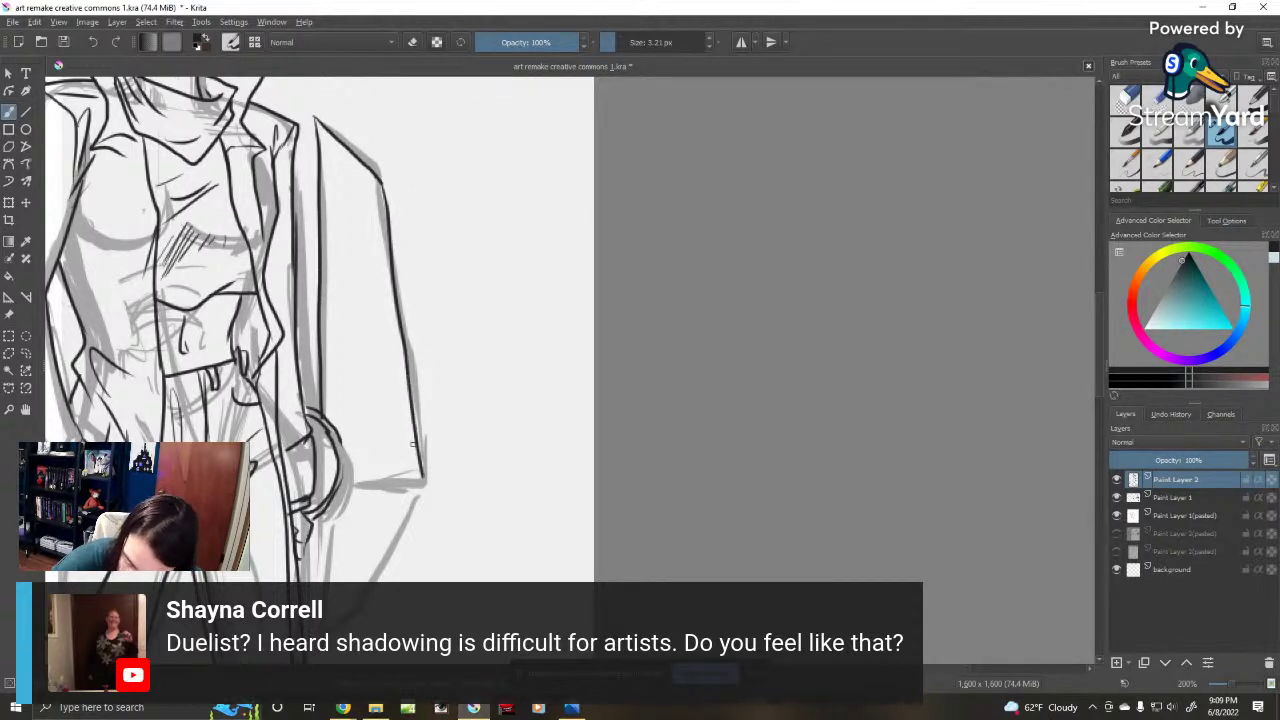
{"action": "scroll", "coordinate": [455, 450], "scroll_direction": "down", "scroll_amount": 3}
{"action": "left_click_drag", "start_coordinate": [426, 331], "coordinate": [338, 492]}
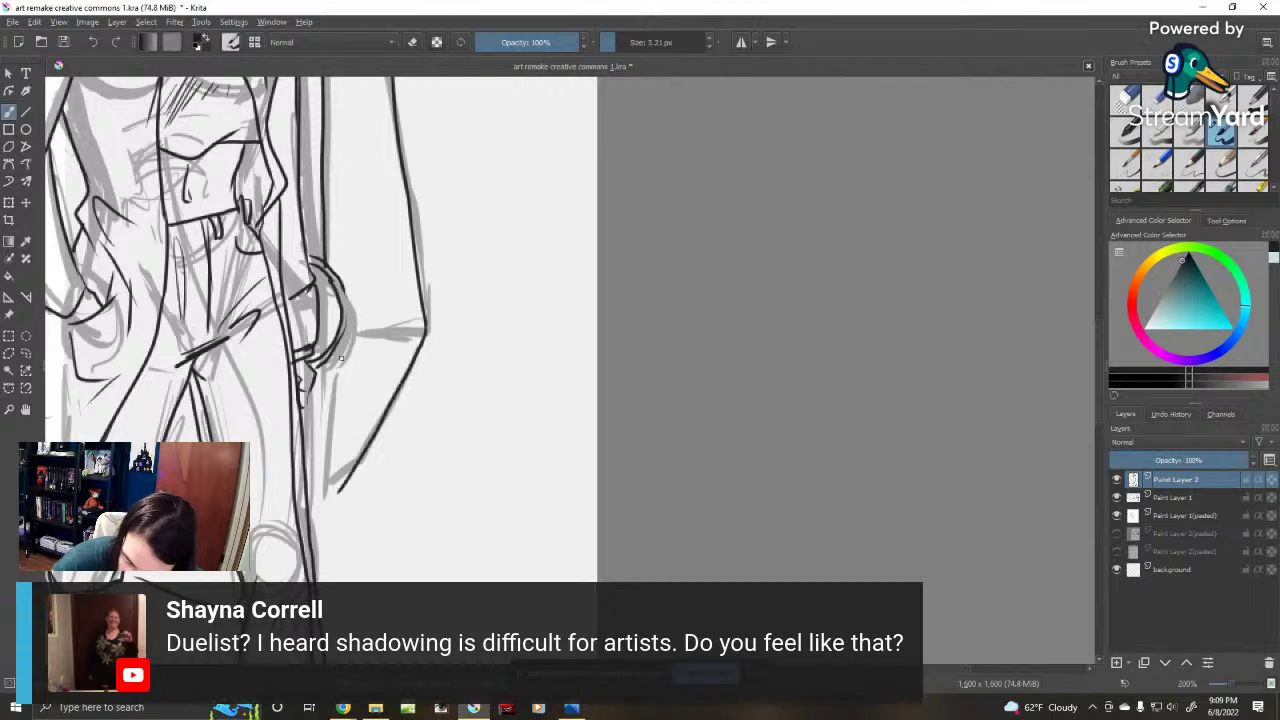
{"action": "mouse_move", "coordinate": [329, 421]}
{"action": "left_mouse_down"}
{"action": "mouse_move", "coordinate": [322, 500]}
{"action": "mouse_move", "coordinate": [342, 490]}
{"action": "left_mouse_up"}
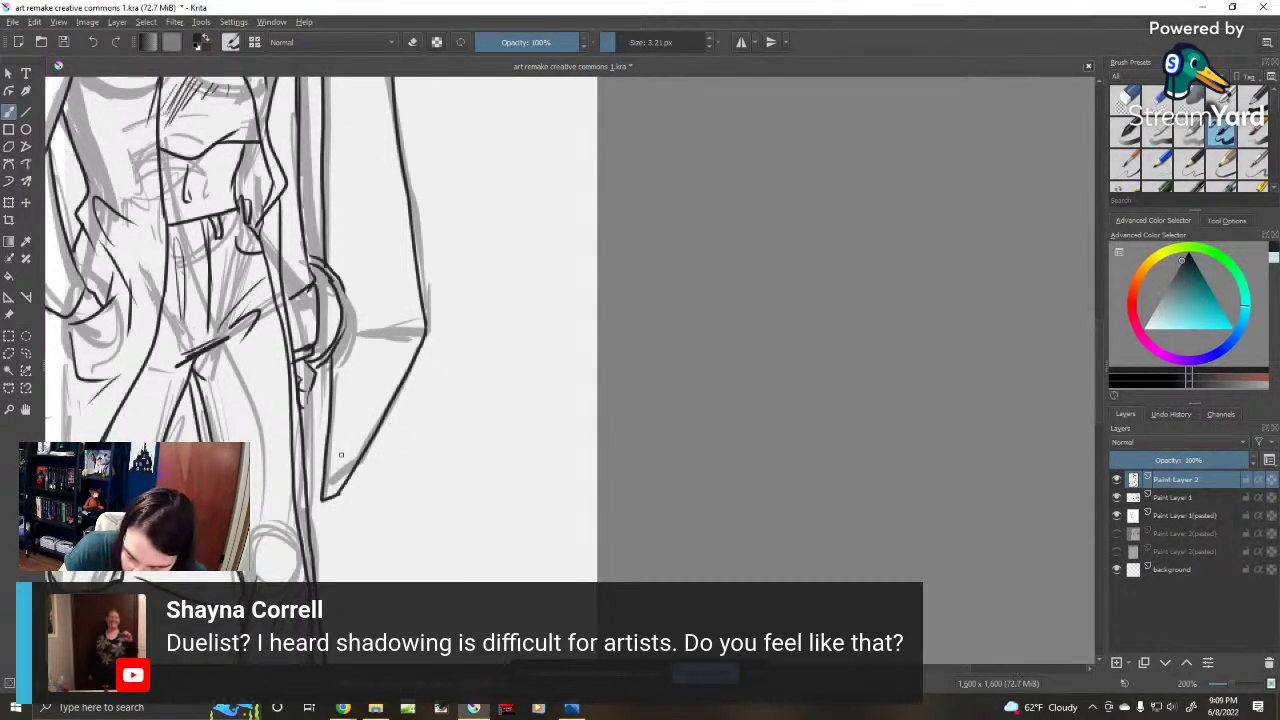
Step: Draw a broken inner line parallel to the arm device's straight inner edge, with a short piece below the wrist
{"action": "scroll", "coordinate": [355, 290], "scroll_direction": "up", "scroll_amount": 3}
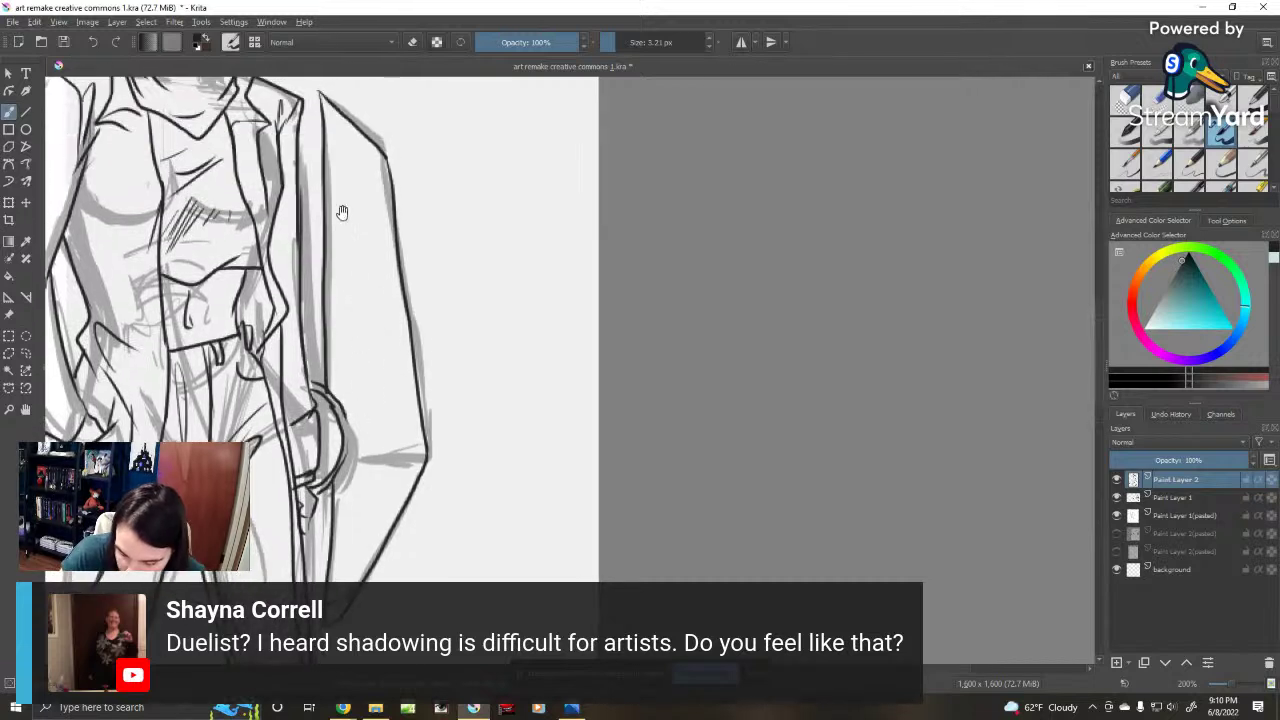
{"action": "left_click_drag", "start_coordinate": [332, 147], "coordinate": [333, 254]}
{"action": "left_click_drag", "start_coordinate": [333, 208], "coordinate": [333, 332]}
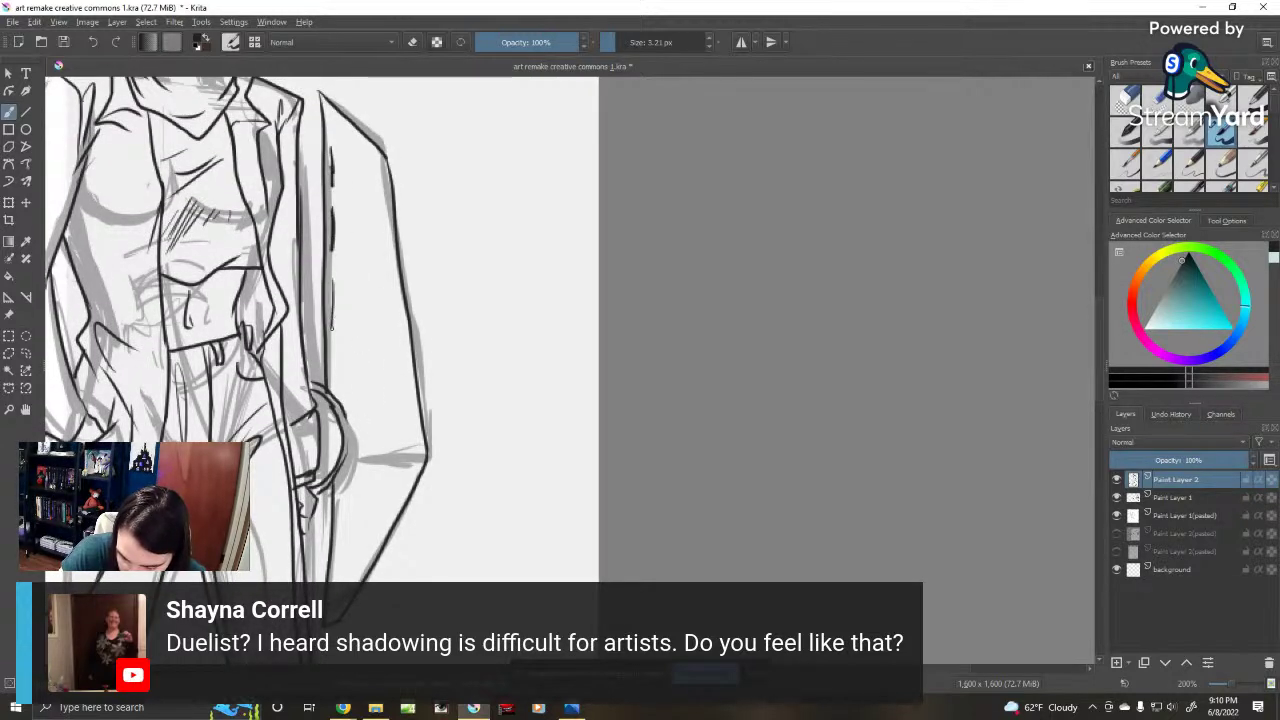
{"action": "left_click_drag", "start_coordinate": [333, 284], "coordinate": [334, 386]}
{"action": "left_click_drag", "start_coordinate": [339, 494], "coordinate": [340, 534]}
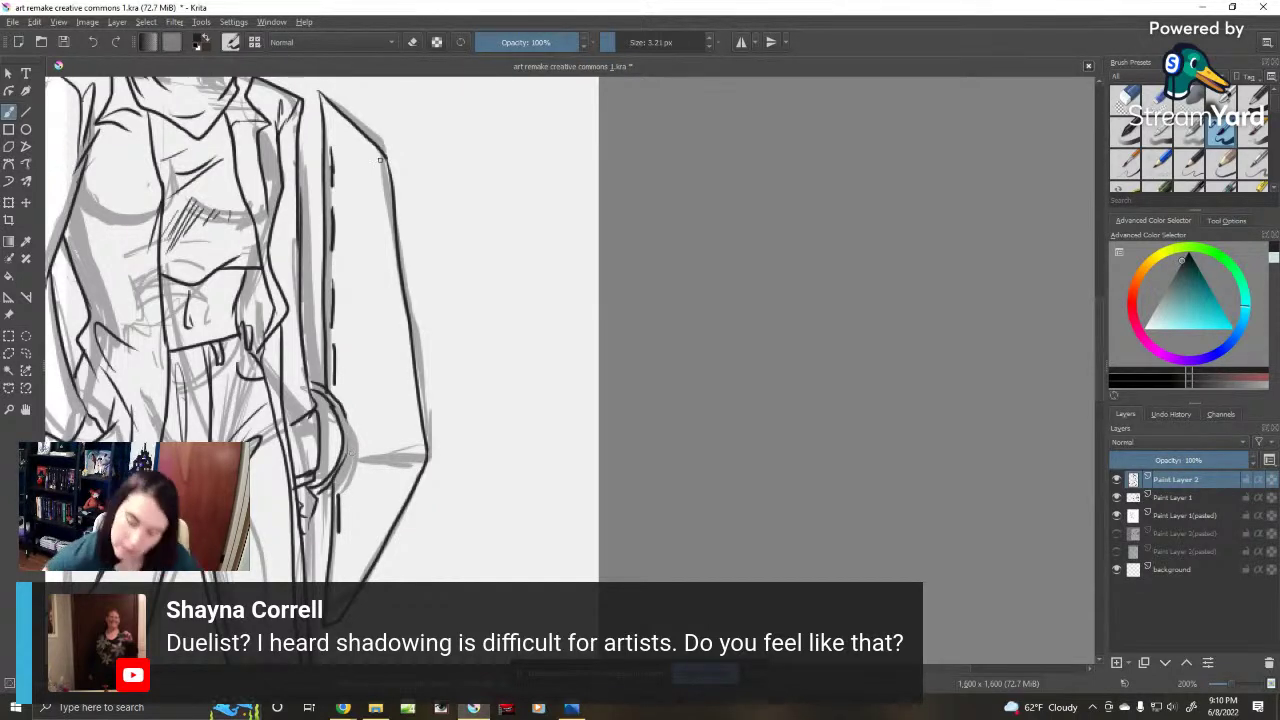
Step: Add short slanted segment lines from the arm device's broken inner line towards its outer edge, above and below the wrist
{"action": "left_click_drag", "start_coordinate": [334, 182], "coordinate": [364, 194]}
{"action": "mouse_move", "coordinate": [332, 150]}
{"action": "left_mouse_down"}
{"action": "mouse_move", "coordinate": [366, 172]}
{"action": "mouse_move", "coordinate": [371, 258]}
{"action": "left_mouse_up"}
{"action": "left_click_drag", "start_coordinate": [333, 283], "coordinate": [383, 296]}
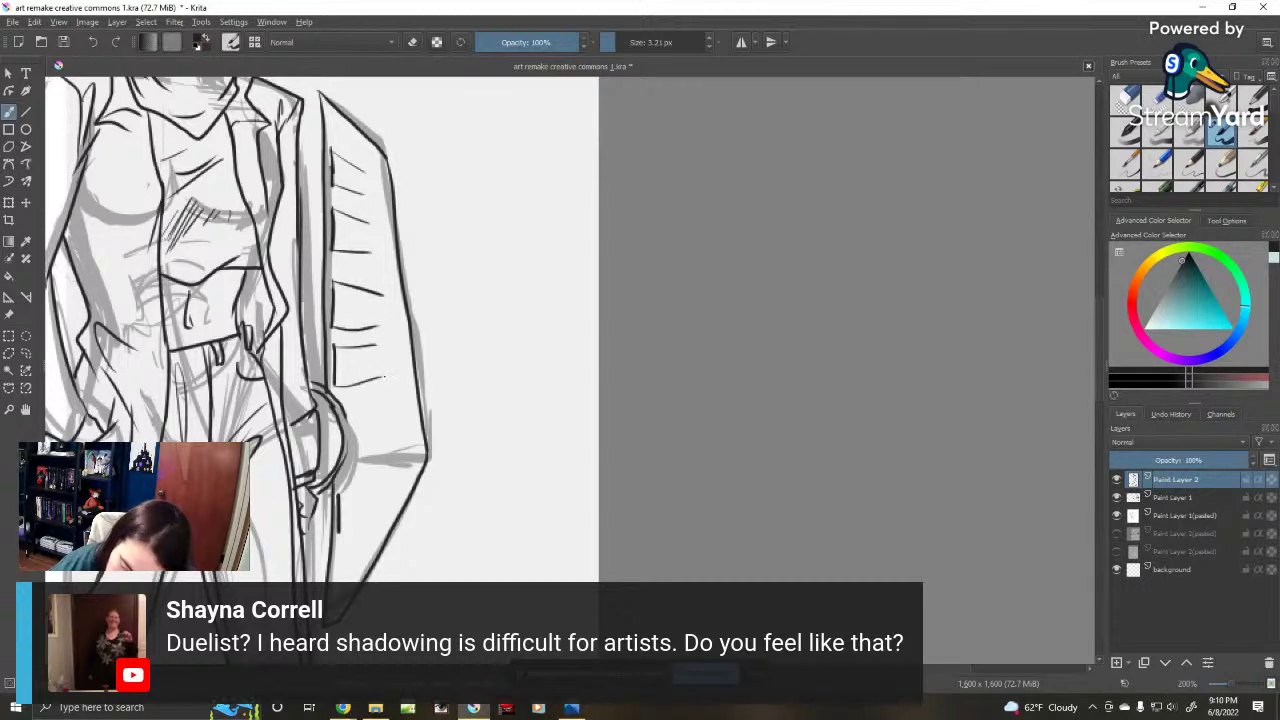
{"action": "left_click_drag", "start_coordinate": [334, 497], "coordinate": [394, 479]}
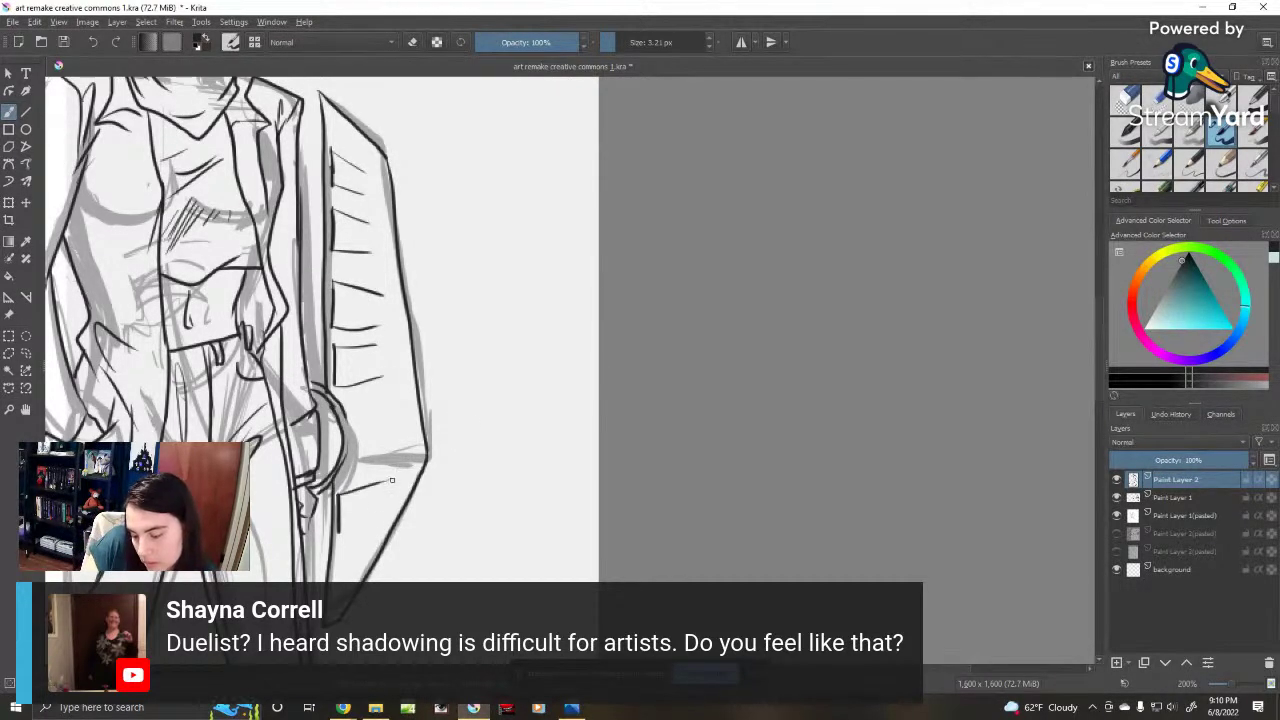
{"action": "left_click_drag", "start_coordinate": [340, 527], "coordinate": [389, 495]}
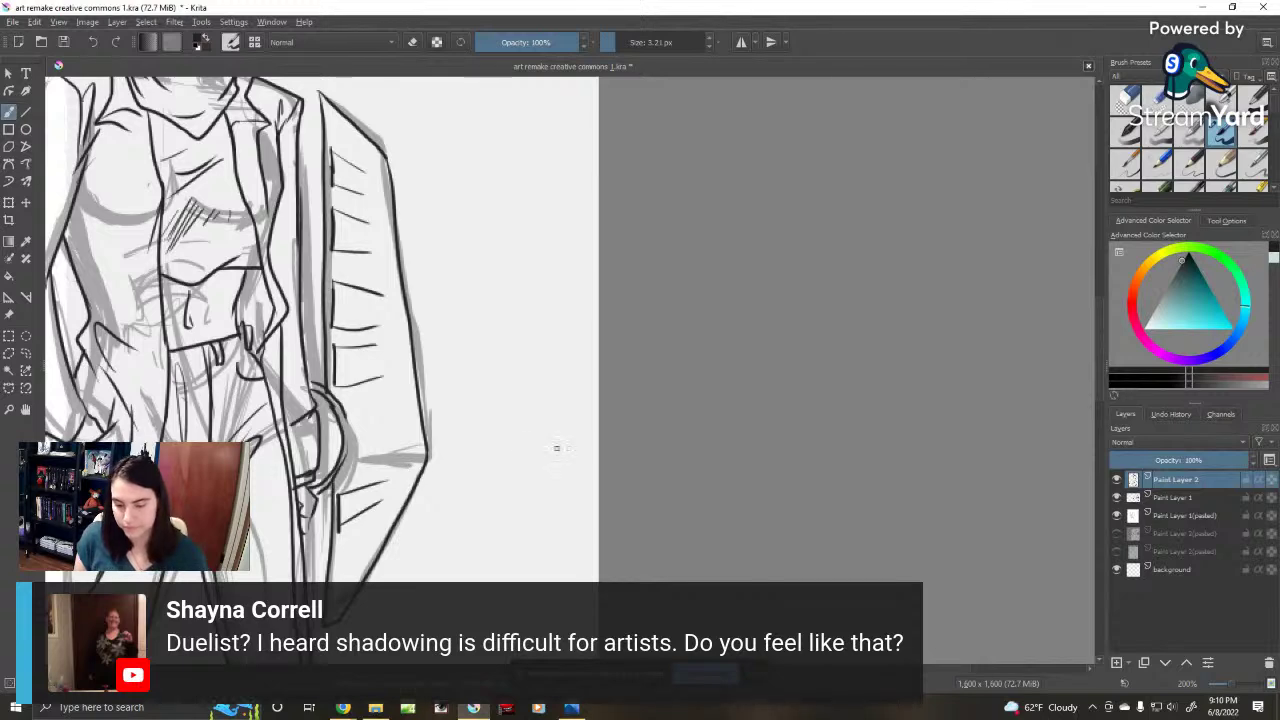
{"action": "scroll", "coordinate": [557, 448], "scroll_direction": "down", "scroll_amount": 3}
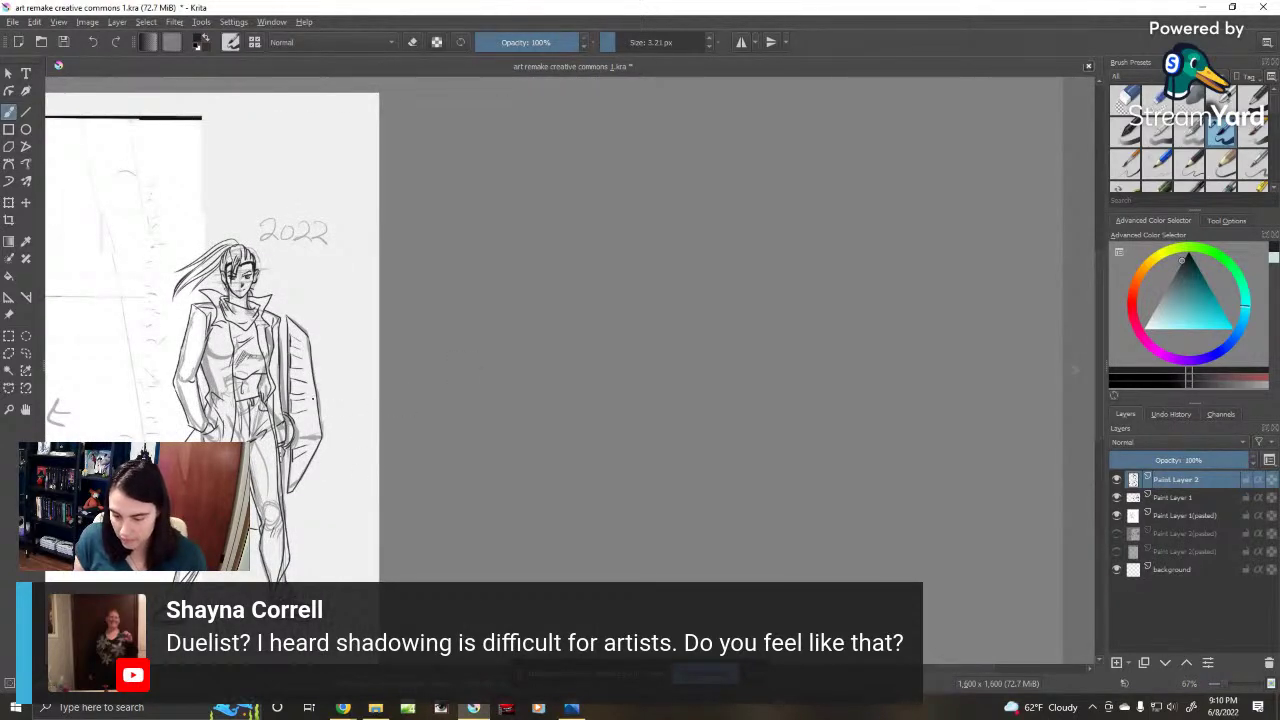
{"action": "left_click_drag", "start_coordinate": [312, 398], "coordinate": [676, 370]}
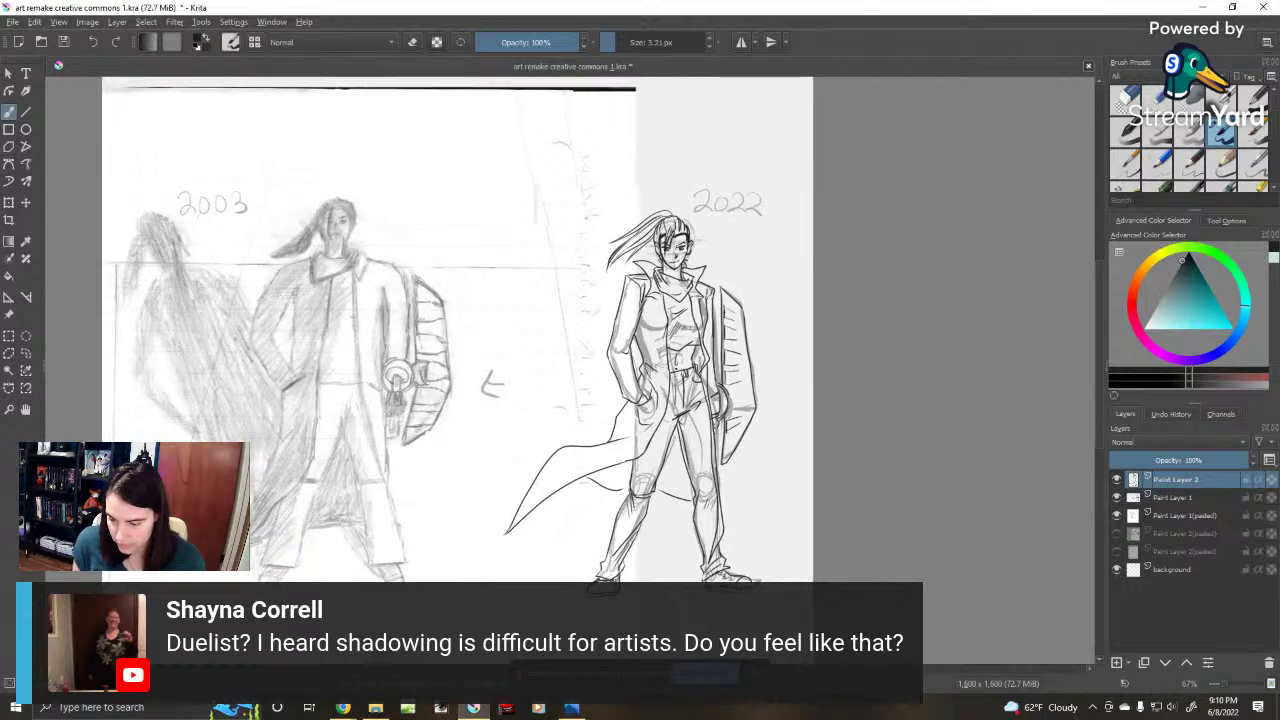
{"action": "mouse_move", "coordinate": [698, 196]}
{"action": "left_mouse_down"}
{"action": "mouse_move", "coordinate": [719, 215]}
{"action": "mouse_move", "coordinate": [726, 196]}
{"action": "left_mouse_up"}
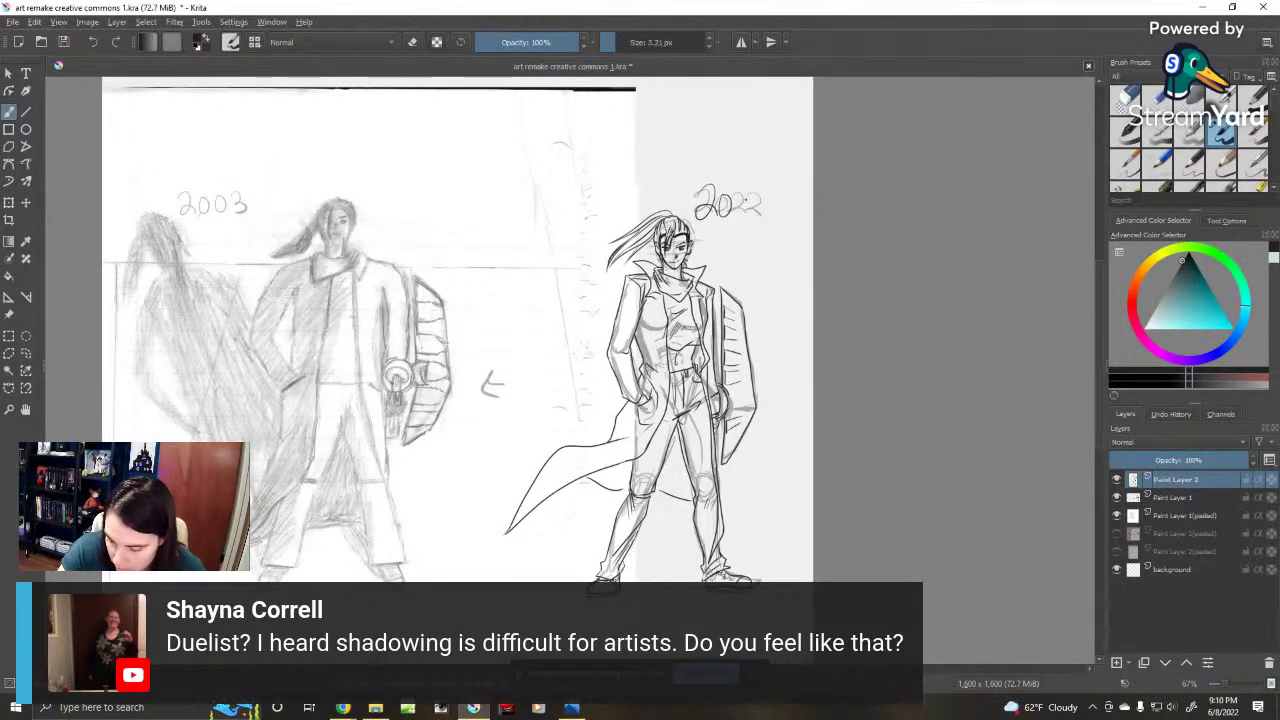
{"action": "key", "text": "ctrl+z"}
{"action": "key", "text": "ctrl+z"}
Step: Set the brush size to 11.30 px and write "2022" in bold dark strokes over the faint date beside the figure's head
{"action": "left_click", "coordinate": [623, 44]}
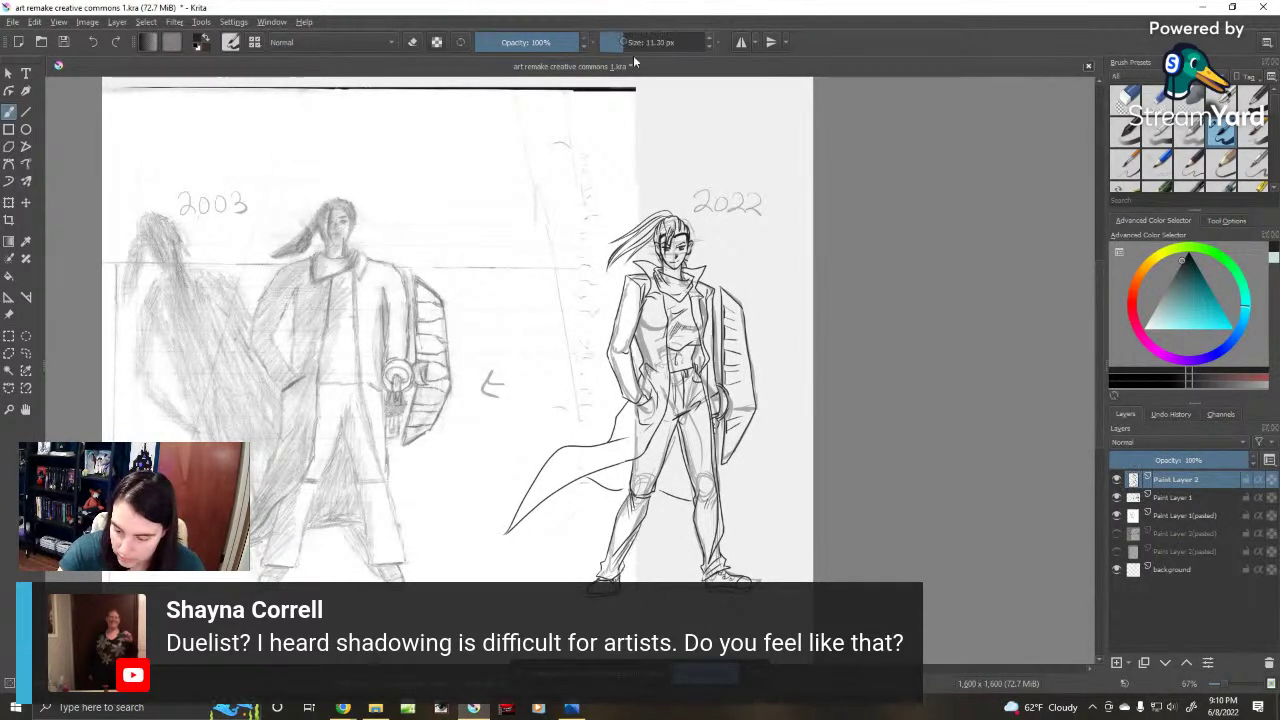
{"action": "mouse_move", "coordinate": [708, 196]}
{"action": "left_mouse_down"}
{"action": "mouse_move", "coordinate": [716, 214]}
{"action": "mouse_move", "coordinate": [756, 212]}
{"action": "left_mouse_up"}
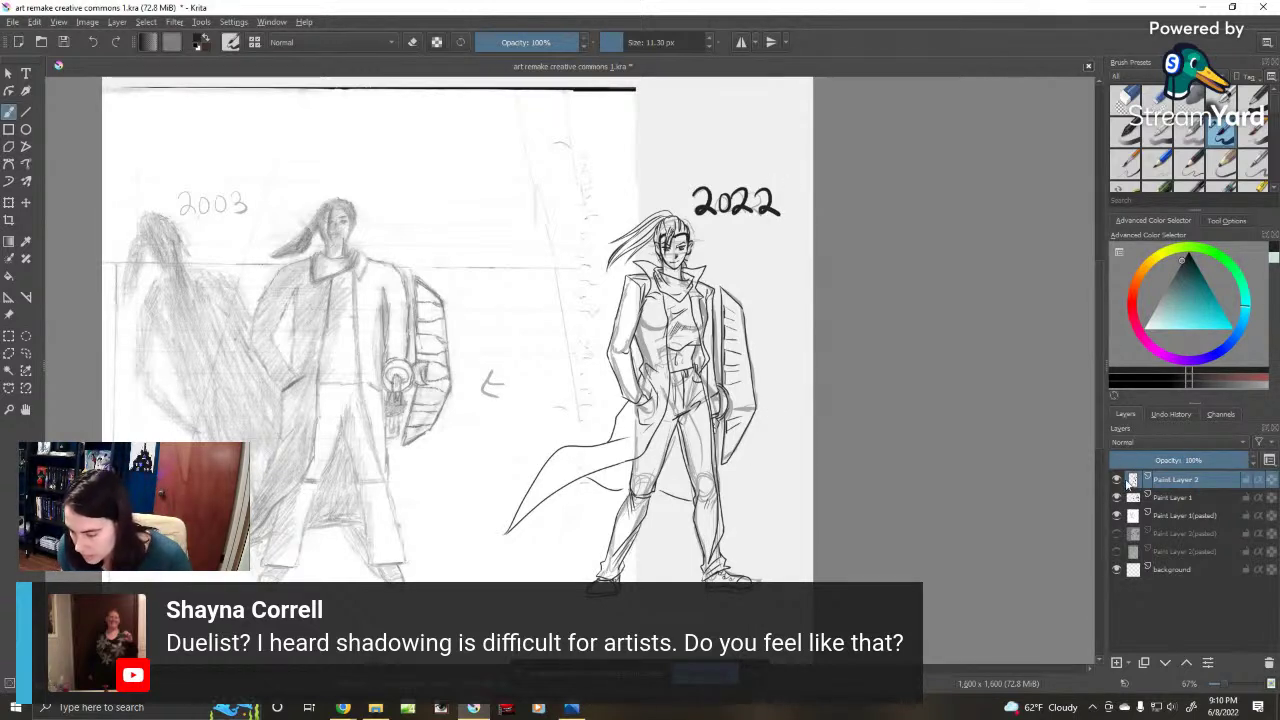
Step: Hide the rough sketch layer Paint Layer 1 and check the inked figure in mirrored view
{"action": "scroll", "coordinate": [597, 462], "scroll_direction": "up", "scroll_amount": 1}
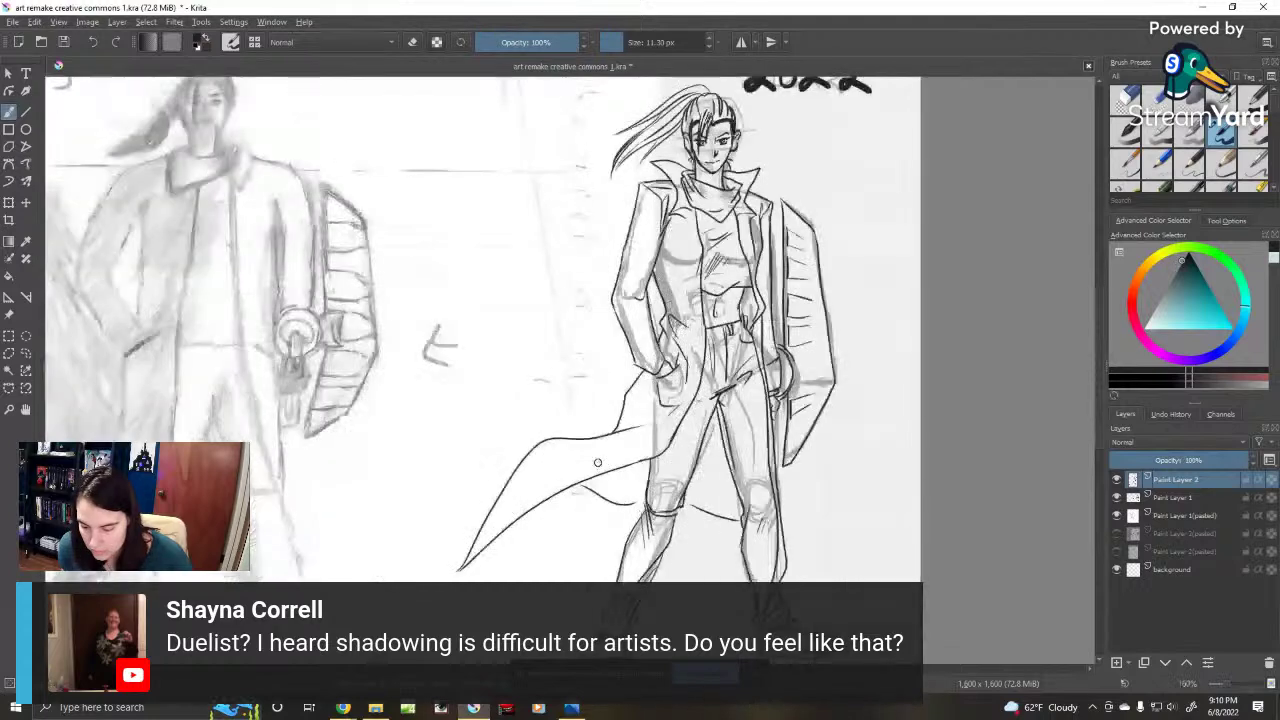
{"action": "left_click_drag", "start_coordinate": [548, 487], "coordinate": [686, 460]}
{"action": "scroll", "coordinate": [603, 481], "scroll_direction": "down", "scroll_amount": 1}
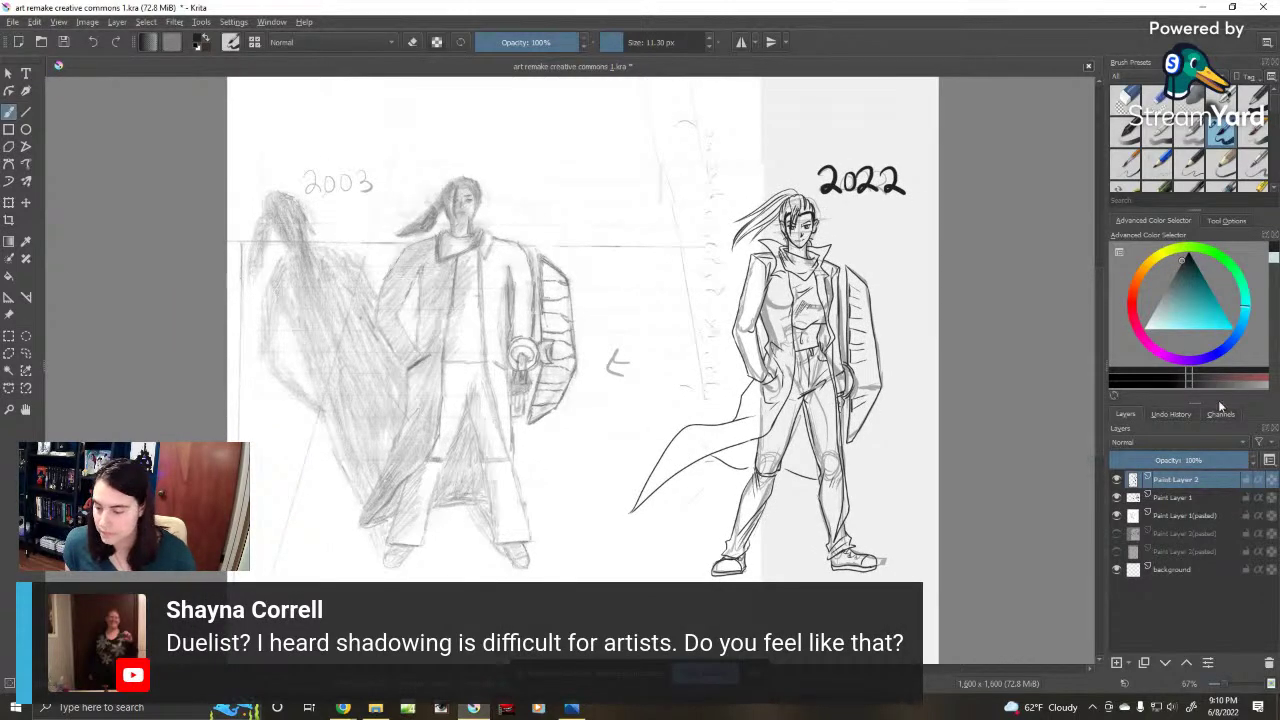
{"action": "left_click", "coordinate": [1116, 497]}
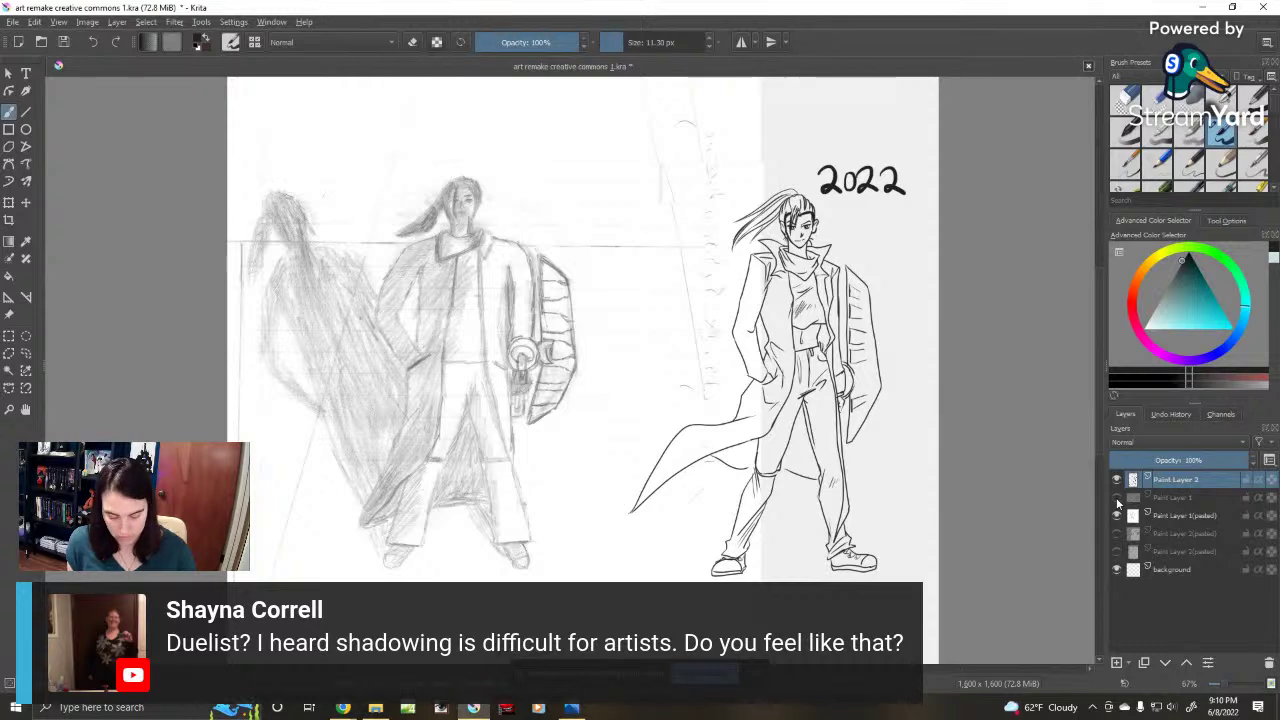
{"action": "key", "text": "m"}
{"action": "key", "text": "m"}
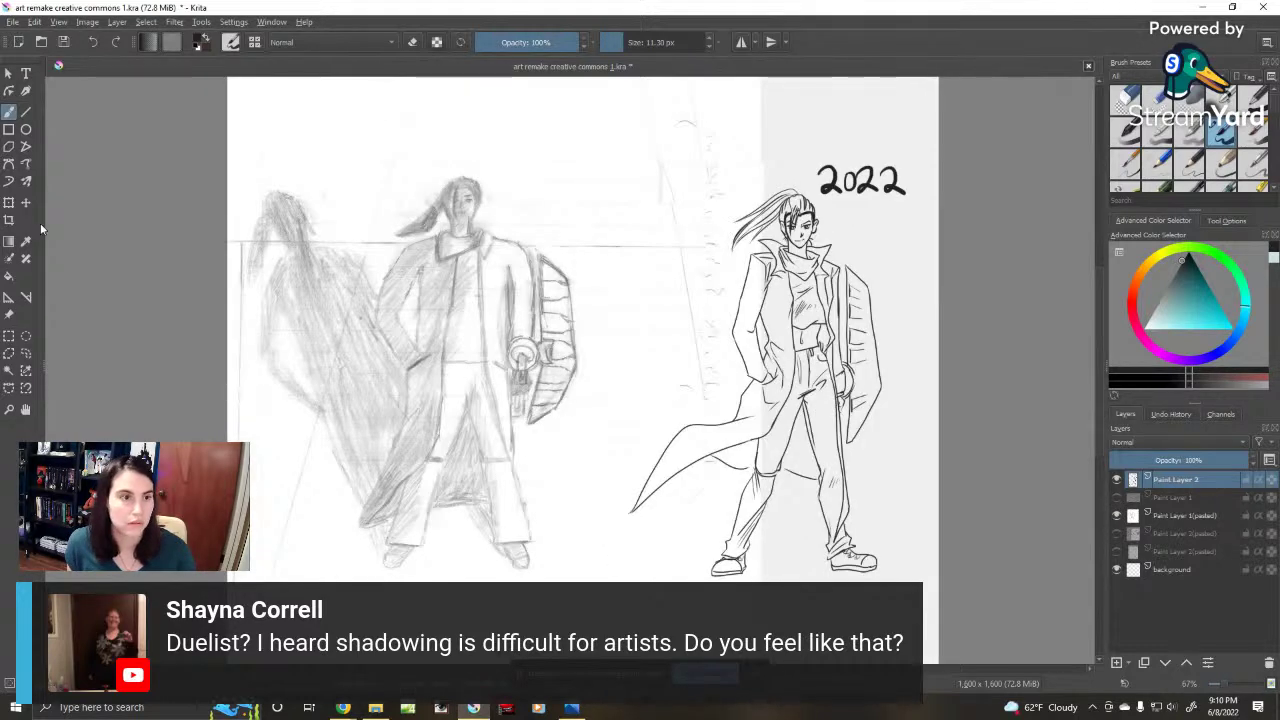
Step: Clear a rectangular area behind the 2022 figure on the scan layer Paint Layer 1(pasted) and remove the selection
{"action": "left_click", "coordinate": [8, 336]}
{"action": "scroll", "coordinate": [517, 322], "scroll_direction": "up", "scroll_amount": 4}
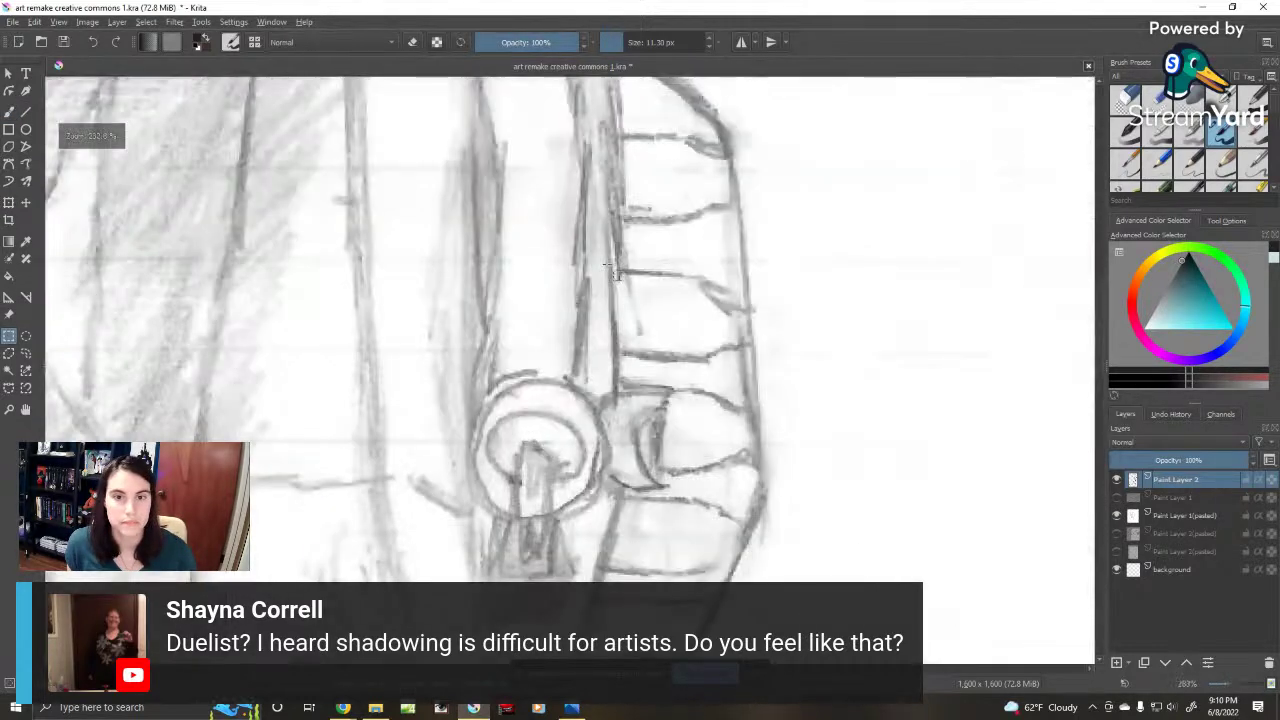
{"action": "scroll", "coordinate": [607, 263], "scroll_direction": "down", "scroll_amount": 8}
{"action": "left_click_drag", "start_coordinate": [632, 198], "coordinate": [698, 398]}
{"action": "left_click", "coordinate": [1205, 535]}
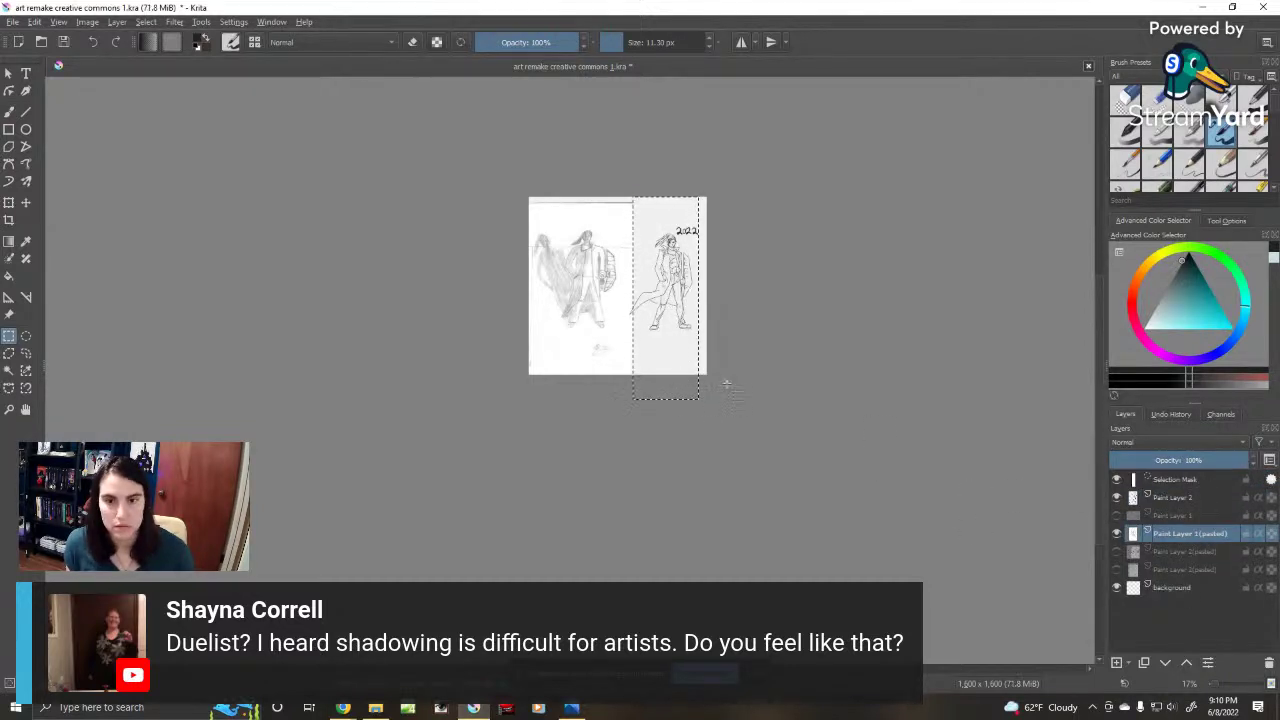
{"action": "key", "text": "ctrl+shift+a"}
Step: Save the drawing
{"action": "scroll", "coordinate": [246, 396], "scroll_direction": "up", "scroll_amount": 1}
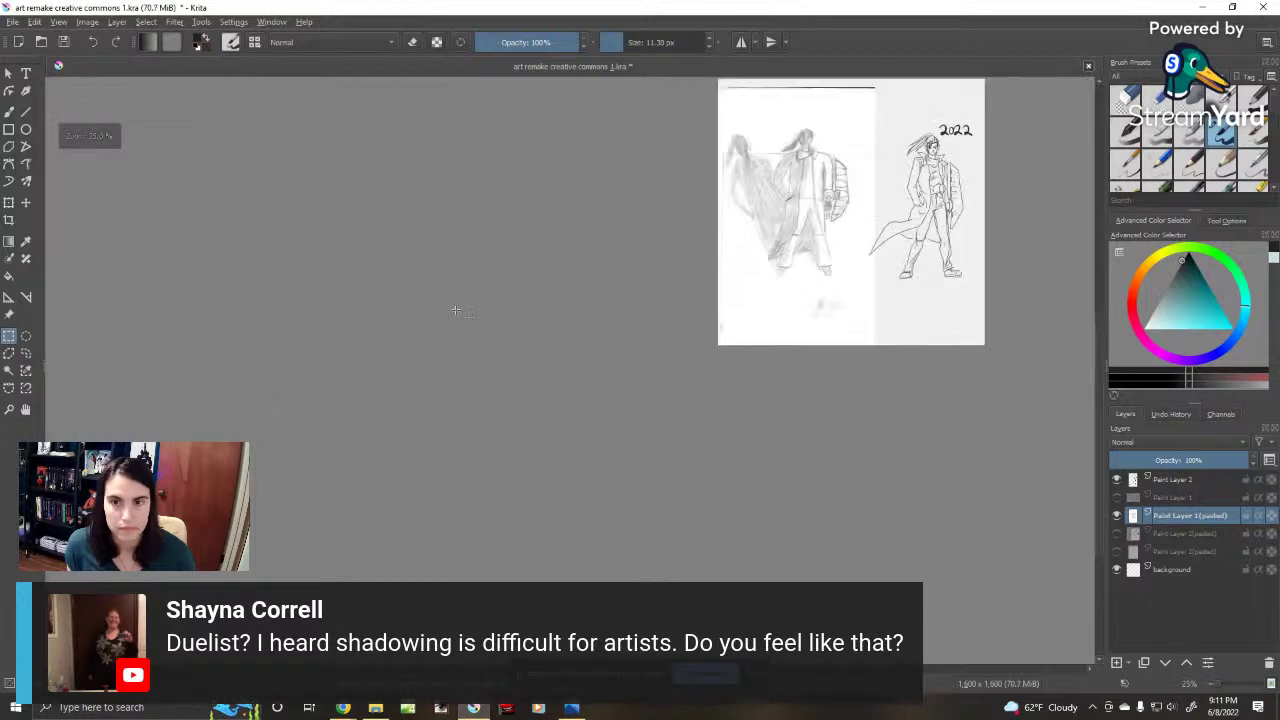
{"action": "left_click_drag", "start_coordinate": [910, 232], "coordinate": [669, 402]}
{"action": "scroll", "coordinate": [667, 406], "scroll_direction": "up", "scroll_amount": 2}
{"action": "left_click_drag", "start_coordinate": [482, 410], "coordinate": [525, 426]}
{"action": "scroll", "coordinate": [524, 427], "scroll_direction": "up", "scroll_amount": 5}
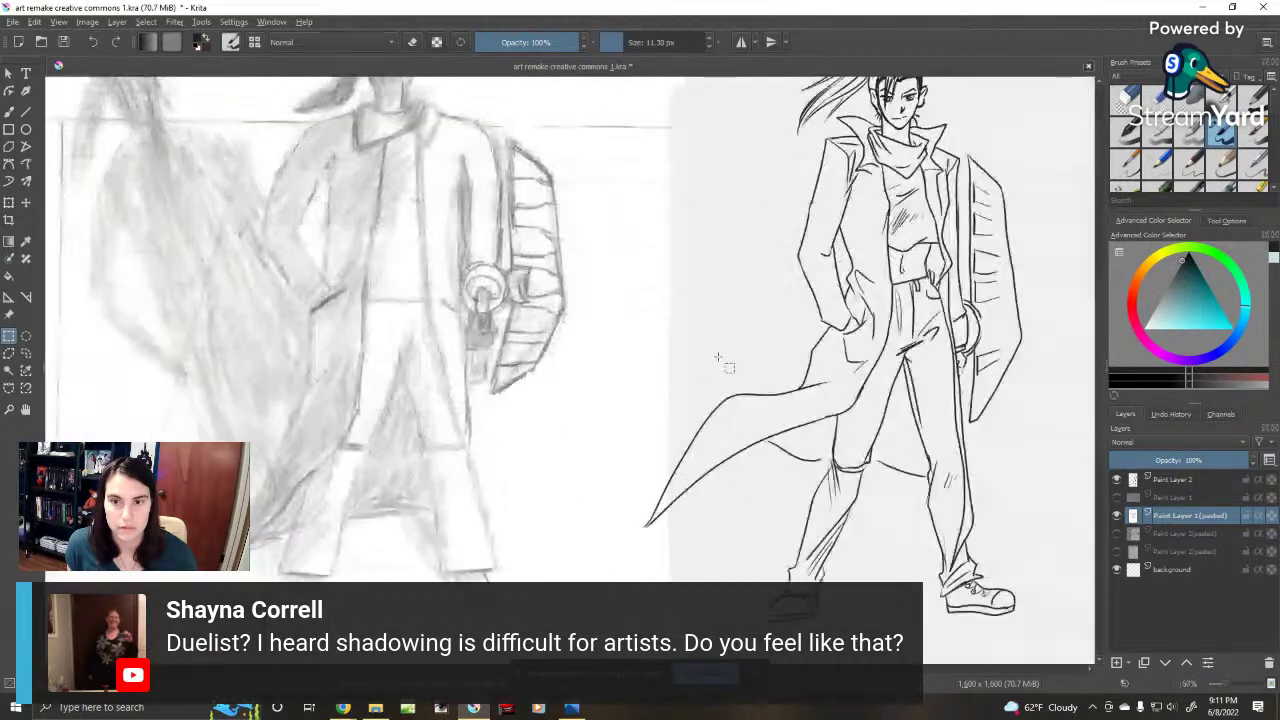
{"action": "scroll", "coordinate": [714, 372], "scroll_direction": "down", "scroll_amount": 2}
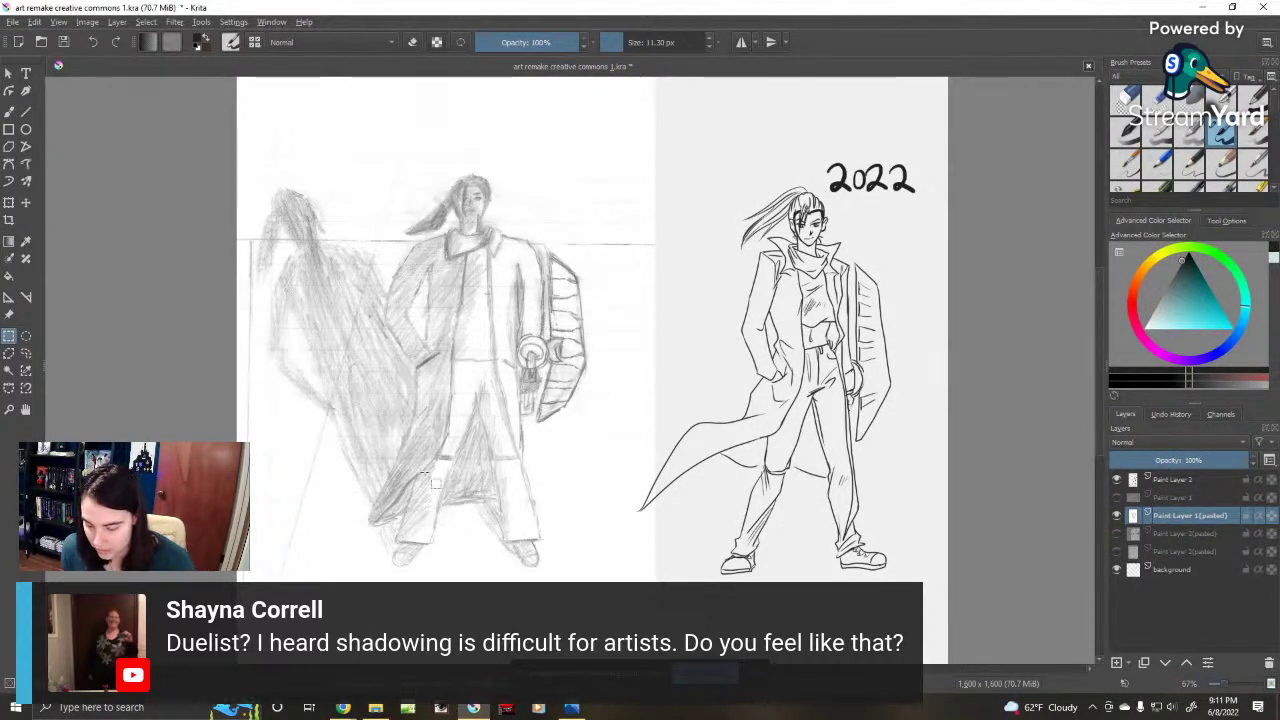
{"action": "key", "text": "ctrl+s"}
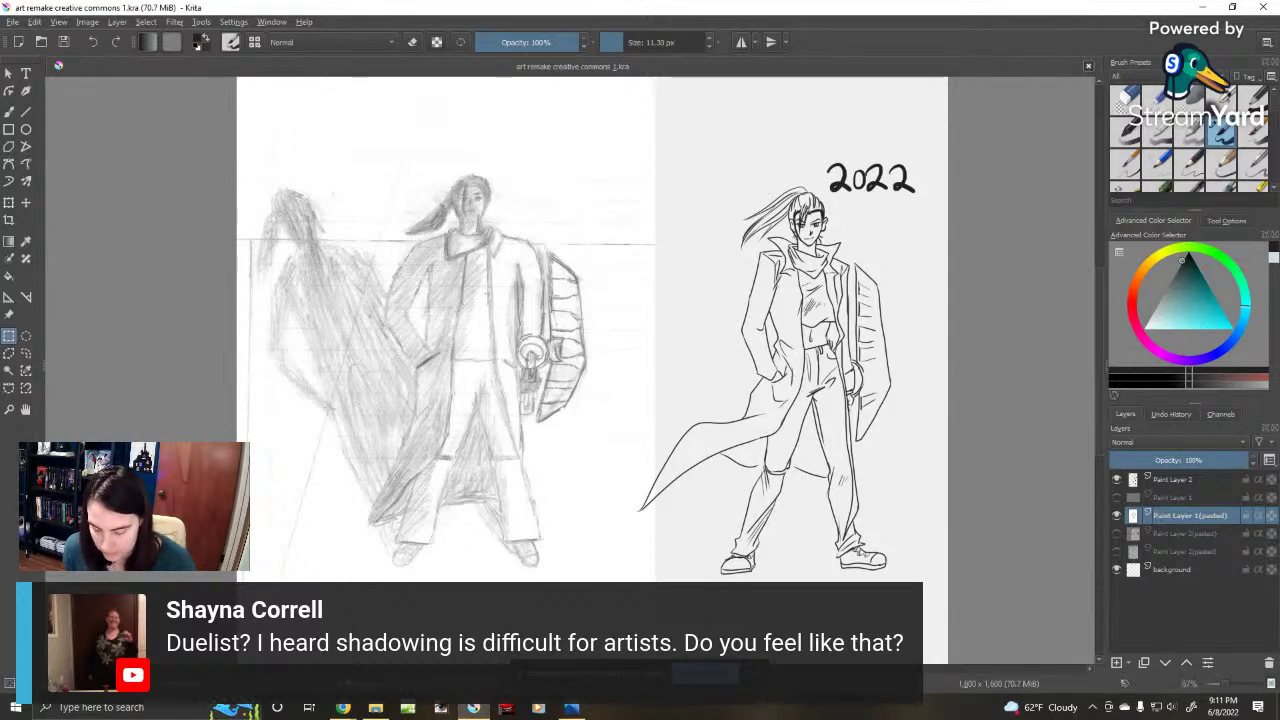
{"action": "key", "text": "alt+Tab"}
{"action": "key", "text": "alt+Tab"}
{"action": "key", "text": "alt+Tab"}
{"action": "key", "text": "Tab"}
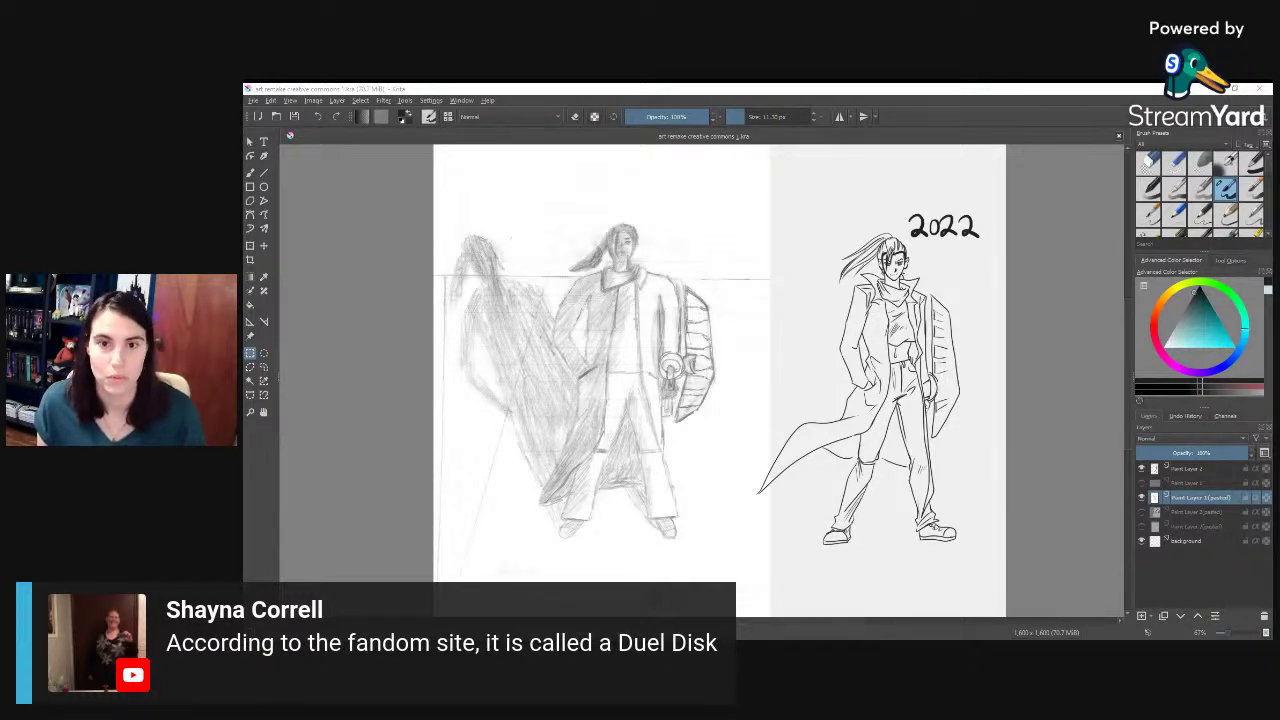
{"action": "scroll", "coordinate": [835, 407], "scroll_direction": "down", "scroll_amount": 1}
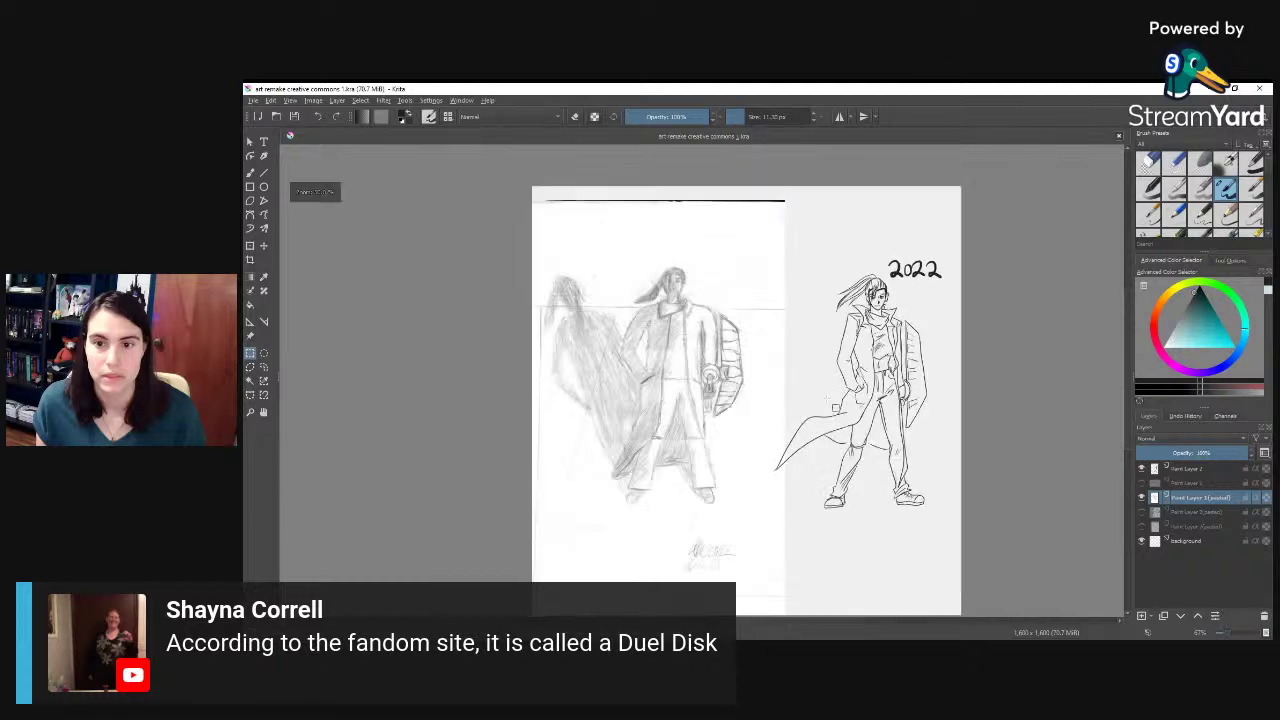
{"action": "scroll", "coordinate": [835, 407], "scroll_direction": "up", "scroll_amount": 2}
{"action": "left_click_drag", "start_coordinate": [787, 329], "coordinate": [778, 352]}
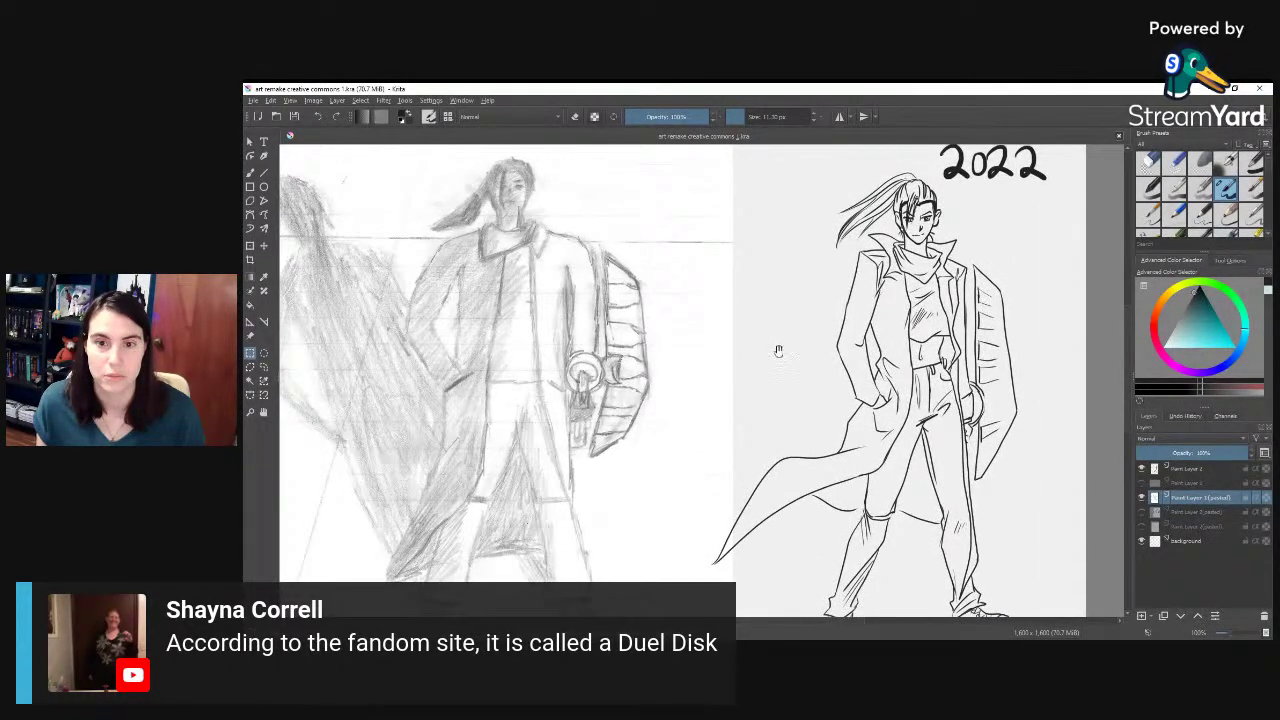
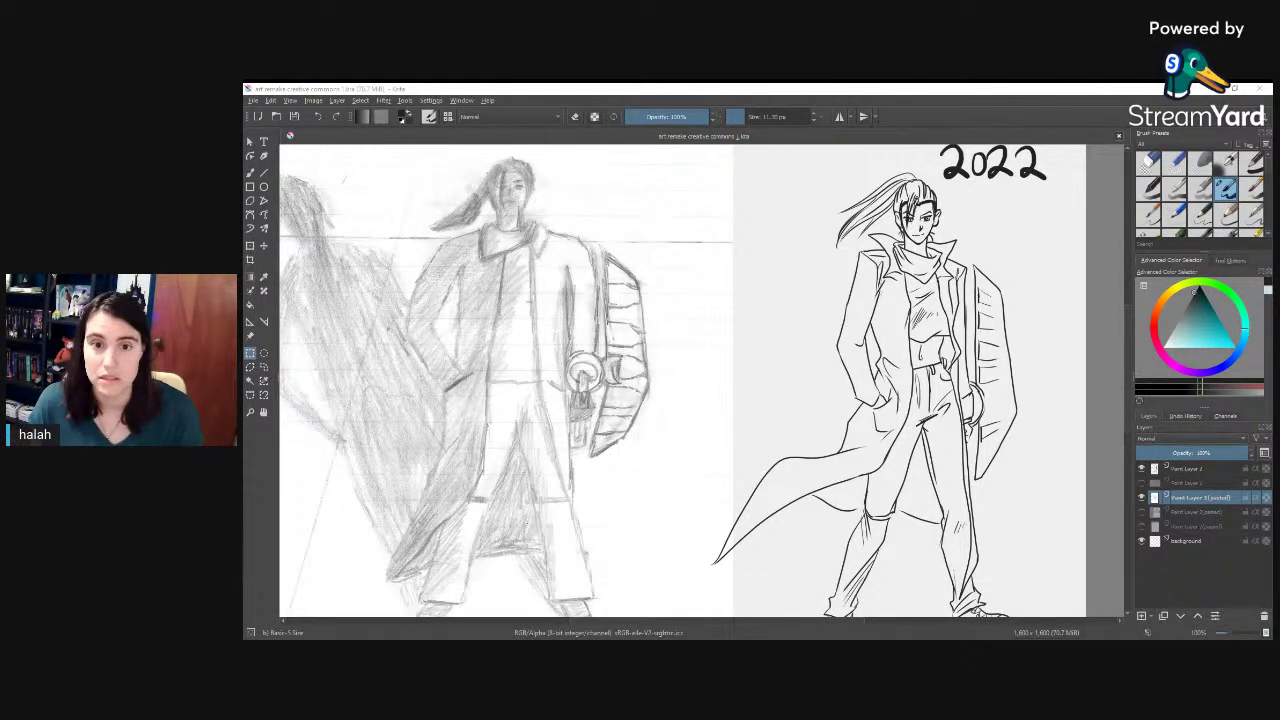
Step: Add a new paint layer and place it directly below the line art layer, above the hidden sketch layer
{"action": "left_click", "coordinate": [866, 393]}
{"action": "scroll", "coordinate": [866, 393], "scroll_direction": "down", "scroll_amount": 1}
{"action": "scroll", "coordinate": [943, 358], "scroll_direction": "up", "scroll_amount": 1}
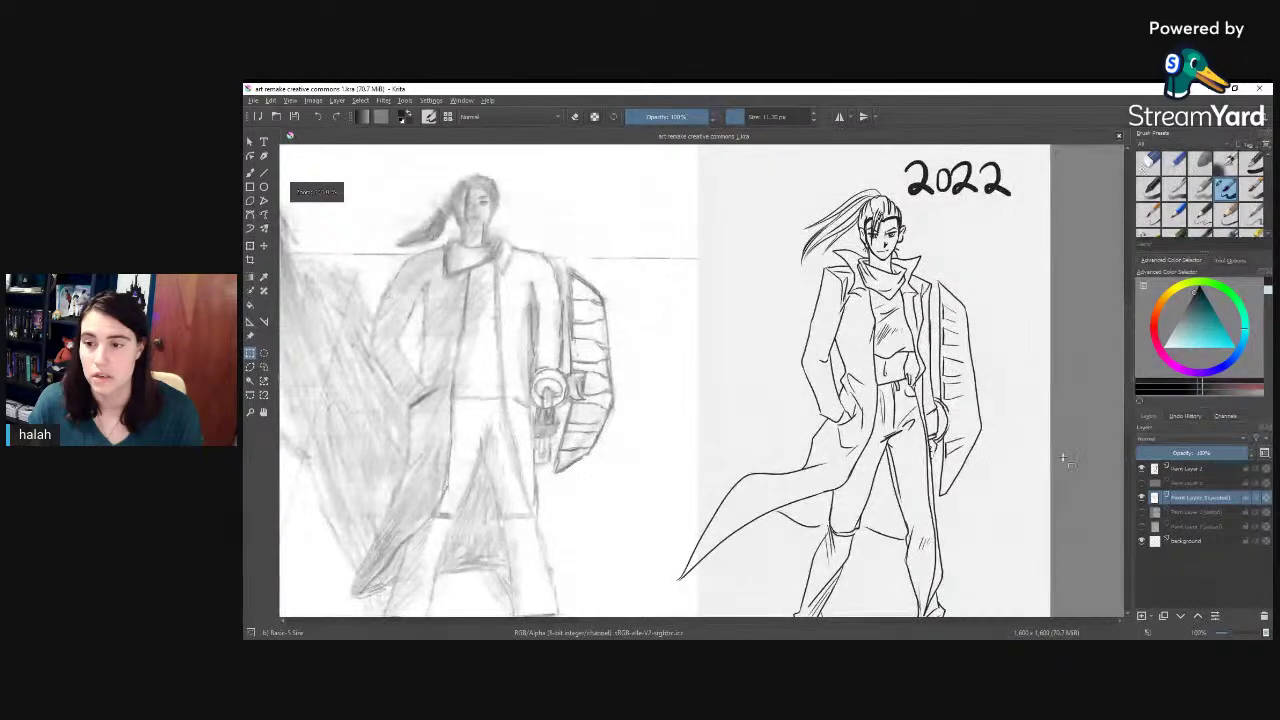
{"action": "left_click", "coordinate": [1141, 615]}
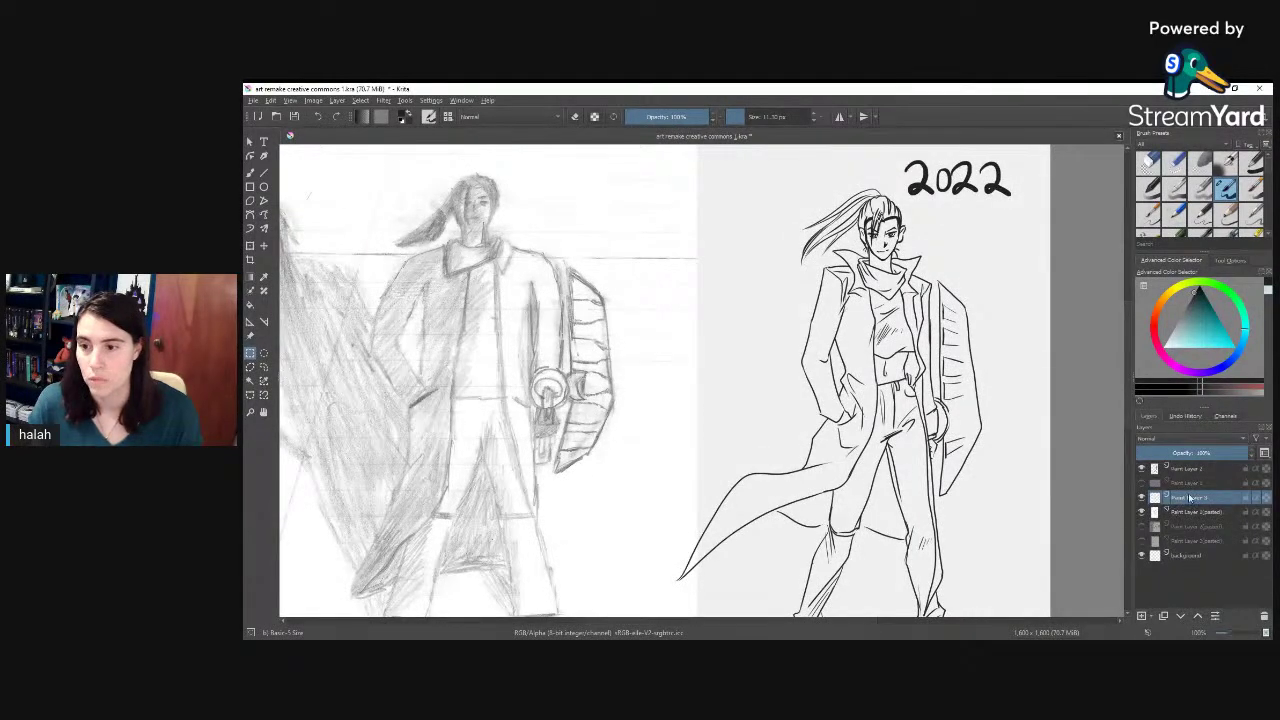
{"action": "left_click_drag", "start_coordinate": [1189, 498], "coordinate": [1192, 477]}
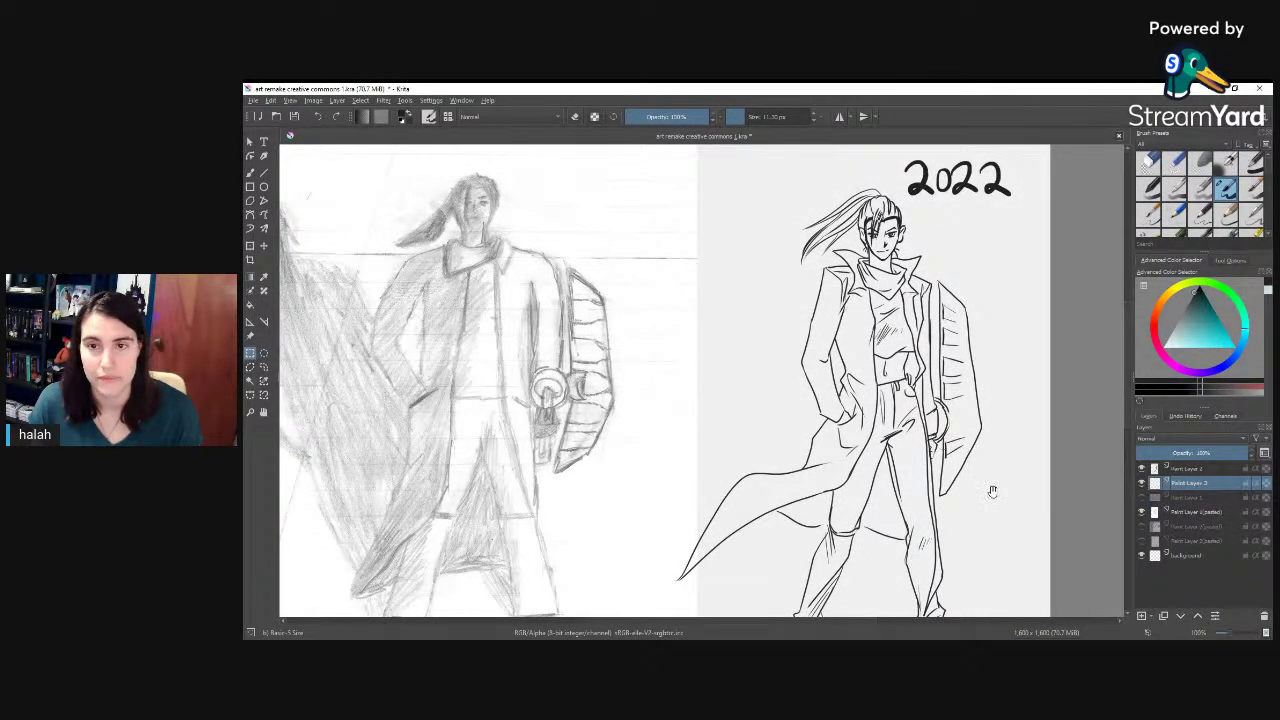
Step: Choose a lighter dark grey as the painting colour for the new layer
{"action": "left_click_drag", "start_coordinate": [992, 491], "coordinate": [946, 452]}
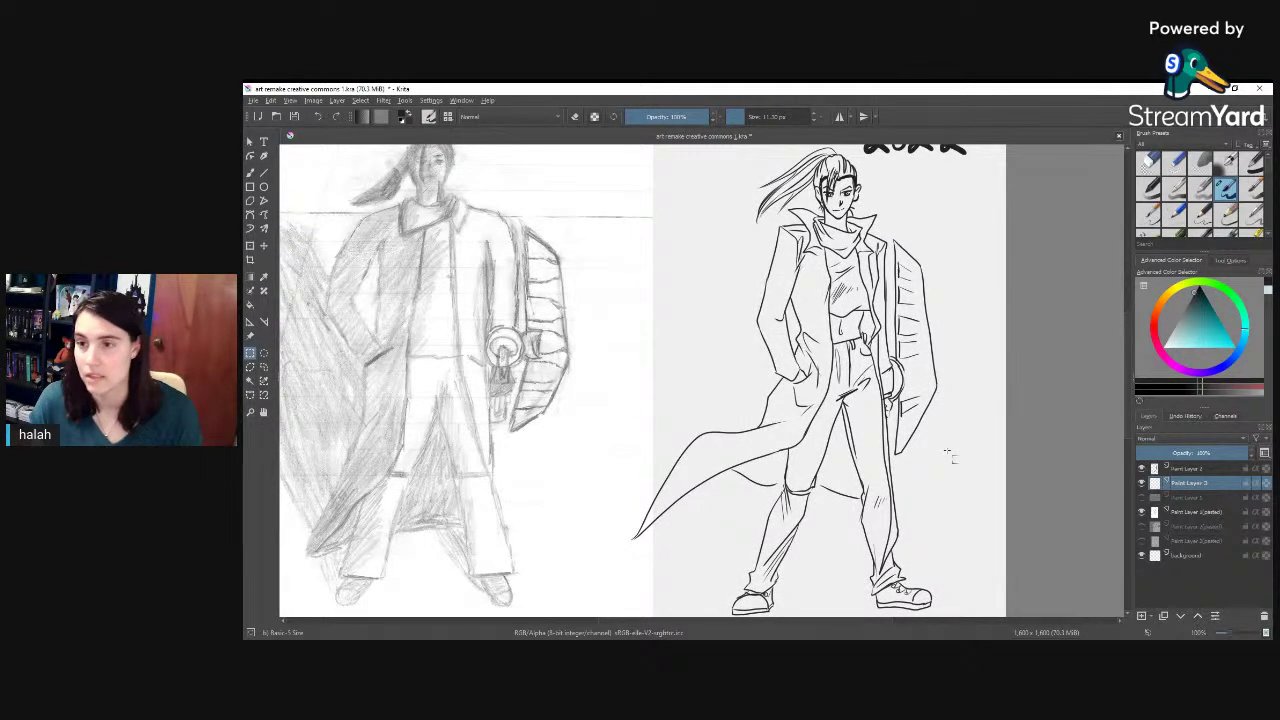
{"action": "left_click_drag", "start_coordinate": [1195, 313], "coordinate": [1172, 307]}
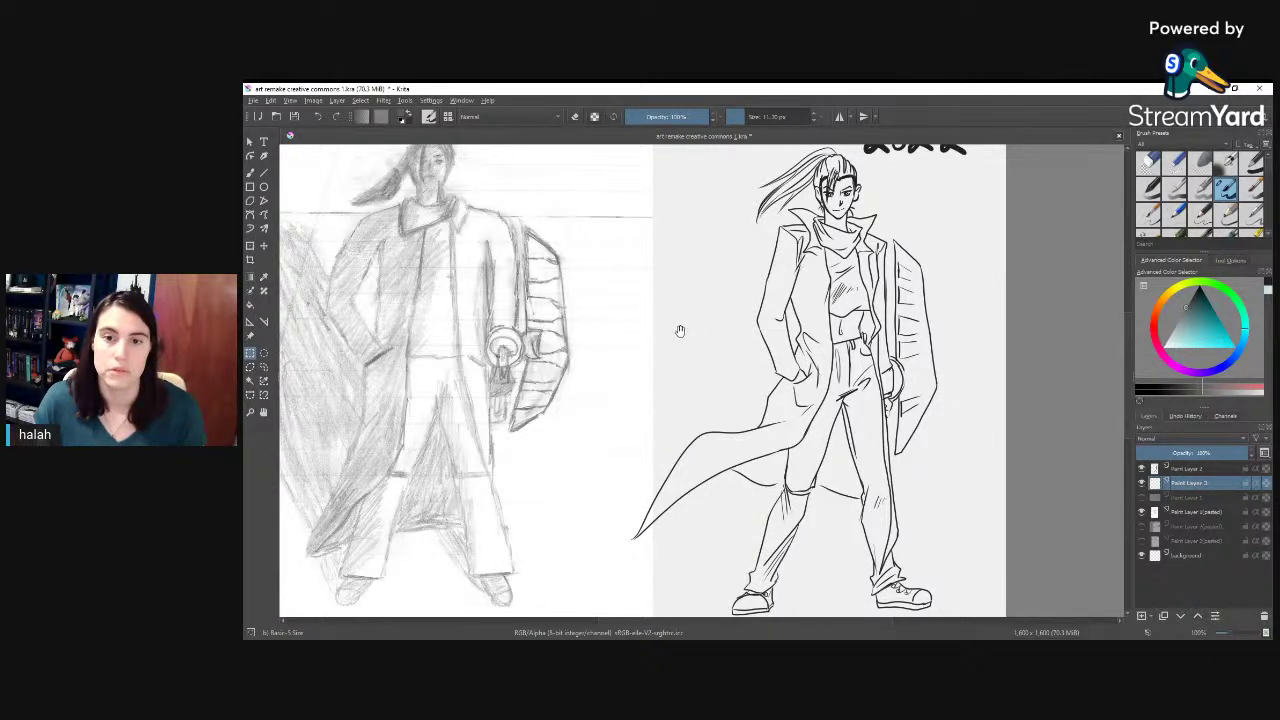
Step: Outline a freehand shadow selection over the 2022 figure's ponytail, shaded face side, scarf, shirt and the pocketed arm's side of the coat
{"action": "left_click_drag", "start_coordinate": [677, 329], "coordinate": [666, 324]}
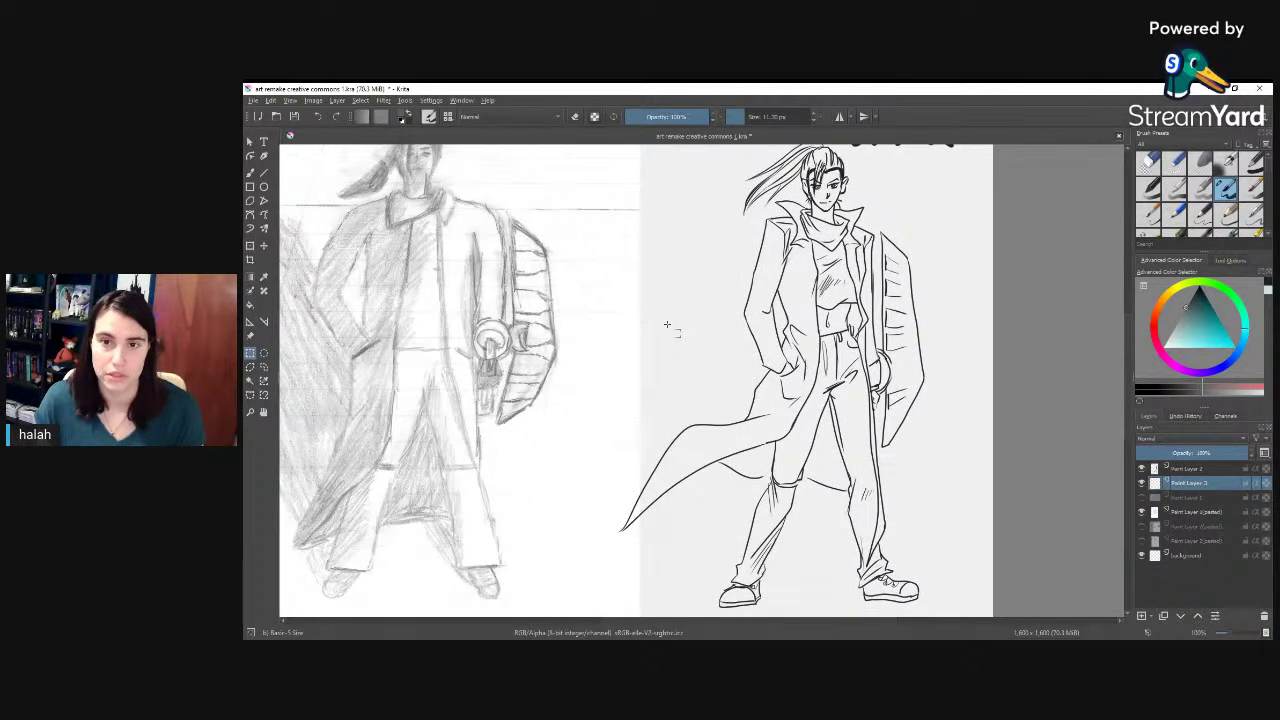
{"action": "left_click", "coordinate": [263, 368]}
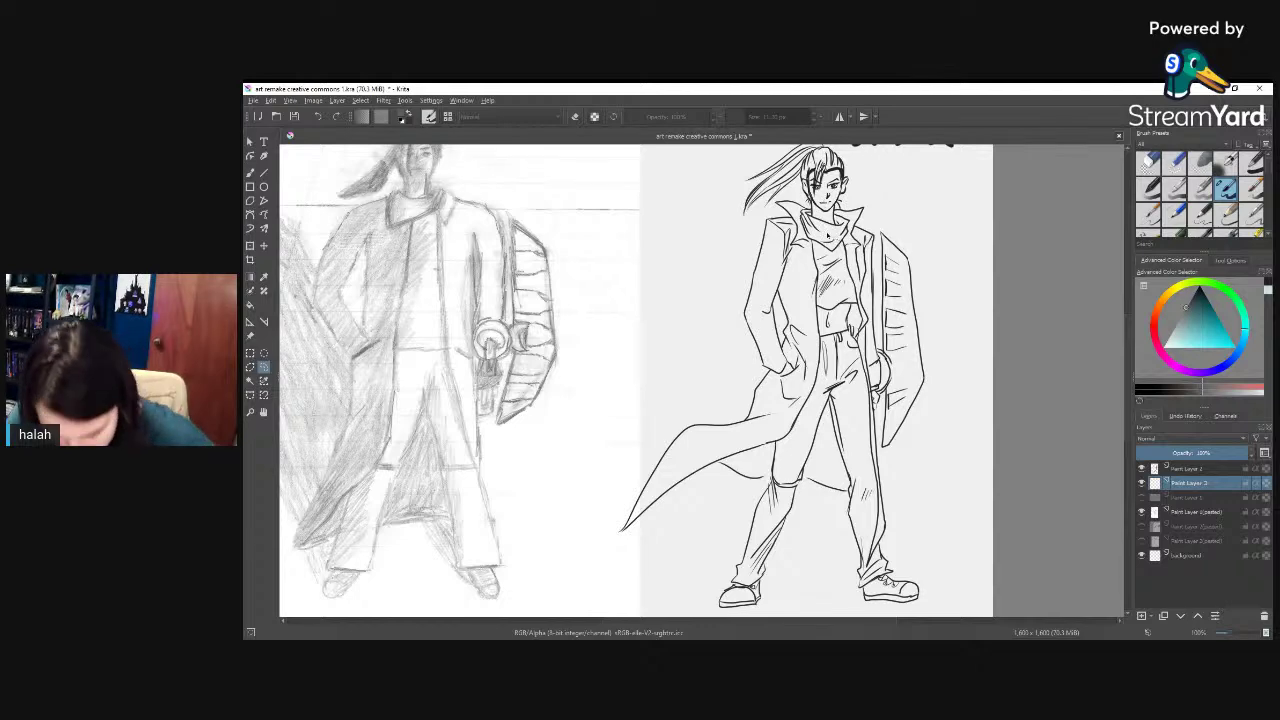
{"action": "left_click_drag", "start_coordinate": [828, 236], "coordinate": [762, 286]}
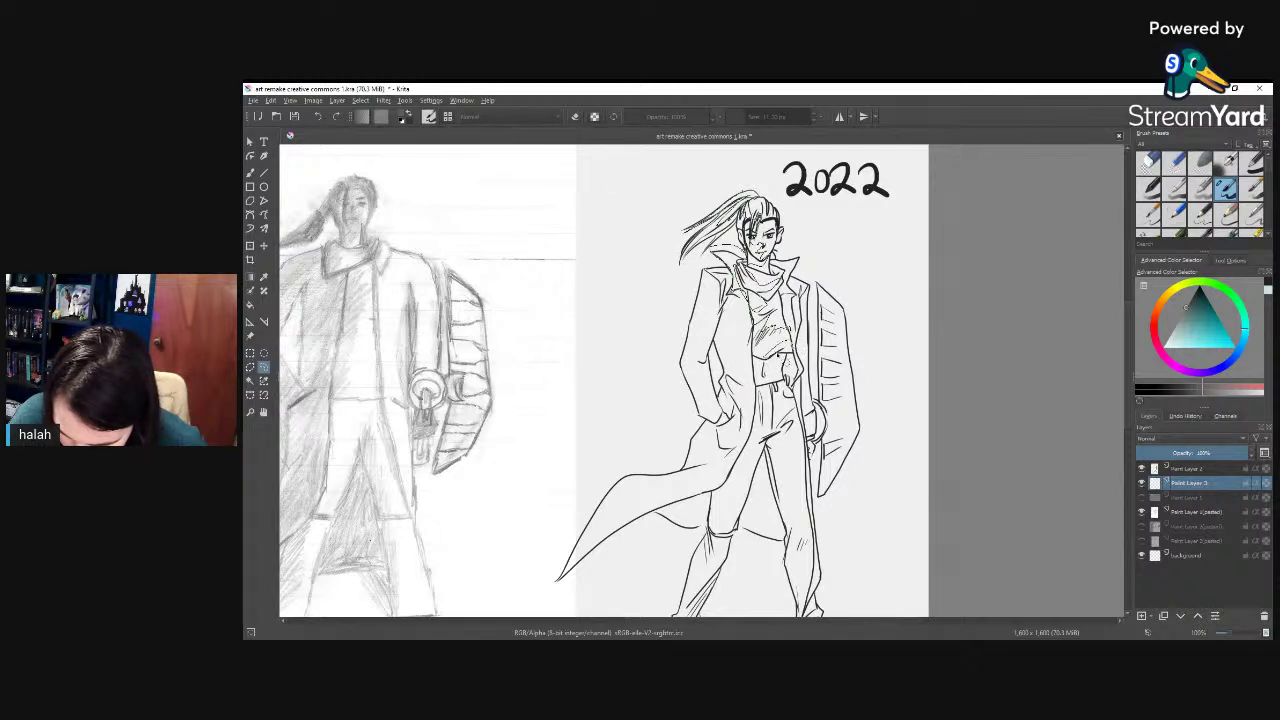
{"action": "mouse_move", "coordinate": [790, 354]}
{"action": "left_mouse_down"}
{"action": "mouse_move", "coordinate": [760, 380]}
{"action": "mouse_move", "coordinate": [747, 350]}
{"action": "mouse_move", "coordinate": [731, 375]}
{"action": "mouse_move", "coordinate": [726, 458]}
{"action": "mouse_move", "coordinate": [618, 488]}
{"action": "mouse_move", "coordinate": [632, 425]}
{"action": "mouse_move", "coordinate": [660, 385]}
{"action": "mouse_move", "coordinate": [690, 420]}
{"action": "mouse_move", "coordinate": [712, 272]}
{"action": "left_mouse_up"}
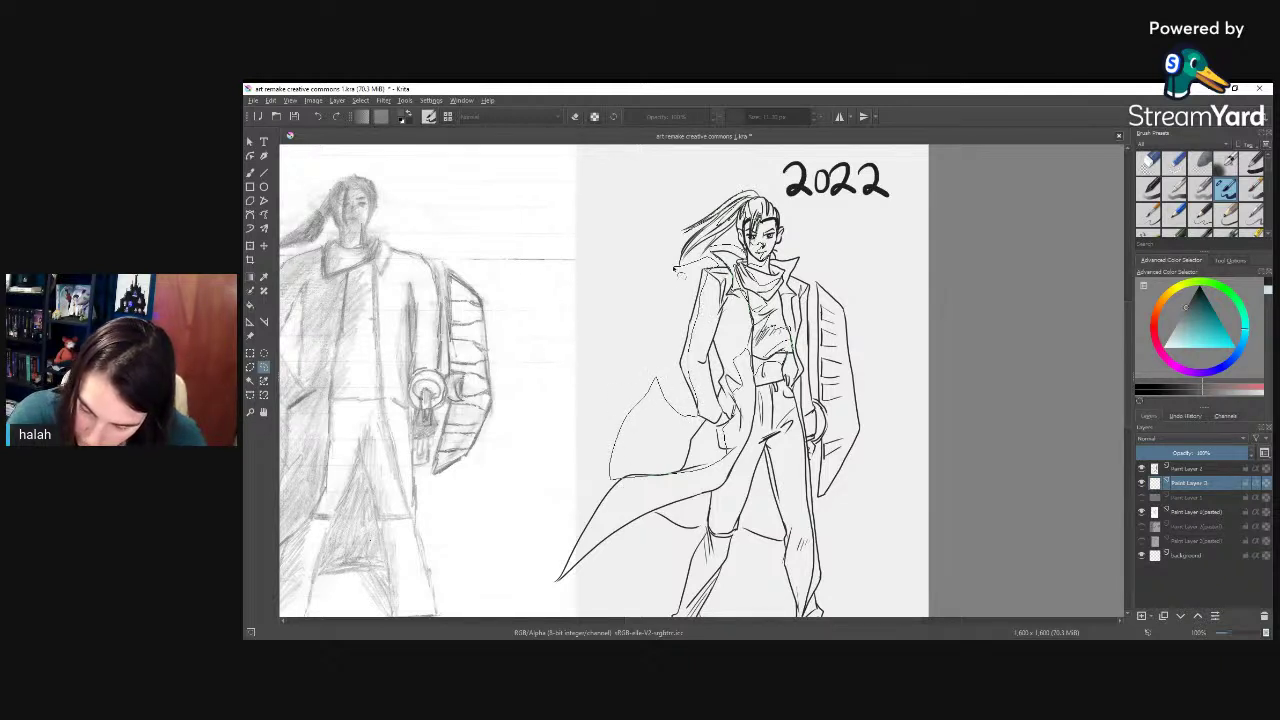
{"action": "left_click_drag", "start_coordinate": [676, 268], "coordinate": [742, 178]}
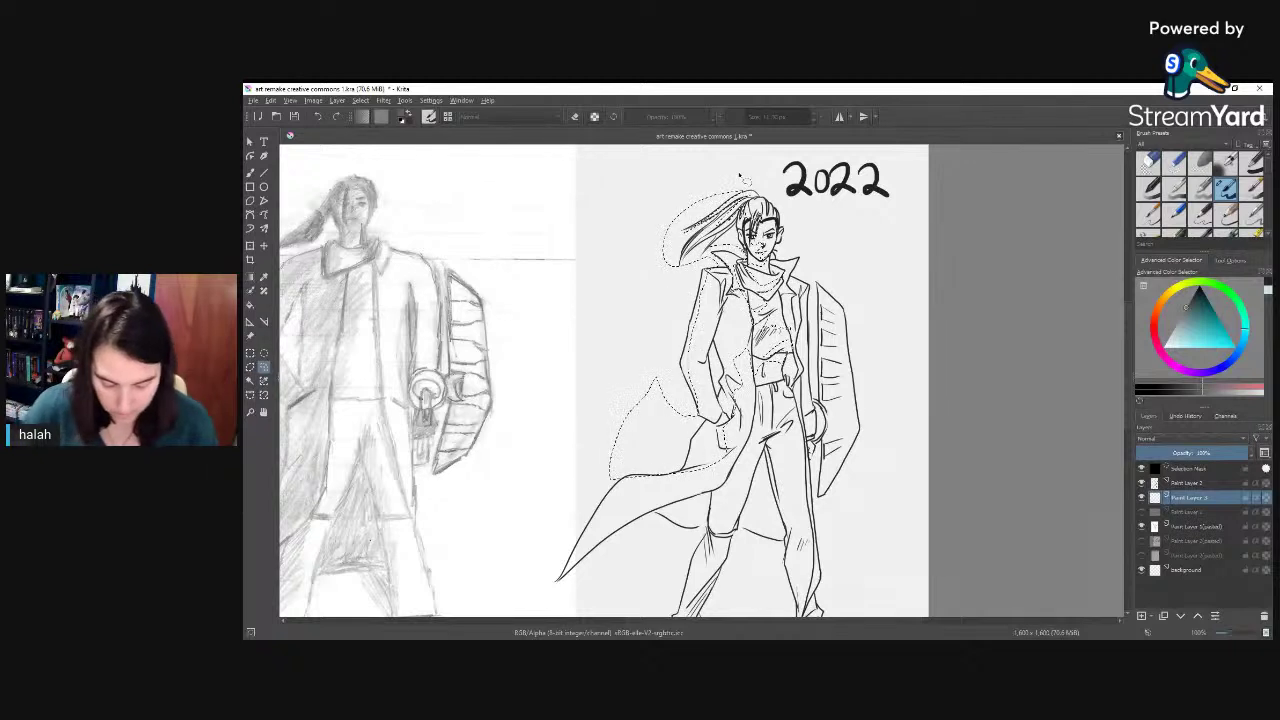
Step: Choose a dark teal and fill the selected shadow area on the new layer
{"action": "key", "text": "f"}
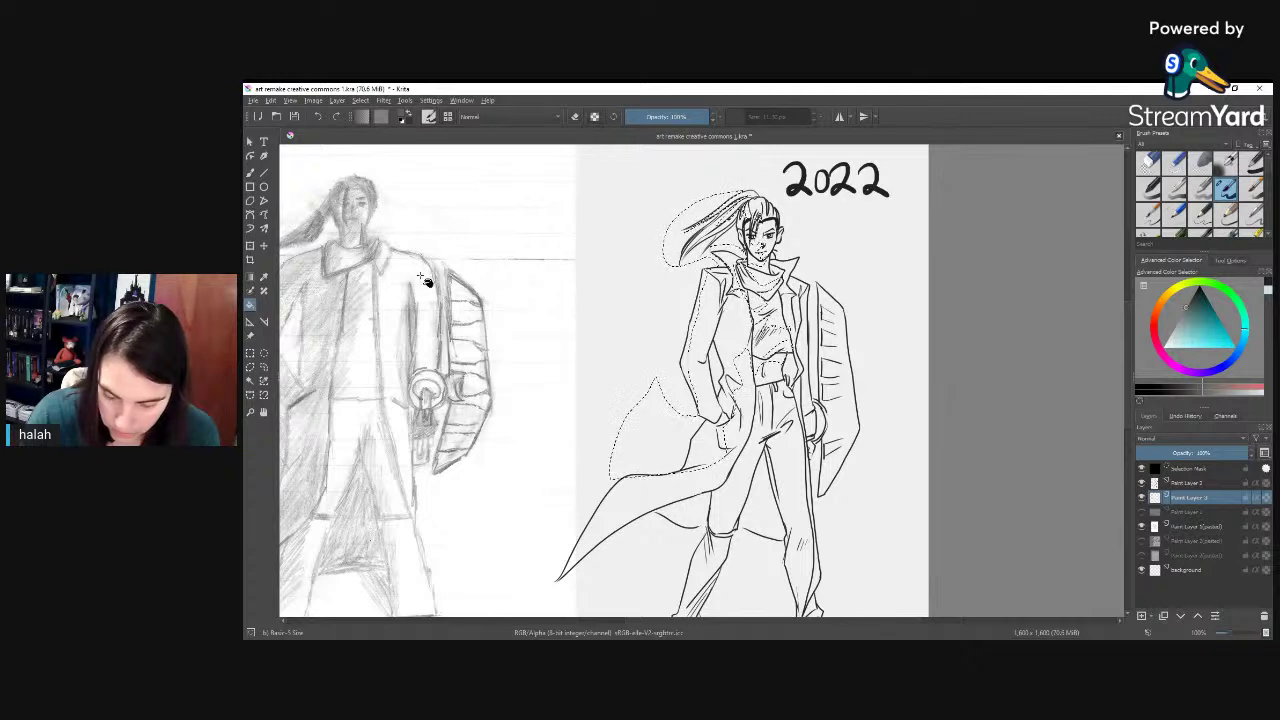
{"action": "left_click_drag", "start_coordinate": [1212, 321], "coordinate": [1203, 311]}
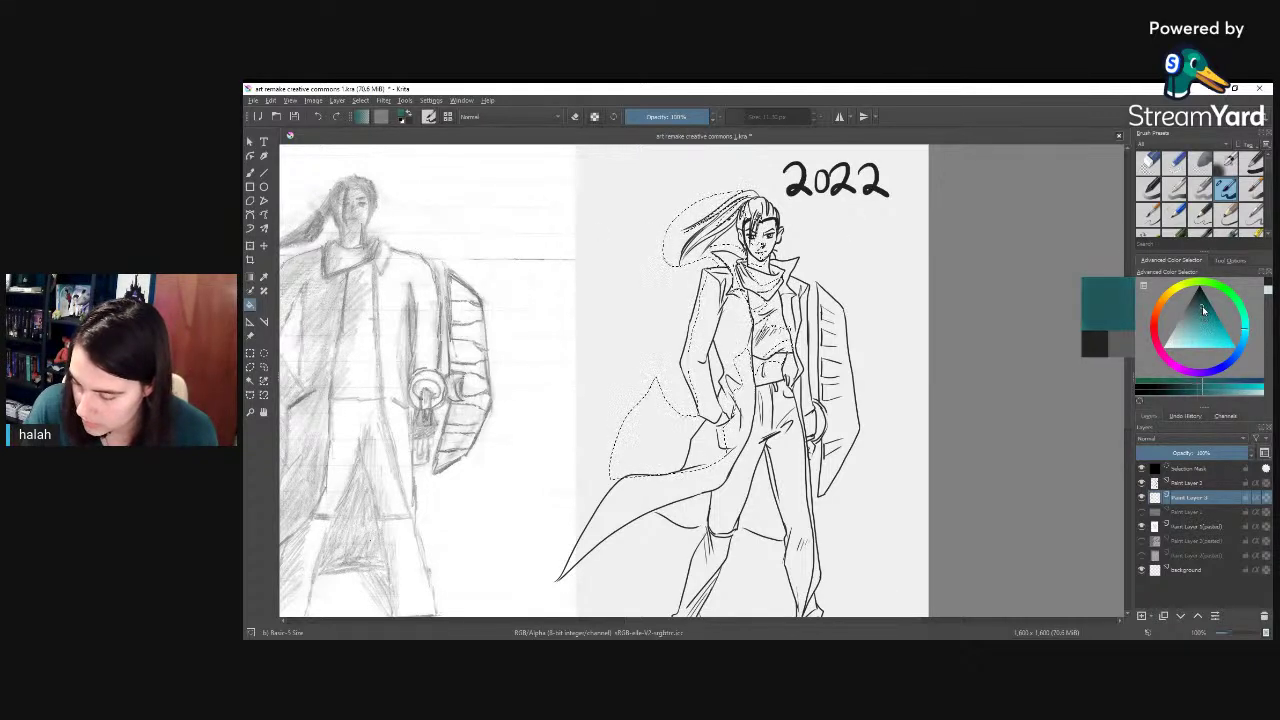
{"action": "left_click", "coordinate": [737, 337]}
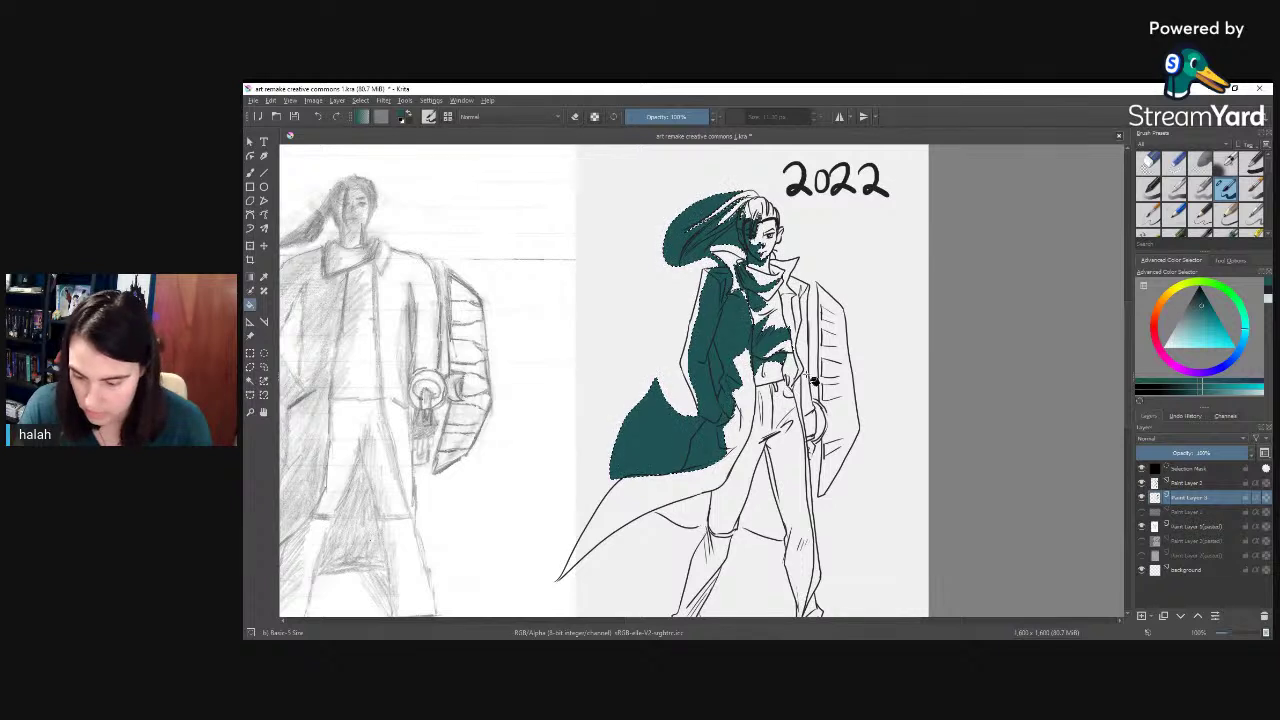
Step: Select the coat's inner lining and the shaded edge of the adjacent trouser leg freehand, and fill the area with dark teal
{"action": "left_click", "coordinate": [264, 367]}
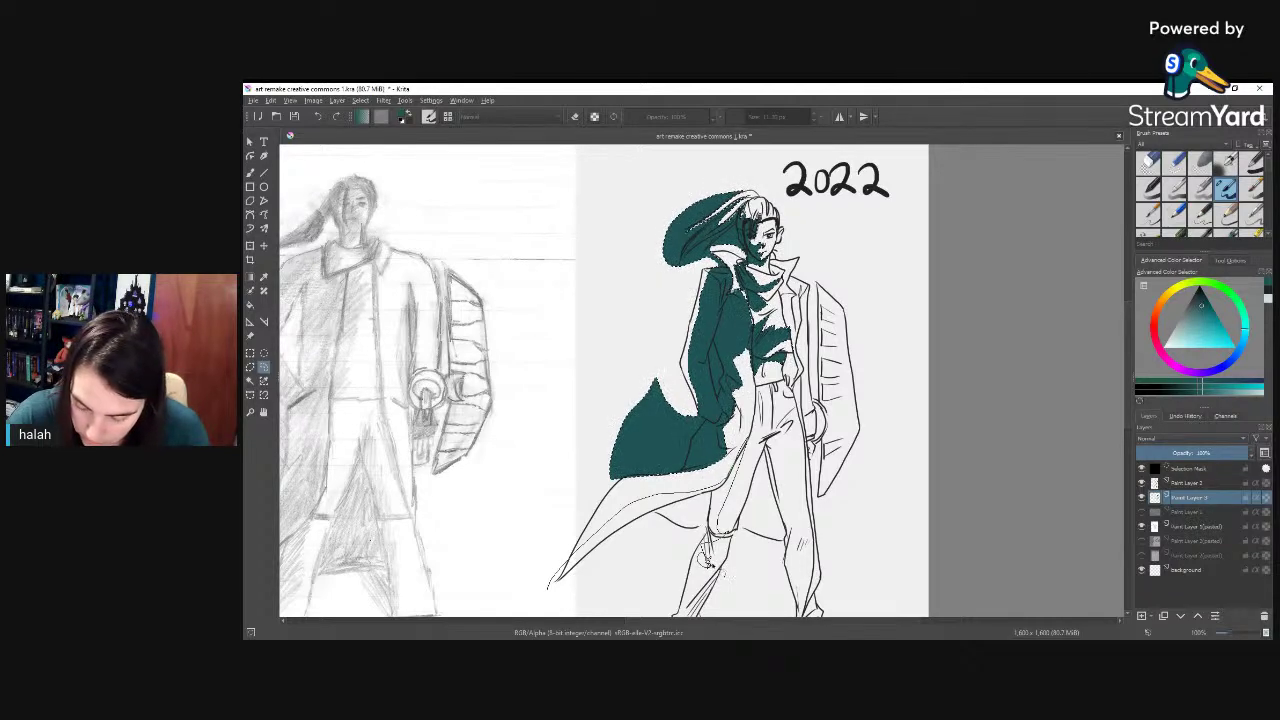
{"action": "mouse_move", "coordinate": [712, 566]}
{"action": "left_mouse_down"}
{"action": "mouse_move", "coordinate": [697, 607]}
{"action": "mouse_move", "coordinate": [547, 587]}
{"action": "left_mouse_up"}
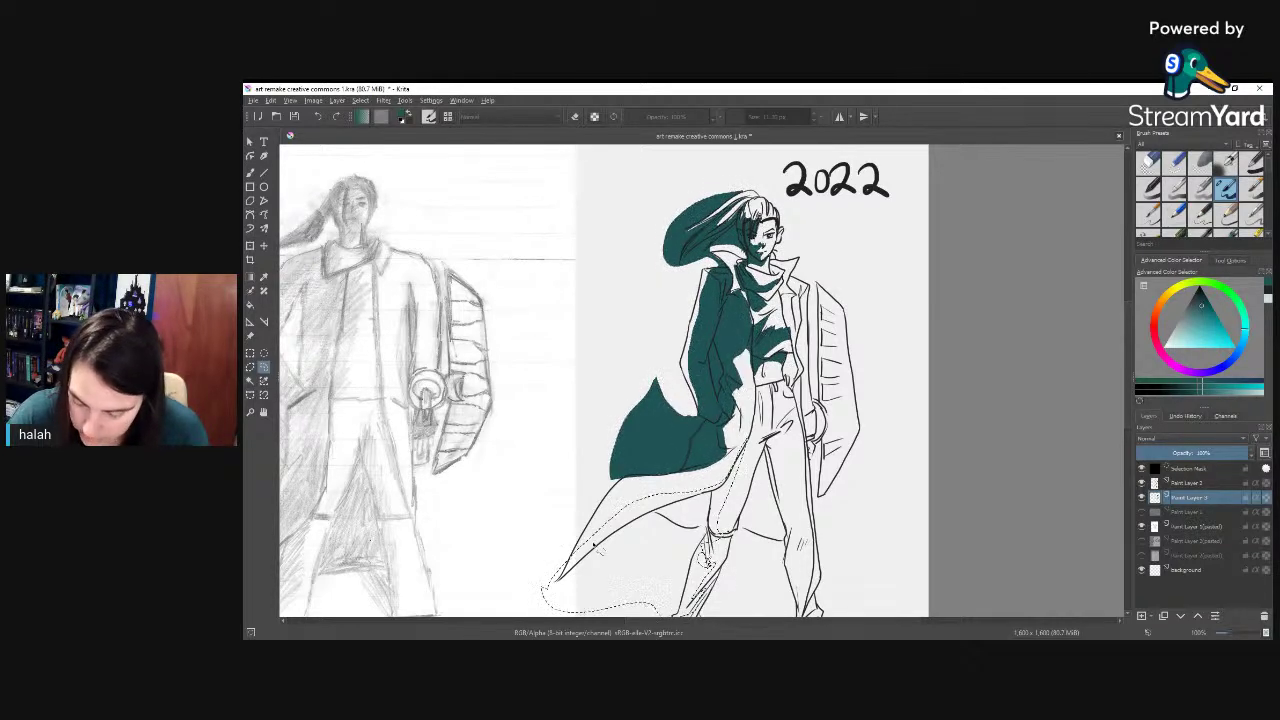
{"action": "left_click_drag", "start_coordinate": [781, 553], "coordinate": [785, 427]}
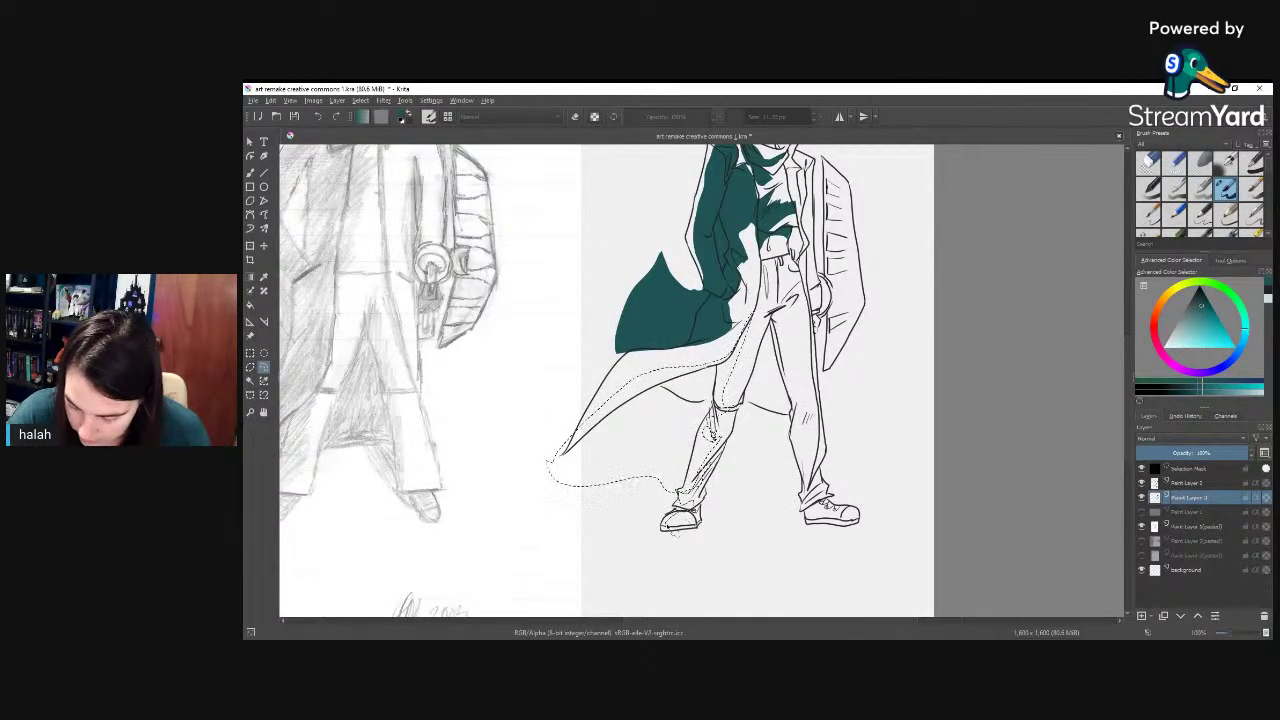
{"action": "left_click_drag", "start_coordinate": [659, 497], "coordinate": [697, 475]}
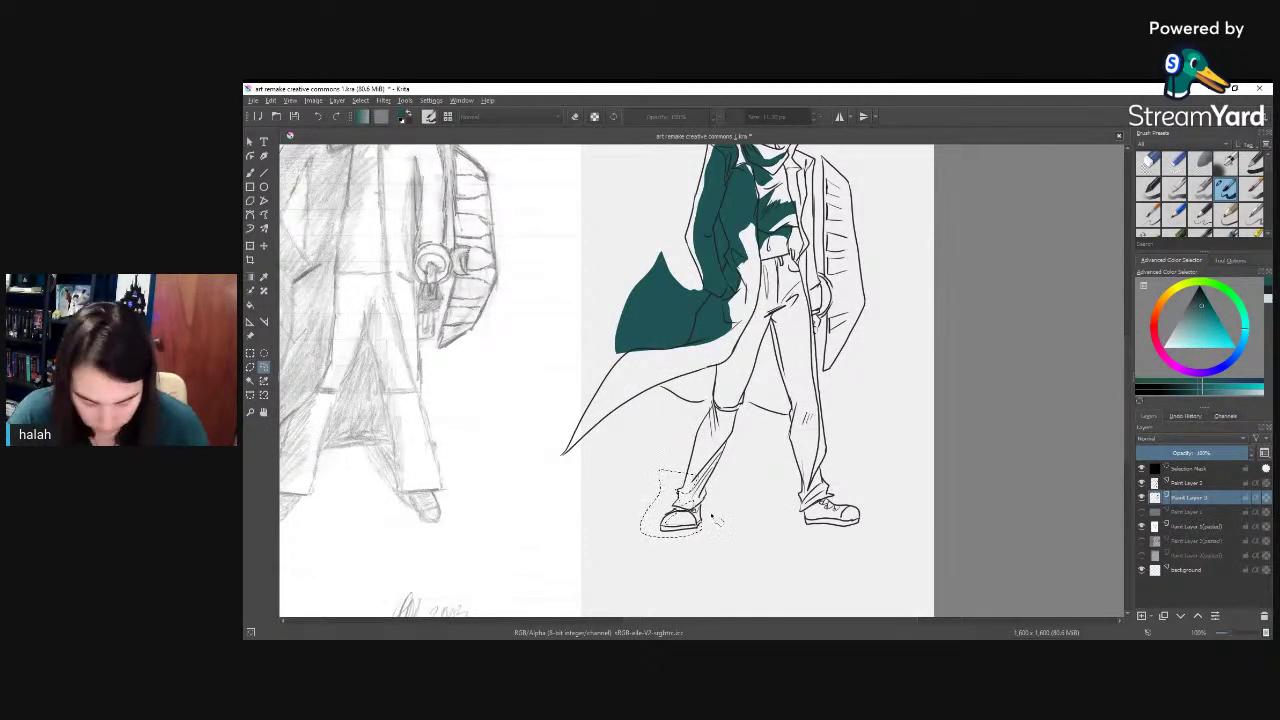
{"action": "key", "text": "f"}
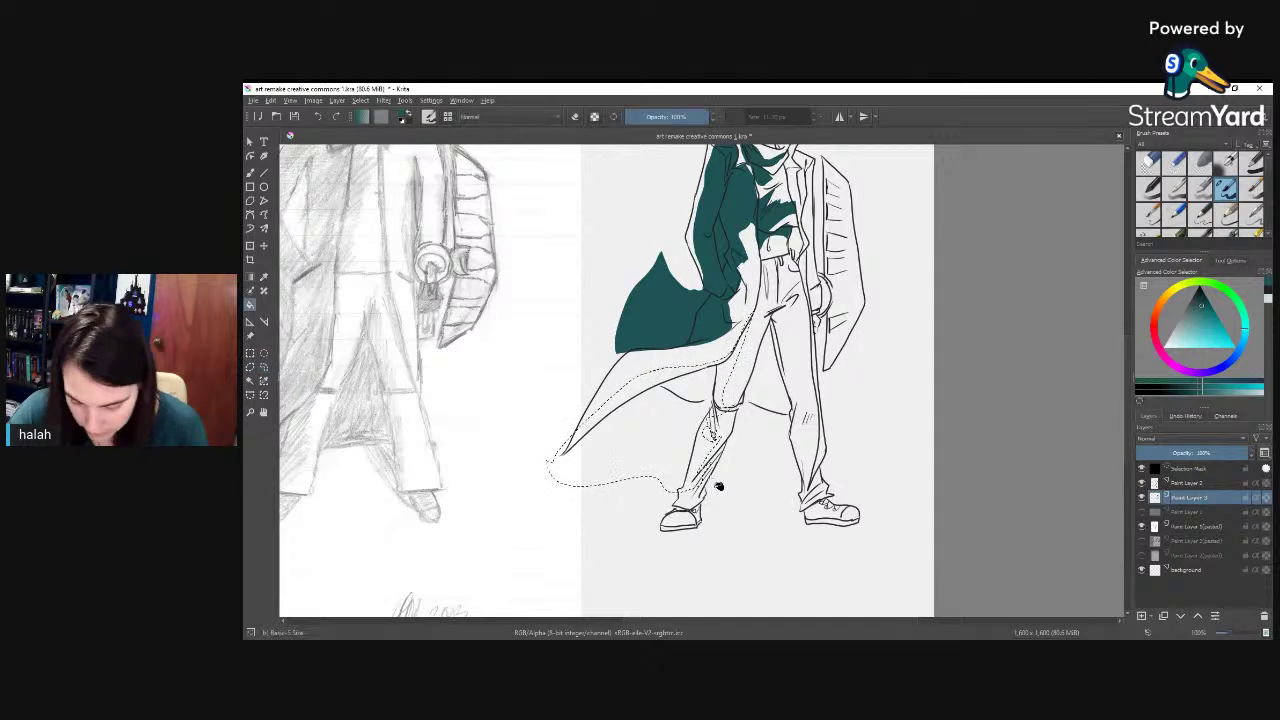
{"action": "left_click", "coordinate": [688, 461]}
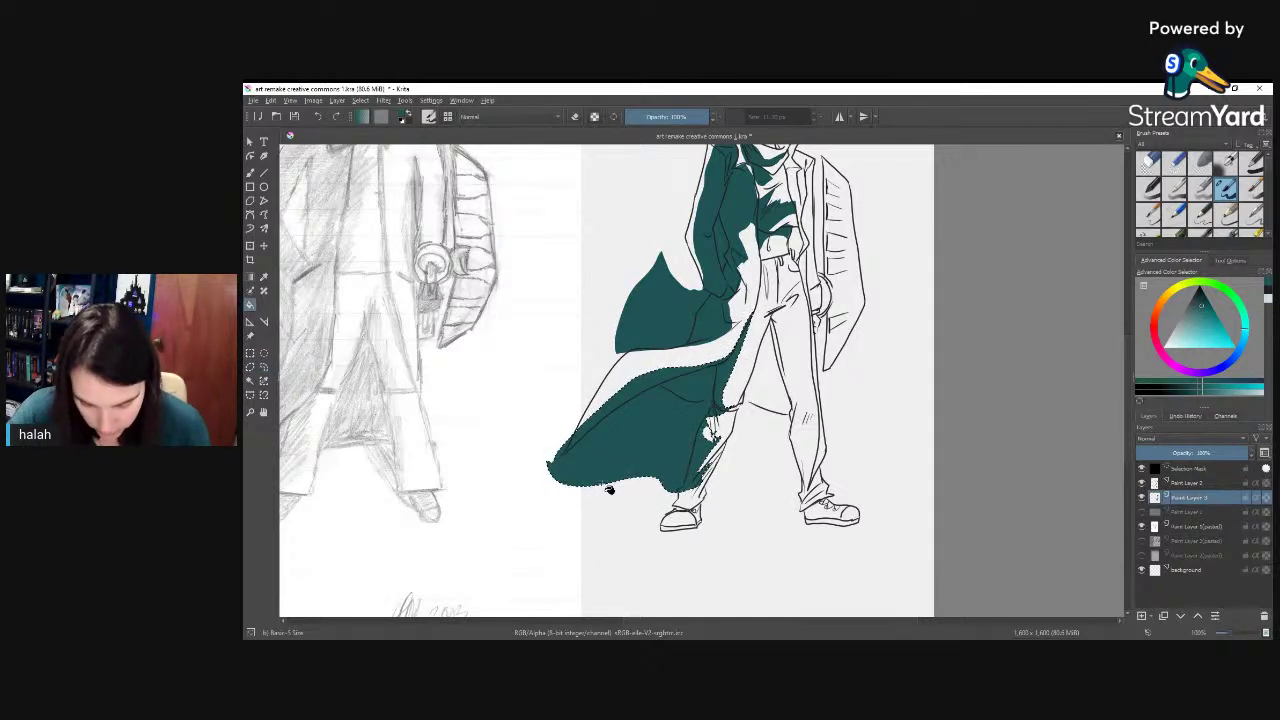
Step: Outline the trouser cuff and shoe below the flared coat tail and fill the selection with dark teal
{"action": "left_click", "coordinate": [264, 367]}
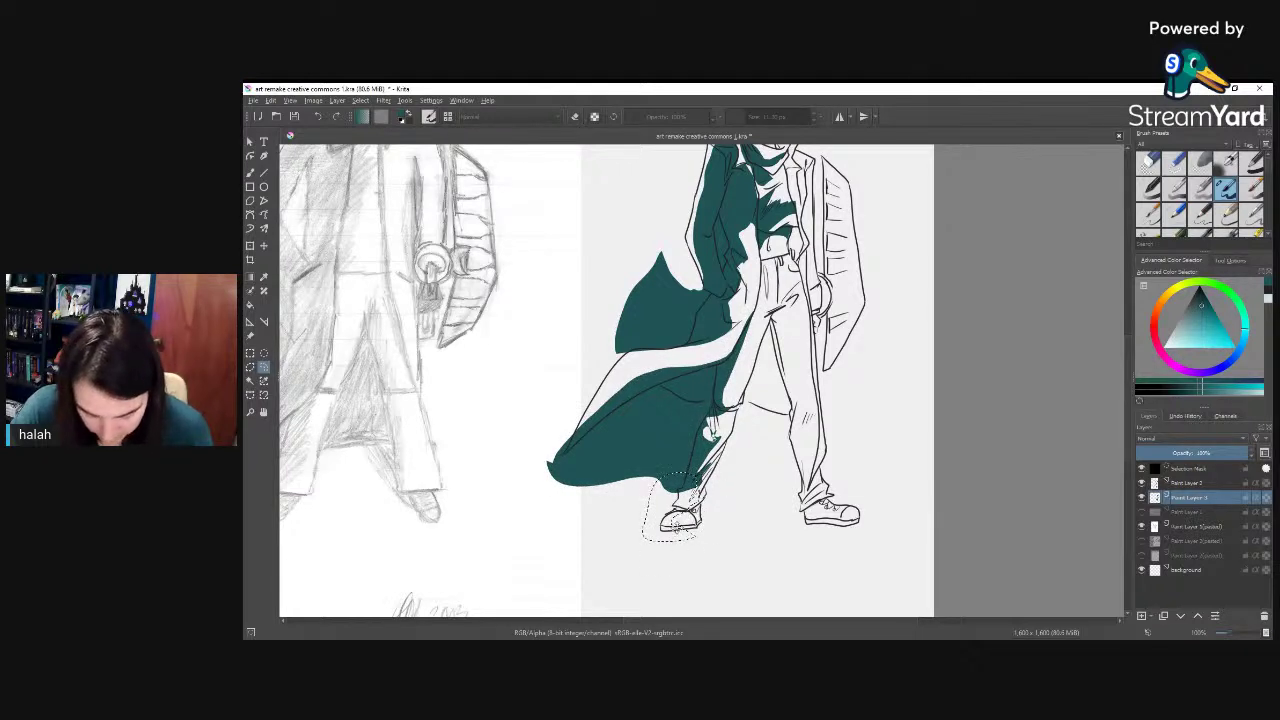
{"action": "key", "text": "f"}
{"action": "key", "text": "f"}
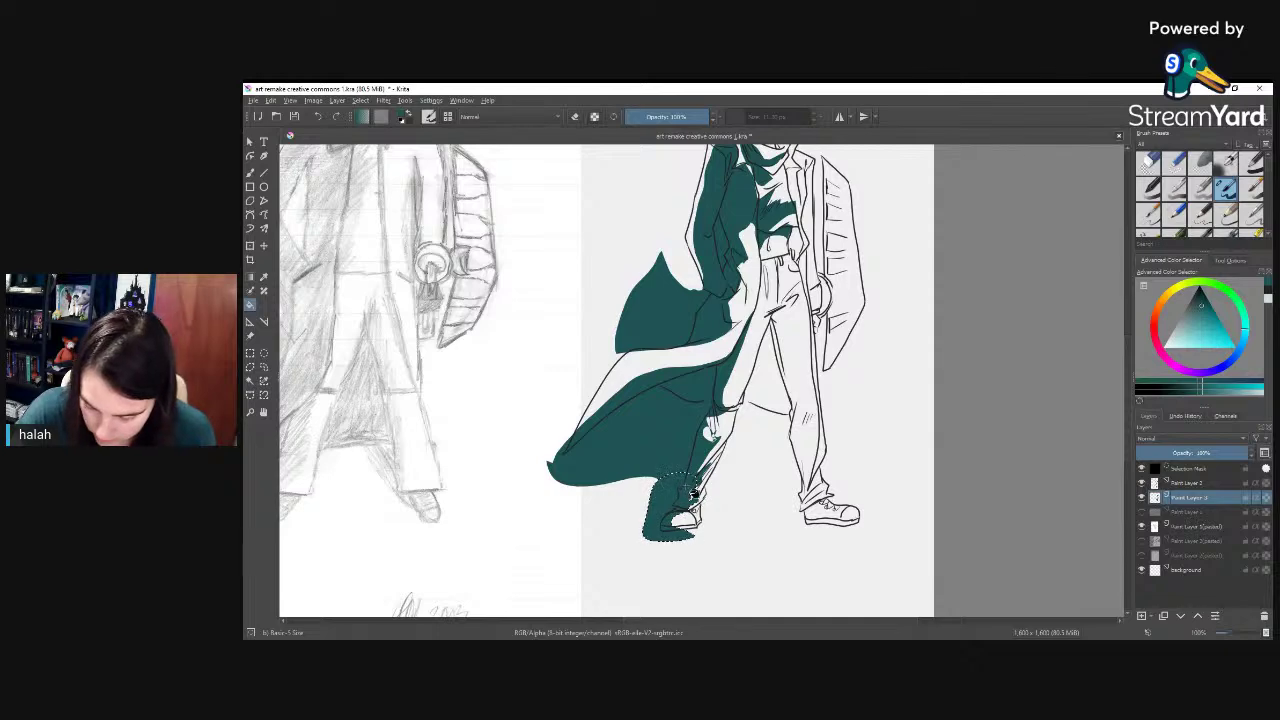
Step: Select the gap between the legs and the shaded inner side of the other leg down to the shoe, and fill it with dark teal
{"action": "left_click", "coordinate": [264, 367]}
{"action": "mouse_move", "coordinate": [835, 420]}
{"action": "left_mouse_down"}
{"action": "mouse_move", "coordinate": [707, 468]}
{"action": "mouse_move", "coordinate": [695, 516]}
{"action": "mouse_move", "coordinate": [706, 425]}
{"action": "left_mouse_up"}
{"action": "mouse_move", "coordinate": [618, 400]}
{"action": "left_mouse_down"}
{"action": "mouse_move", "coordinate": [634, 327]}
{"action": "mouse_move", "coordinate": [652, 316]}
{"action": "mouse_move", "coordinate": [644, 344]}
{"action": "mouse_move", "coordinate": [670, 402]}
{"action": "mouse_move", "coordinate": [663, 442]}
{"action": "mouse_move", "coordinate": [701, 542]}
{"action": "mouse_move", "coordinate": [643, 515]}
{"action": "mouse_move", "coordinate": [637, 461]}
{"action": "mouse_move", "coordinate": [612, 405]}
{"action": "left_mouse_up"}
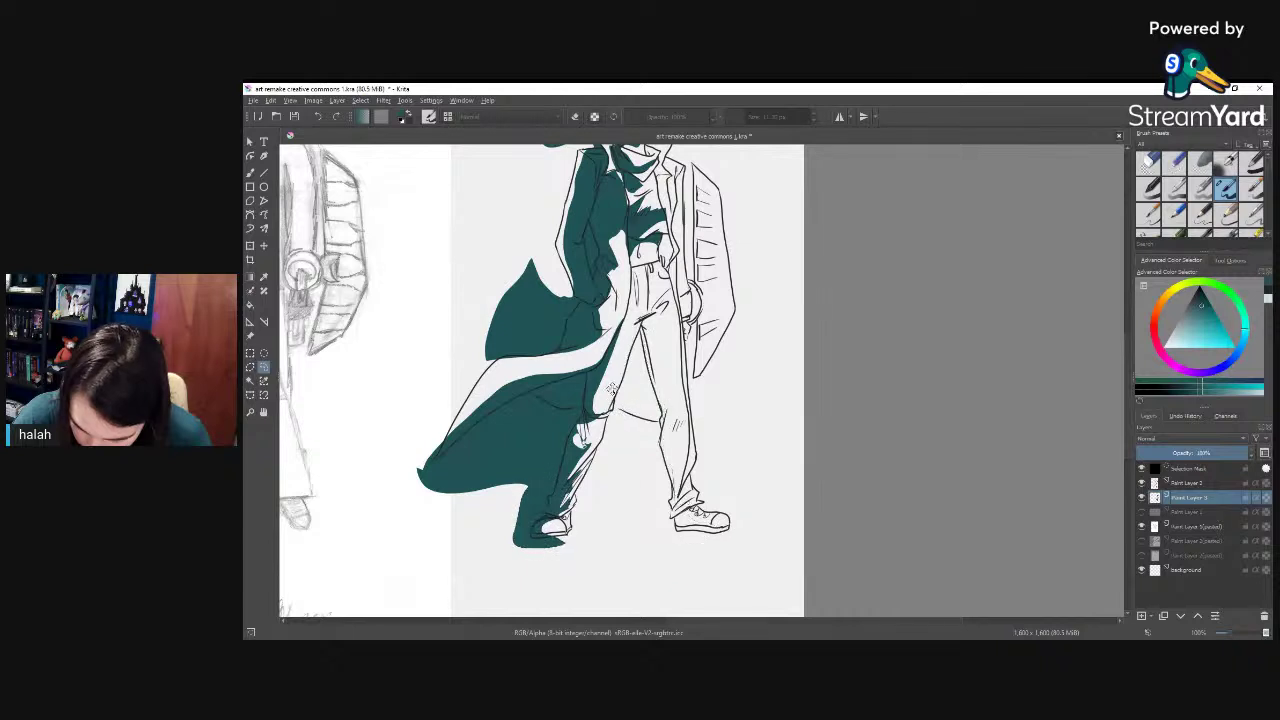
{"action": "left_click_drag", "start_coordinate": [650, 326], "coordinate": [638, 417]}
{"action": "scroll", "coordinate": [636, 418], "scroll_direction": "down", "scroll_amount": 1}
{"action": "key", "text": "b"}
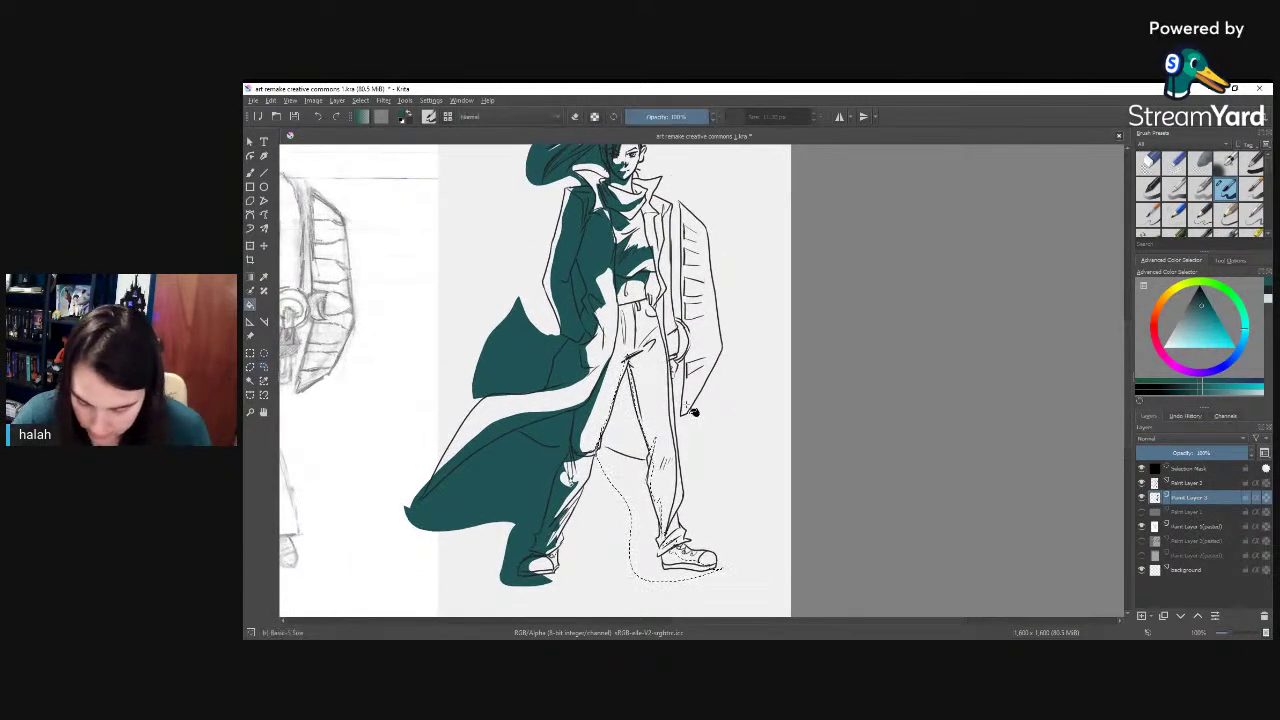
{"action": "key", "text": "shift+BackSpace"}
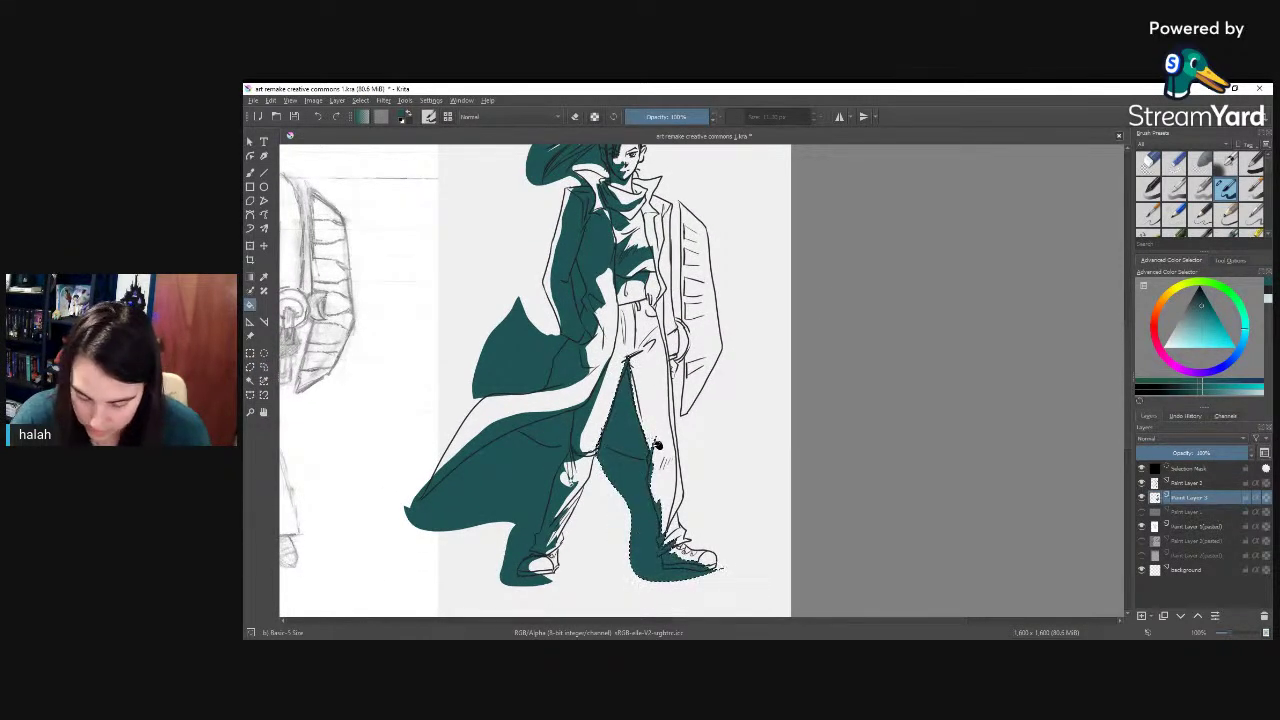
Step: Select a small shadow patch at the waist beside the open coat and fill it with dark teal
{"action": "left_click", "coordinate": [263, 367]}
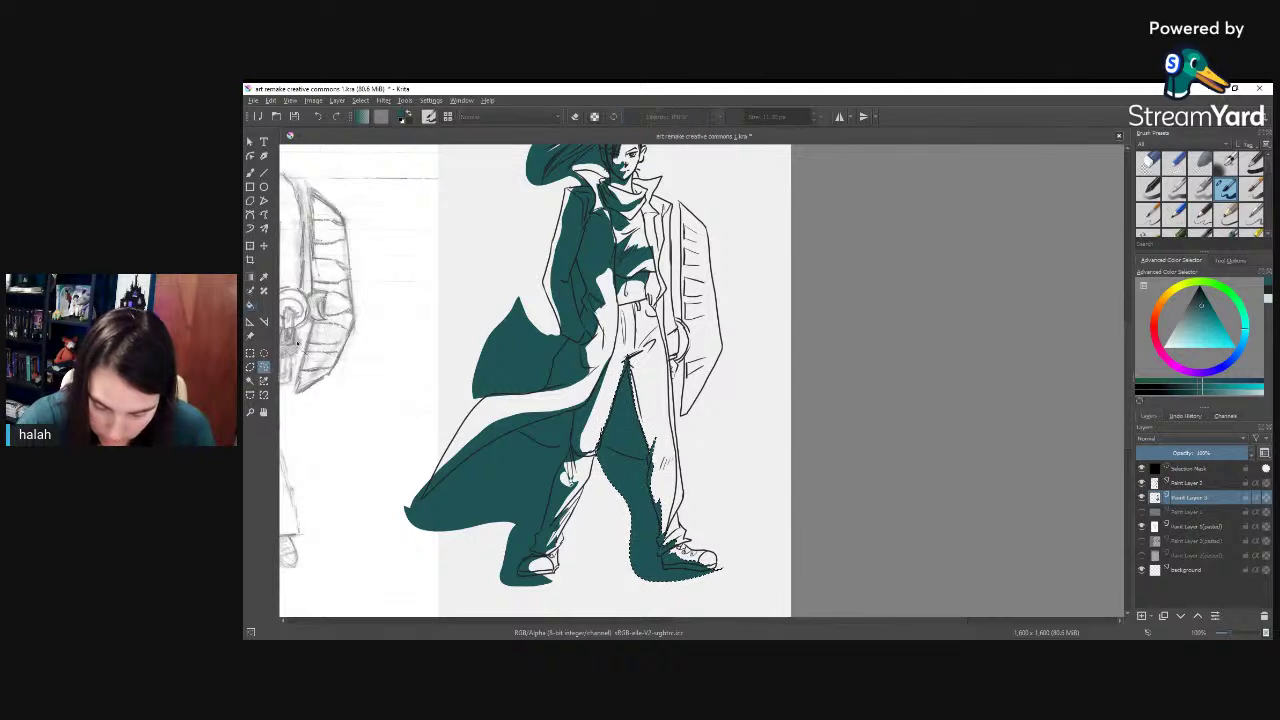
{"action": "left_click_drag", "start_coordinate": [674, 252], "coordinate": [672, 338]}
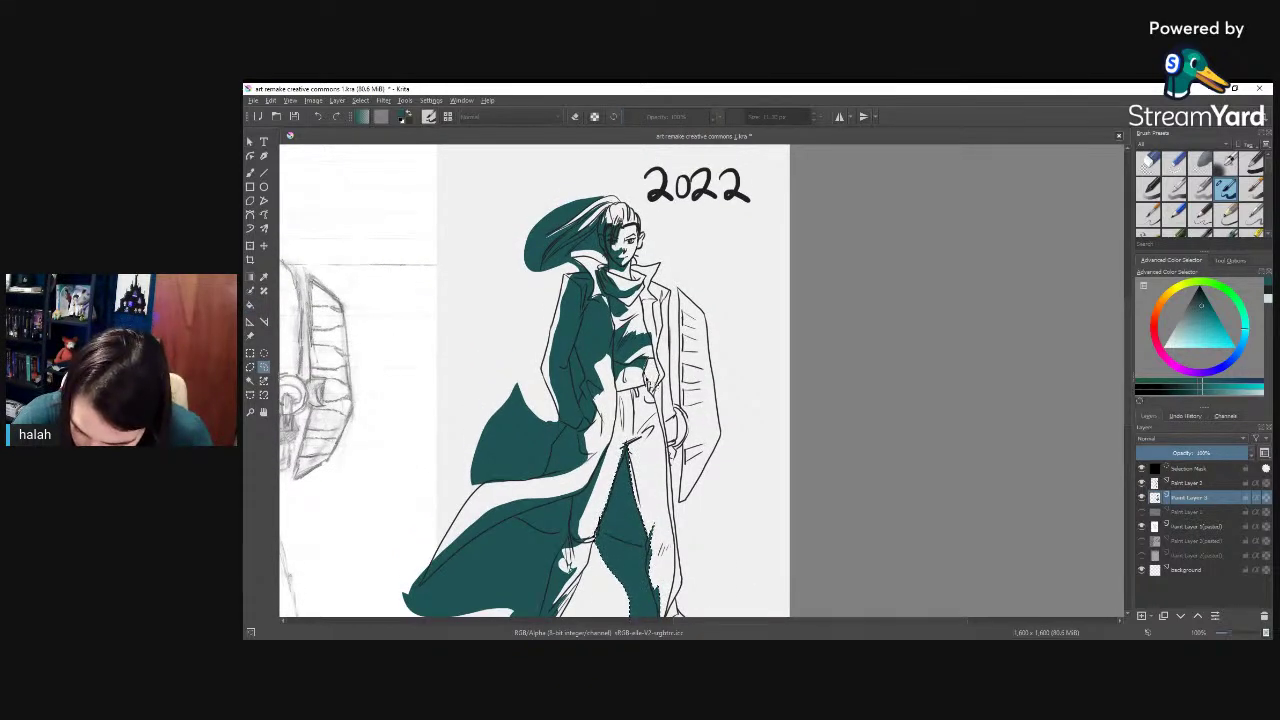
{"action": "key", "text": "ctrl+shift+a"}
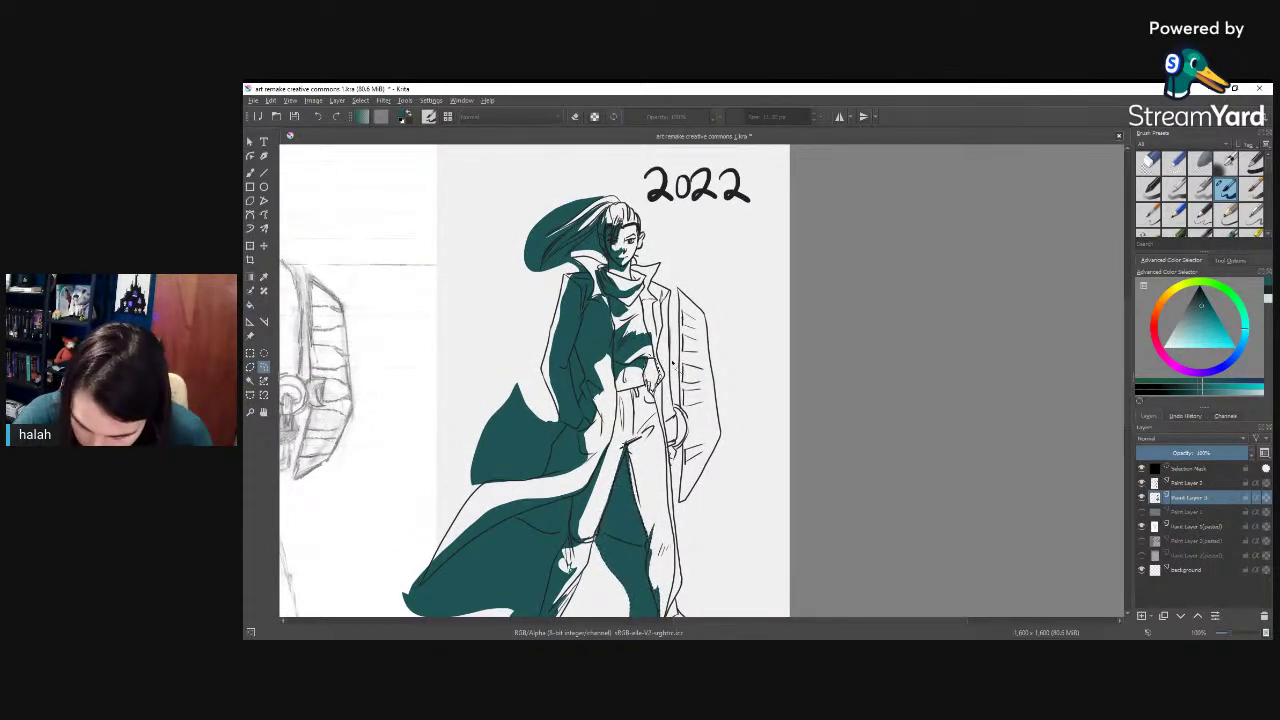
{"action": "key", "text": "f"}
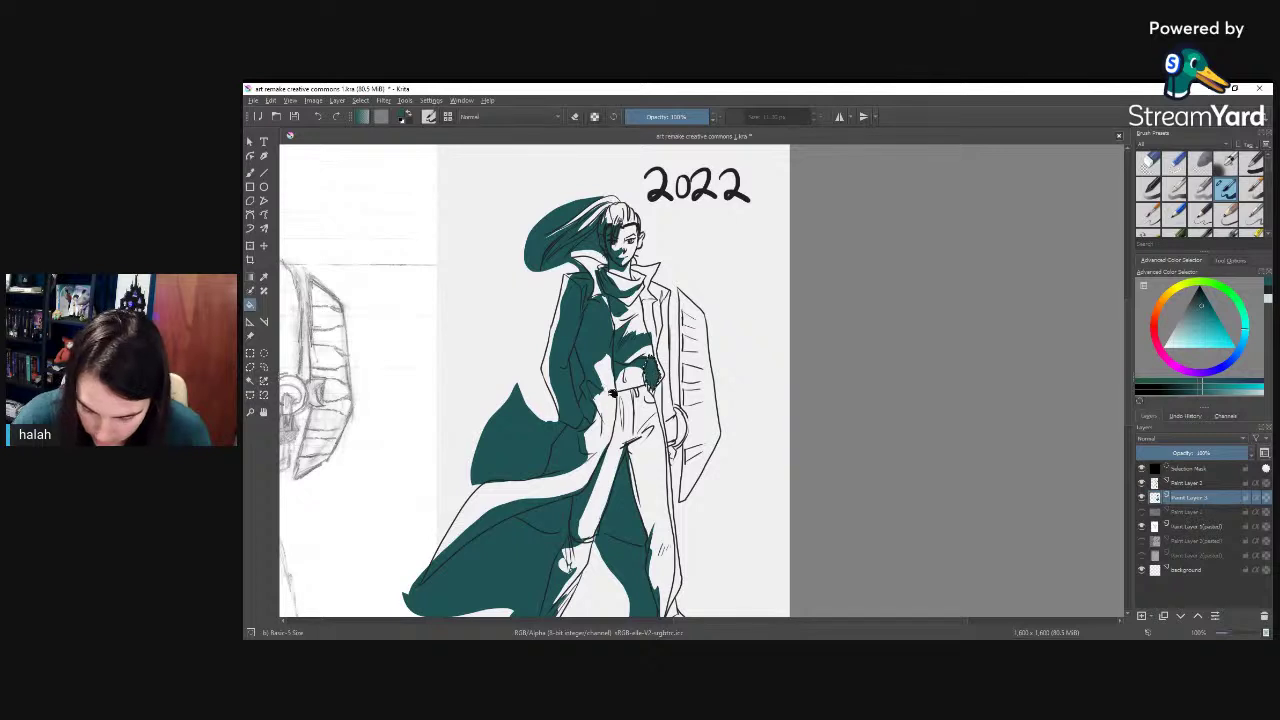
Step: Fill a narrow freehand strip along the inside edge of the open coat front with dark teal and remove the selection
{"action": "left_click", "coordinate": [264, 368]}
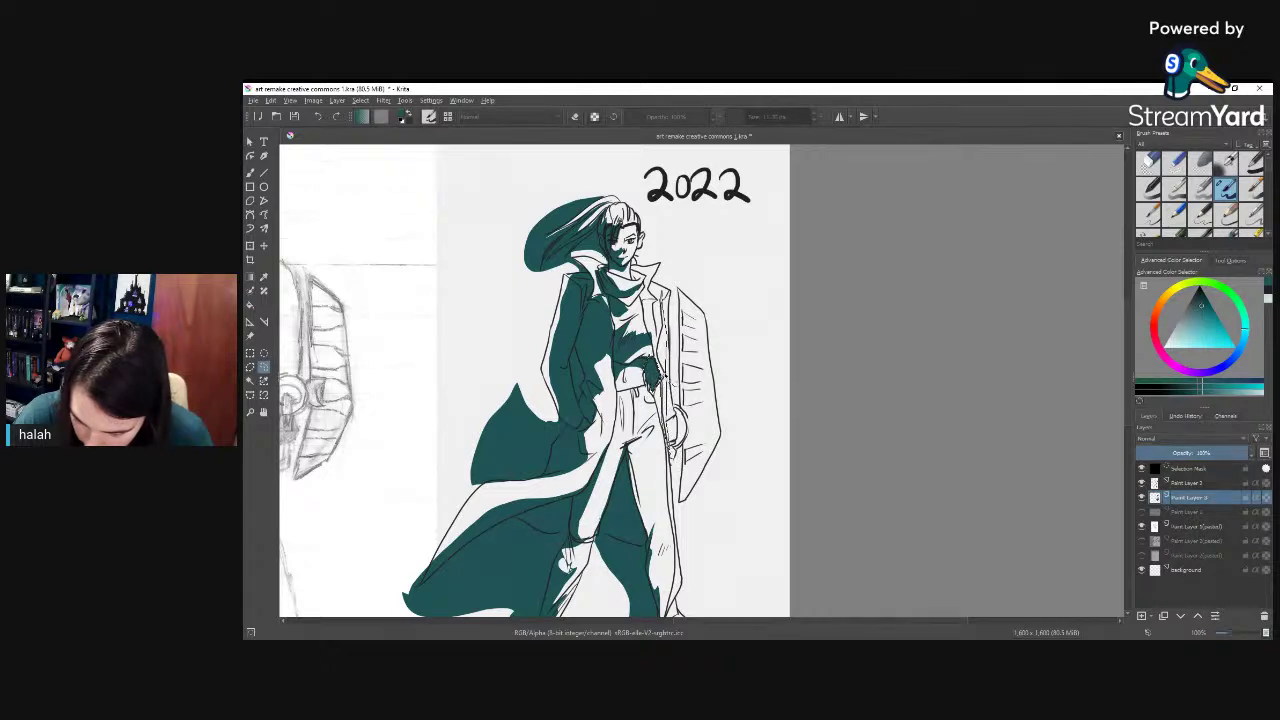
{"action": "left_click_drag", "start_coordinate": [666, 325], "coordinate": [666, 306]}
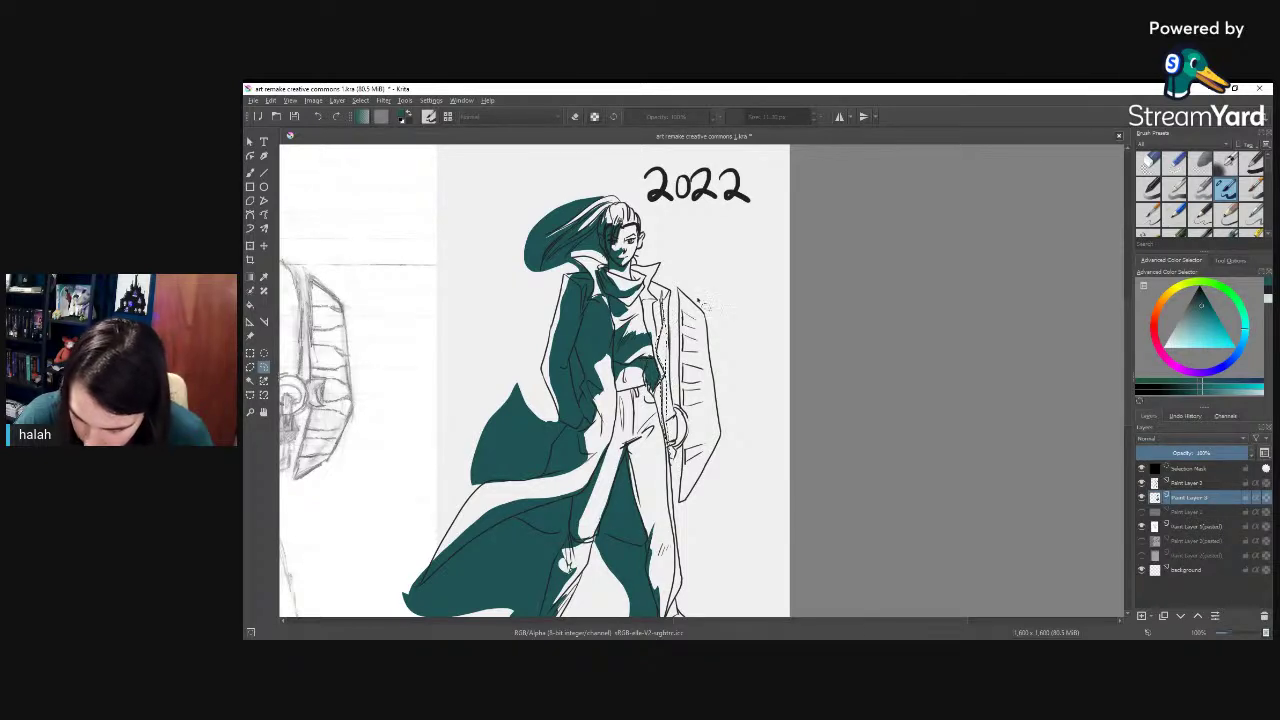
{"action": "key", "text": "f"}
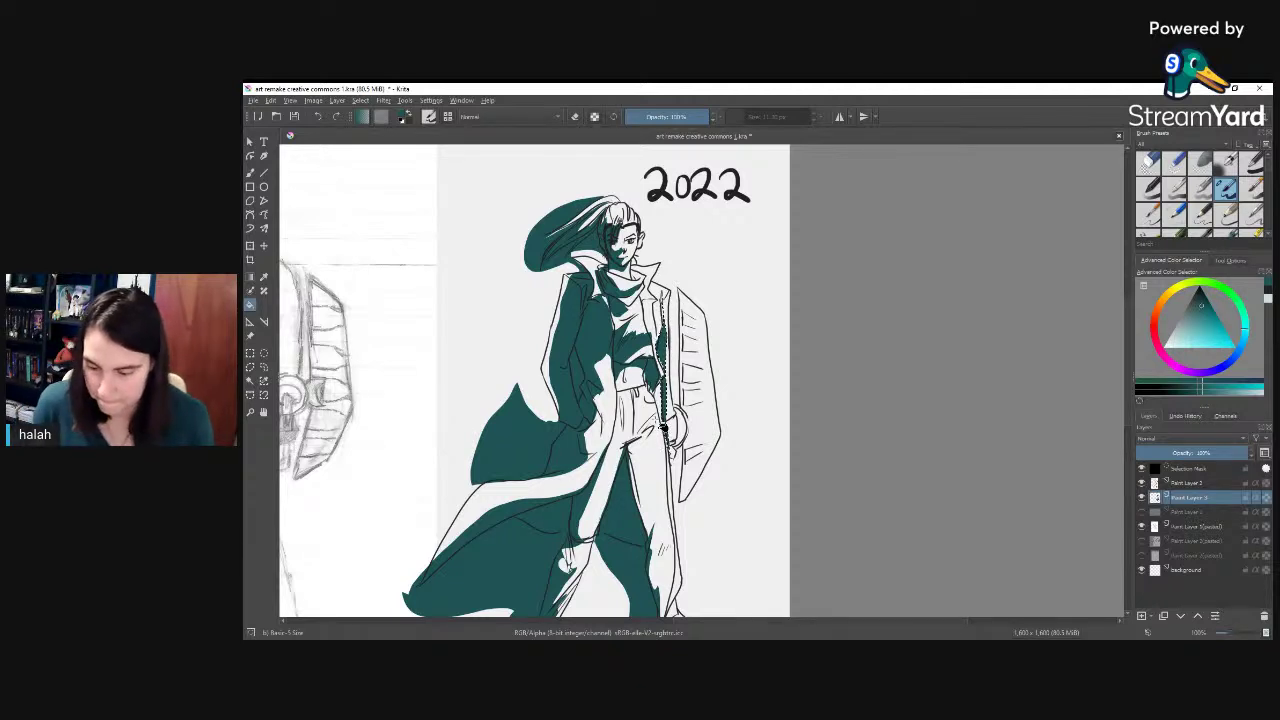
{"action": "left_click", "coordinate": [251, 353]}
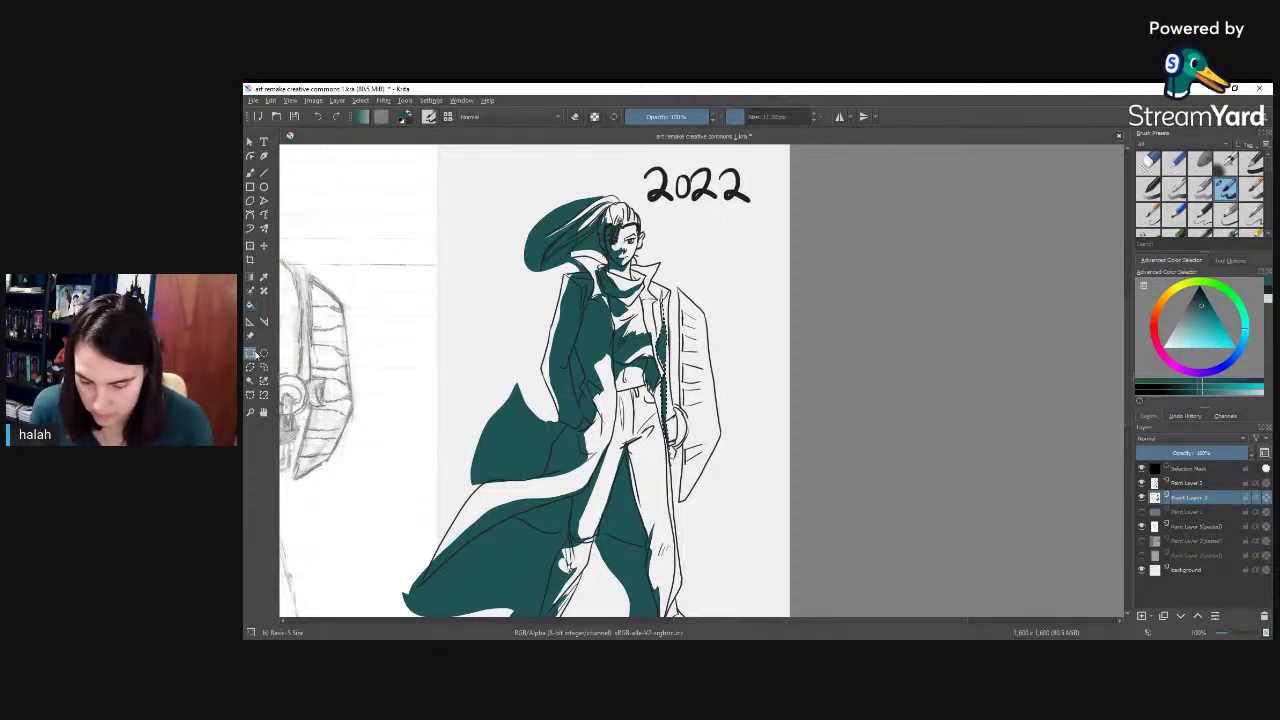
{"action": "left_click", "coordinate": [415, 341]}
Step: Put the freehand brush in eraser mode, adjust its size, and erase a strip of teal along the ponytail's upper edge
{"action": "scroll", "coordinate": [467, 365], "scroll_direction": "down", "scroll_amount": 1}
{"action": "mouse_move", "coordinate": [458, 398]}
{"action": "left_mouse_down"}
{"action": "mouse_move", "coordinate": [494, 380]}
{"action": "mouse_move", "coordinate": [564, 410]}
{"action": "left_mouse_up"}
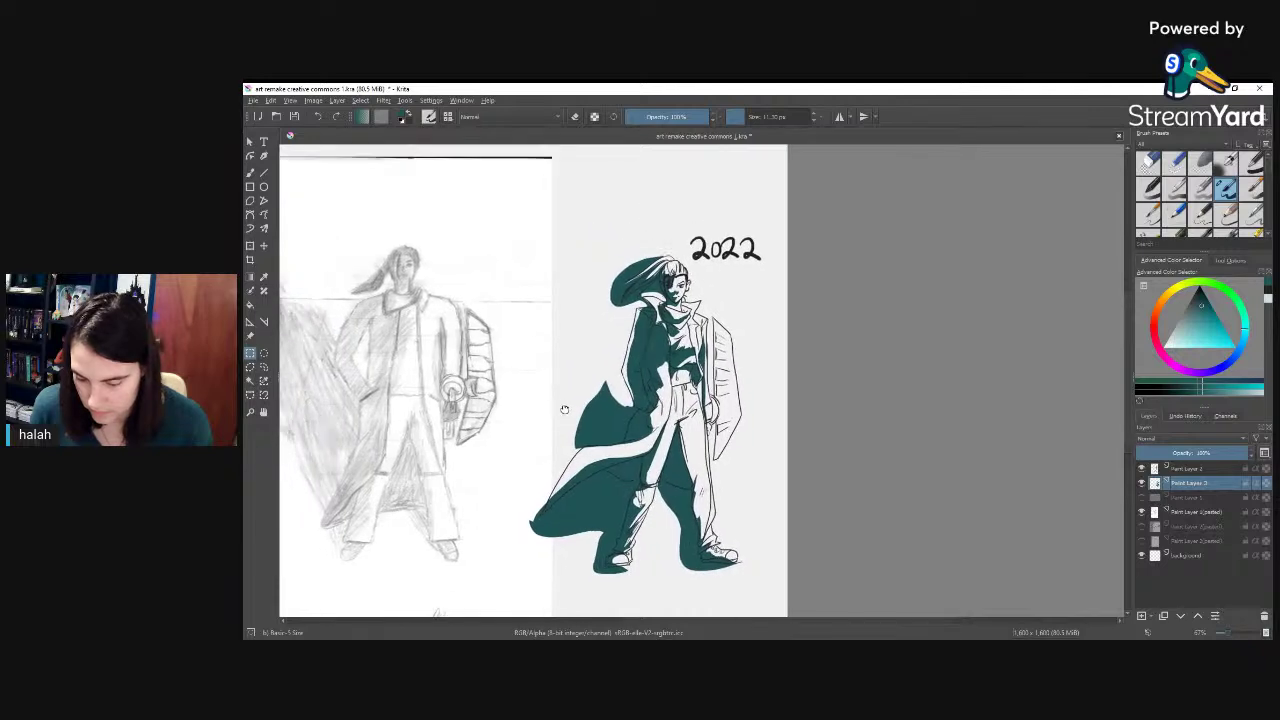
{"action": "scroll", "coordinate": [627, 365], "scroll_direction": "up", "scroll_amount": 5}
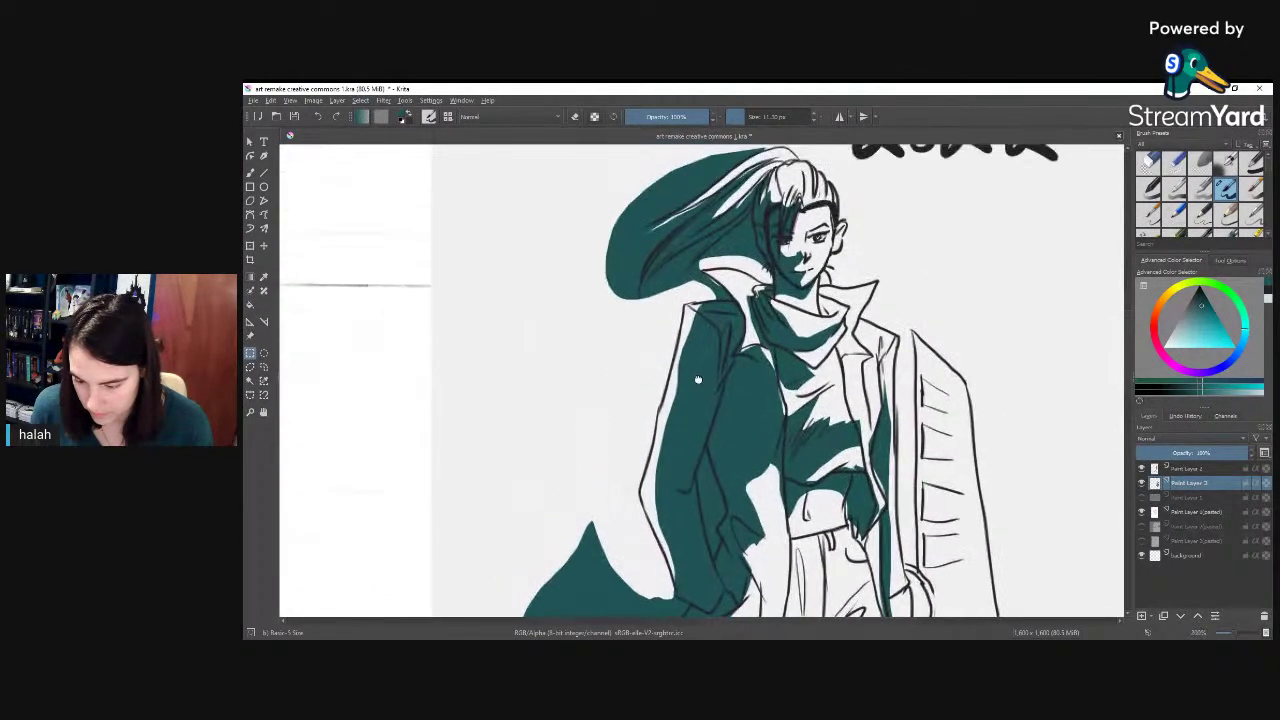
{"action": "scroll", "coordinate": [698, 379], "scroll_direction": "down", "scroll_amount": 1}
{"action": "key", "text": "e"}
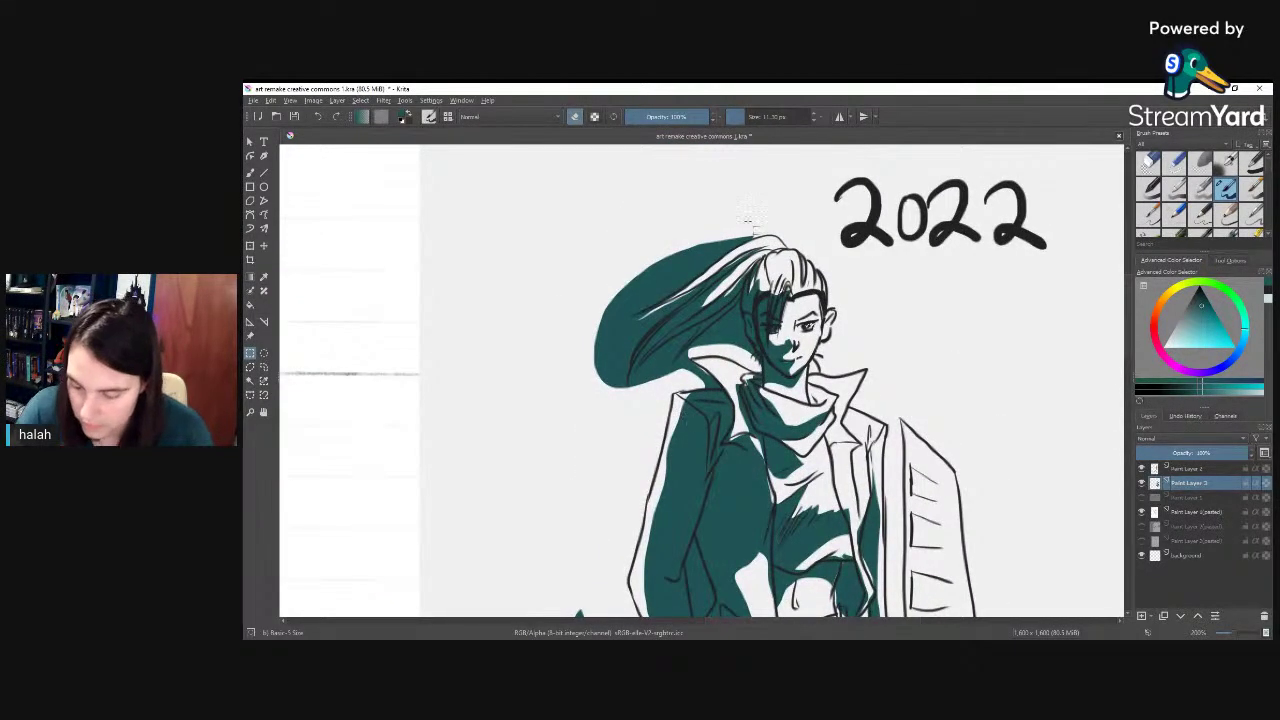
{"action": "left_click", "coordinate": [754, 117]}
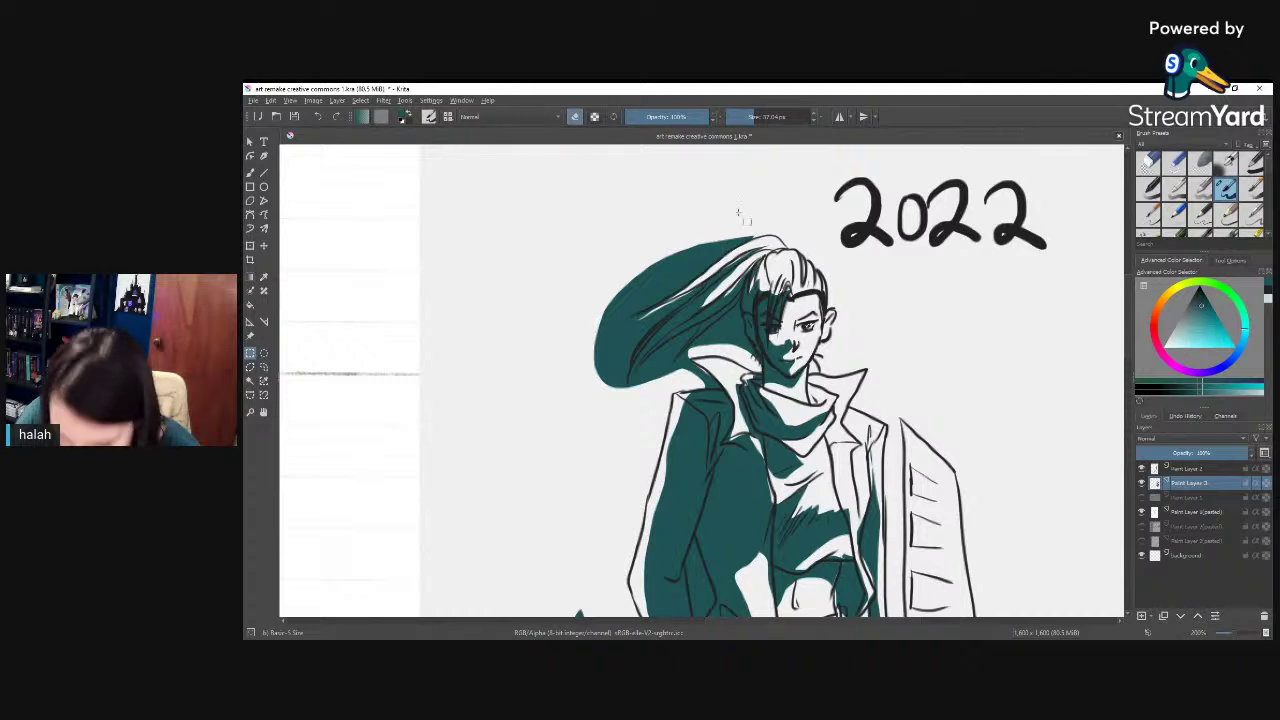
{"action": "key", "text": "b"}
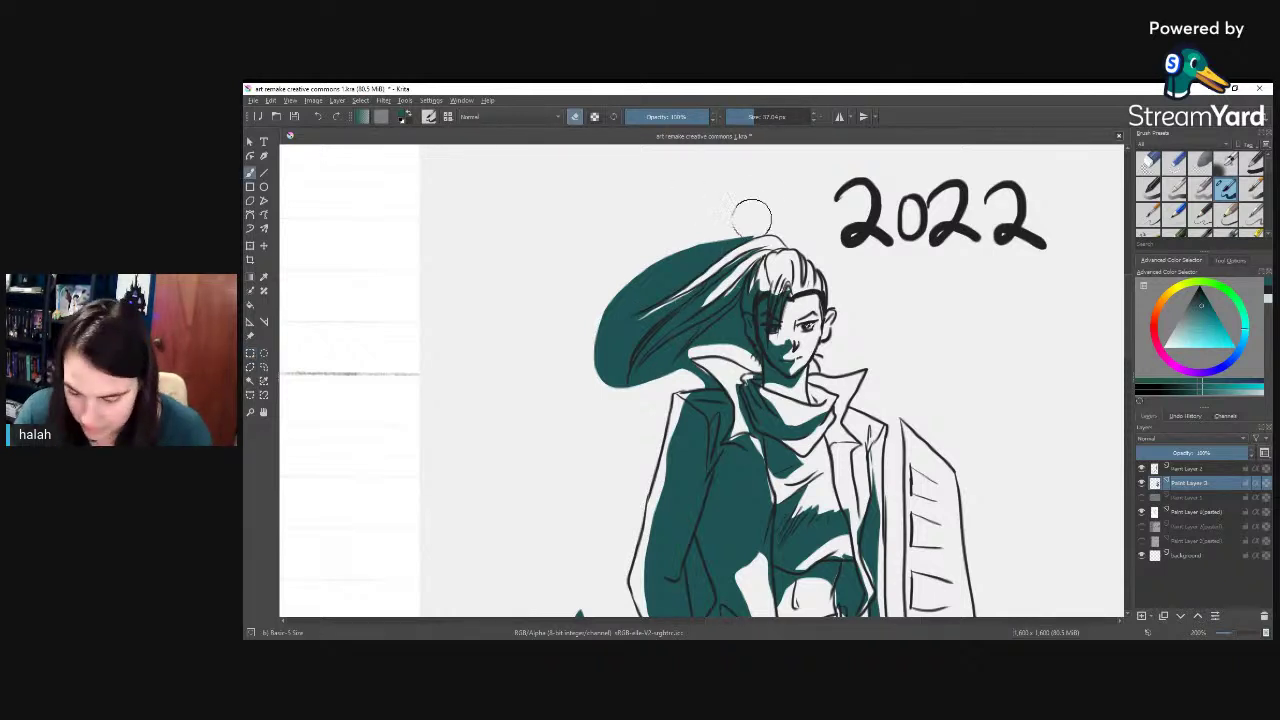
{"action": "left_click", "coordinate": [746, 118]}
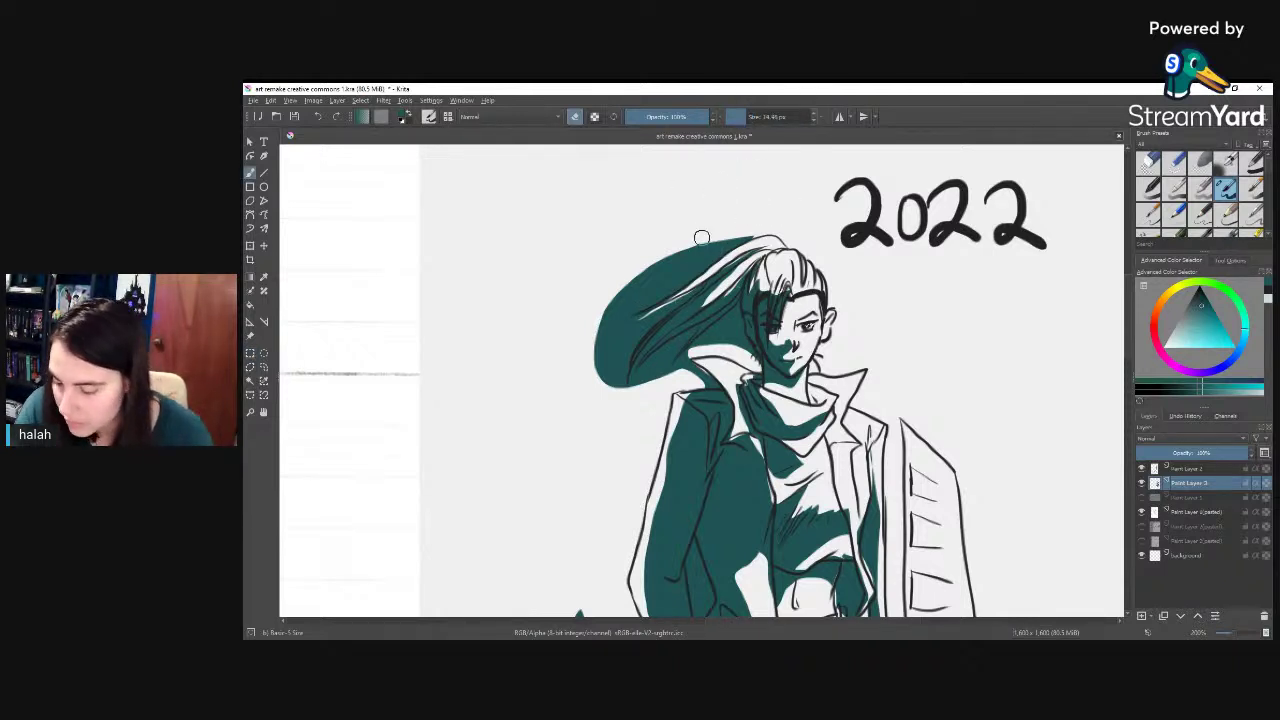
{"action": "mouse_move", "coordinate": [660, 286]}
{"action": "left_mouse_down"}
{"action": "mouse_move", "coordinate": [630, 301]}
{"action": "mouse_move", "coordinate": [738, 234]}
{"action": "mouse_move", "coordinate": [675, 263]}
{"action": "left_mouse_up"}
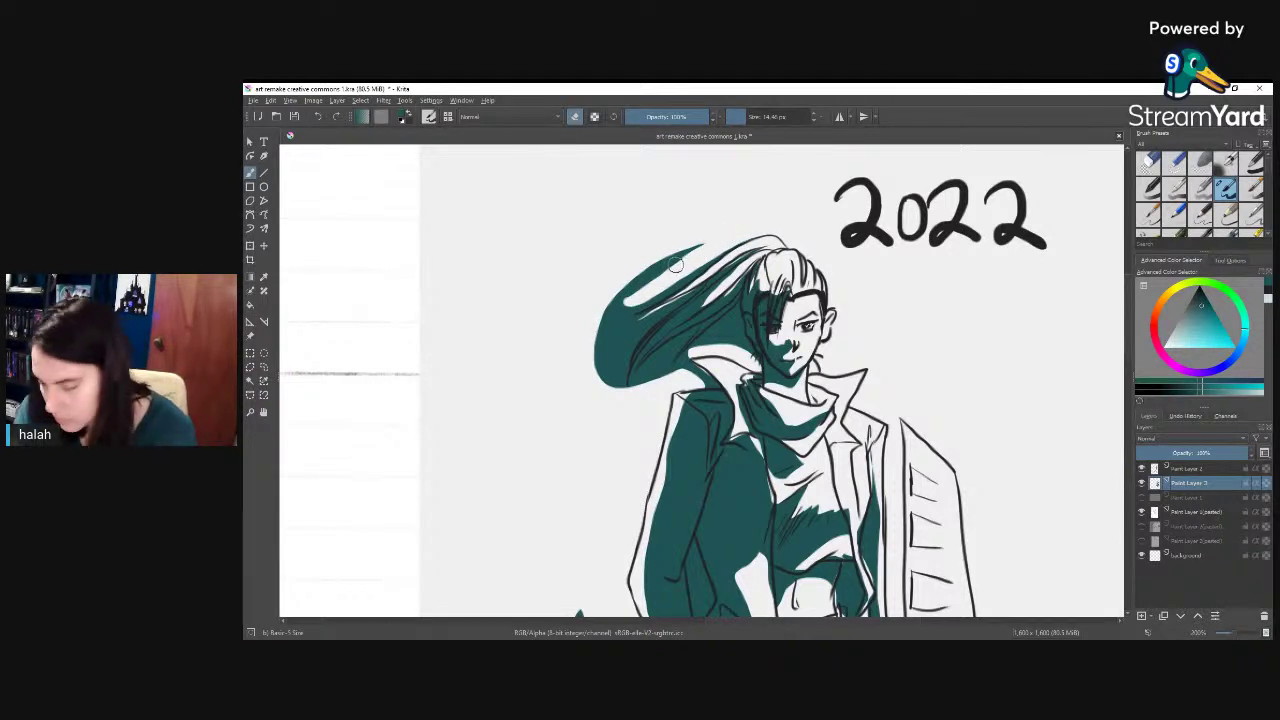
Step: Erase the teal spill around the ponytail down to its line art, using a smaller eraser for the edges and tips
{"action": "scroll", "coordinate": [678, 263], "scroll_direction": "up", "scroll_amount": 2}
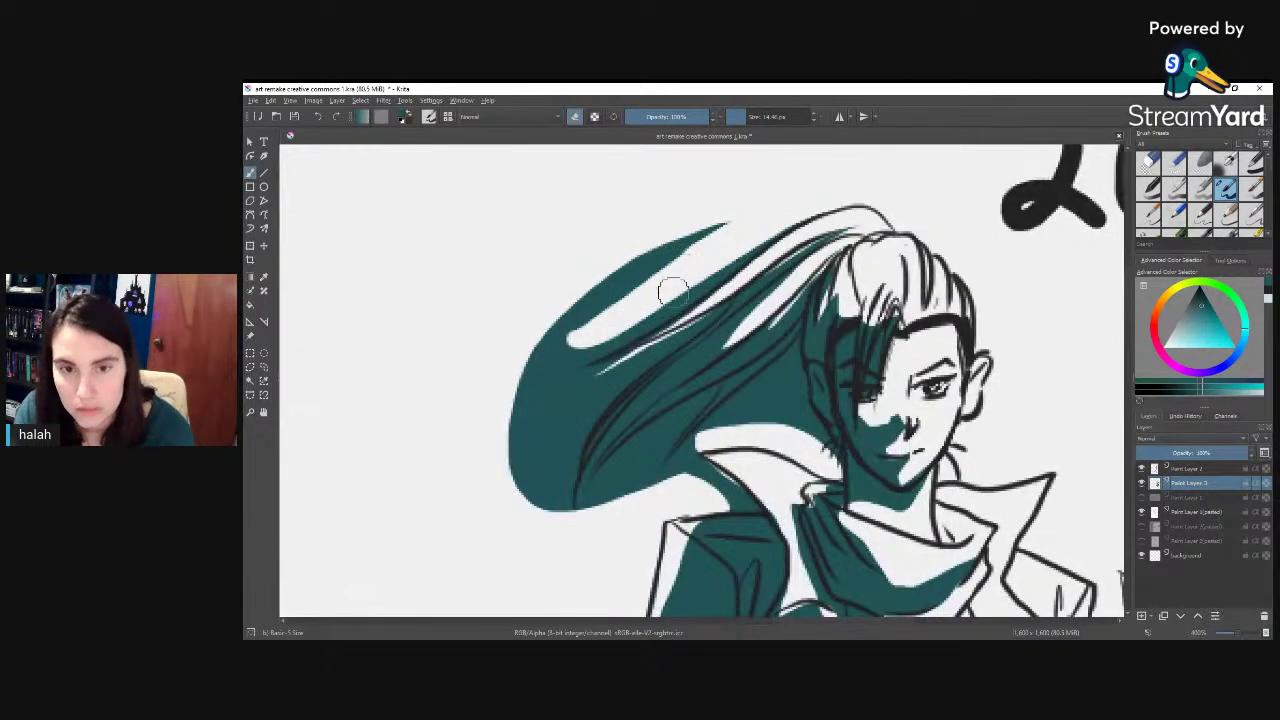
{"action": "mouse_move", "coordinate": [595, 346]}
{"action": "left_mouse_down"}
{"action": "mouse_move", "coordinate": [826, 197]}
{"action": "mouse_move", "coordinate": [634, 274]}
{"action": "mouse_move", "coordinate": [575, 316]}
{"action": "mouse_move", "coordinate": [514, 406]}
{"action": "mouse_move", "coordinate": [514, 457]}
{"action": "mouse_move", "coordinate": [523, 443]}
{"action": "mouse_move", "coordinate": [535, 495]}
{"action": "left_mouse_up"}
{"action": "mouse_move", "coordinate": [737, 404]}
{"action": "left_mouse_down"}
{"action": "mouse_move", "coordinate": [707, 436]}
{"action": "mouse_move", "coordinate": [786, 374]}
{"action": "left_mouse_up"}
{"action": "left_click_drag", "start_coordinate": [765, 116], "coordinate": [745, 116]}
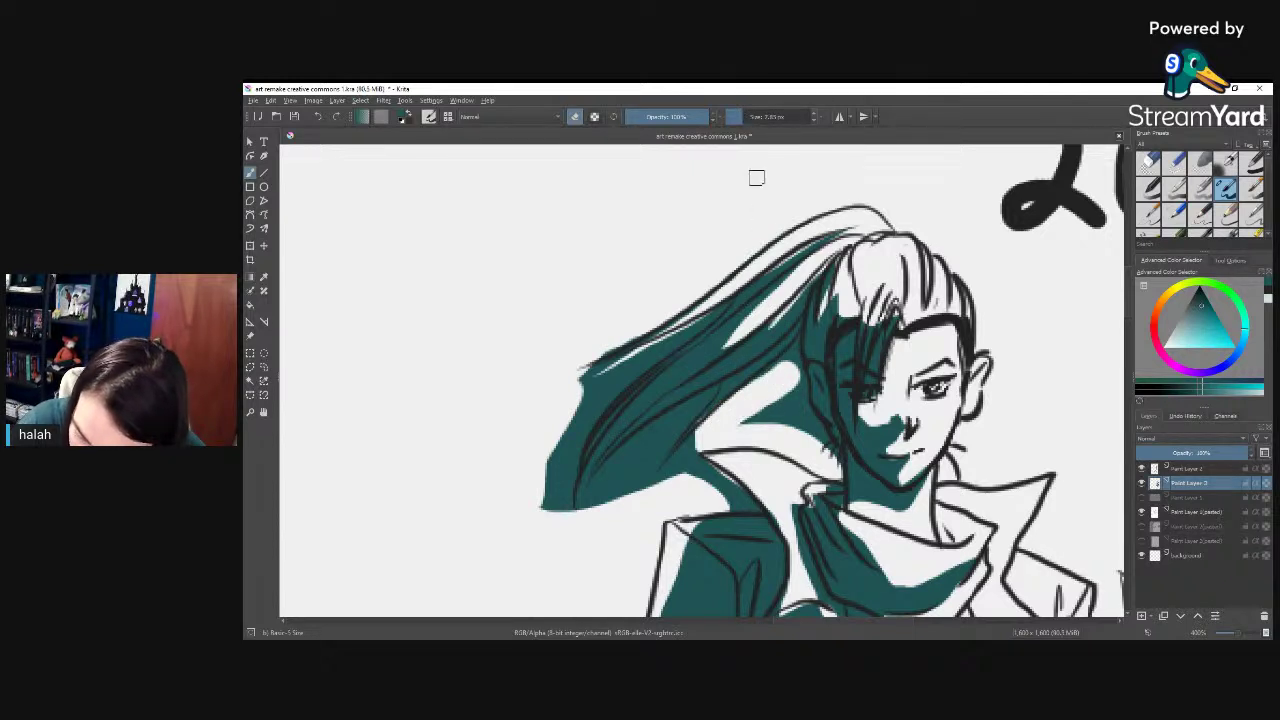
{"action": "mouse_move", "coordinate": [768, 372]}
{"action": "left_mouse_down"}
{"action": "mouse_move", "coordinate": [795, 348]}
{"action": "mouse_move", "coordinate": [812, 432]}
{"action": "mouse_move", "coordinate": [836, 456]}
{"action": "mouse_move", "coordinate": [786, 386]}
{"action": "mouse_move", "coordinate": [749, 423]}
{"action": "mouse_move", "coordinate": [748, 405]}
{"action": "left_mouse_up"}
{"action": "mouse_move", "coordinate": [625, 460]}
{"action": "left_mouse_down"}
{"action": "mouse_move", "coordinate": [585, 491]}
{"action": "mouse_move", "coordinate": [712, 390]}
{"action": "mouse_move", "coordinate": [651, 472]}
{"action": "mouse_move", "coordinate": [656, 439]}
{"action": "mouse_move", "coordinate": [607, 512]}
{"action": "left_mouse_up"}
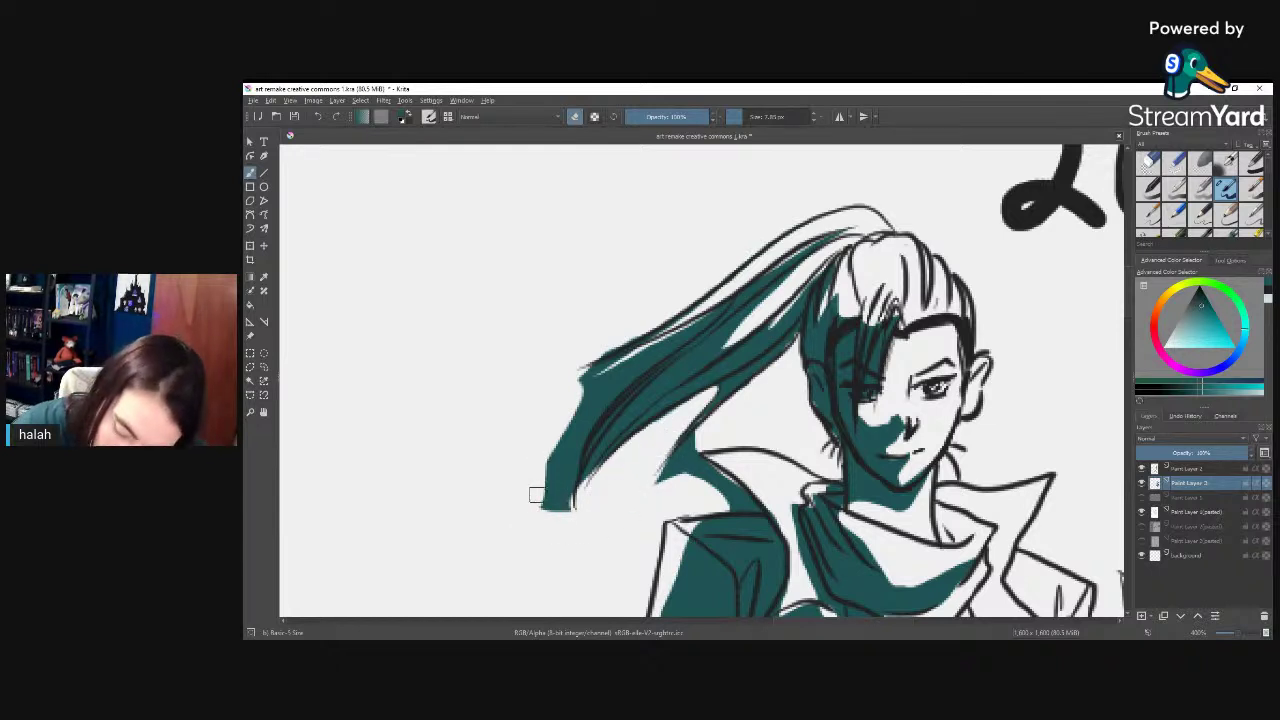
{"action": "mouse_move", "coordinate": [537, 491]}
{"action": "left_mouse_down"}
{"action": "mouse_move", "coordinate": [555, 455]}
{"action": "mouse_move", "coordinate": [565, 492]}
{"action": "mouse_move", "coordinate": [575, 385]}
{"action": "mouse_move", "coordinate": [729, 293]}
{"action": "mouse_move", "coordinate": [710, 317]}
{"action": "mouse_move", "coordinate": [729, 291]}
{"action": "mouse_move", "coordinate": [619, 378]}
{"action": "mouse_move", "coordinate": [624, 363]}
{"action": "mouse_move", "coordinate": [601, 373]}
{"action": "mouse_move", "coordinate": [642, 328]}
{"action": "mouse_move", "coordinate": [594, 360]}
{"action": "mouse_move", "coordinate": [539, 430]}
{"action": "mouse_move", "coordinate": [569, 425]}
{"action": "mouse_move", "coordinate": [550, 448]}
{"action": "mouse_move", "coordinate": [574, 516]}
{"action": "left_mouse_up"}
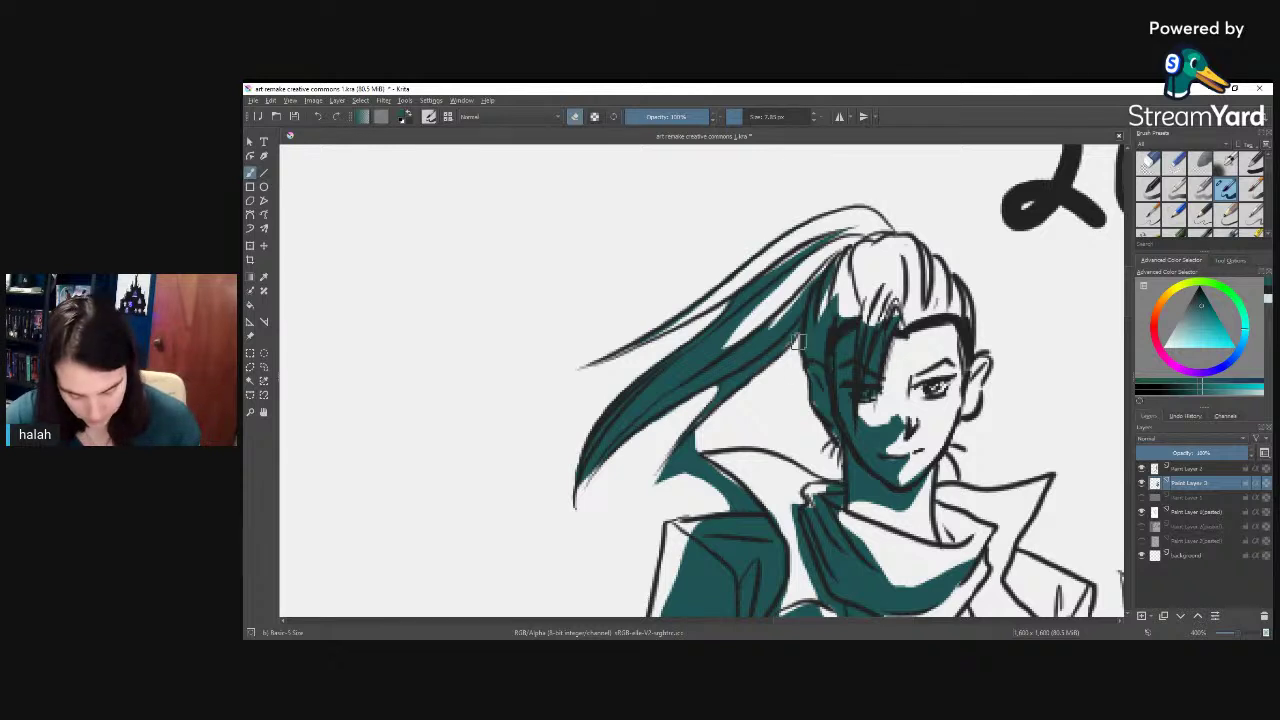
Step: Erase the remaining teal spill between the underside of the ponytail, the coat collar and the shoulder
{"action": "key", "text": "e"}
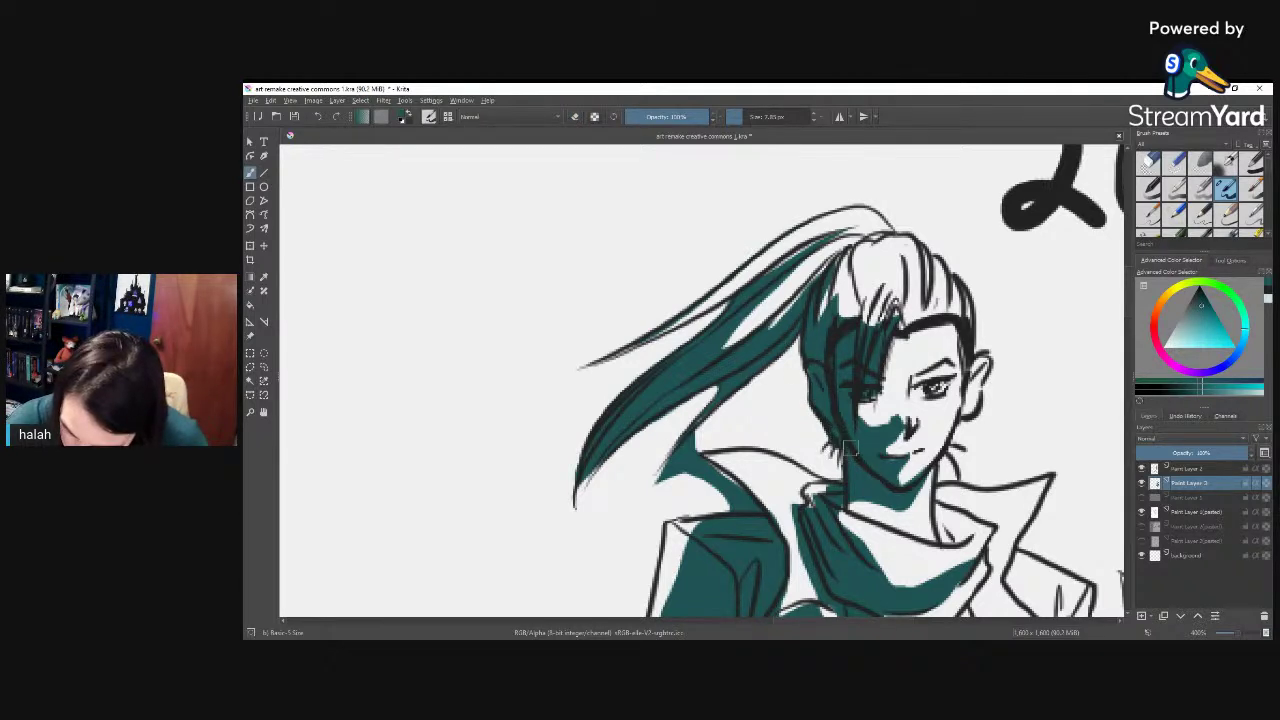
{"action": "mouse_move", "coordinate": [917, 456]}
{"action": "left_mouse_down"}
{"action": "mouse_move", "coordinate": [879, 387]}
{"action": "mouse_move", "coordinate": [875, 335]}
{"action": "left_mouse_up"}
{"action": "key", "text": "e"}
{"action": "mouse_move", "coordinate": [656, 326]}
{"action": "left_mouse_down"}
{"action": "mouse_move", "coordinate": [629, 357]}
{"action": "mouse_move", "coordinate": [693, 359]}
{"action": "mouse_move", "coordinate": [719, 382]}
{"action": "mouse_move", "coordinate": [751, 366]}
{"action": "mouse_move", "coordinate": [750, 335]}
{"action": "mouse_move", "coordinate": [803, 396]}
{"action": "mouse_move", "coordinate": [776, 356]}
{"action": "mouse_move", "coordinate": [766, 372]}
{"action": "mouse_move", "coordinate": [813, 431]}
{"action": "mouse_move", "coordinate": [873, 456]}
{"action": "mouse_move", "coordinate": [814, 415]}
{"action": "mouse_move", "coordinate": [860, 445]}
{"action": "left_mouse_up"}
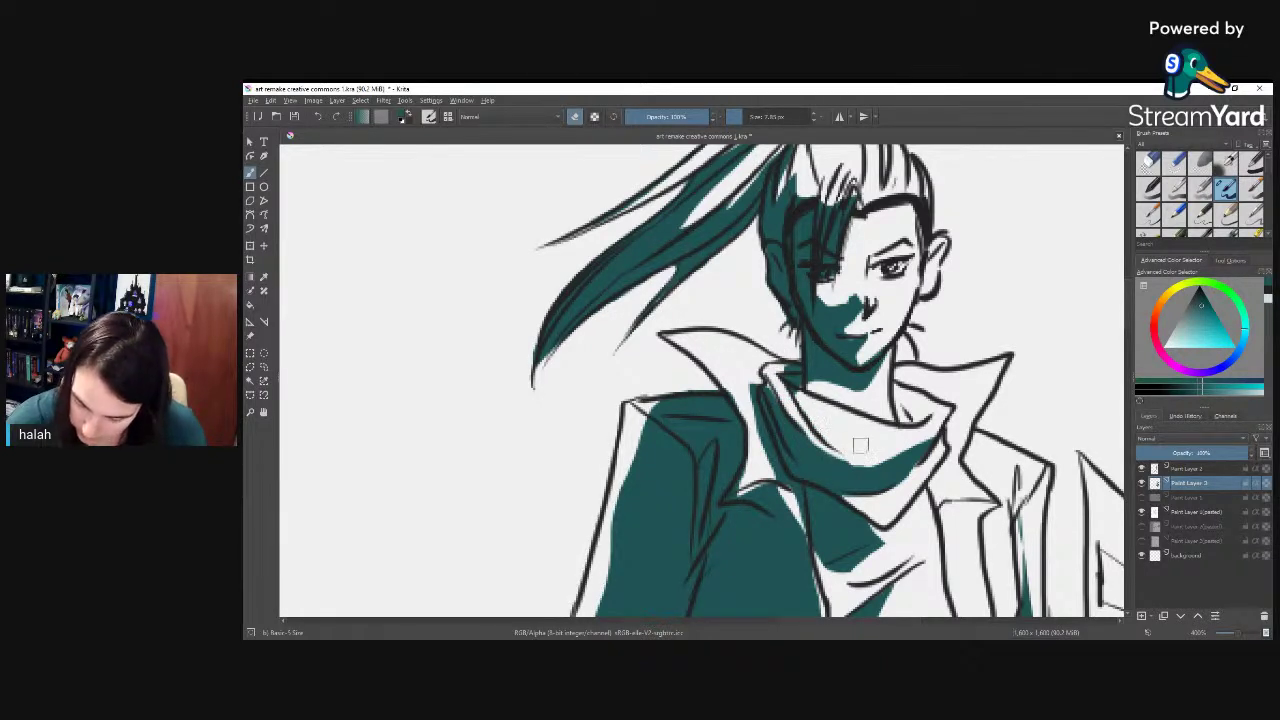
Step: Paint a dark teal shadow along the inner fold of the scarf and trim its edges with the eraser
{"action": "key", "text": "e"}
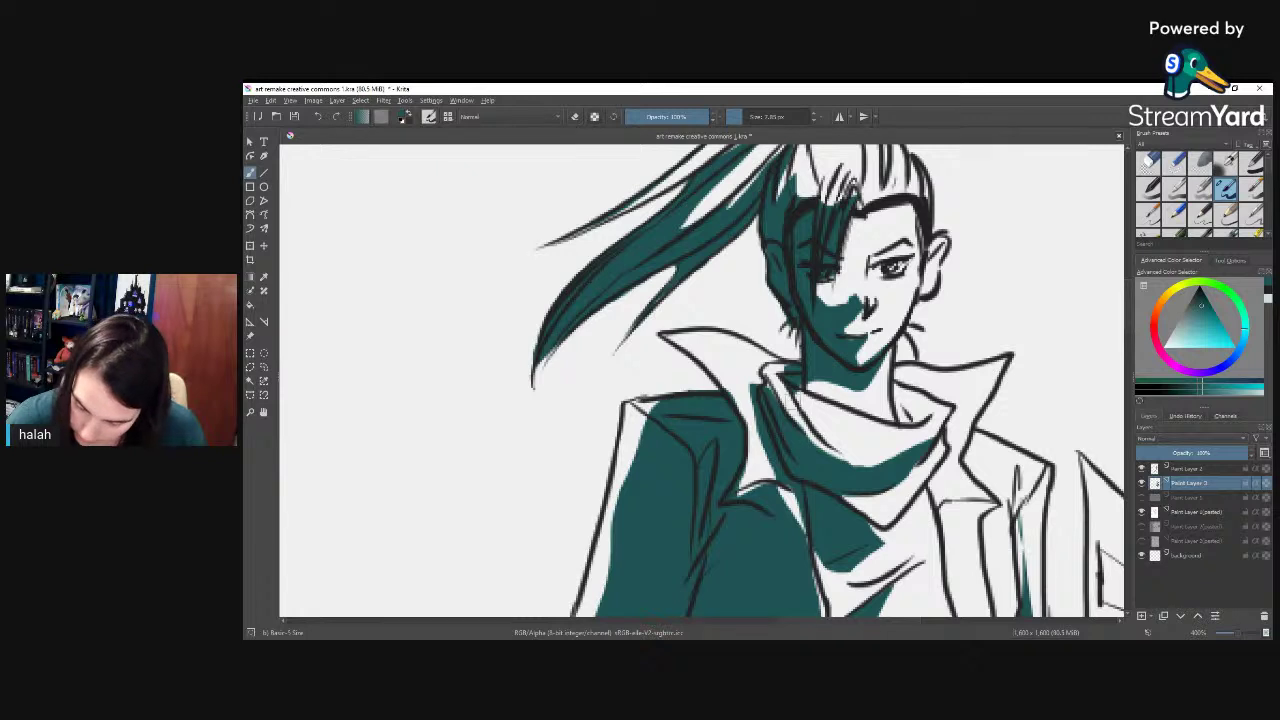
{"action": "left_click_drag", "start_coordinate": [800, 400], "coordinate": [840, 449]}
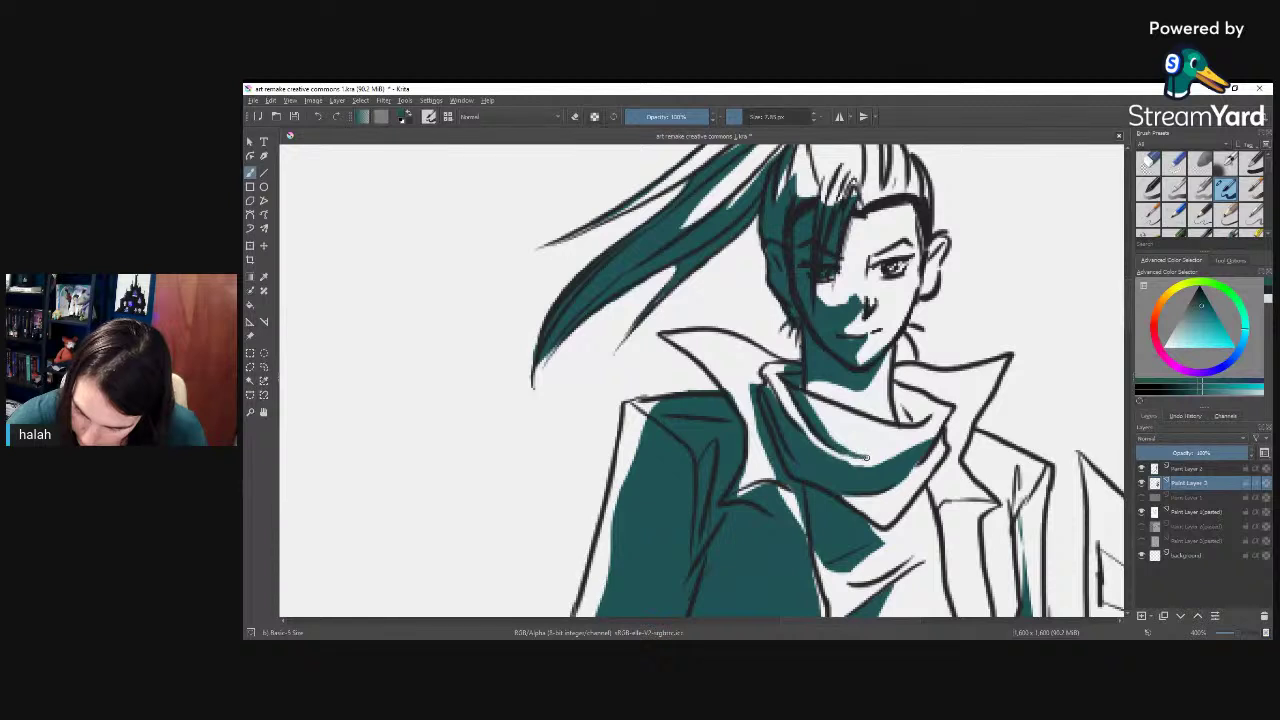
{"action": "key", "text": "e"}
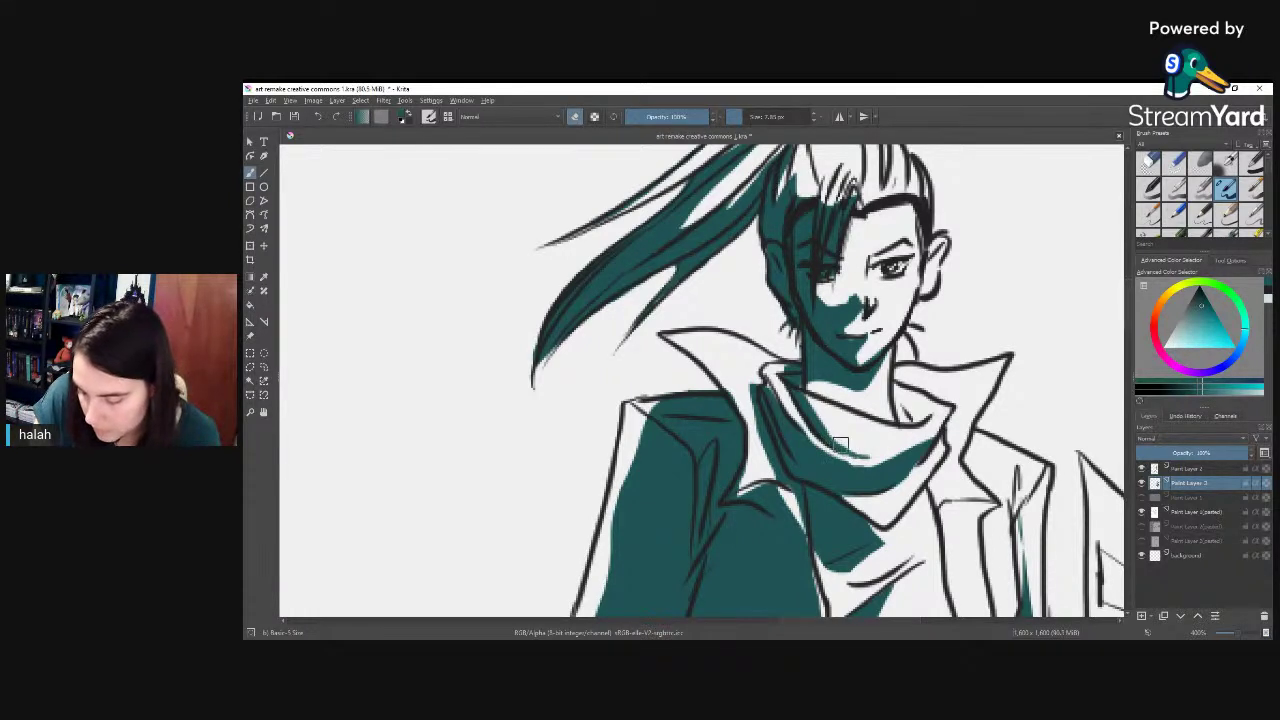
{"action": "left_click_drag", "start_coordinate": [844, 443], "coordinate": [897, 449]}
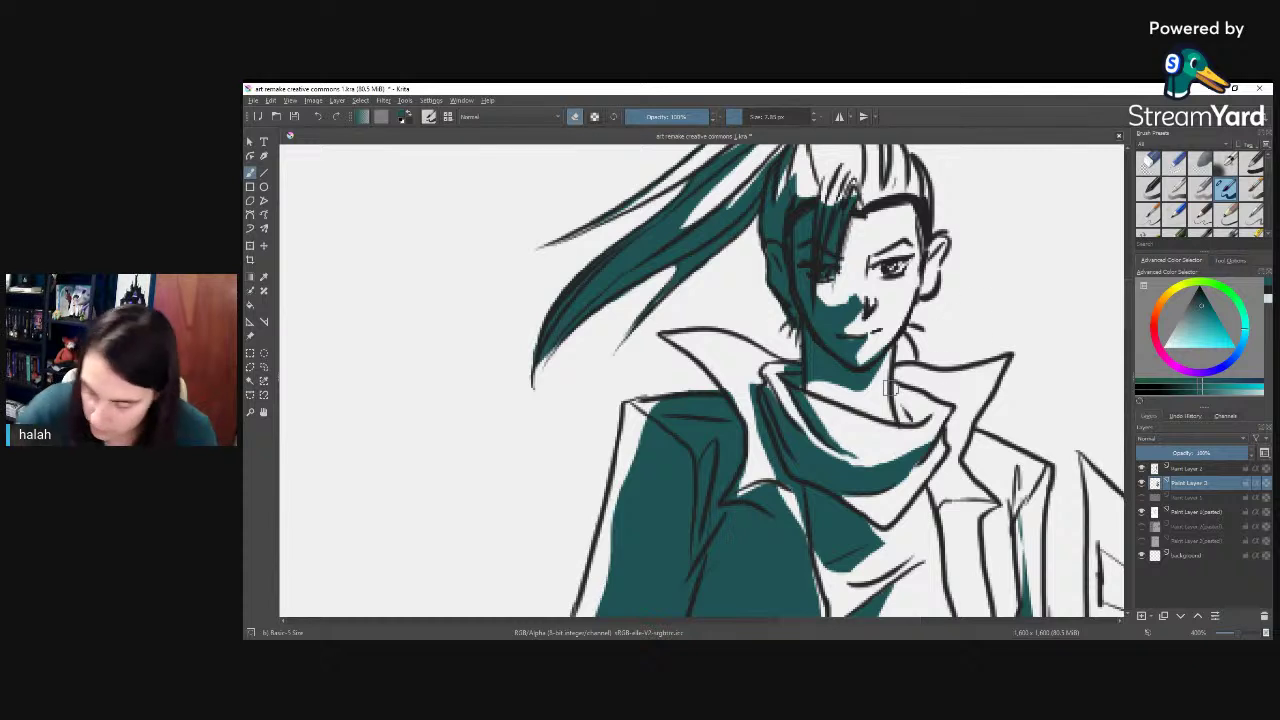
{"action": "mouse_move", "coordinate": [790, 402]}
{"action": "left_mouse_down"}
{"action": "mouse_move", "coordinate": [839, 462]}
{"action": "mouse_move", "coordinate": [928, 449]}
{"action": "left_mouse_up"}
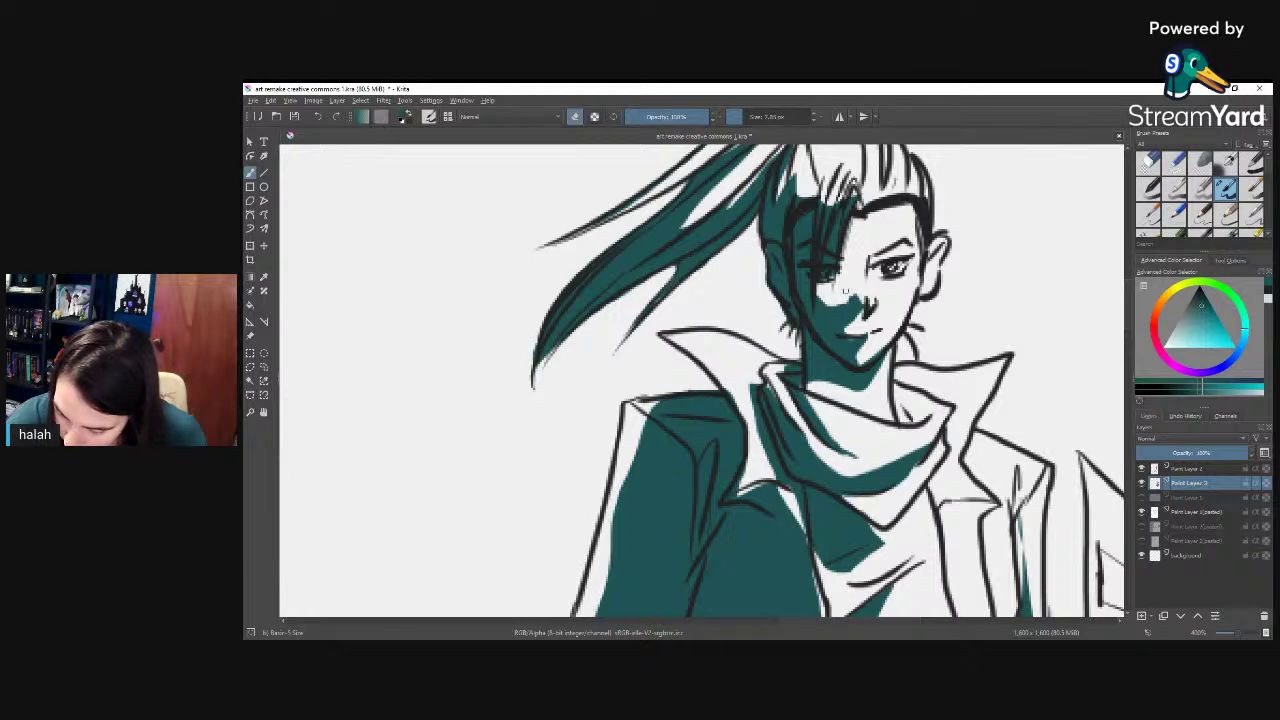
Step: Erase highlights around the shaded eye and fringe strands, and touch up the nose shadow with dark teal
{"action": "left_click_drag", "start_coordinate": [830, 286], "coordinate": [824, 272]}
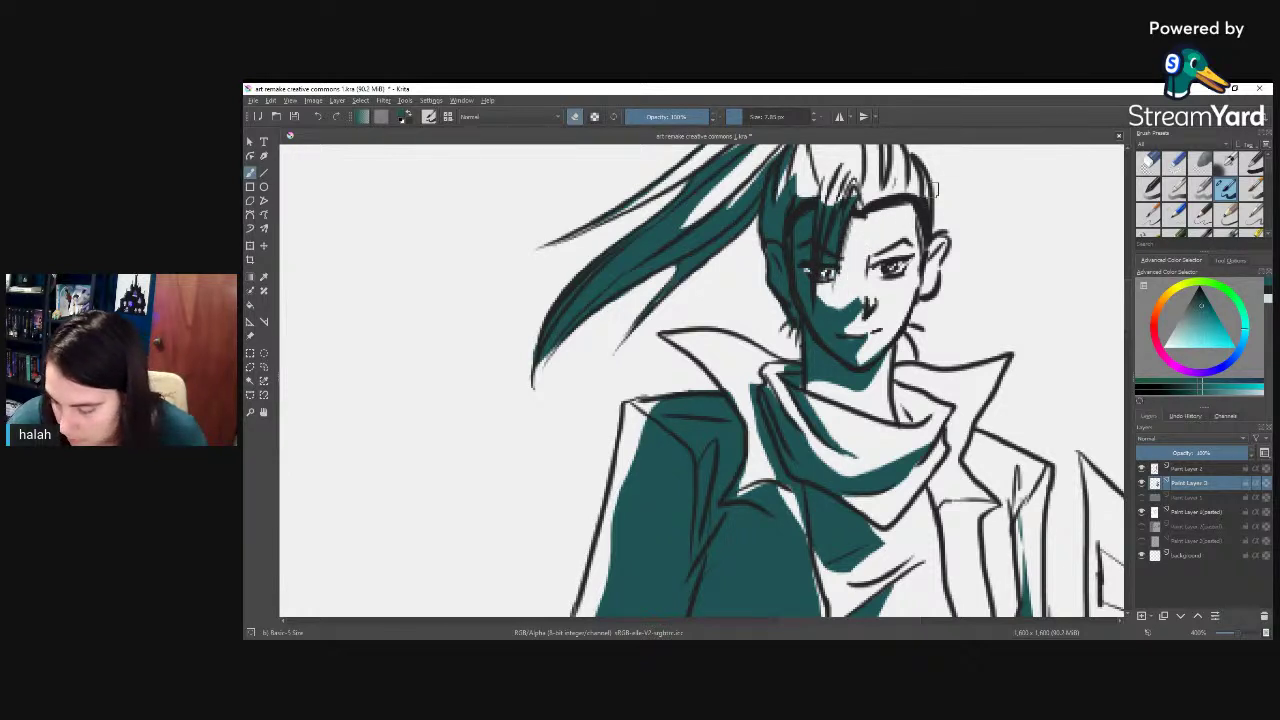
{"action": "left_click_drag", "start_coordinate": [830, 200], "coordinate": [822, 238]}
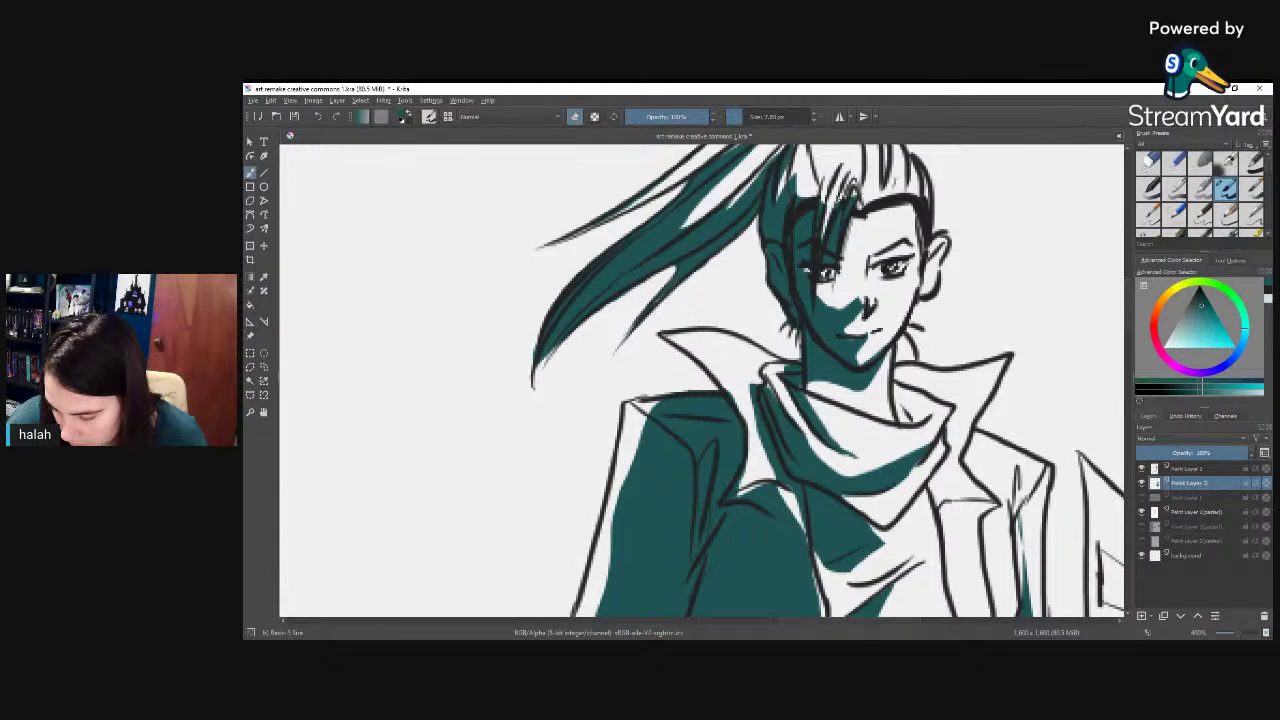
{"action": "left_click_drag", "start_coordinate": [855, 192], "coordinate": [849, 213]}
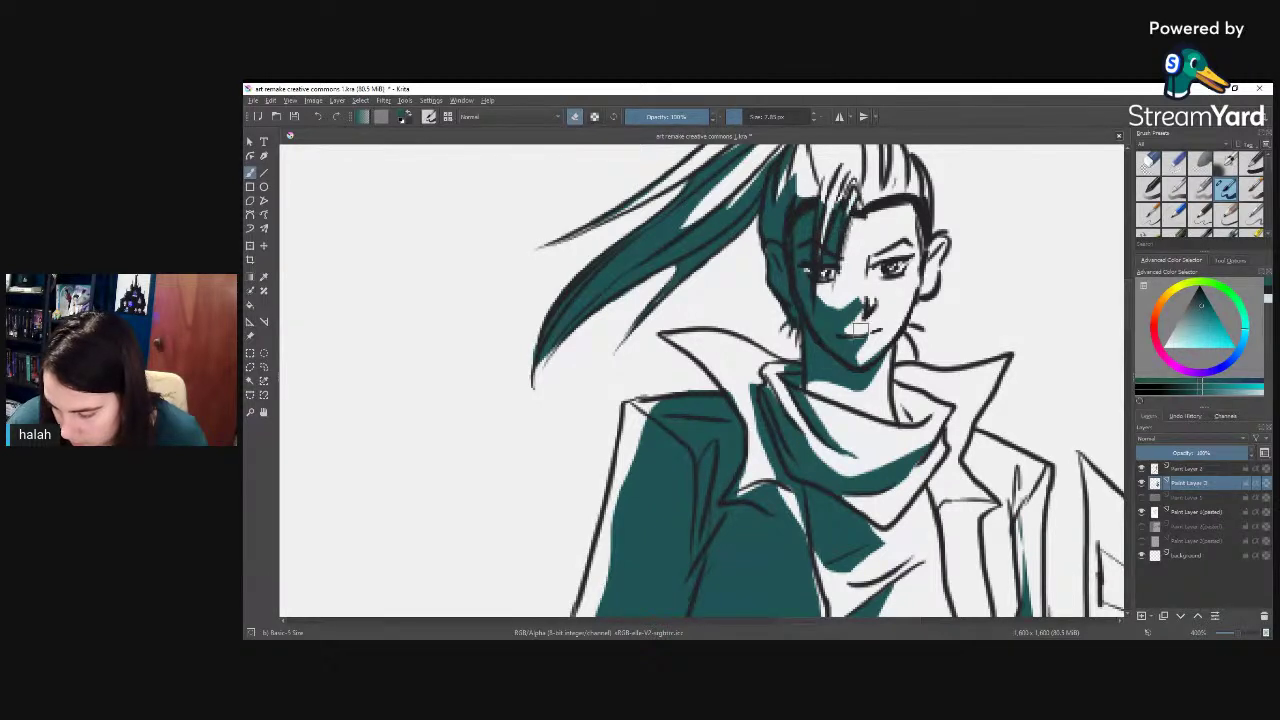
{"action": "key", "text": "e"}
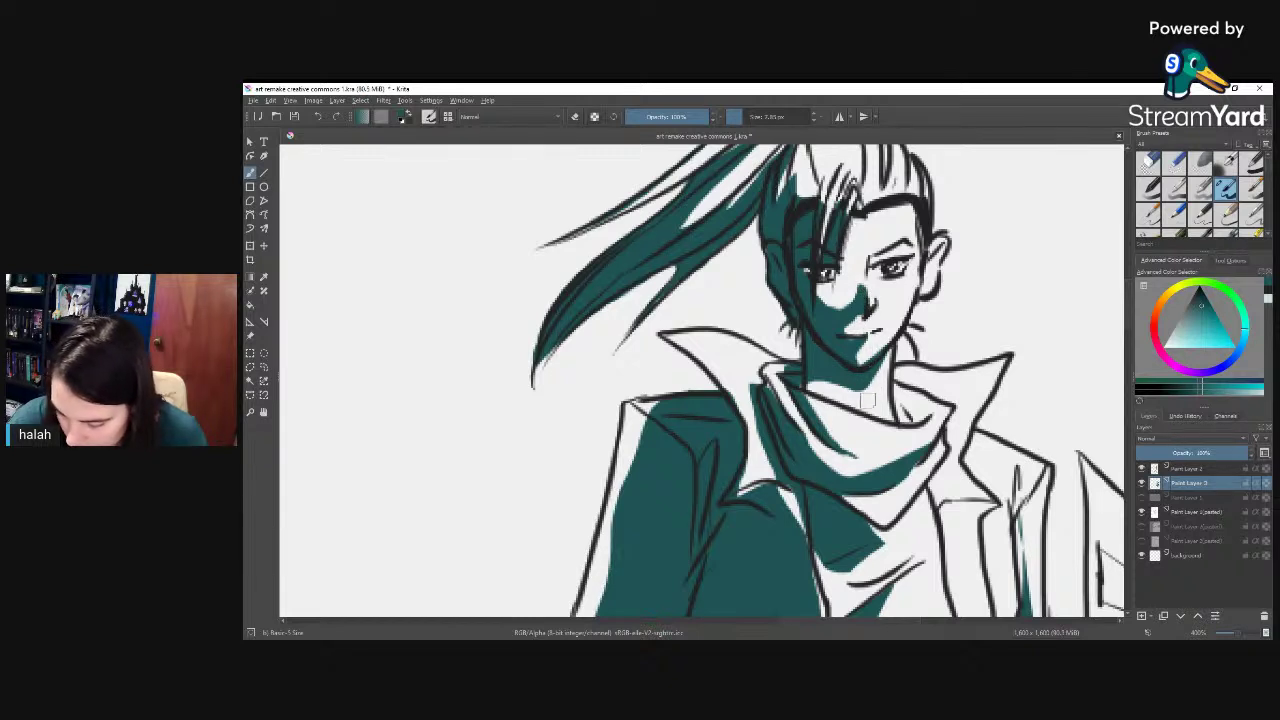
Step: Erase the teal in the gap between the bent arm and the torso, and touch up the adjoining edge with teal
{"action": "key", "text": "e"}
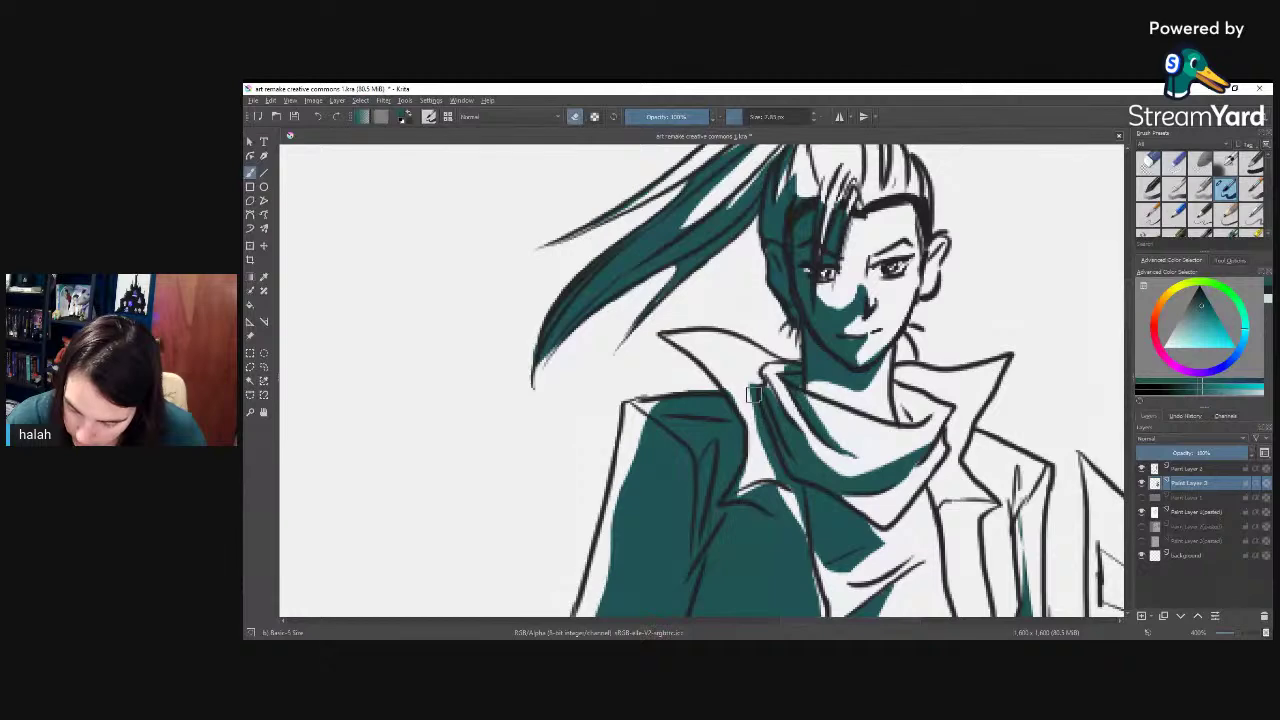
{"action": "left_click_drag", "start_coordinate": [739, 612], "coordinate": [720, 468]}
{"action": "scroll", "coordinate": [720, 467], "scroll_direction": "down", "scroll_amount": 3}
{"action": "mouse_move", "coordinate": [655, 340]}
{"action": "left_mouse_down"}
{"action": "mouse_move", "coordinate": [640, 370]}
{"action": "mouse_move", "coordinate": [668, 526]}
{"action": "mouse_move", "coordinate": [676, 458]}
{"action": "left_mouse_up"}
{"action": "mouse_move", "coordinate": [679, 413]}
{"action": "left_mouse_down"}
{"action": "mouse_move", "coordinate": [650, 335]}
{"action": "mouse_move", "coordinate": [682, 455]}
{"action": "mouse_move", "coordinate": [657, 376]}
{"action": "mouse_move", "coordinate": [661, 459]}
{"action": "left_mouse_up"}
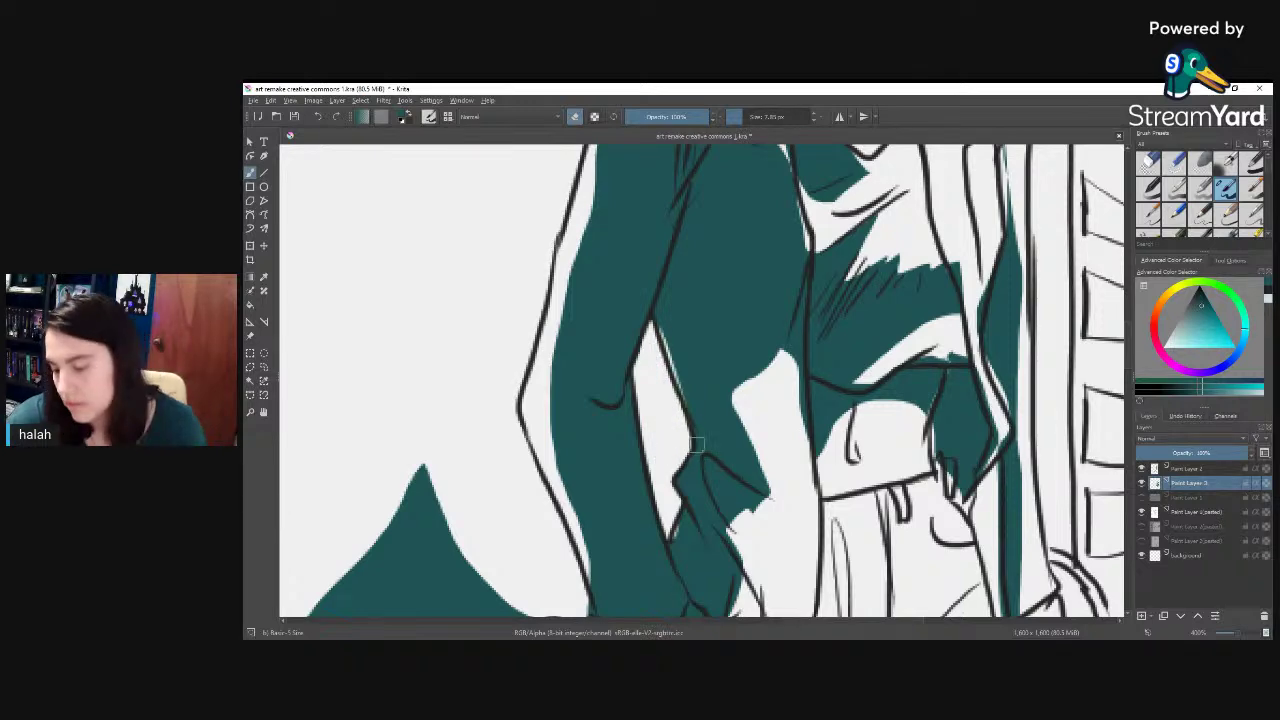
{"action": "left_click_drag", "start_coordinate": [746, 497], "coordinate": [800, 287]}
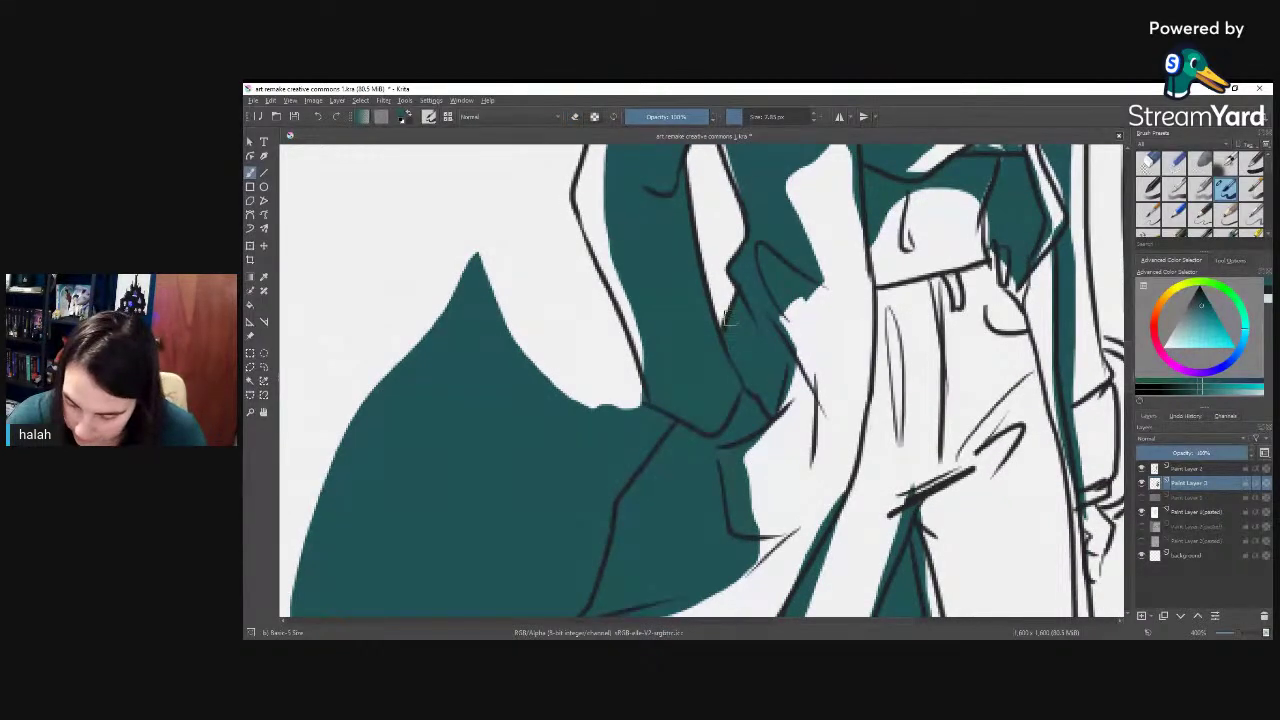
{"action": "left_click_drag", "start_coordinate": [728, 320], "coordinate": [758, 217]}
Step: Erase the large teal spill behind the coat's back edge and the teal in the small gap beside the sleeve cuff
{"action": "key", "text": "e"}
{"action": "mouse_move", "coordinate": [666, 305]}
{"action": "left_mouse_down"}
{"action": "mouse_move", "coordinate": [698, 334]}
{"action": "mouse_move", "coordinate": [634, 386]}
{"action": "mouse_move", "coordinate": [659, 354]}
{"action": "mouse_move", "coordinate": [637, 387]}
{"action": "mouse_move", "coordinate": [612, 493]}
{"action": "mouse_move", "coordinate": [590, 517]}
{"action": "mouse_move", "coordinate": [510, 538]}
{"action": "left_mouse_up"}
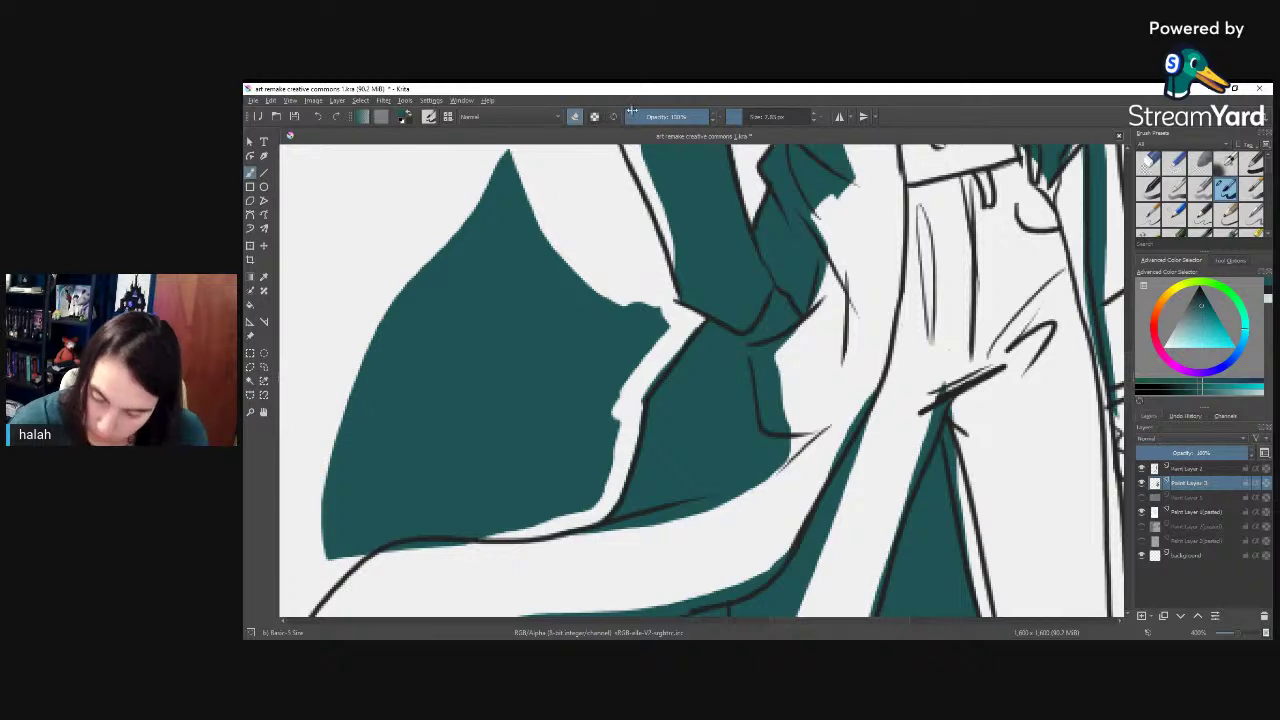
{"action": "left_click", "coordinate": [762, 117]}
{"action": "mouse_move", "coordinate": [386, 529]}
{"action": "left_mouse_down"}
{"action": "mouse_move", "coordinate": [362, 411]}
{"action": "mouse_move", "coordinate": [431, 286]}
{"action": "mouse_move", "coordinate": [523, 193]}
{"action": "mouse_move", "coordinate": [526, 305]}
{"action": "mouse_move", "coordinate": [434, 473]}
{"action": "mouse_move", "coordinate": [443, 521]}
{"action": "mouse_move", "coordinate": [517, 437]}
{"action": "mouse_move", "coordinate": [570, 453]}
{"action": "mouse_move", "coordinate": [595, 327]}
{"action": "mouse_move", "coordinate": [620, 286]}
{"action": "left_mouse_up"}
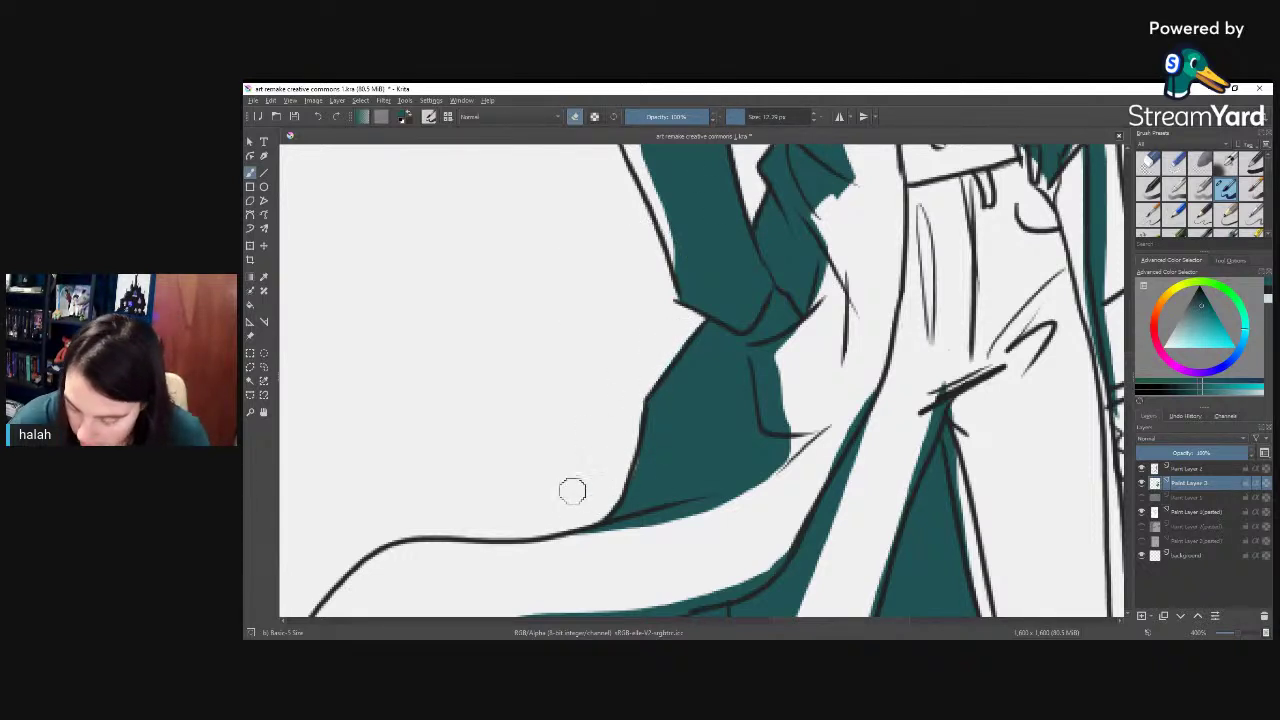
{"action": "left_click_drag", "start_coordinate": [825, 512], "coordinate": [833, 470]}
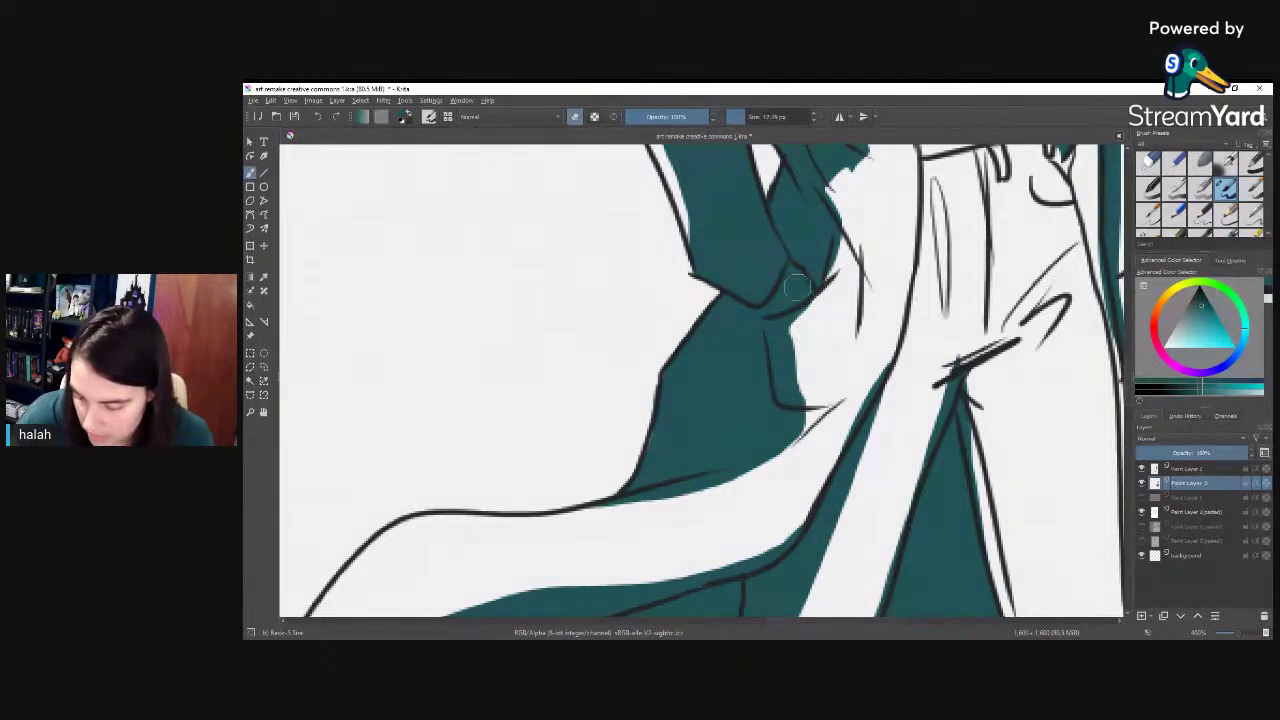
{"action": "left_click_drag", "start_coordinate": [744, 118], "coordinate": [737, 118]}
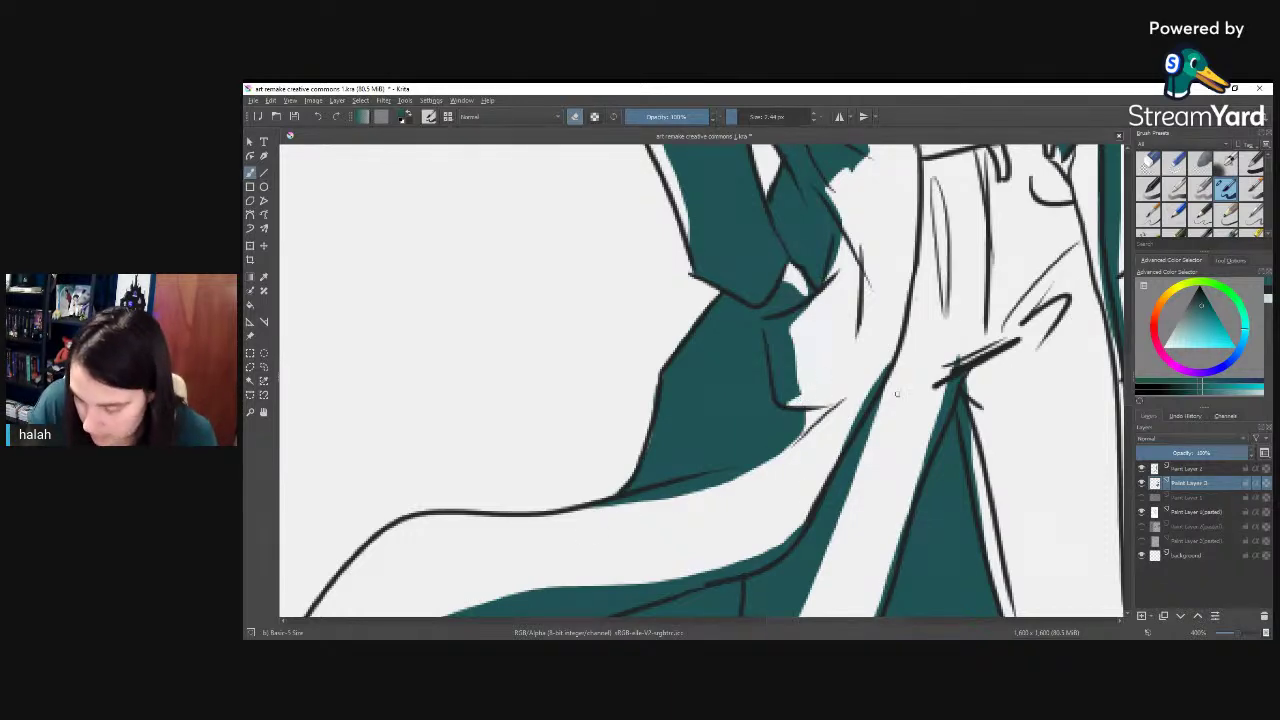
Step: Erase the teal spill along the flared coat tail's lower outline and tip and beside the rear trouser leg
{"action": "left_click_drag", "start_coordinate": [892, 470], "coordinate": [938, 290]}
{"action": "mouse_move", "coordinate": [890, 428]}
{"action": "left_mouse_down"}
{"action": "mouse_move", "coordinate": [926, 300]}
{"action": "mouse_move", "coordinate": [986, 180]}
{"action": "left_mouse_up"}
{"action": "left_click_drag", "start_coordinate": [836, 391], "coordinate": [970, 241]}
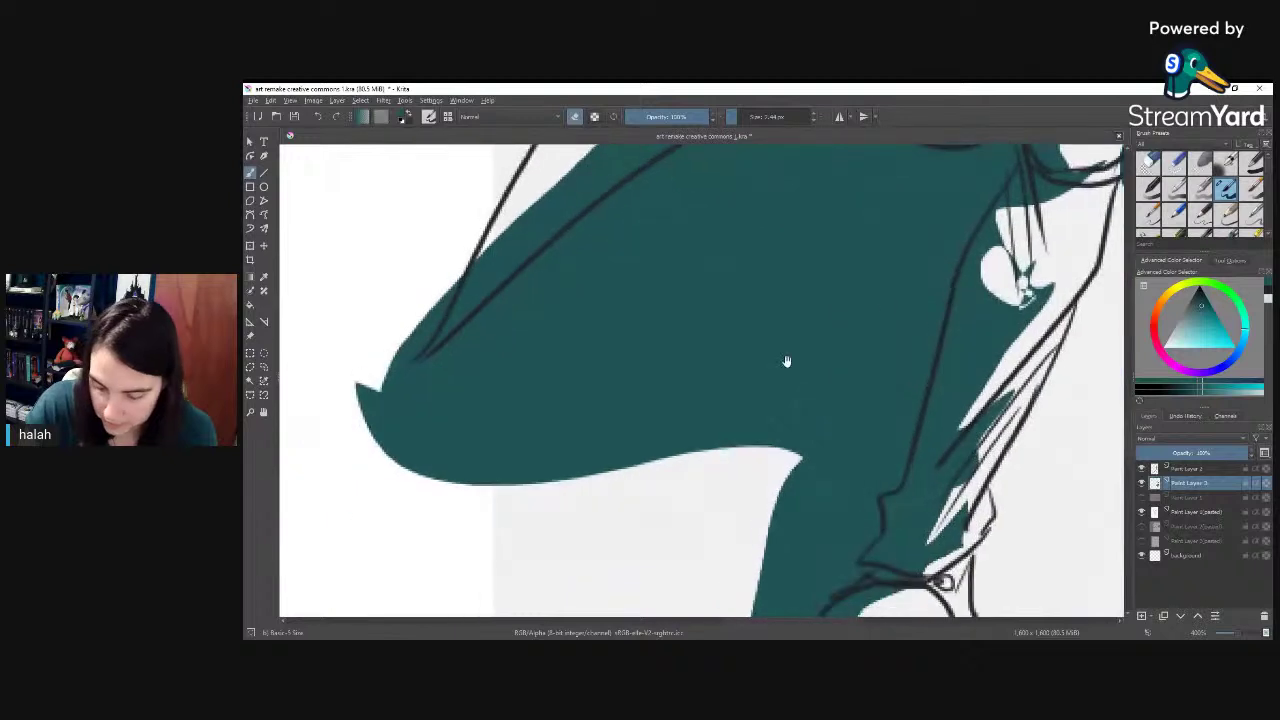
{"action": "left_click_drag", "start_coordinate": [787, 361], "coordinate": [878, 360]}
{"action": "left_click", "coordinate": [747, 117]}
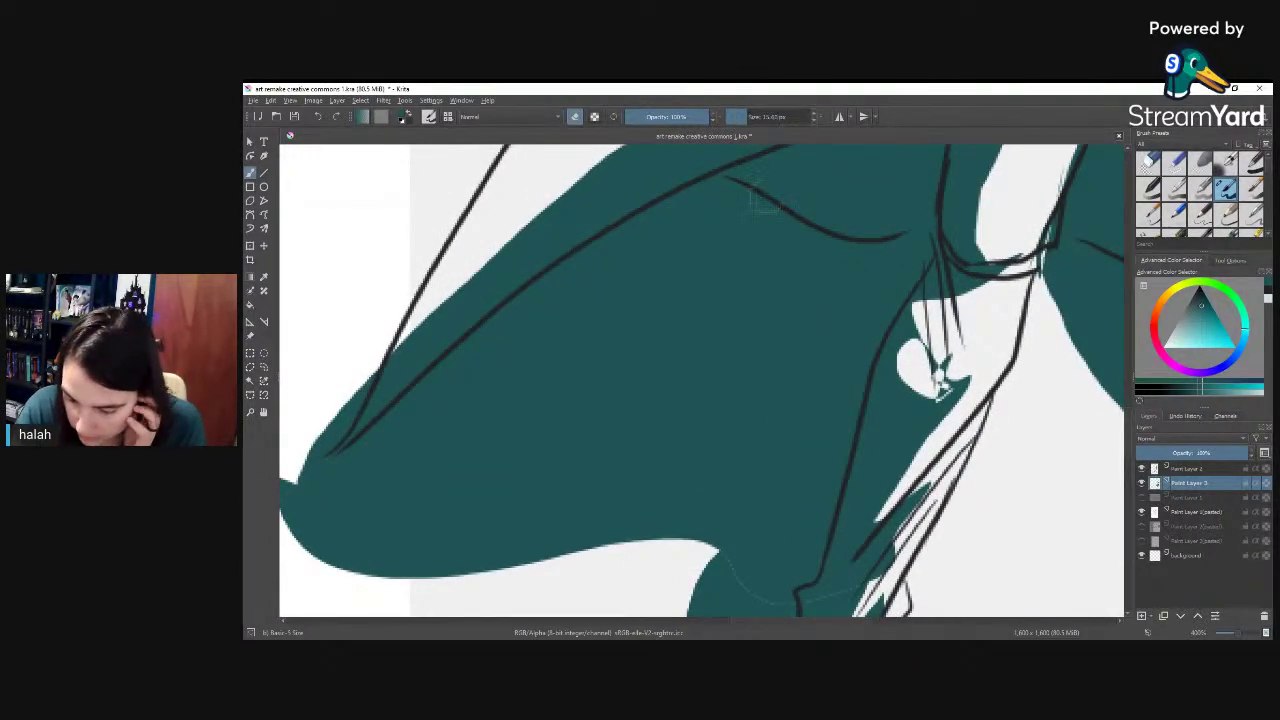
{"action": "mouse_move", "coordinate": [307, 533]}
{"action": "left_mouse_down"}
{"action": "mouse_move", "coordinate": [538, 293]}
{"action": "mouse_move", "coordinate": [677, 204]}
{"action": "mouse_move", "coordinate": [729, 191]}
{"action": "mouse_move", "coordinate": [808, 240]}
{"action": "mouse_move", "coordinate": [909, 260]}
{"action": "mouse_move", "coordinate": [850, 380]}
{"action": "mouse_move", "coordinate": [803, 551]}
{"action": "mouse_move", "coordinate": [814, 529]}
{"action": "mouse_move", "coordinate": [780, 583]}
{"action": "mouse_move", "coordinate": [811, 549]}
{"action": "mouse_move", "coordinate": [772, 582]}
{"action": "mouse_move", "coordinate": [705, 568]}
{"action": "left_mouse_up"}
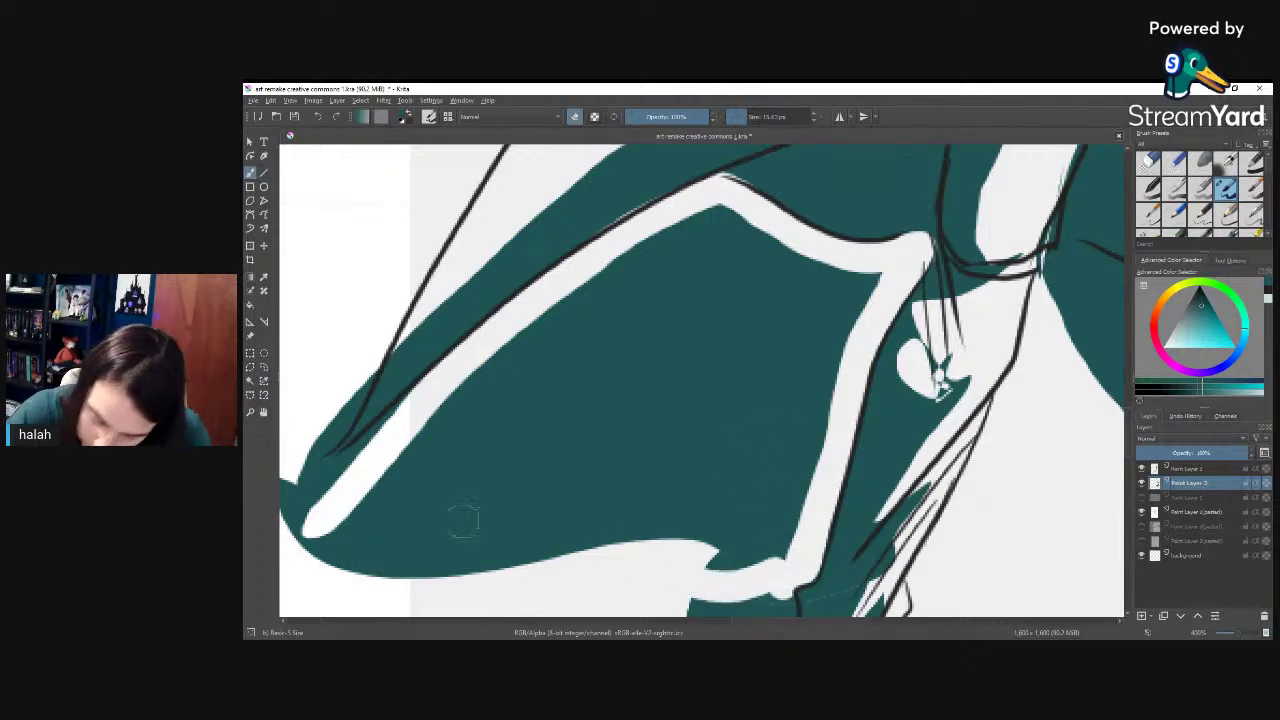
{"action": "mouse_move", "coordinate": [325, 410]}
{"action": "left_mouse_down"}
{"action": "mouse_move", "coordinate": [350, 378]}
{"action": "mouse_move", "coordinate": [297, 474]}
{"action": "mouse_move", "coordinate": [387, 448]}
{"action": "mouse_move", "coordinate": [336, 473]}
{"action": "mouse_move", "coordinate": [406, 417]}
{"action": "mouse_move", "coordinate": [353, 454]}
{"action": "mouse_move", "coordinate": [386, 431]}
{"action": "mouse_move", "coordinate": [317, 511]}
{"action": "mouse_move", "coordinate": [287, 470]}
{"action": "mouse_move", "coordinate": [289, 499]}
{"action": "mouse_move", "coordinate": [368, 506]}
{"action": "mouse_move", "coordinate": [403, 453]}
{"action": "mouse_move", "coordinate": [482, 398]}
{"action": "mouse_move", "coordinate": [496, 428]}
{"action": "mouse_move", "coordinate": [446, 479]}
{"action": "mouse_move", "coordinate": [415, 559]}
{"action": "mouse_move", "coordinate": [535, 487]}
{"action": "mouse_move", "coordinate": [750, 430]}
{"action": "mouse_move", "coordinate": [763, 394]}
{"action": "left_mouse_up"}
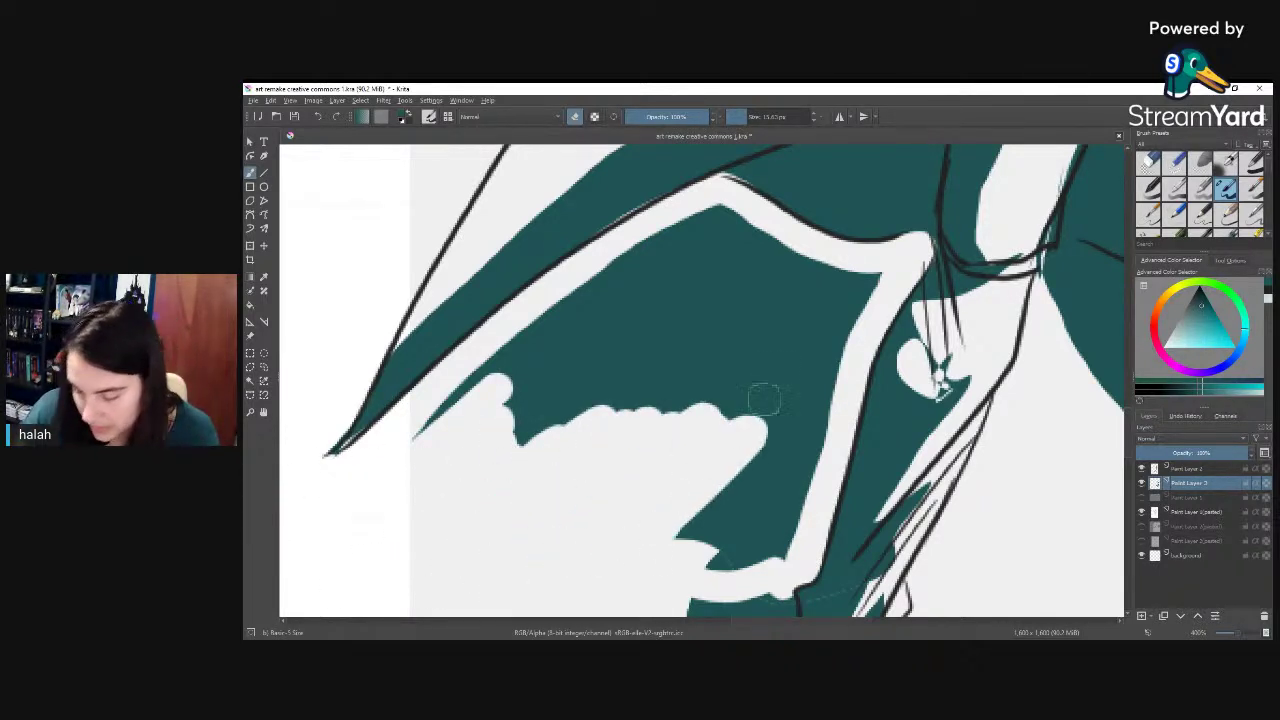
Step: Clear the teal block between the coat tail and rear leg with a larger eraser, and return to a smaller painting brush
{"action": "left_click_drag", "start_coordinate": [757, 116], "coordinate": [790, 116]}
{"action": "mouse_move", "coordinate": [449, 457]}
{"action": "left_mouse_down"}
{"action": "mouse_move", "coordinate": [713, 257]}
{"action": "mouse_move", "coordinate": [787, 295]}
{"action": "mouse_move", "coordinate": [832, 298]}
{"action": "mouse_move", "coordinate": [729, 455]}
{"action": "mouse_move", "coordinate": [736, 316]}
{"action": "mouse_move", "coordinate": [670, 355]}
{"action": "mouse_move", "coordinate": [726, 415]}
{"action": "left_mouse_up"}
{"action": "left_click_drag", "start_coordinate": [863, 512], "coordinate": [813, 373]}
{"action": "mouse_move", "coordinate": [741, 334]}
{"action": "left_mouse_down"}
{"action": "mouse_move", "coordinate": [731, 309]}
{"action": "mouse_move", "coordinate": [758, 312]}
{"action": "mouse_move", "coordinate": [654, 434]}
{"action": "mouse_move", "coordinate": [770, 404]}
{"action": "left_mouse_up"}
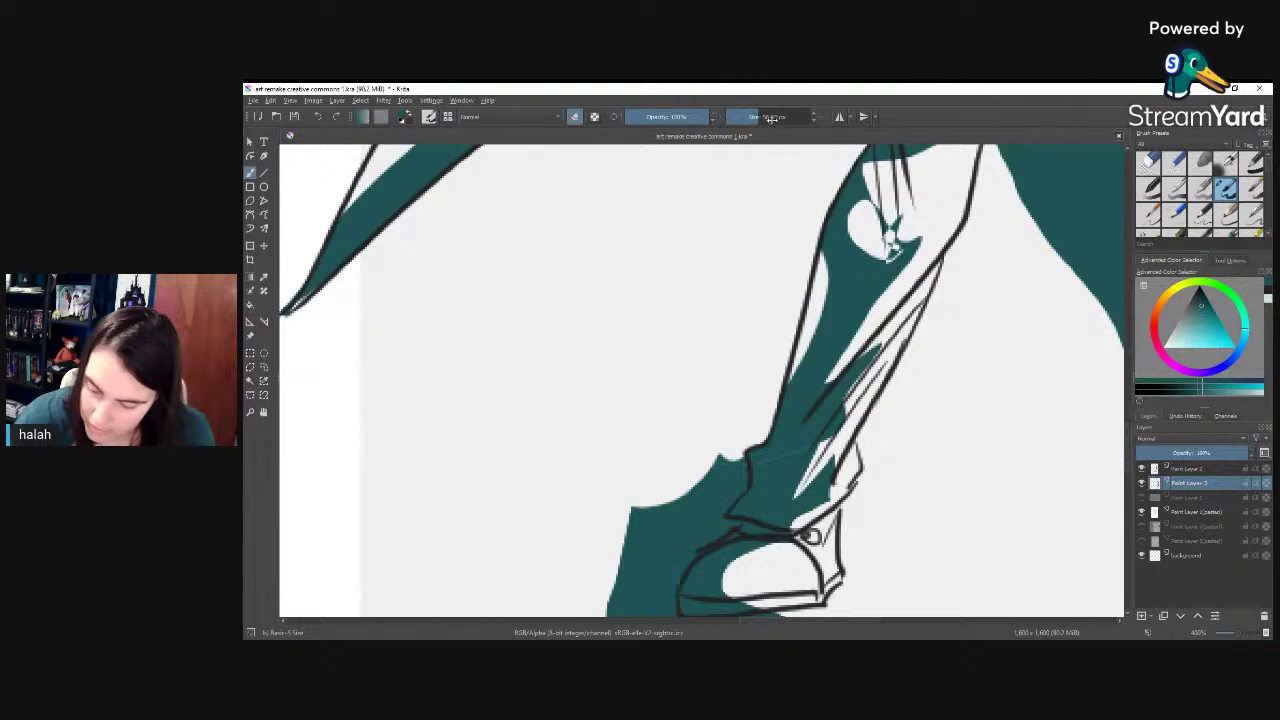
{"action": "left_click_drag", "start_coordinate": [761, 119], "coordinate": [748, 118]}
{"action": "key", "text": "e"}
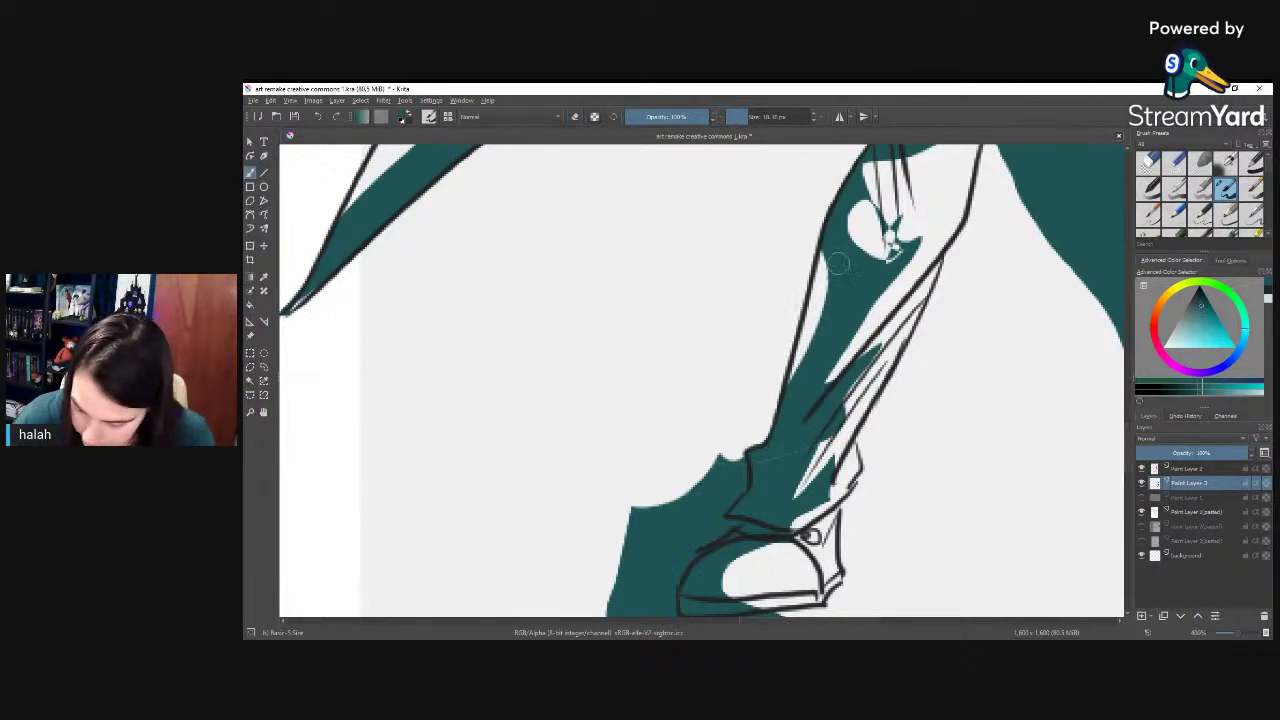
Step: Fill the rear trouser leg's shadow with teal along its back edge, around the knee folds and down the calf folds
{"action": "left_click_drag", "start_coordinate": [834, 288], "coordinate": [832, 251]}
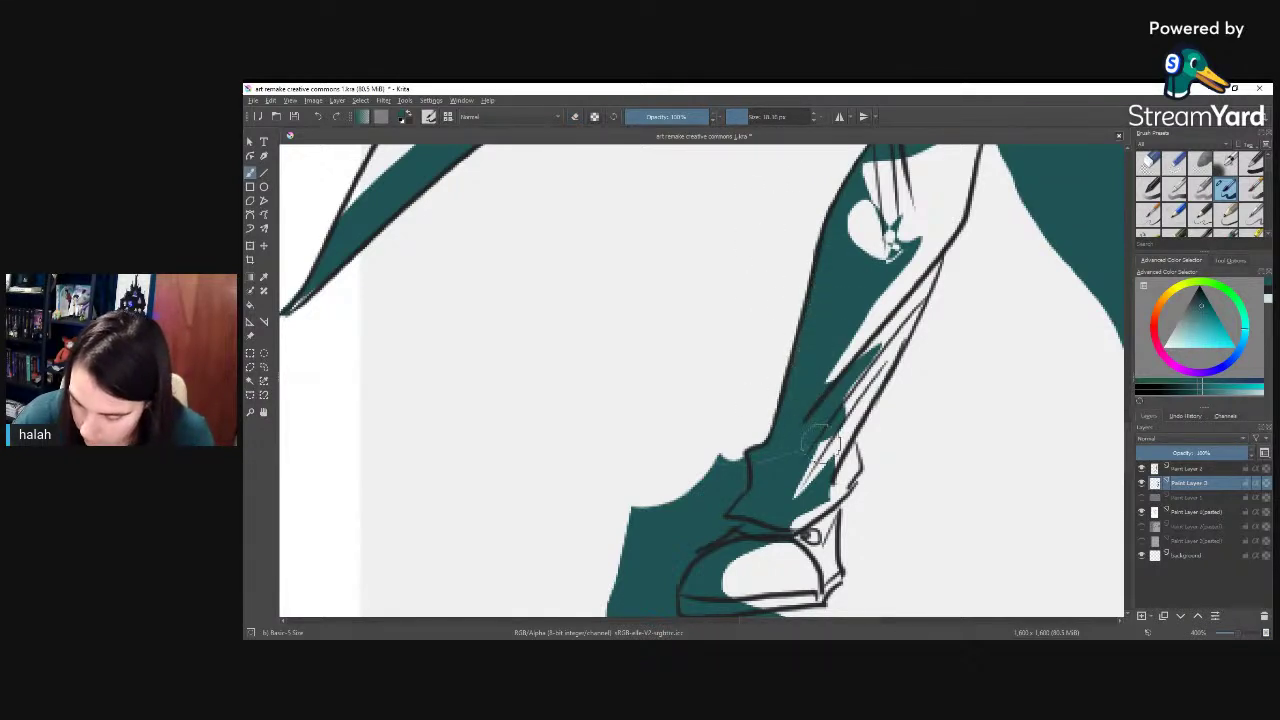
{"action": "mouse_move", "coordinate": [897, 244]}
{"action": "left_mouse_down"}
{"action": "mouse_move", "coordinate": [874, 203]}
{"action": "mouse_move", "coordinate": [854, 215]}
{"action": "mouse_move", "coordinate": [881, 262]}
{"action": "left_mouse_up"}
{"action": "key", "text": "e"}
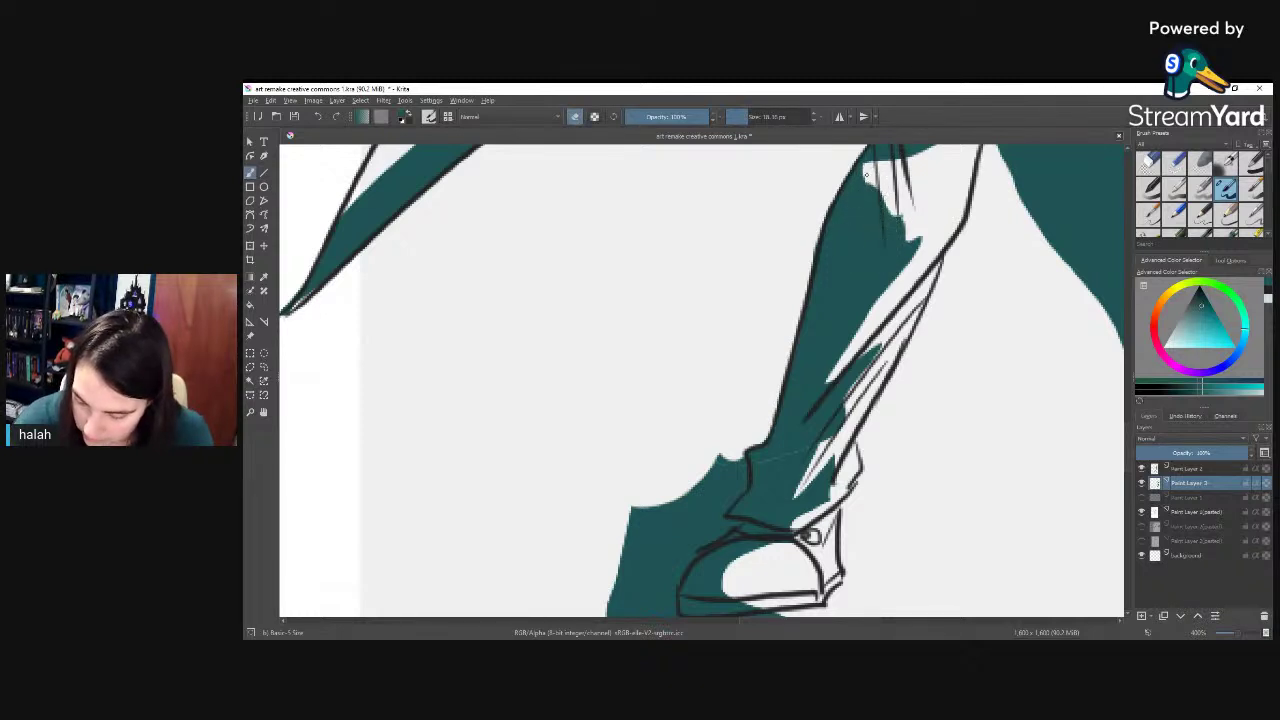
{"action": "key", "text": "e"}
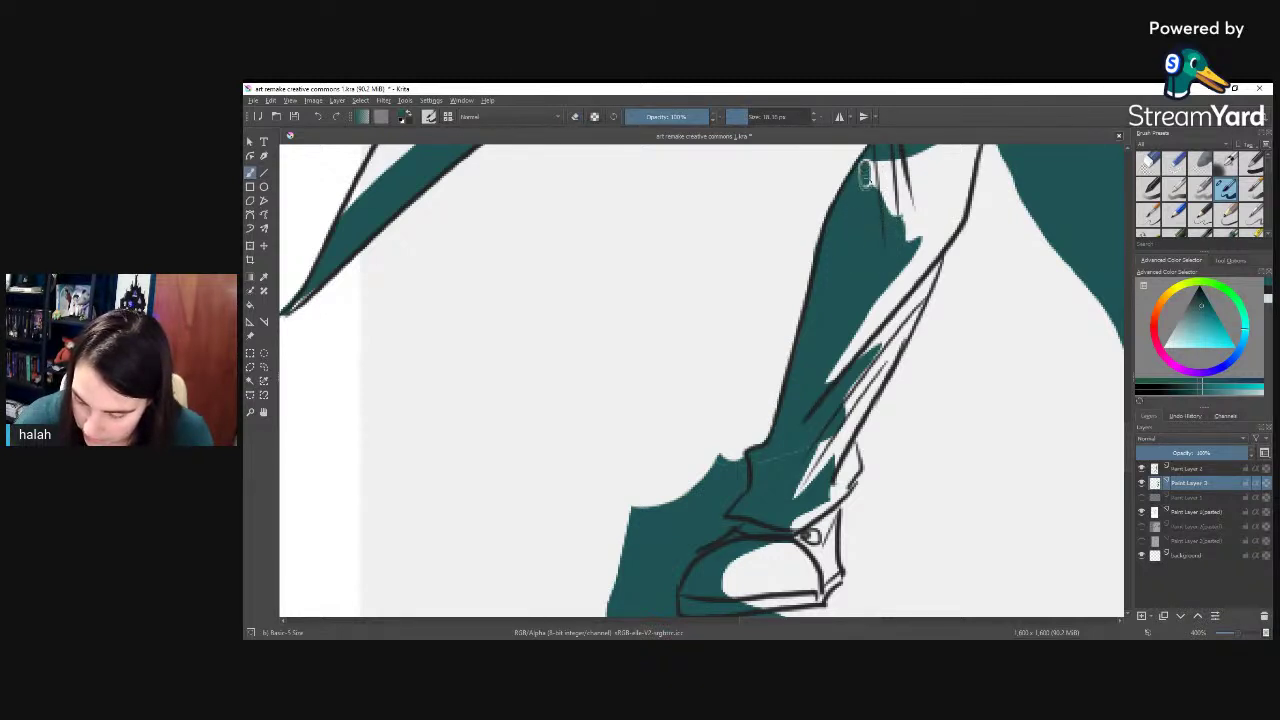
{"action": "mouse_move", "coordinate": [872, 255]}
{"action": "left_mouse_down"}
{"action": "mouse_move", "coordinate": [842, 425]}
{"action": "mouse_move", "coordinate": [805, 433]}
{"action": "mouse_move", "coordinate": [761, 470]}
{"action": "mouse_move", "coordinate": [768, 493]}
{"action": "mouse_move", "coordinate": [812, 447]}
{"action": "mouse_move", "coordinate": [803, 470]}
{"action": "mouse_move", "coordinate": [857, 388]}
{"action": "left_mouse_up"}
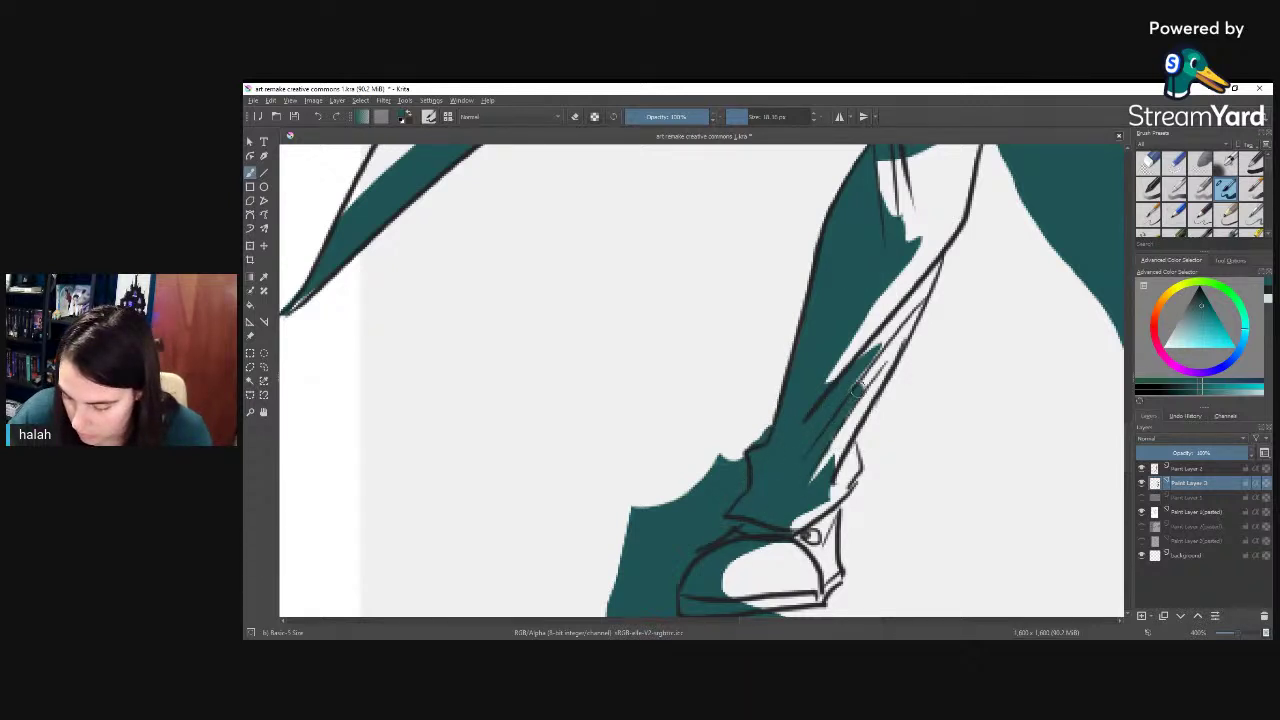
Step: Erase excess teal from the rear trouser leg's lower folds and the teal spill behind the cuff and rear shoe
{"action": "key", "text": "e"}
{"action": "left_click_drag", "start_coordinate": [880, 338], "coordinate": [847, 399]}
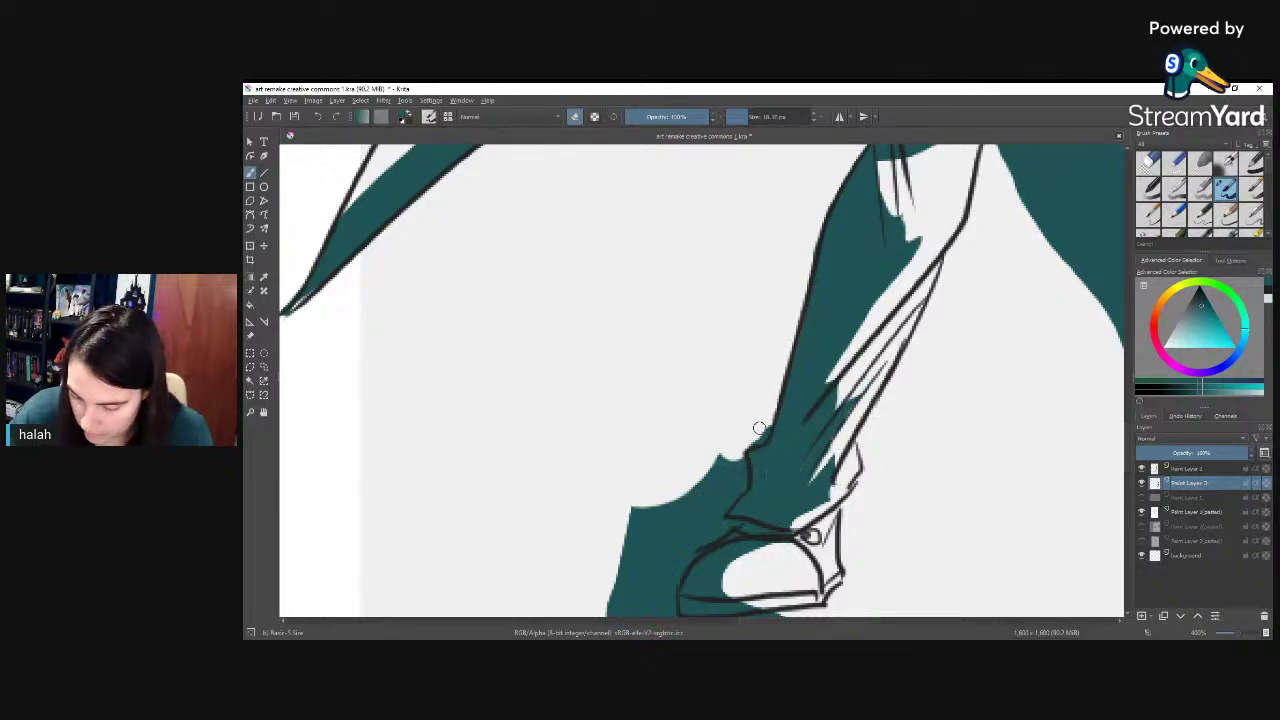
{"action": "mouse_move", "coordinate": [757, 433]}
{"action": "left_mouse_down"}
{"action": "mouse_move", "coordinate": [761, 491]}
{"action": "mouse_move", "coordinate": [808, 375]}
{"action": "mouse_move", "coordinate": [787, 347]}
{"action": "mouse_move", "coordinate": [785, 367]}
{"action": "mouse_move", "coordinate": [759, 367]}
{"action": "mouse_move", "coordinate": [754, 419]}
{"action": "mouse_move", "coordinate": [732, 406]}
{"action": "mouse_move", "coordinate": [659, 432]}
{"action": "mouse_move", "coordinate": [664, 504]}
{"action": "mouse_move", "coordinate": [695, 480]}
{"action": "mouse_move", "coordinate": [702, 526]}
{"action": "mouse_move", "coordinate": [659, 510]}
{"action": "mouse_move", "coordinate": [751, 542]}
{"action": "mouse_move", "coordinate": [775, 506]}
{"action": "mouse_move", "coordinate": [717, 534]}
{"action": "mouse_move", "coordinate": [749, 539]}
{"action": "mouse_move", "coordinate": [717, 523]}
{"action": "mouse_move", "coordinate": [737, 534]}
{"action": "mouse_move", "coordinate": [835, 527]}
{"action": "mouse_move", "coordinate": [721, 547]}
{"action": "mouse_move", "coordinate": [787, 549]}
{"action": "mouse_move", "coordinate": [908, 495]}
{"action": "mouse_move", "coordinate": [549, 434]}
{"action": "left_mouse_up"}
{"action": "left_click_drag", "start_coordinate": [854, 389], "coordinate": [745, 439]}
Step: Clean the teal edge along the front shoe's sole and erase the teal spill beneath its heel
{"action": "mouse_move", "coordinate": [879, 509]}
{"action": "left_mouse_down"}
{"action": "mouse_move", "coordinate": [840, 494]}
{"action": "mouse_move", "coordinate": [1049, 495]}
{"action": "mouse_move", "coordinate": [883, 506]}
{"action": "mouse_move", "coordinate": [957, 497]}
{"action": "mouse_move", "coordinate": [990, 490]}
{"action": "left_mouse_up"}
{"action": "key", "text": "e"}
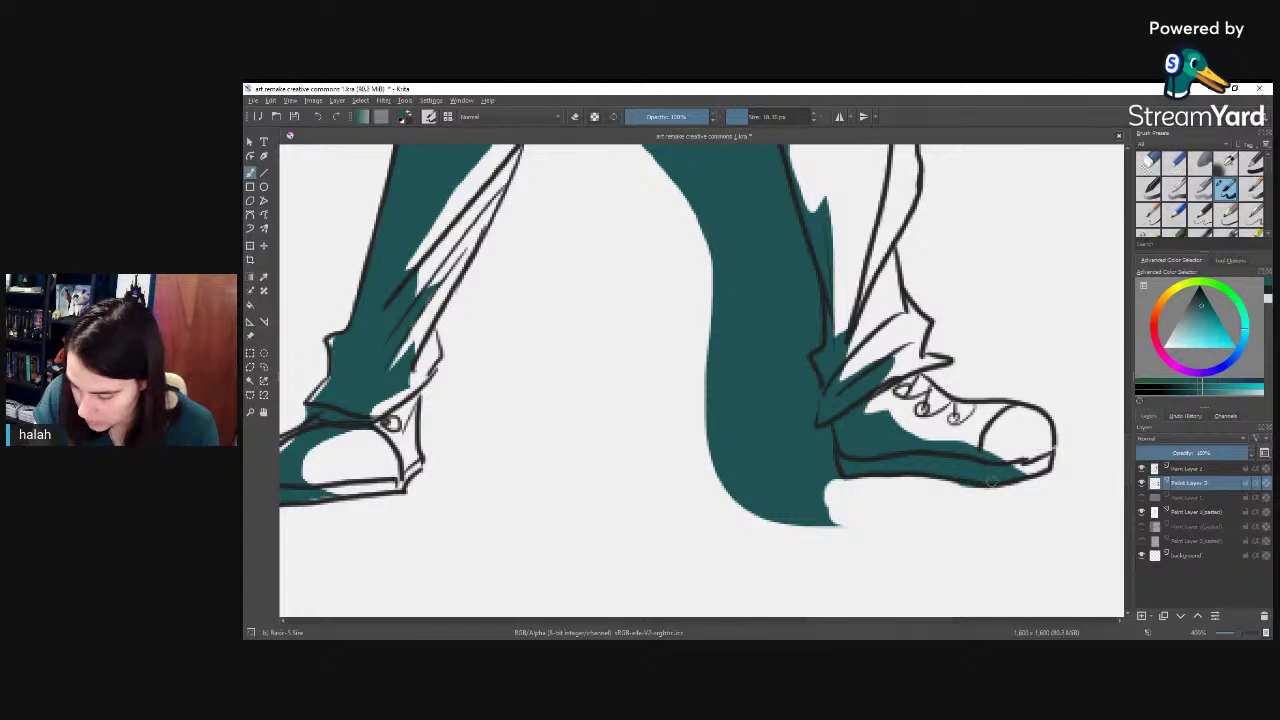
{"action": "key", "text": "e"}
{"action": "key", "text": "e"}
{"action": "mouse_move", "coordinate": [890, 514]}
{"action": "left_mouse_down"}
{"action": "mouse_move", "coordinate": [821, 524]}
{"action": "mouse_move", "coordinate": [770, 516]}
{"action": "mouse_move", "coordinate": [901, 522]}
{"action": "mouse_move", "coordinate": [805, 511]}
{"action": "mouse_move", "coordinate": [847, 496]}
{"action": "mouse_move", "coordinate": [750, 503]}
{"action": "left_mouse_up"}
{"action": "key", "text": "e"}
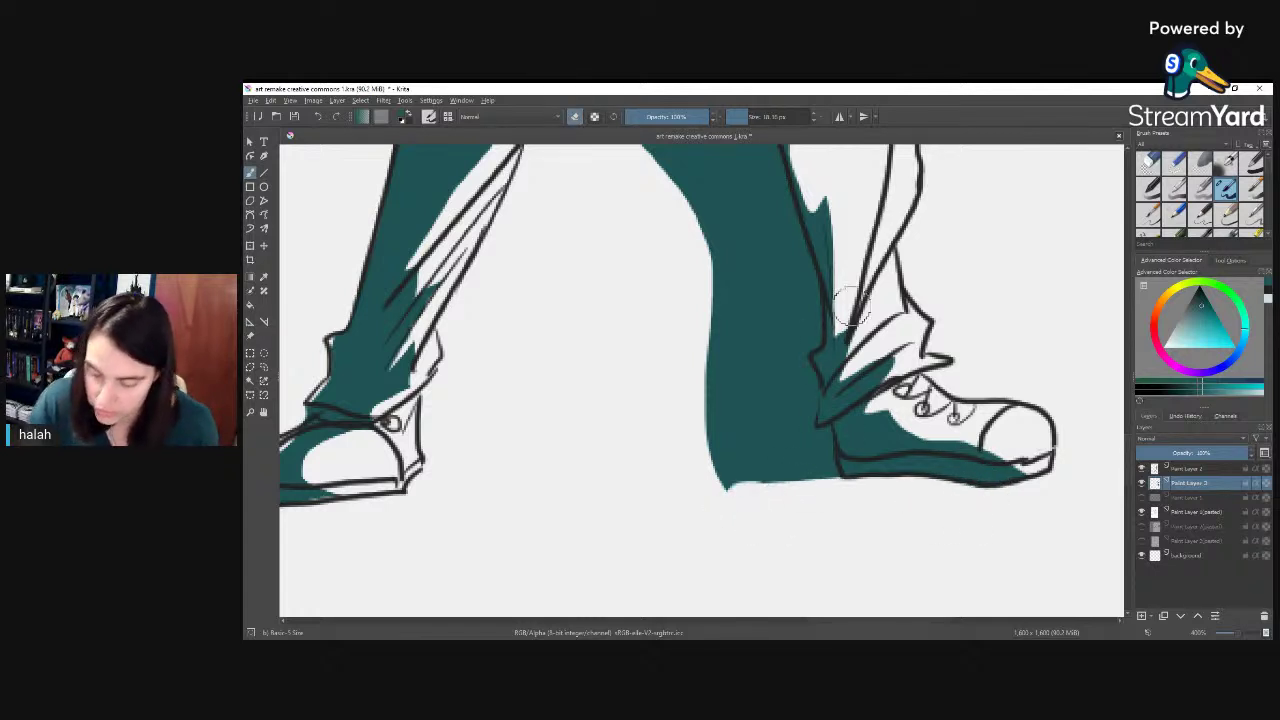
Step: Erase the large teal spill between the two legs up to the coat's lower hem
{"action": "mouse_move", "coordinate": [774, 250]}
{"action": "left_mouse_down"}
{"action": "mouse_move", "coordinate": [806, 331]}
{"action": "mouse_move", "coordinate": [795, 425]}
{"action": "mouse_move", "coordinate": [808, 446]}
{"action": "mouse_move", "coordinate": [817, 438]}
{"action": "mouse_move", "coordinate": [823, 491]}
{"action": "mouse_move", "coordinate": [771, 409]}
{"action": "mouse_move", "coordinate": [766, 483]}
{"action": "mouse_move", "coordinate": [722, 442]}
{"action": "mouse_move", "coordinate": [709, 394]}
{"action": "mouse_move", "coordinate": [743, 383]}
{"action": "mouse_move", "coordinate": [774, 314]}
{"action": "mouse_move", "coordinate": [779, 520]}
{"action": "left_mouse_up"}
{"action": "mouse_move", "coordinate": [734, 277]}
{"action": "left_mouse_down"}
{"action": "mouse_move", "coordinate": [740, 303]}
{"action": "mouse_move", "coordinate": [741, 291]}
{"action": "left_mouse_up"}
{"action": "mouse_move", "coordinate": [580, 262]}
{"action": "left_mouse_down"}
{"action": "mouse_move", "coordinate": [753, 290]}
{"action": "mouse_move", "coordinate": [729, 422]}
{"action": "mouse_move", "coordinate": [746, 344]}
{"action": "mouse_move", "coordinate": [772, 456]}
{"action": "mouse_move", "coordinate": [734, 299]}
{"action": "mouse_move", "coordinate": [721, 317]}
{"action": "mouse_move", "coordinate": [613, 256]}
{"action": "mouse_move", "coordinate": [574, 268]}
{"action": "mouse_move", "coordinate": [695, 367]}
{"action": "mouse_move", "coordinate": [655, 407]}
{"action": "mouse_move", "coordinate": [677, 436]}
{"action": "mouse_move", "coordinate": [724, 408]}
{"action": "mouse_move", "coordinate": [749, 457]}
{"action": "left_mouse_up"}
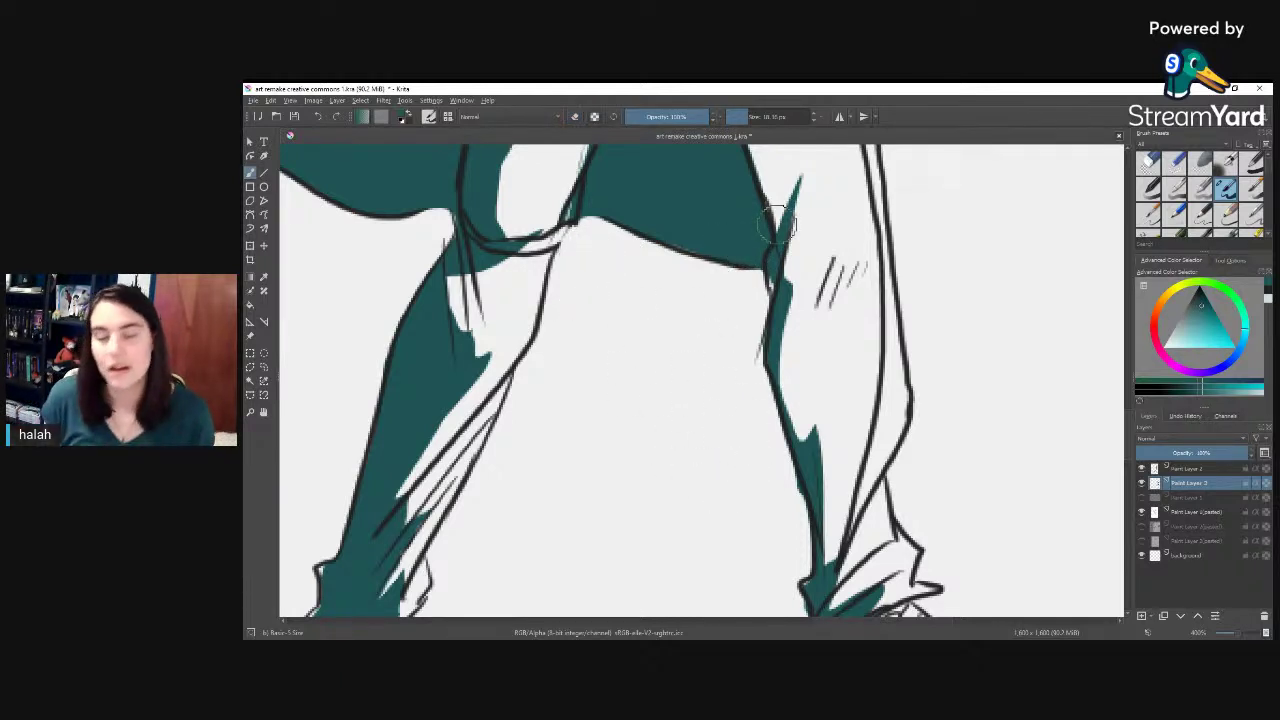
Step: Lower the teal shadow layer's opacity, set its blending mode to Multiply, and check the whole figure
{"action": "scroll", "coordinate": [778, 222], "scroll_direction": "down", "scroll_amount": 5}
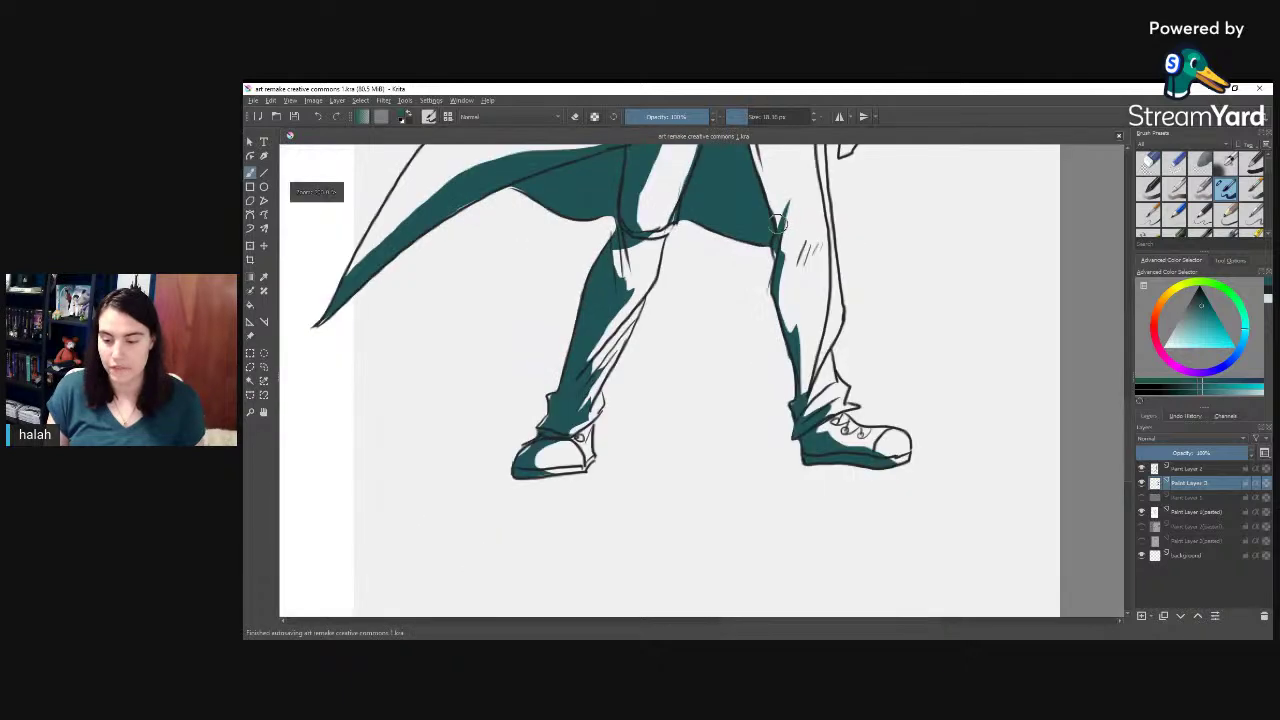
{"action": "left_click_drag", "start_coordinate": [765, 245], "coordinate": [840, 429]}
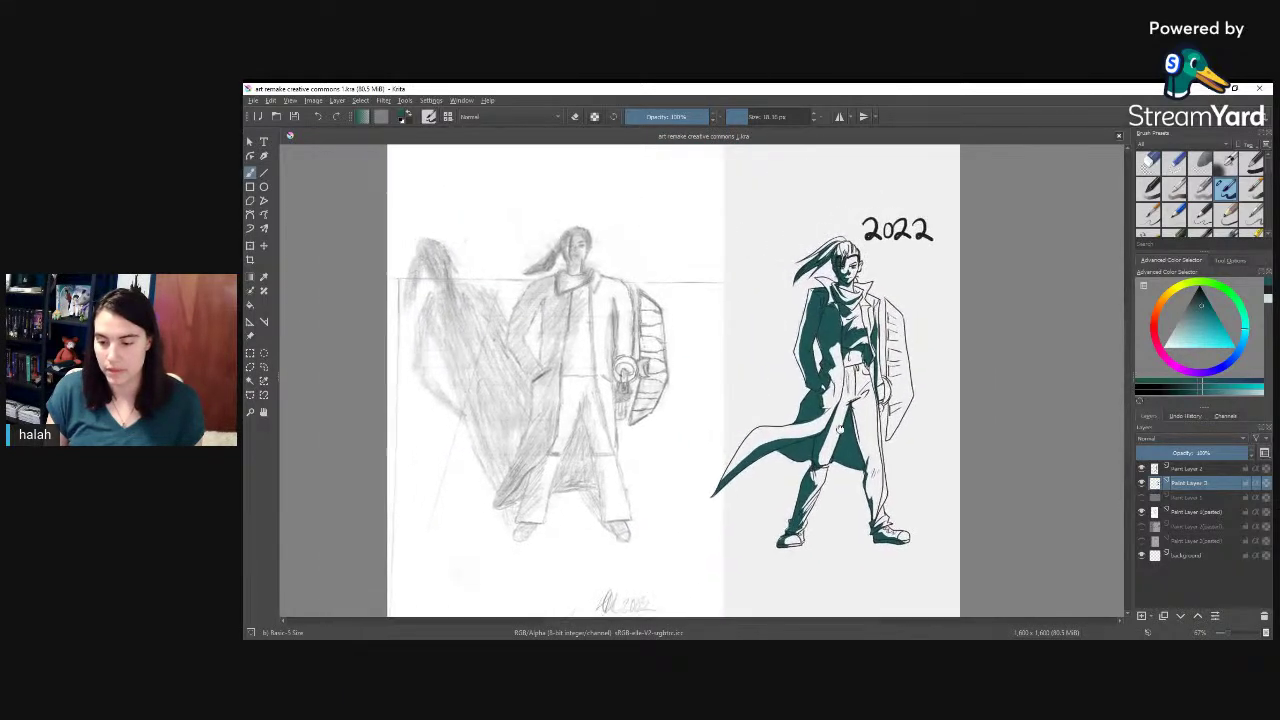
{"action": "scroll", "coordinate": [837, 424], "scroll_direction": "up", "scroll_amount": 2}
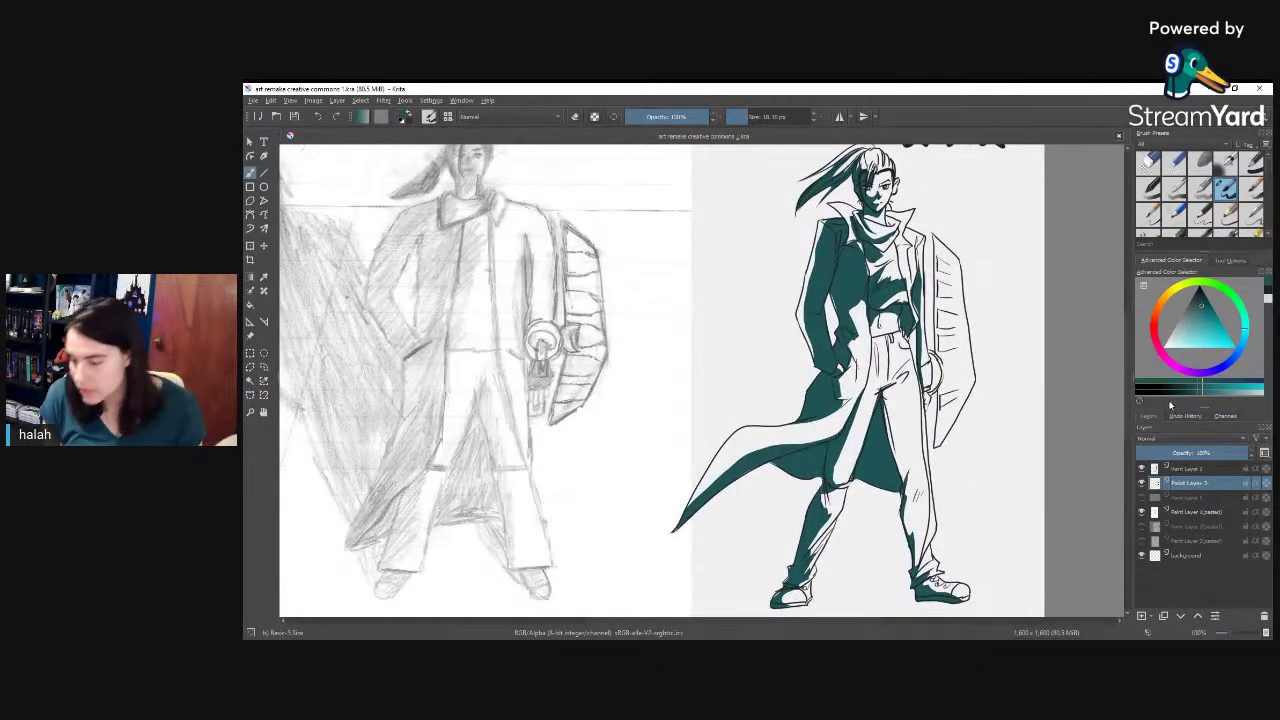
{"action": "left_click_drag", "start_coordinate": [1228, 452], "coordinate": [1206, 452]}
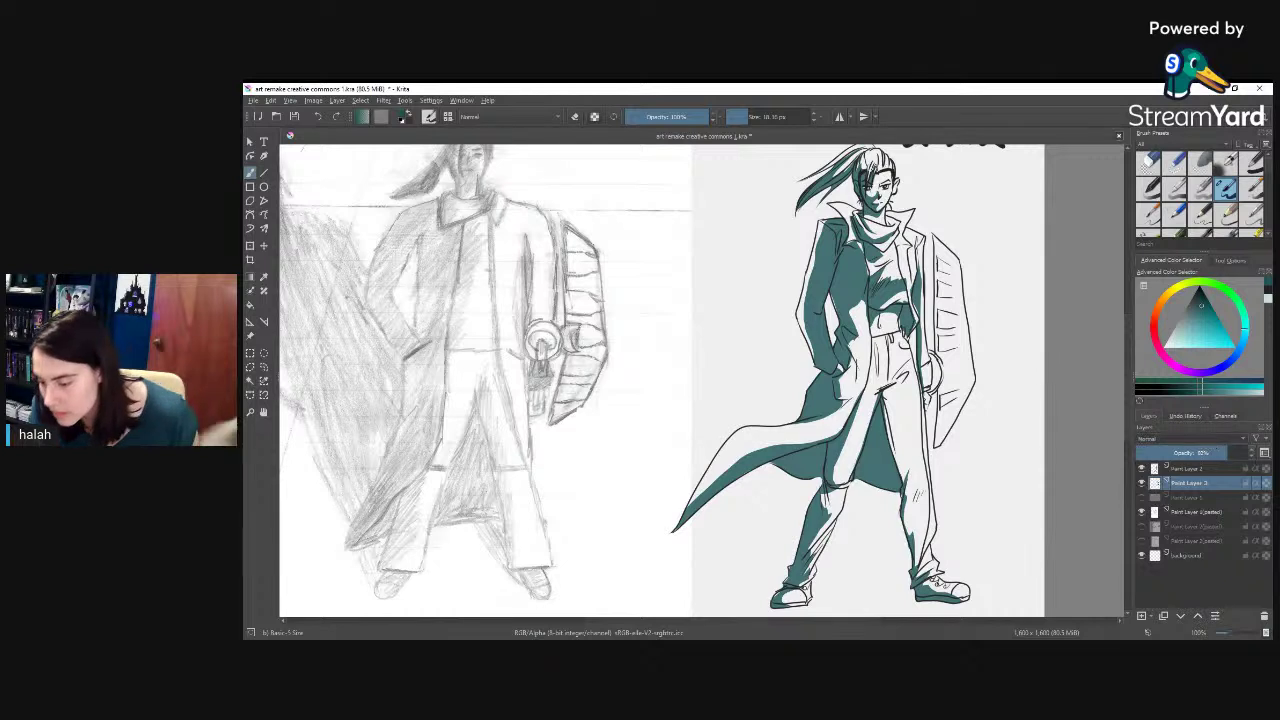
{"action": "left_click", "coordinate": [1197, 427]}
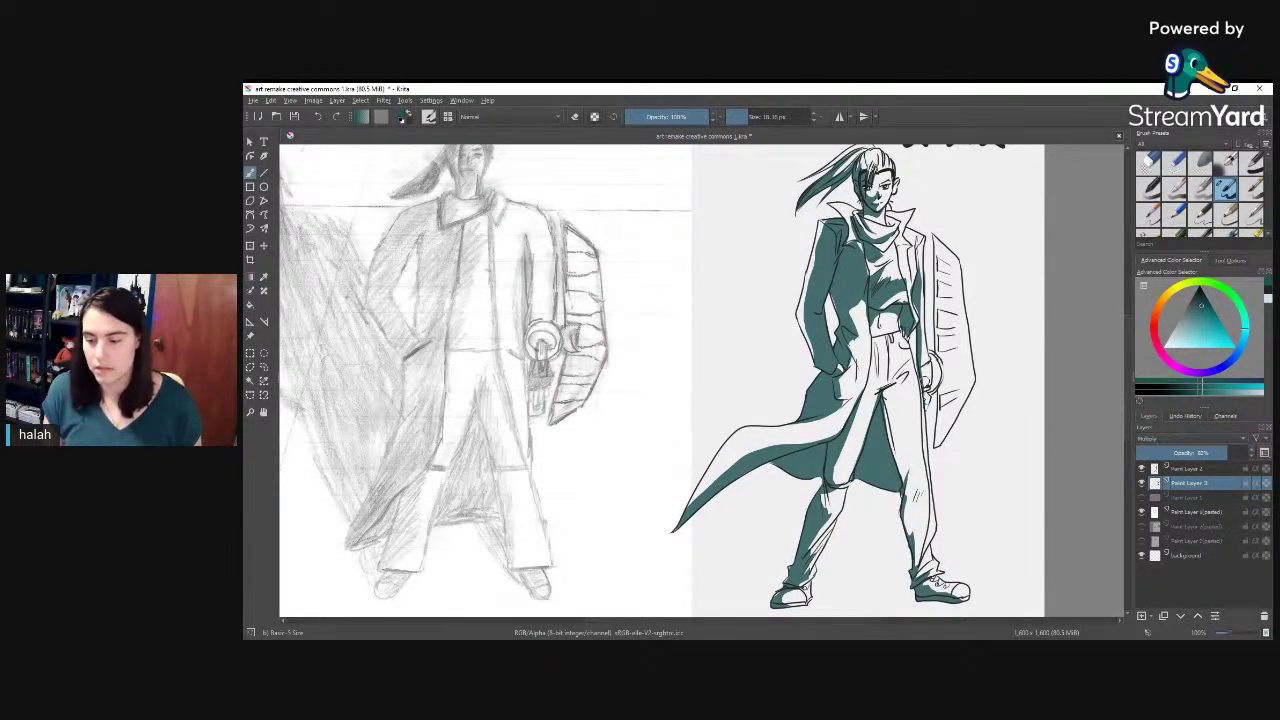
{"action": "scroll", "coordinate": [900, 396], "scroll_direction": "down", "scroll_amount": 2}
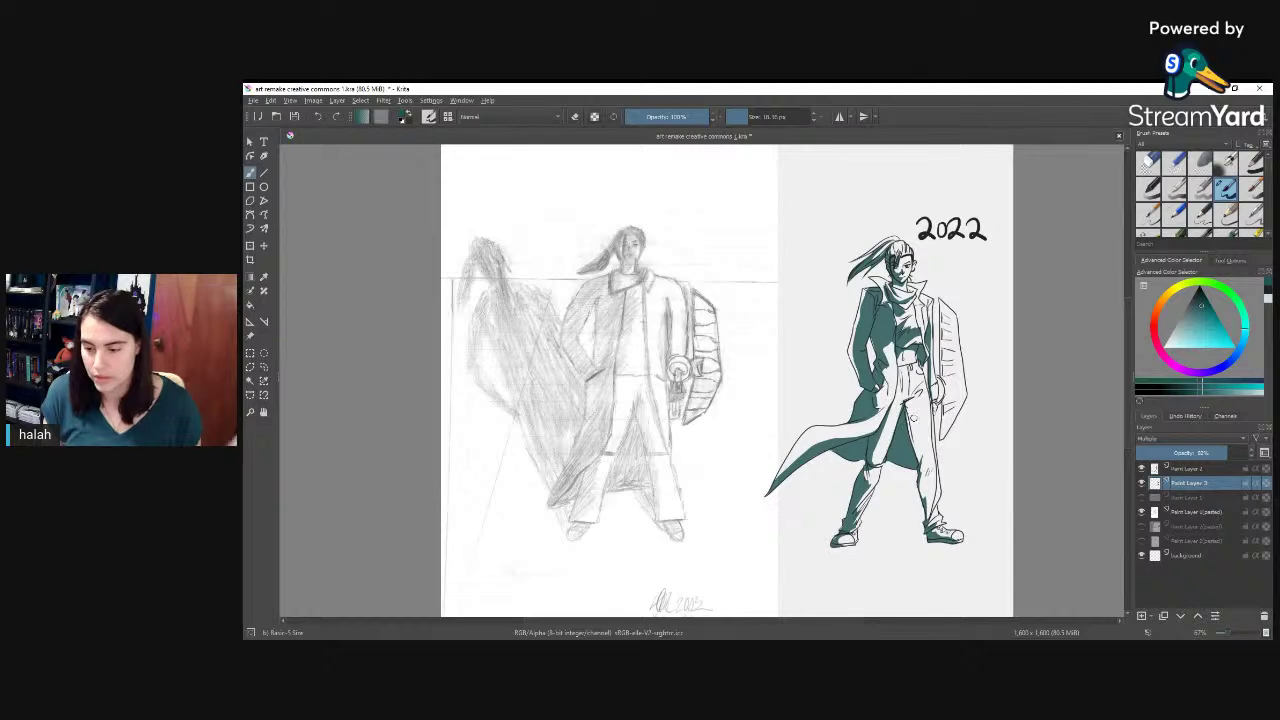
{"action": "scroll", "coordinate": [910, 416], "scroll_direction": "up", "scroll_amount": 2}
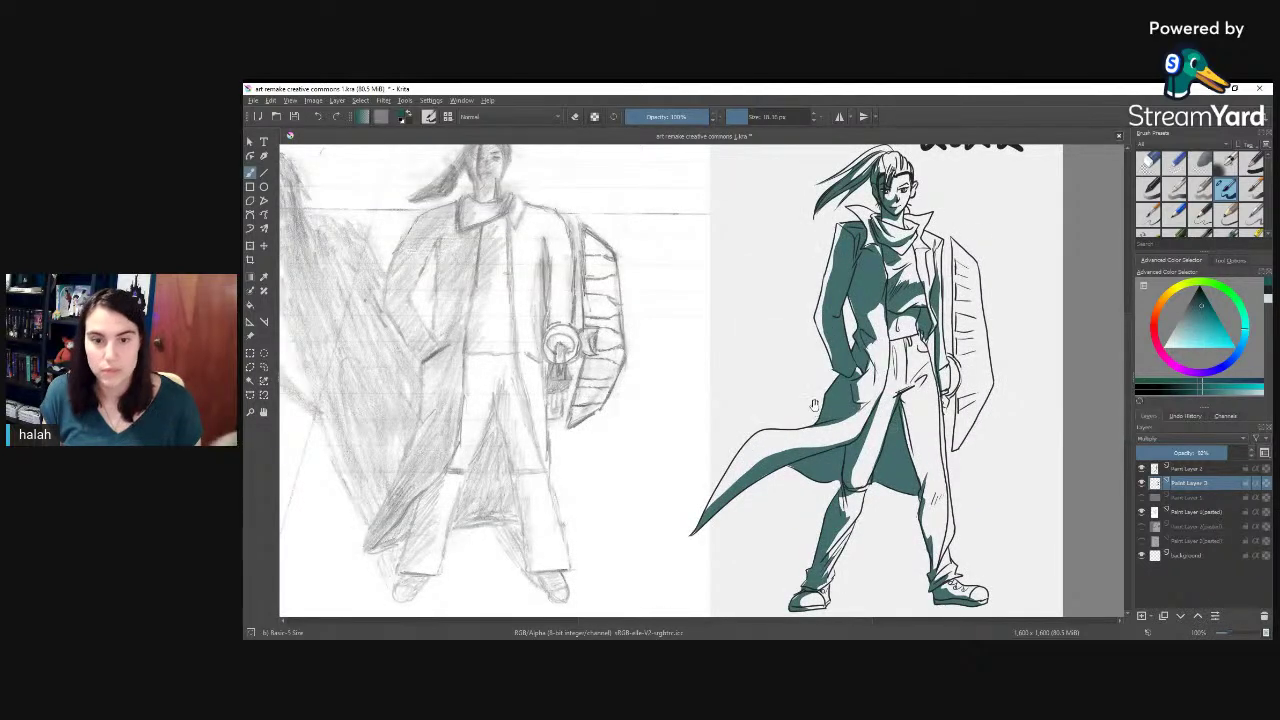
{"action": "scroll", "coordinate": [815, 405], "scroll_direction": "down", "scroll_amount": 2}
{"action": "scroll", "coordinate": [851, 403], "scroll_direction": "up", "scroll_amount": 2}
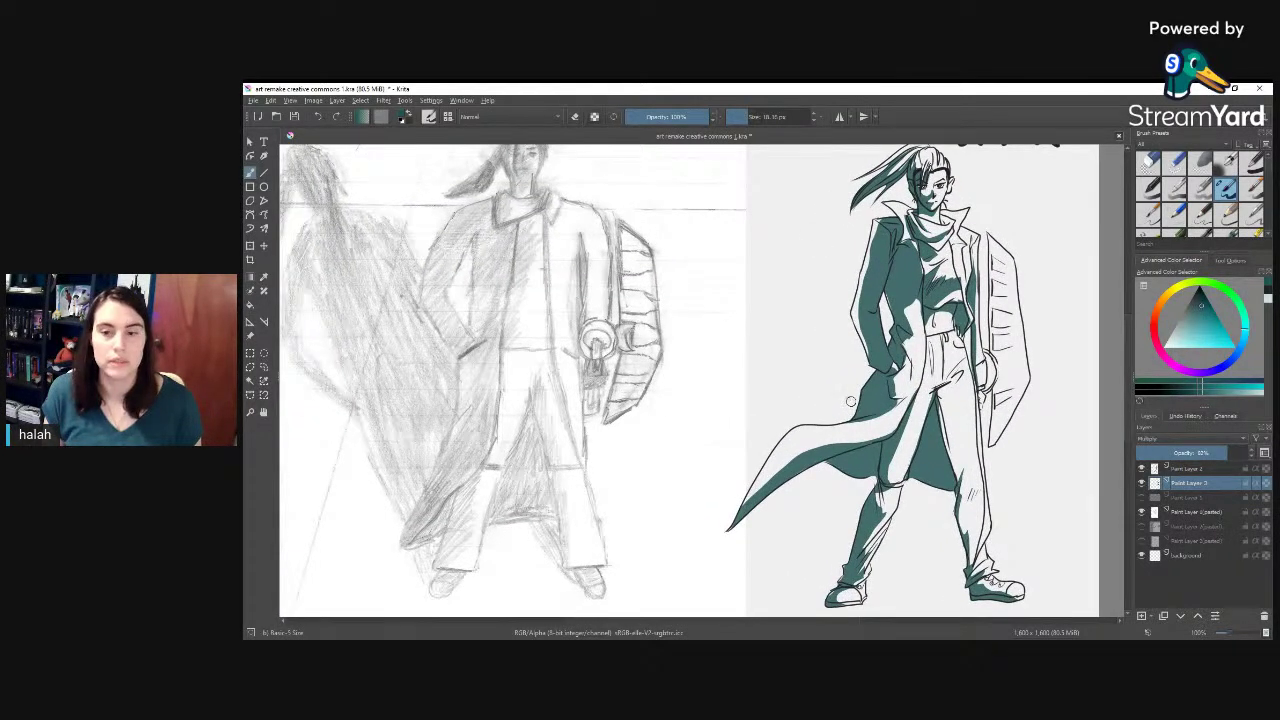
Step: Select the pasted layer with the original pencil drawing and move it slightly down to line up beside the 2022 figure
{"action": "left_click", "coordinate": [1154, 512]}
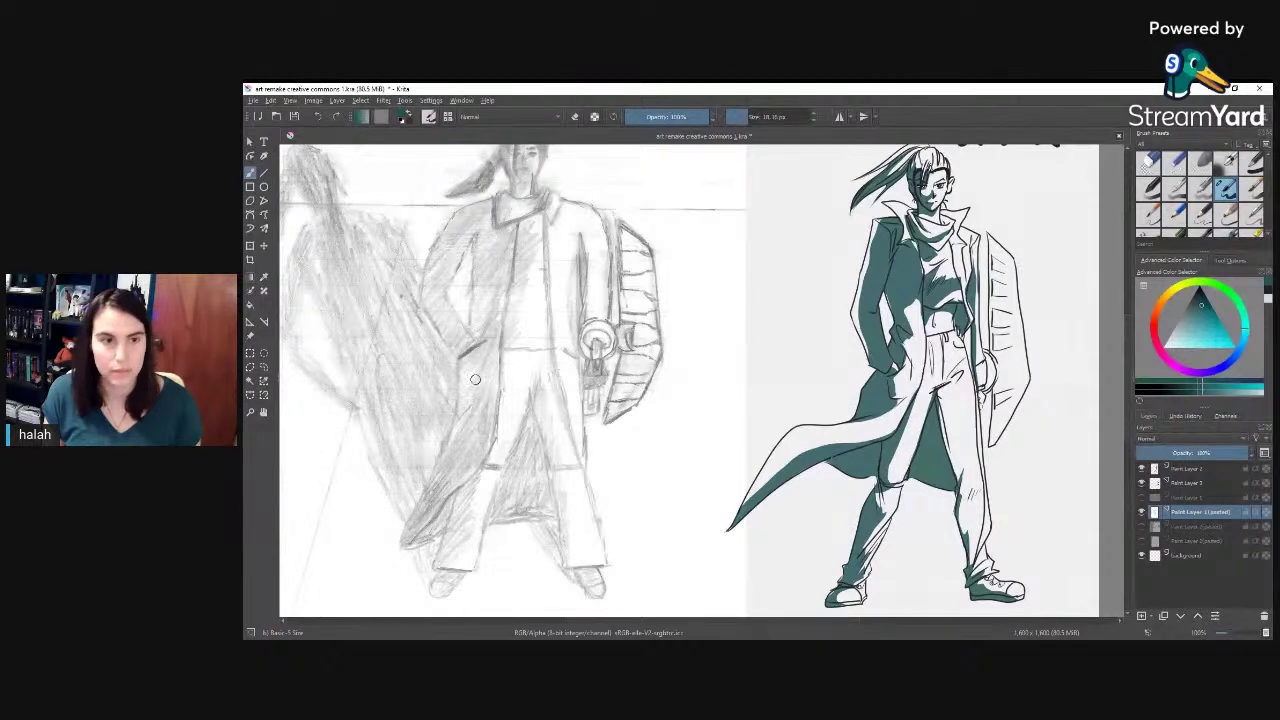
{"action": "left_click", "coordinate": [263, 245]}
{"action": "left_click_drag", "start_coordinate": [535, 240], "coordinate": [537, 268]}
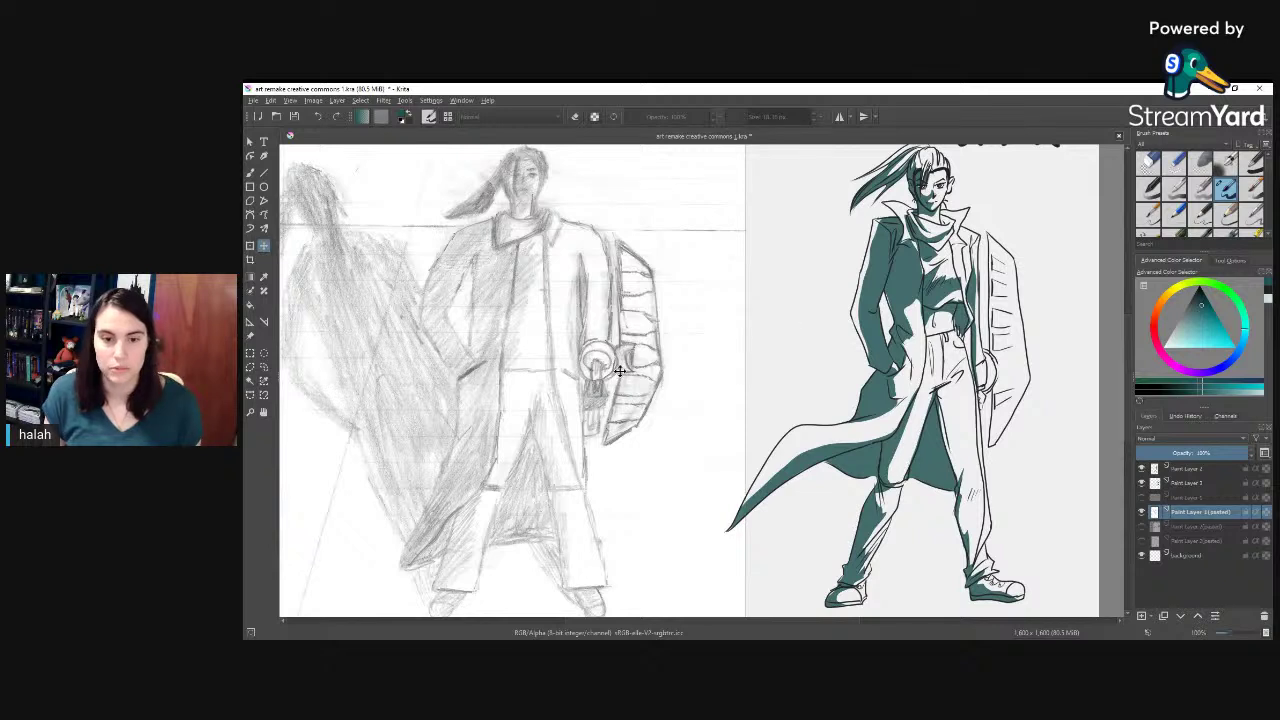
{"action": "left_click_drag", "start_coordinate": [620, 371], "coordinate": [621, 367]}
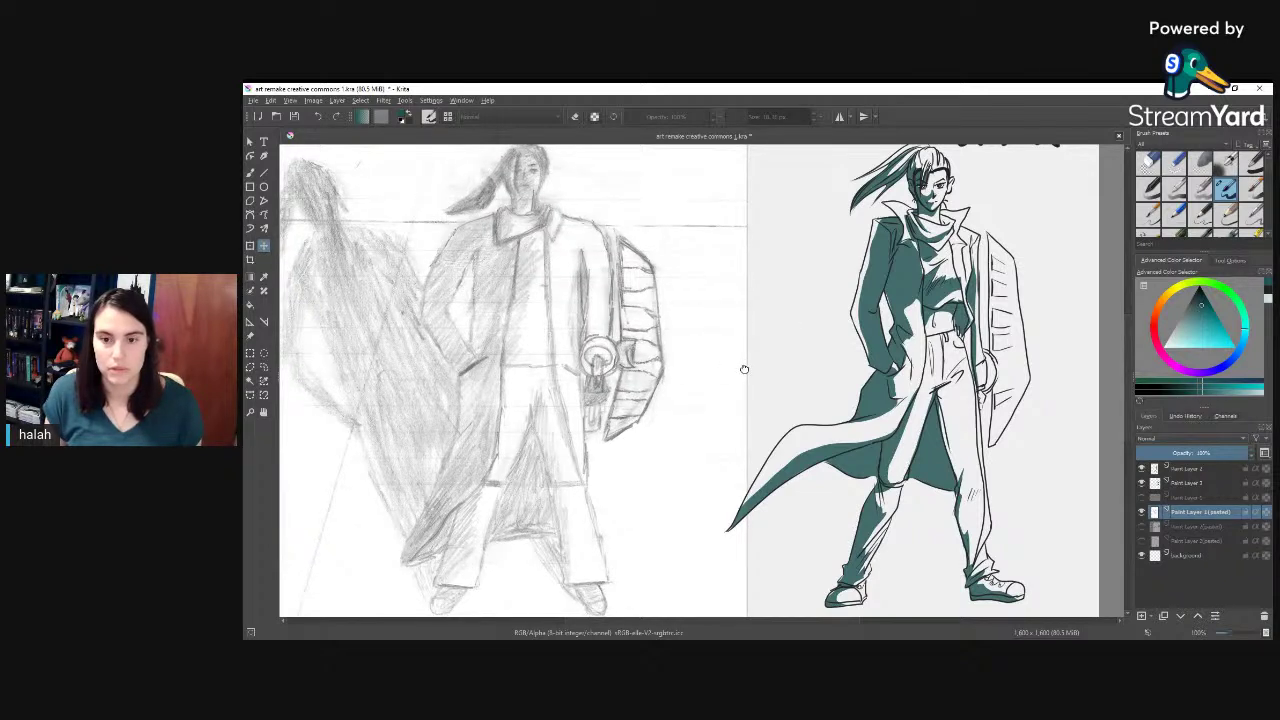
{"action": "left_click_drag", "start_coordinate": [744, 369], "coordinate": [746, 375]}
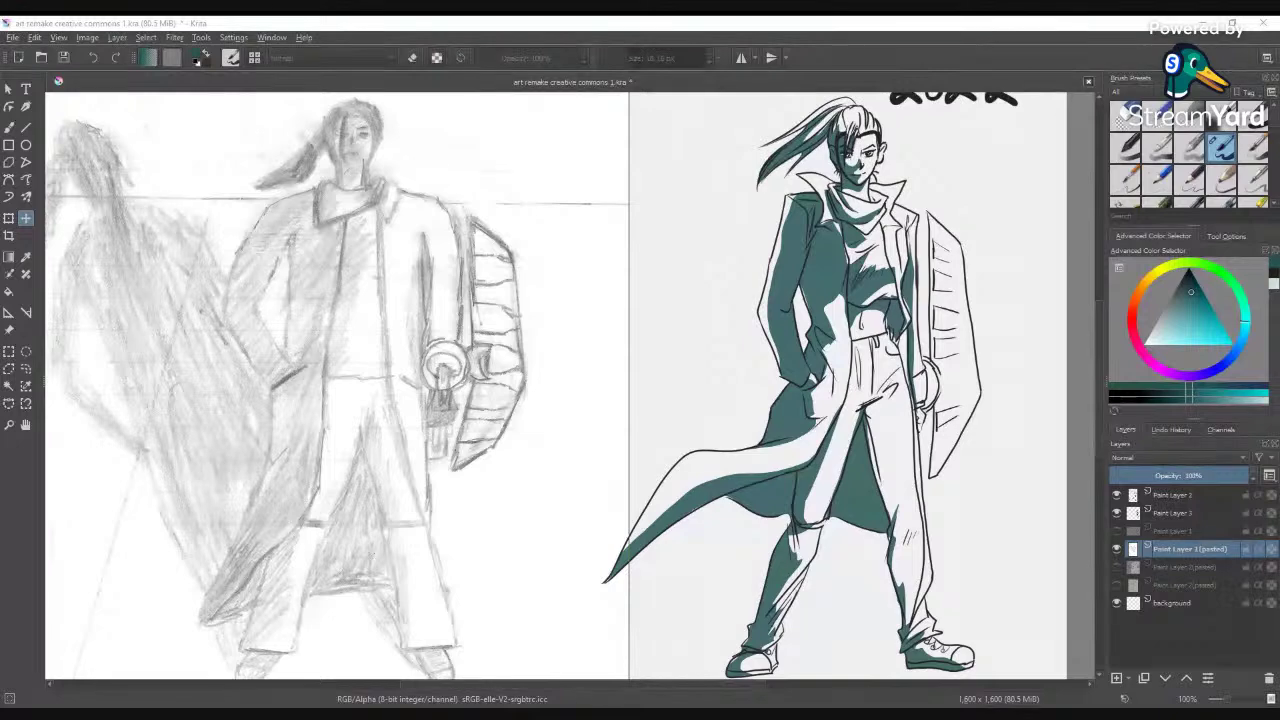
Step: Show the two hidden pasted layers below the pencil drawing, and hide the lower one again
{"action": "left_click", "coordinate": [1117, 567]}
{"action": "left_click", "coordinate": [1117, 585]}
{"action": "scroll", "coordinate": [805, 477], "scroll_direction": "up", "scroll_amount": 1}
{"action": "scroll", "coordinate": [805, 477], "scroll_direction": "down", "scroll_amount": 3}
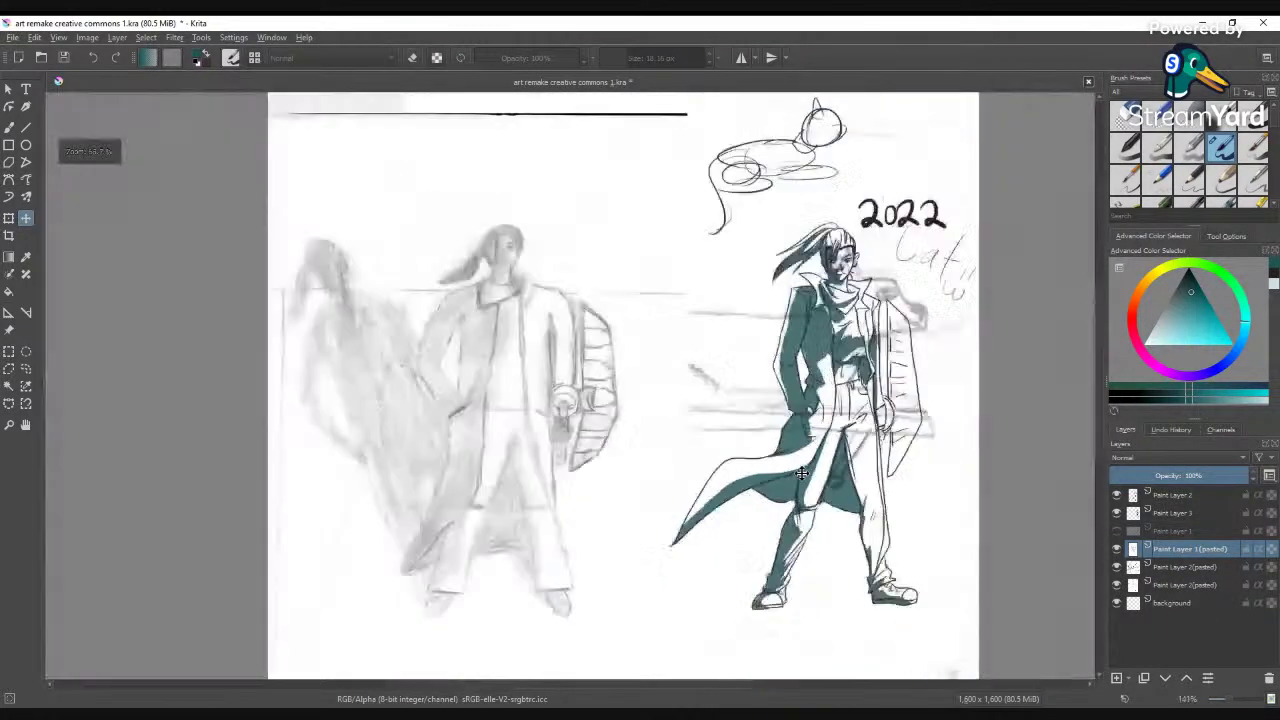
{"action": "scroll", "coordinate": [872, 452], "scroll_direction": "up", "scroll_amount": 1}
{"action": "left_click", "coordinate": [1117, 584]}
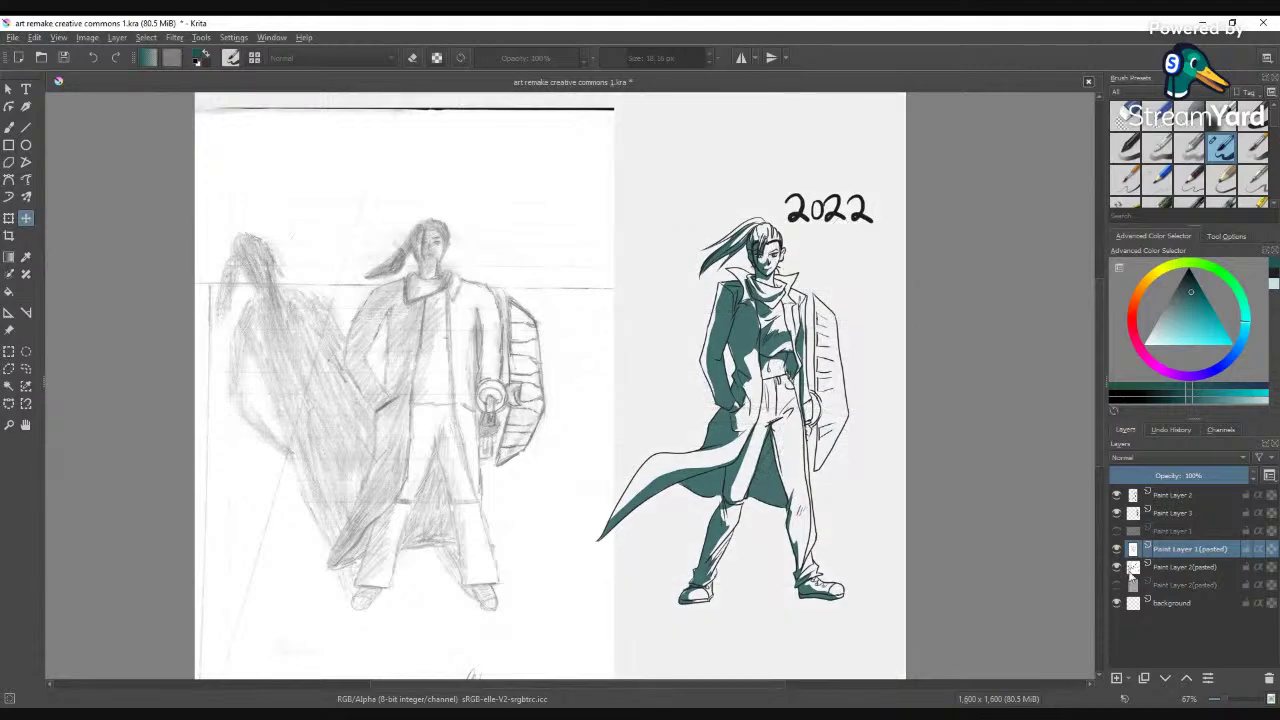
Step: Move the pasted cat drawing layer slightly right behind the pencil drawing, and check it by hiding and reshowing the pencil drawing
{"action": "left_click", "coordinate": [1167, 567]}
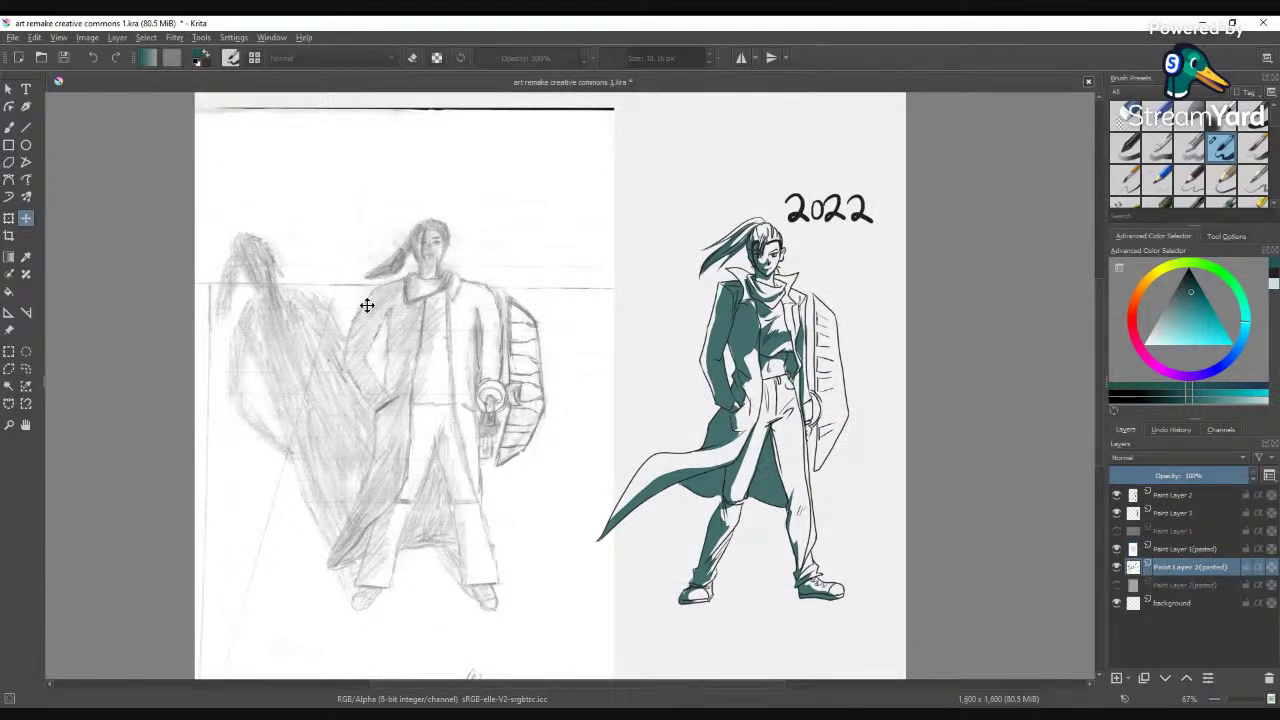
{"action": "mouse_move", "coordinate": [366, 286]}
{"action": "left_mouse_down"}
{"action": "mouse_move", "coordinate": [654, 234]}
{"action": "mouse_move", "coordinate": [694, 324]}
{"action": "mouse_move", "coordinate": [528, 333]}
{"action": "mouse_move", "coordinate": [640, 471]}
{"action": "mouse_move", "coordinate": [566, 303]}
{"action": "mouse_move", "coordinate": [390, 289]}
{"action": "left_mouse_up"}
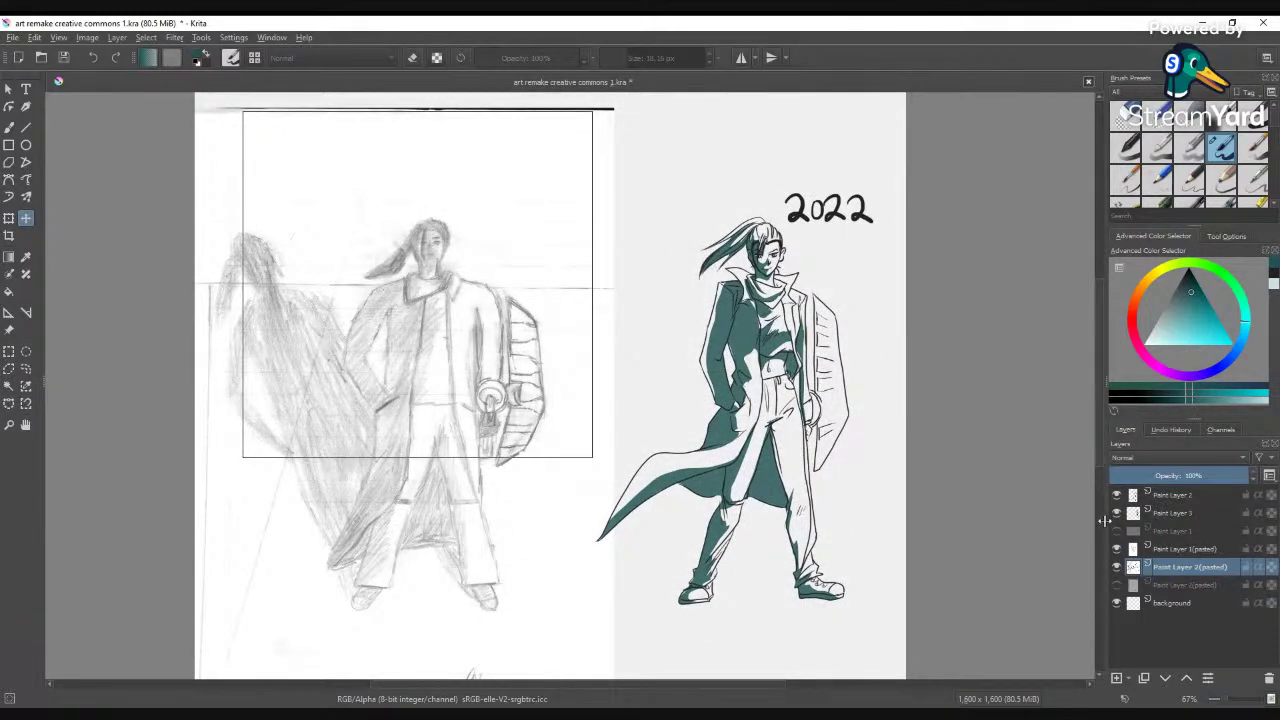
{"action": "left_click", "coordinate": [1118, 550]}
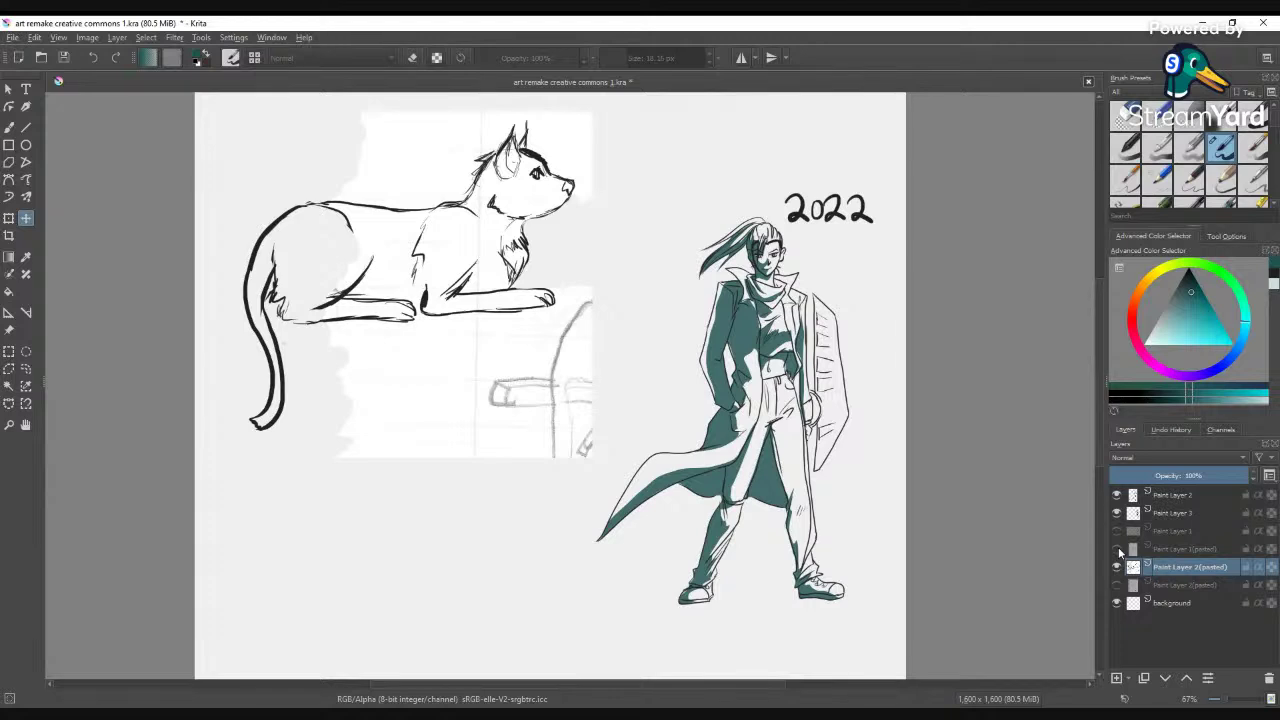
{"action": "left_click", "coordinate": [1118, 548]}
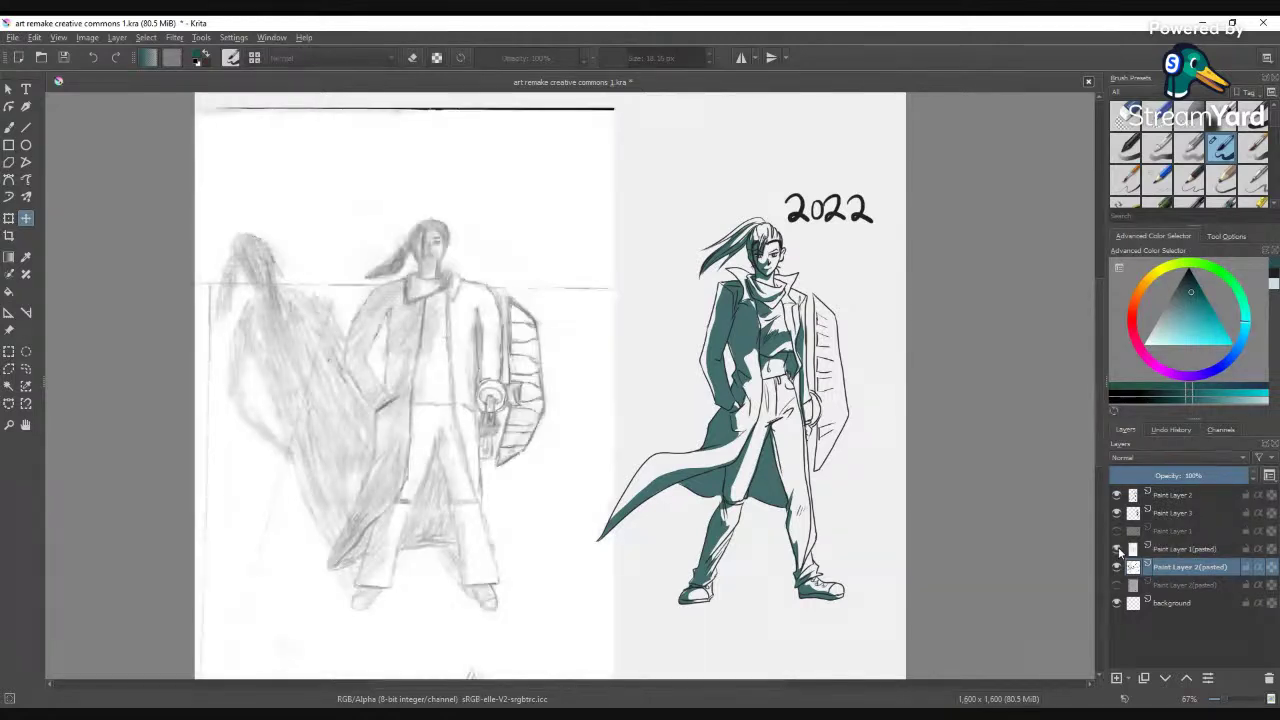